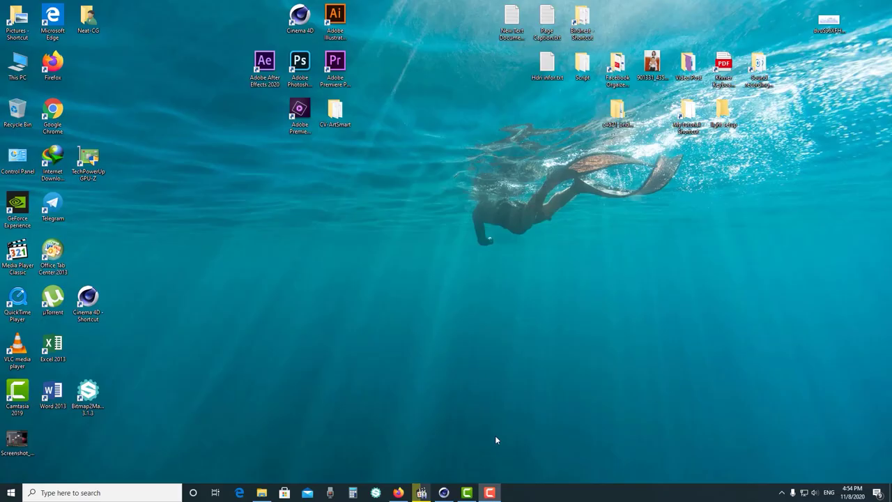
Launch Cinema 4D R21 from its desktop shortcut to get an empty untitled project
left_click(80, 301)
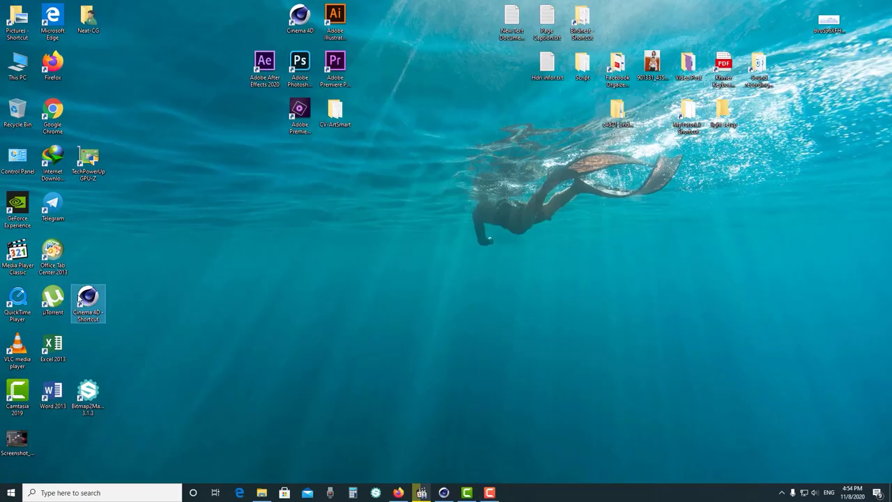
double_click(78, 298)
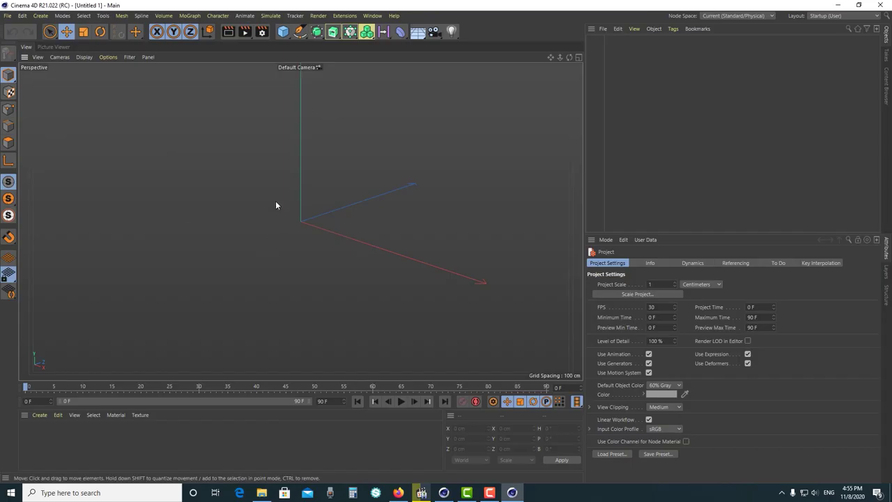
Apply the HDTV 1080 25 output preset in Render Settings
left_click(262, 32)
left_click_drag(347, 30, 246, 68)
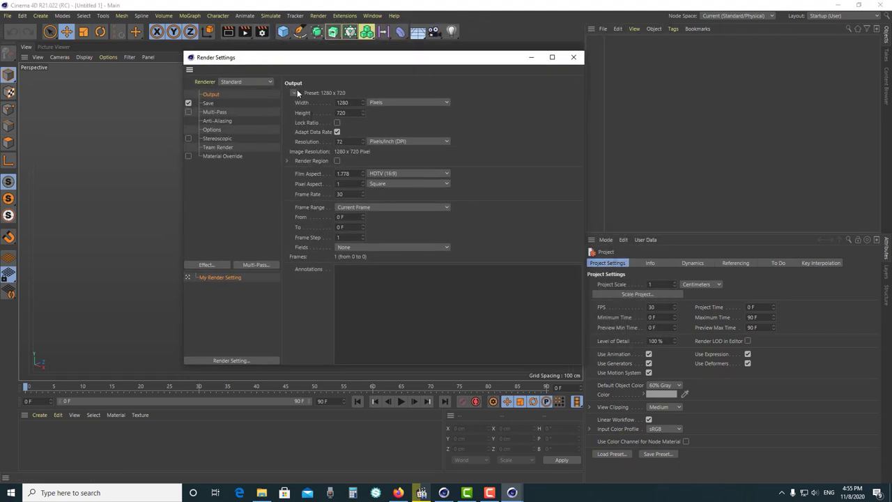
left_click(295, 92)
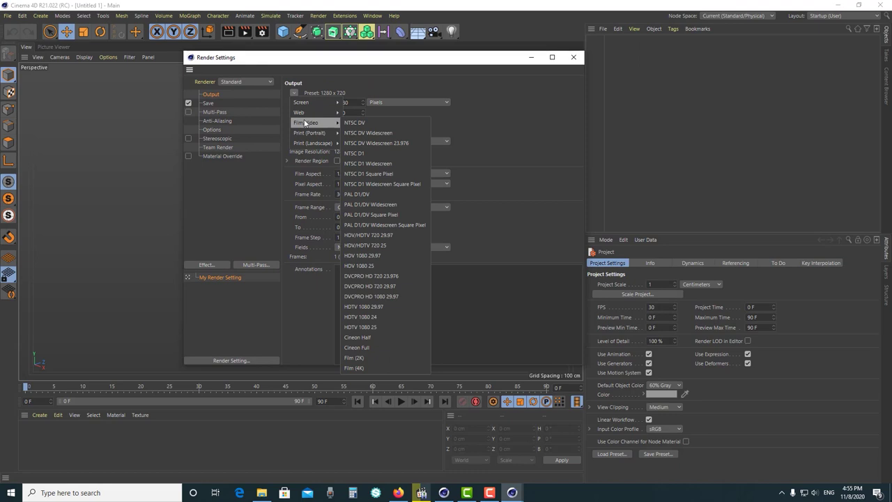
left_click(378, 329)
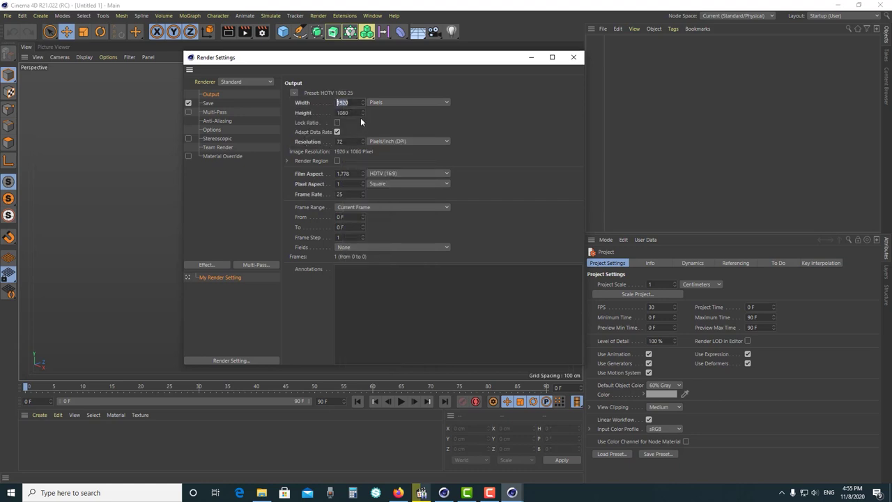
left_click(338, 194)
left_click_drag(423, 63, 336, 60)
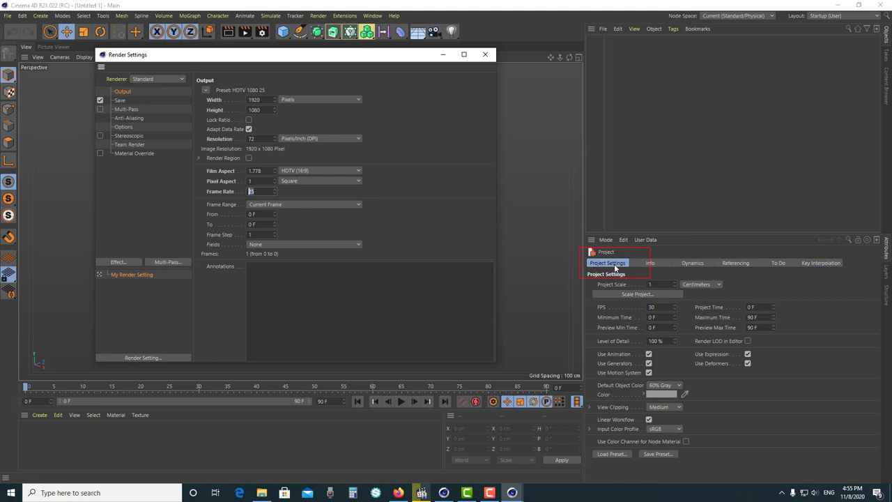
Set the project frame rate to 25 fps to match the render, then close Render Settings
left_click(644, 308)
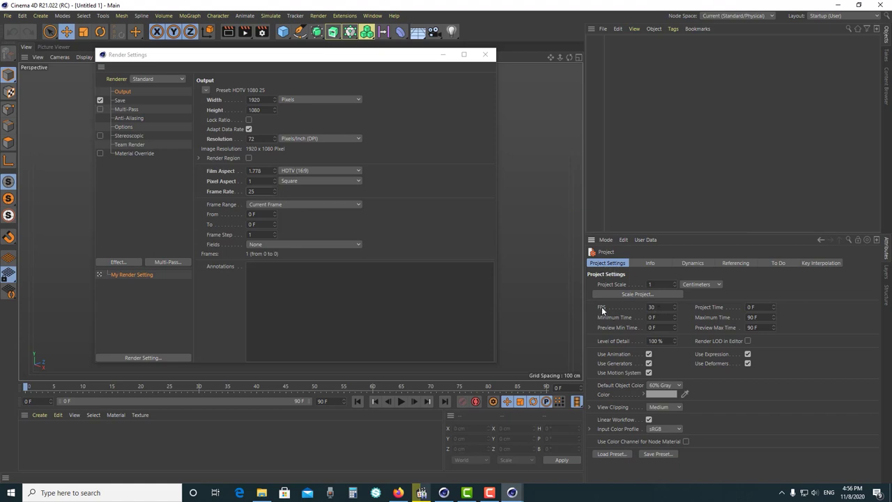
left_click(662, 306)
type("25")
key("Return")
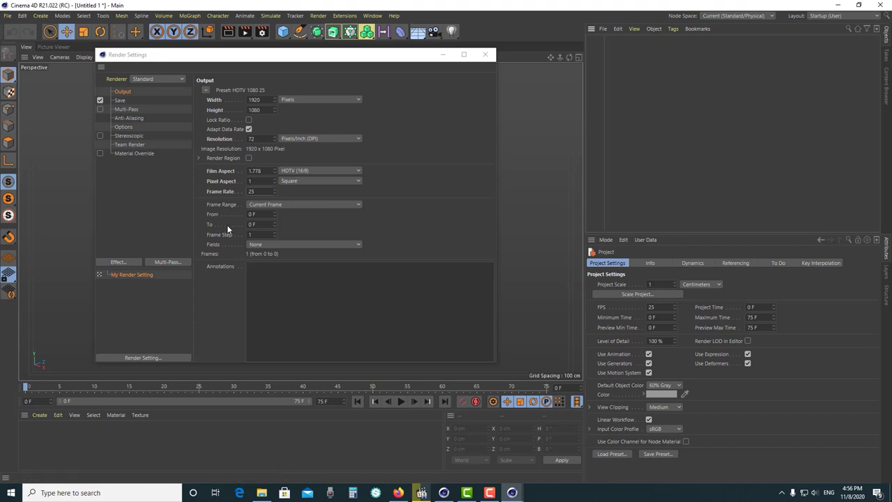
left_click(261, 191)
left_click(650, 306)
left_click(485, 55)
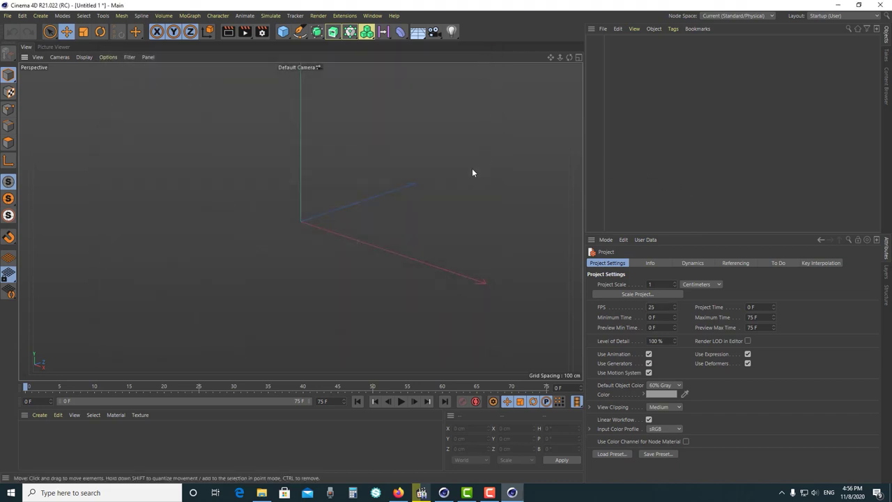
Add a Plane primitive and rename it 'floor'
mouse_move(394, 207)
left_mouse_down("alt")
mouse_move(395, 193)
mouse_move(410, 187)
mouse_move(349, 192)
left_mouse_up("alt")
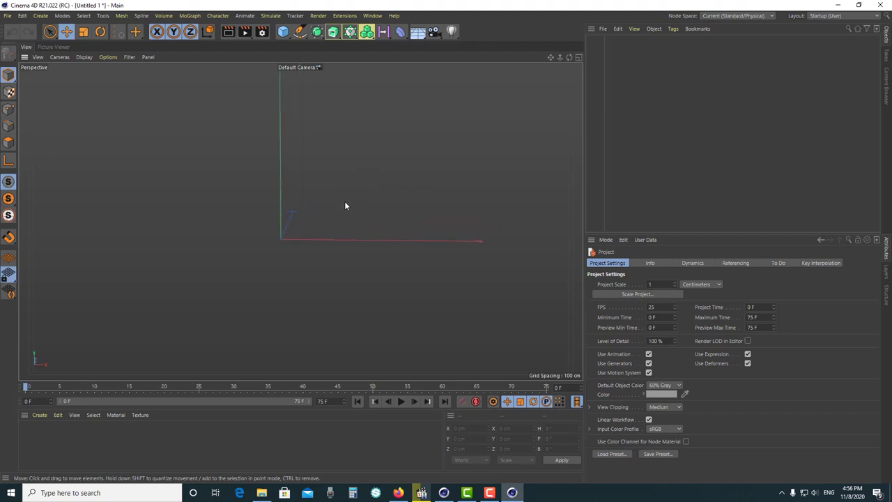
left_click(284, 38)
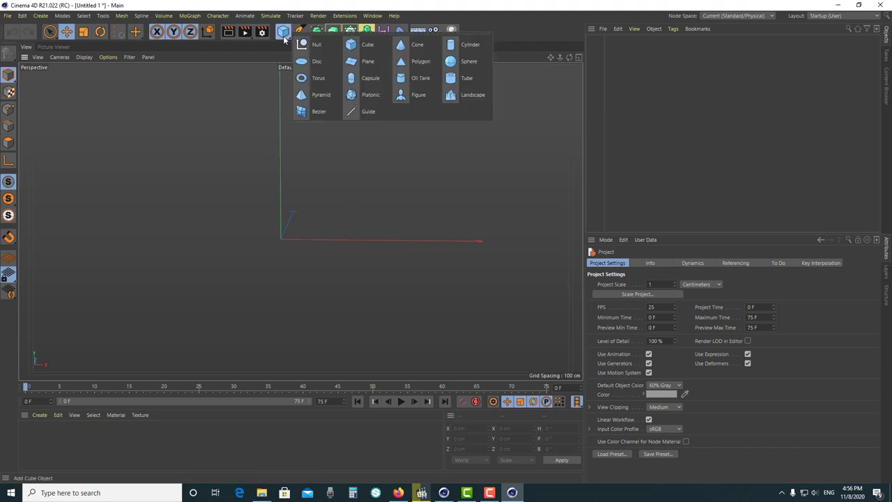
left_click(357, 64)
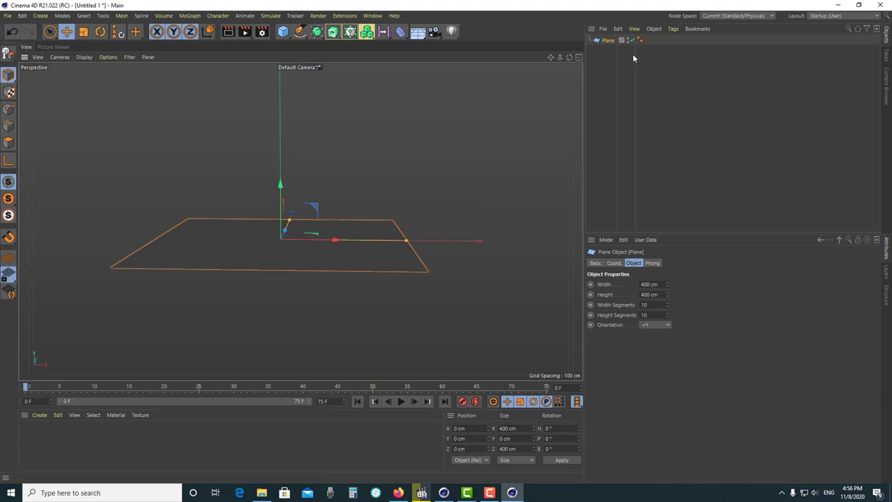
left_click(613, 50)
left_click(608, 40)
double_click(608, 41)
key("BackSpace")
type("floor")
key("Return")
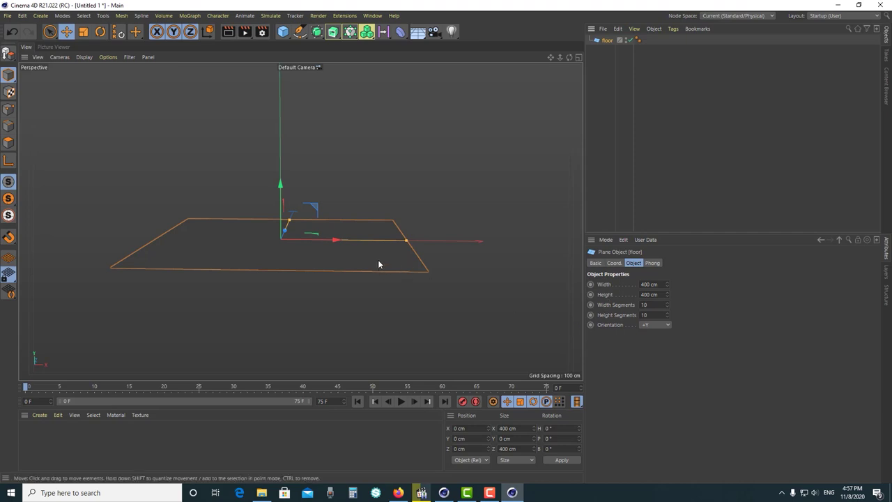
Size the floor to 1980 cm wide by 1600 cm and lower it slightly below the origin
left_click_drag(408, 225, 473, 225)
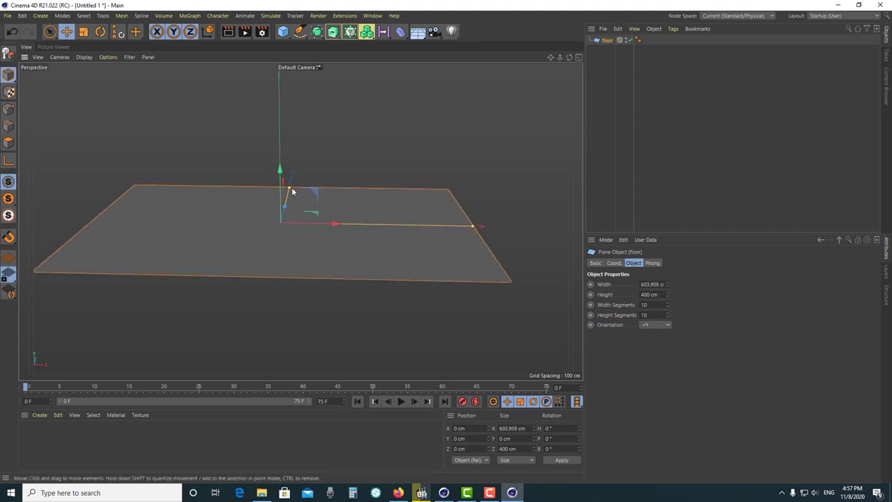
left_click_drag(291, 182, 295, 162)
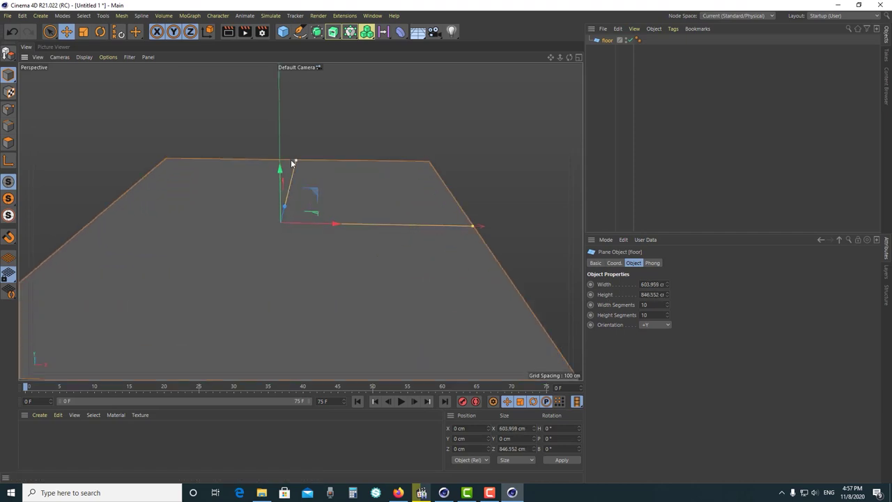
left_click(653, 284)
type("1")
type("980")
key("Return")
type("1")
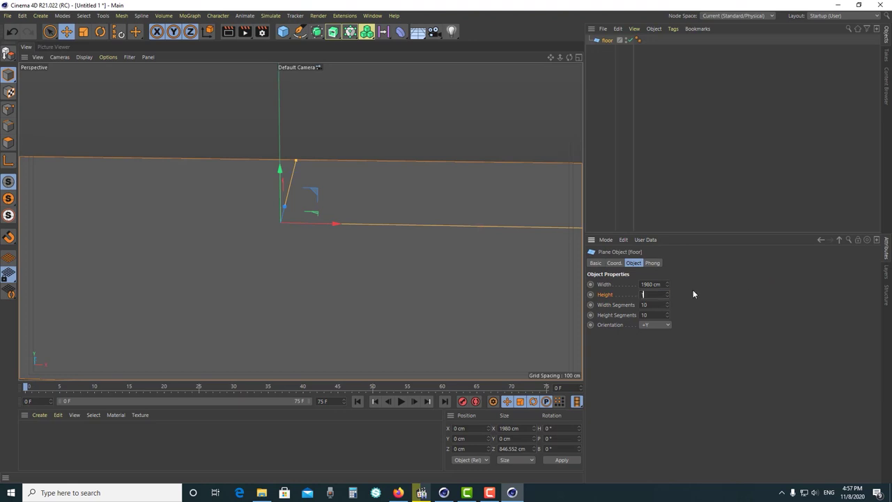
type("600")
key("Return")
mouse_move(424, 285)
left_mouse_down("alt")
mouse_move(424, 360)
mouse_move(459, 302)
mouse_move(411, 247)
mouse_move(413, 276)
mouse_move(431, 261)
left_mouse_up("alt")
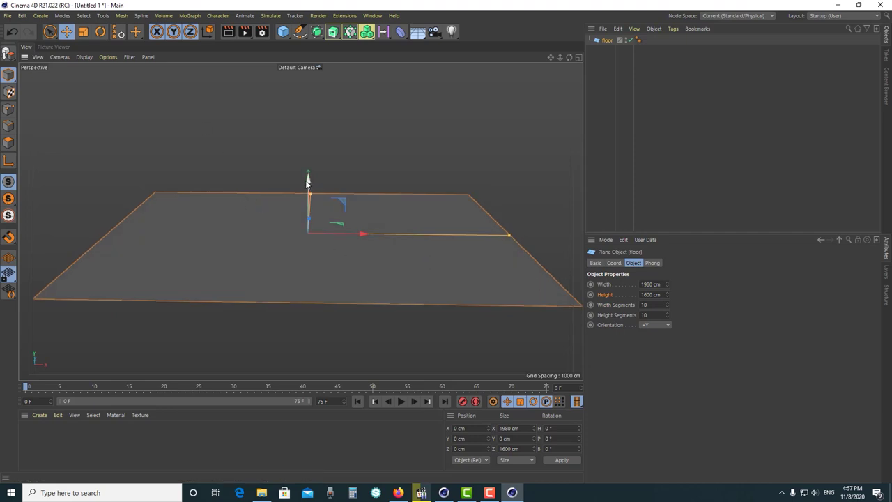
left_click_drag(309, 179, 308, 195)
Duplicate the floor plane and rename the copy 'background'
left_click(609, 56)
left_click(608, 41)
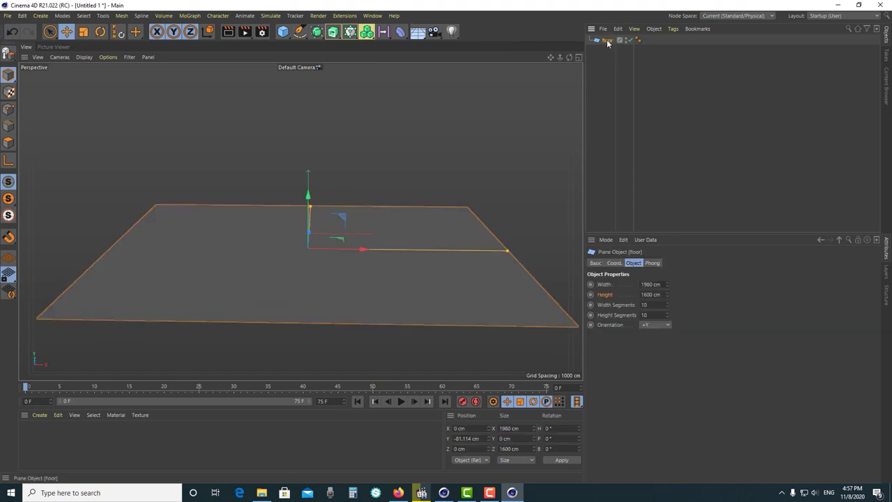
left_click_drag(608, 42, 608, 41)
double_click(610, 41)
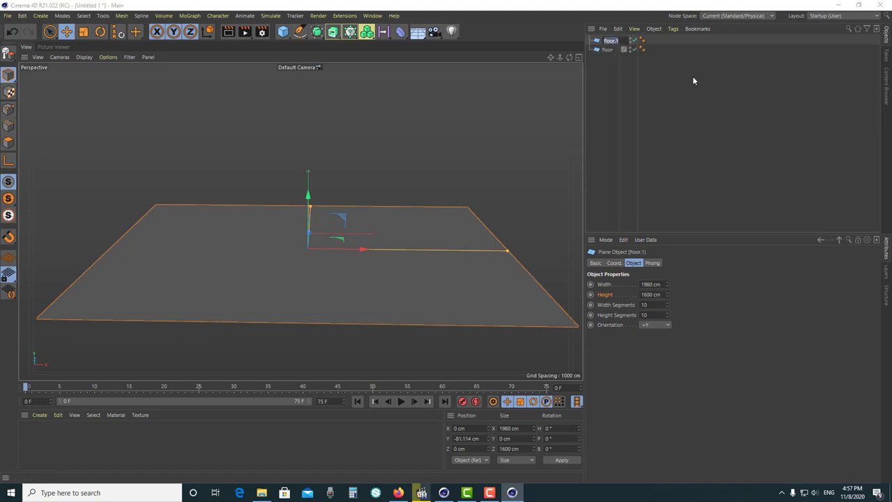
type("background")
key("Return")
Set the background plane's orientation to -Z, then raise it and push it behind the floor
left_click(655, 324)
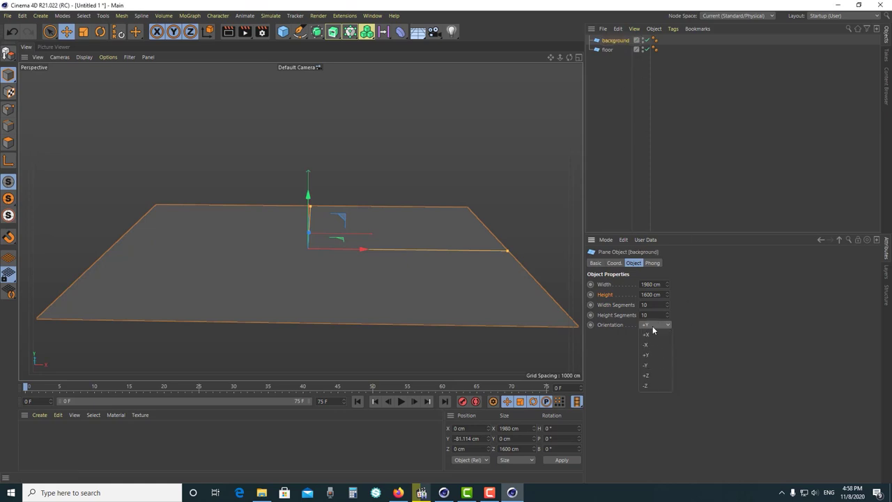
left_click(649, 386)
scroll(394, 333, "down", 3)
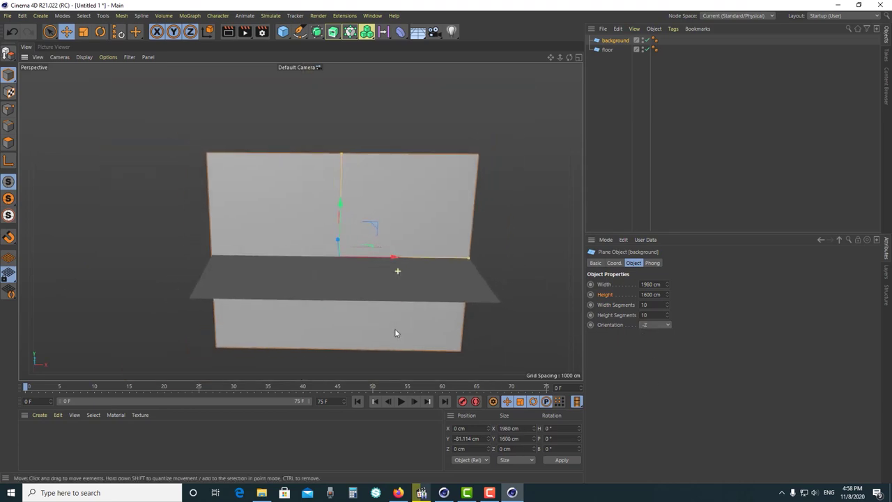
mouse_move(422, 293)
left_mouse_down("alt")
mouse_move(344, 303)
mouse_move(376, 274)
mouse_move(295, 291)
mouse_move(497, 259)
left_mouse_up("alt")
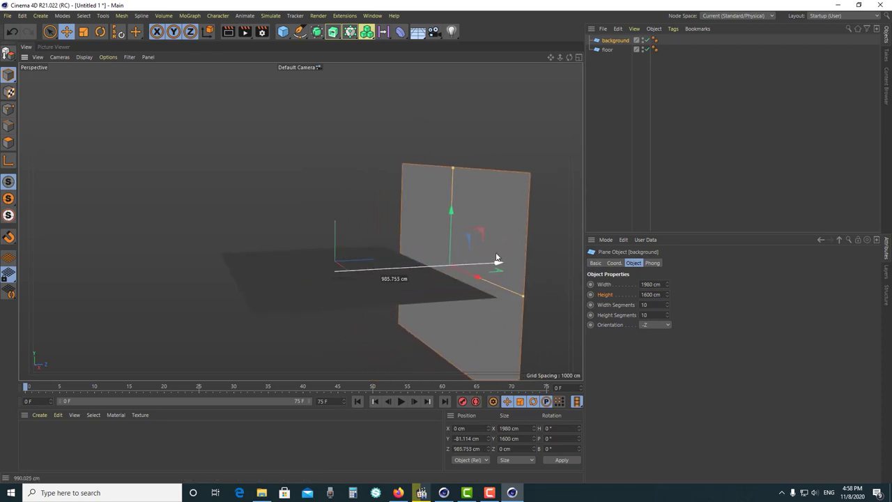
mouse_move(460, 235)
left_mouse_down()
mouse_move(453, 204)
mouse_move(426, 347)
mouse_move(378, 193)
mouse_move(328, 292)
mouse_move(397, 270)
mouse_move(266, 136)
left_mouse_up()
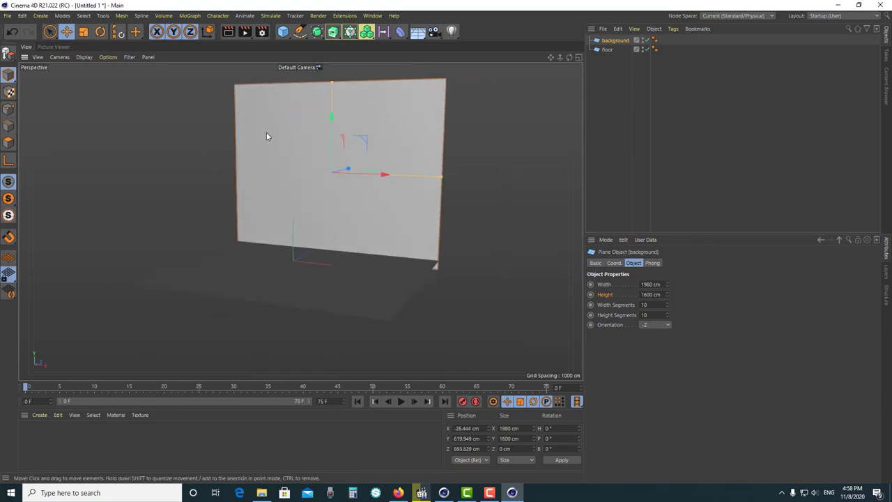
mouse_move(311, 253)
left_mouse_down("alt")
mouse_move(359, 278)
mouse_move(391, 200)
mouse_move(418, 205)
mouse_move(375, 332)
mouse_move(342, 315)
mouse_move(350, 321)
left_mouse_up("alt")
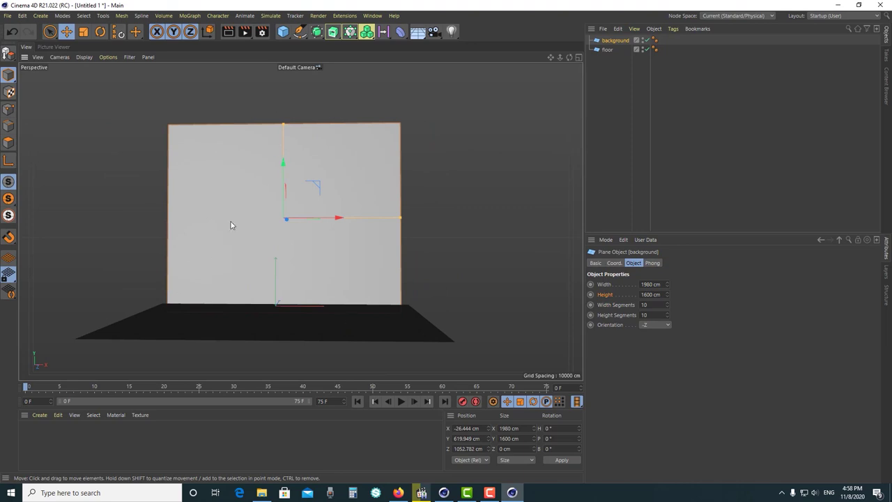
left_click_drag(401, 149, 267, 147)
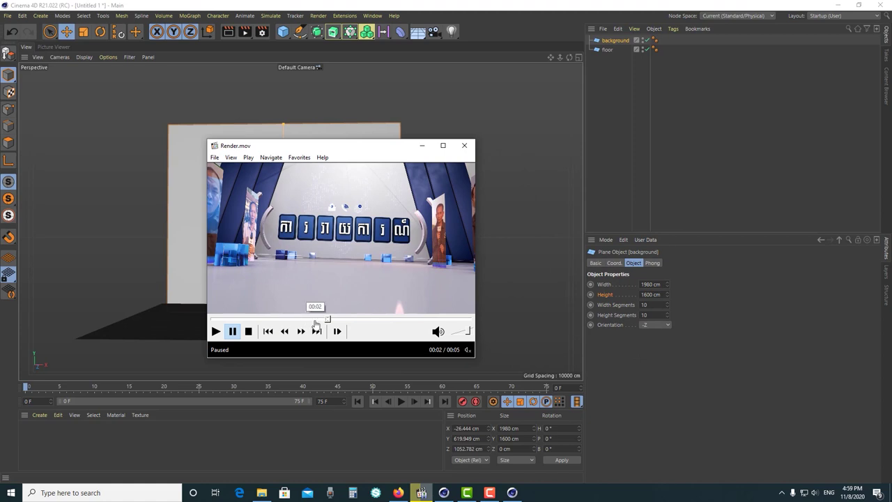
Scrub the Render.mov reference to the two-second mark, then minimise Media Player Classic
left_click(264, 320)
left_click(325, 318)
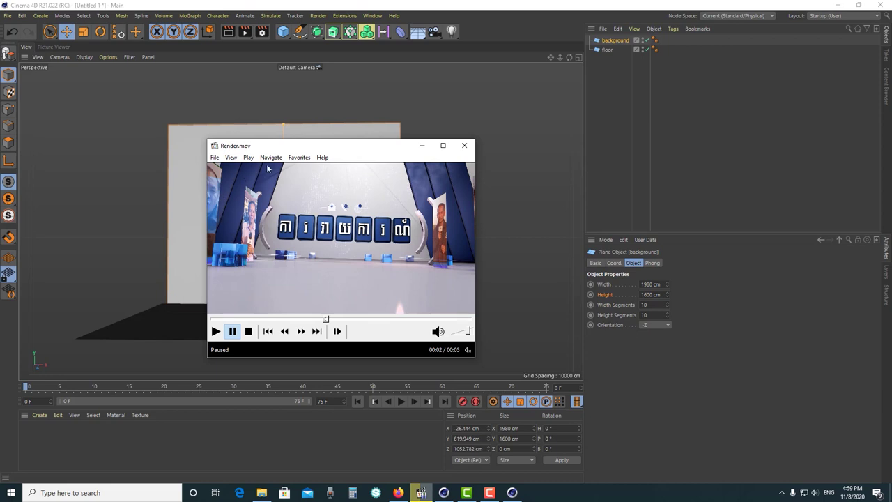
left_click(427, 143)
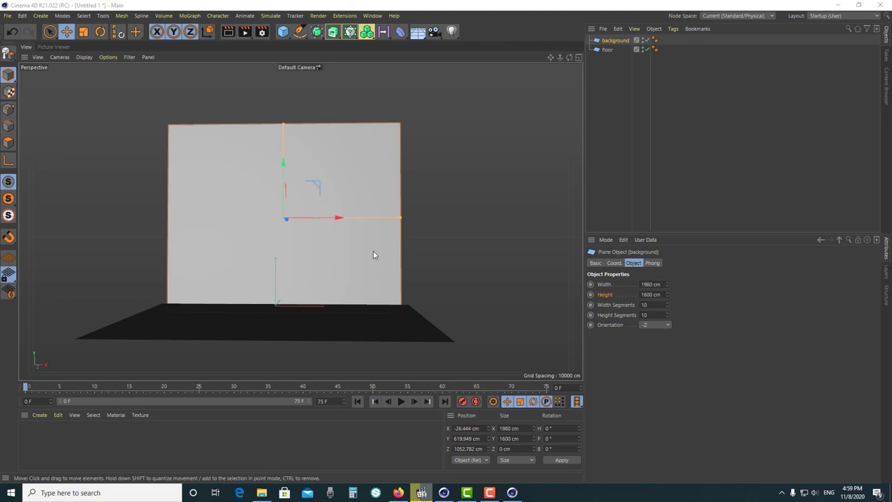
Add a Rectangle spline 130 cm wide and 810 cm tall
left_click(299, 32)
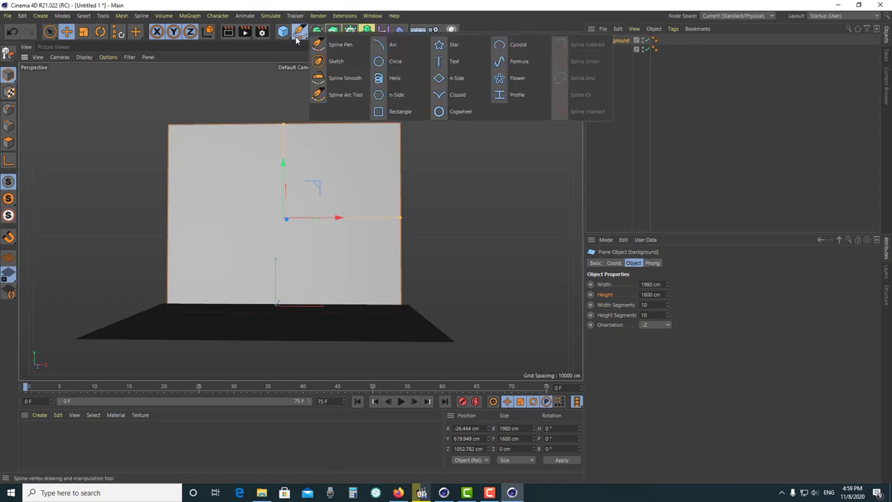
left_click(385, 113)
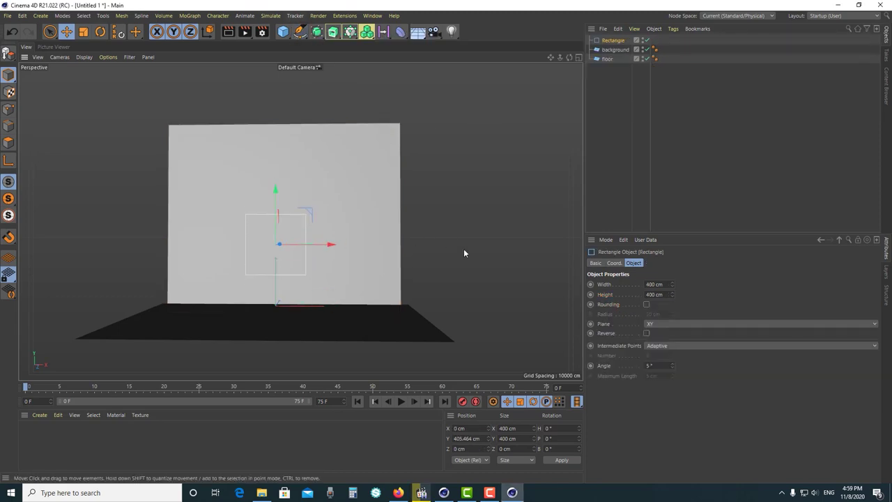
left_click(659, 284)
type("130")
key("Return")
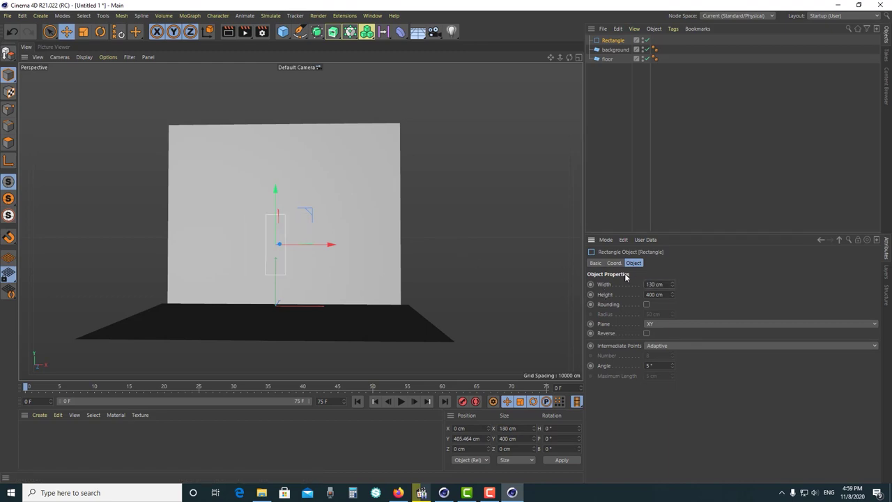
key("Tab")
type("810")
key("Return")
left_click_drag(495, 283, 297, 287, "alt")
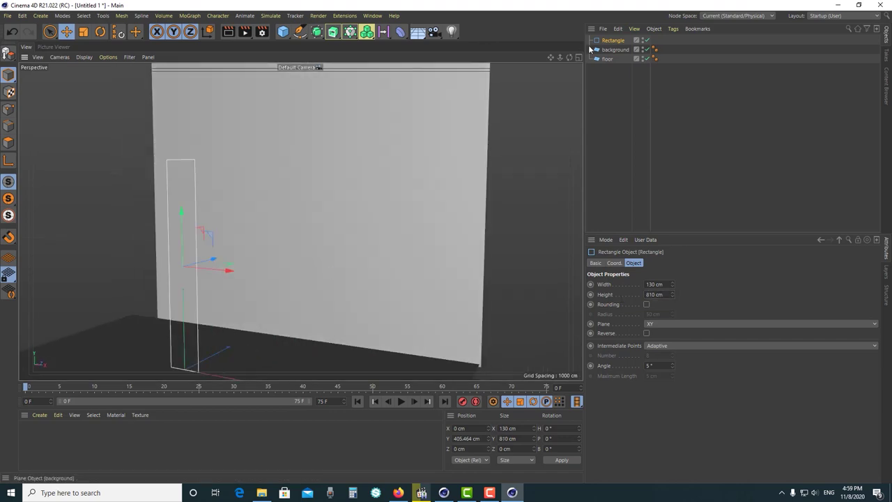
In the four-view layout, move the rectangle forward of the background wall and lower it toward the floor
left_click(578, 57)
scroll(427, 271, "down", 2)
scroll(445, 340, "down", 2)
scroll(444, 210, "down", 2)
scroll(445, 211, "down", 2)
scroll(187, 336, "down", 2)
scroll(209, 307, "down", 1)
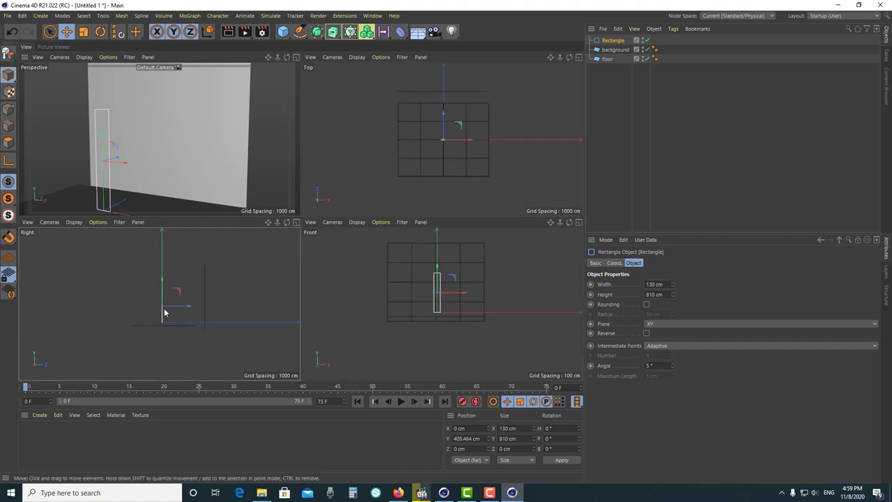
left_click_drag(163, 313, 299, 281)
scroll(243, 311, "up", 2)
scroll(191, 333, "up", 2)
left_click_drag(219, 279, 216, 295)
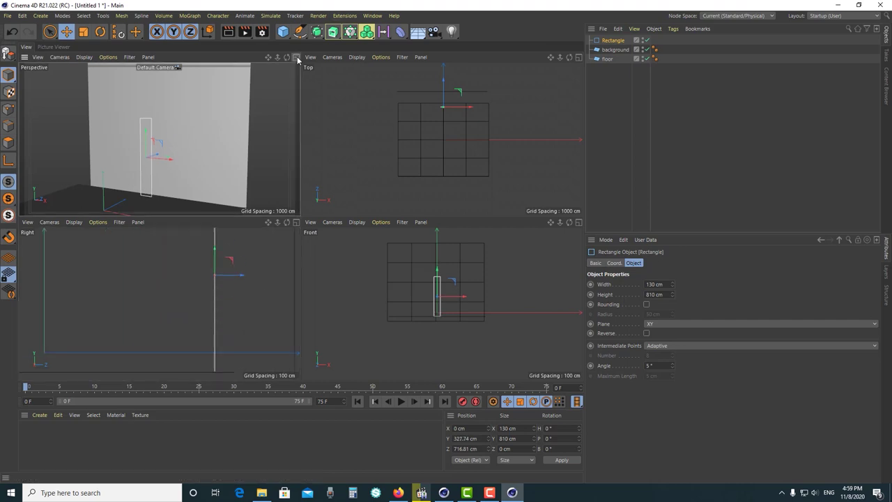
Return to the single Perspective view facing the wall, with the rectangle selected
left_click(296, 58)
left_click_drag(289, 275, 337, 216, "alt")
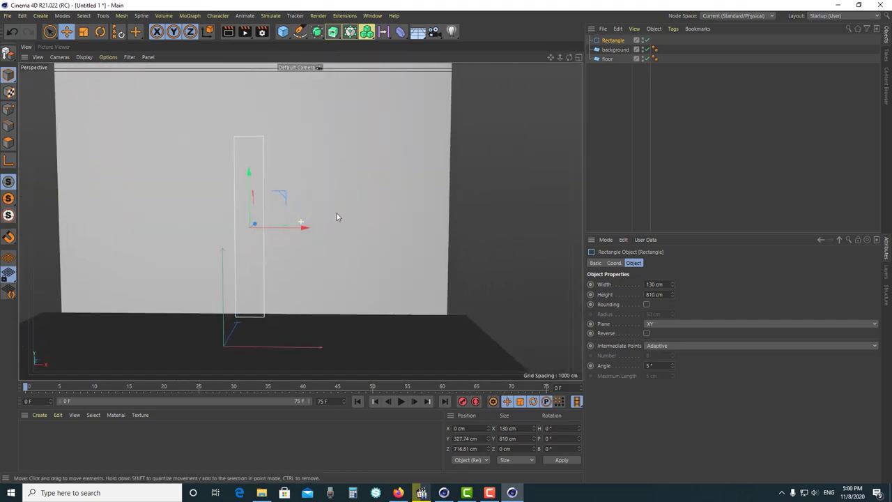
left_click(613, 36)
left_click(612, 40)
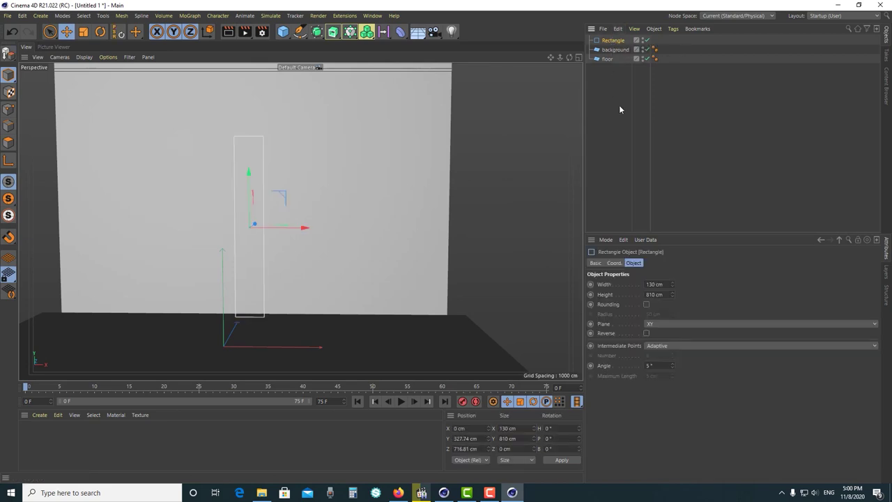
Extrude the rectangle into a panel and move it to the left side of the wall, slightly lower
left_click(328, 37, "alt")
mouse_move(301, 227)
left_mouse_down()
mouse_move(122, 221)
mouse_move(59, 279)
left_mouse_up()
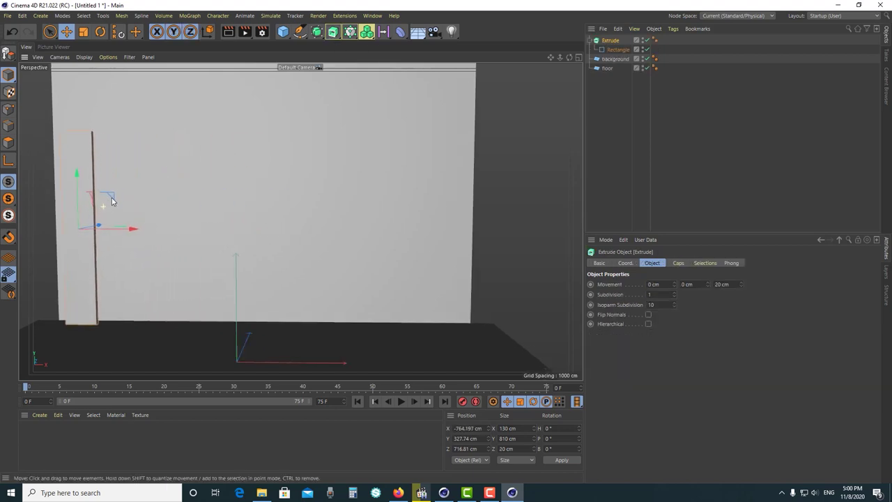
mouse_move(109, 207)
left_mouse_down()
mouse_move(169, 322)
mouse_move(75, 185)
mouse_move(60, 308)
mouse_move(274, 258)
mouse_move(269, 241)
mouse_move(309, 269)
mouse_move(294, 257)
mouse_move(357, 211)
mouse_move(402, 219)
mouse_move(309, 219)
mouse_move(319, 230)
mouse_move(327, 200)
mouse_move(309, 219)
mouse_move(286, 218)
mouse_move(298, 223)
left_mouse_up()
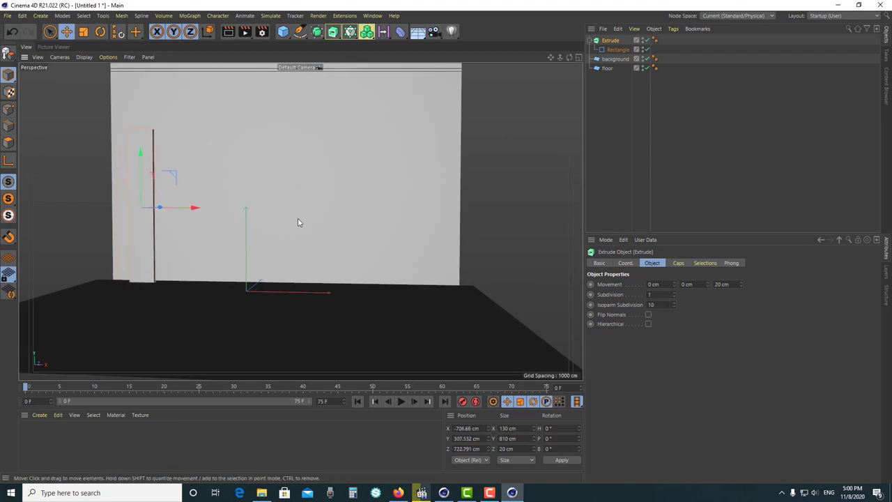
left_click(285, 310)
mouse_move(312, 221)
left_mouse_down("alt")
mouse_move(325, 219)
mouse_move(310, 224)
left_mouse_up("alt")
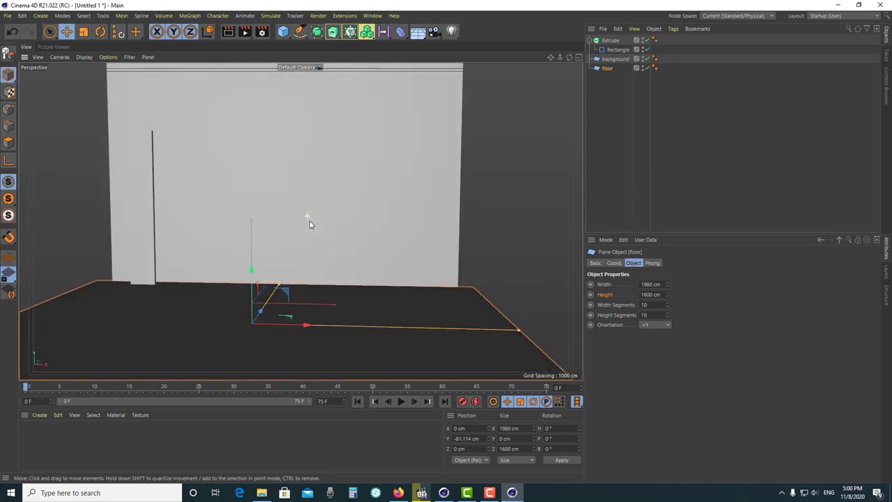
left_click_drag(124, 222, 129, 221, "alt")
left_click(125, 222)
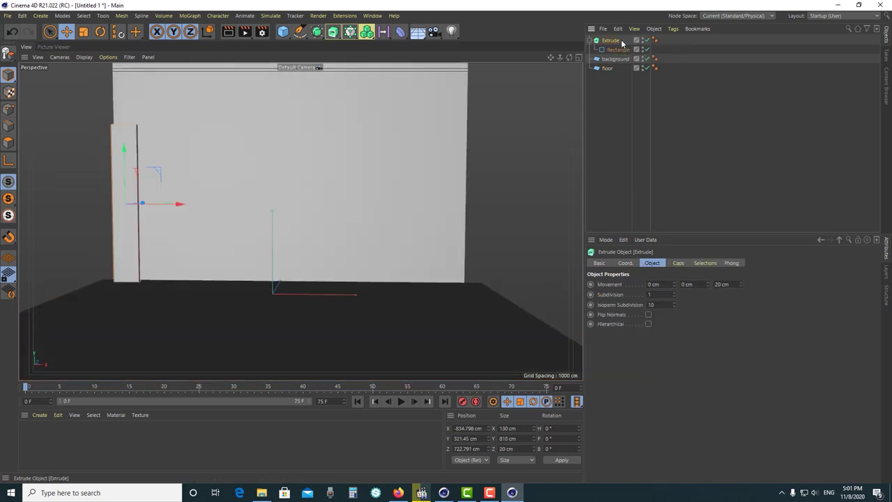
Give the extrude's caps a Curve bevel shape with 5 cm size
left_click(679, 263)
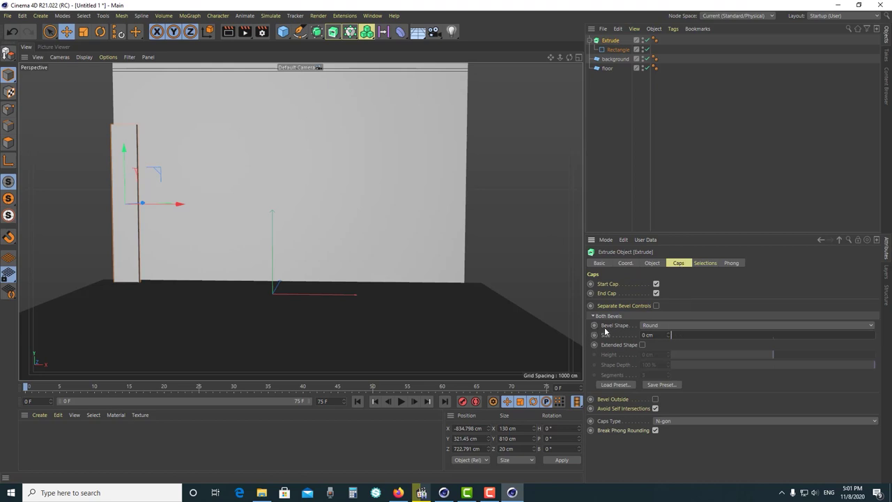
left_click(658, 327)
left_click(658, 343)
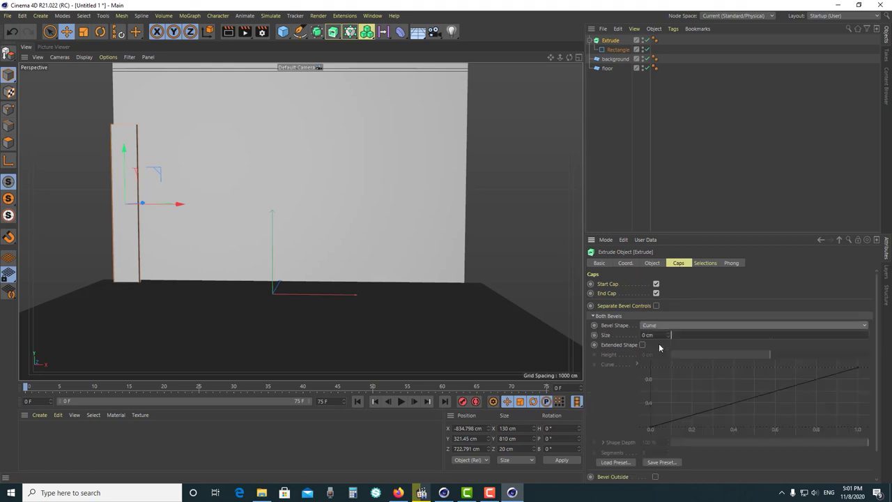
scroll(134, 145, "up", 2)
scroll(135, 145, "up", 2)
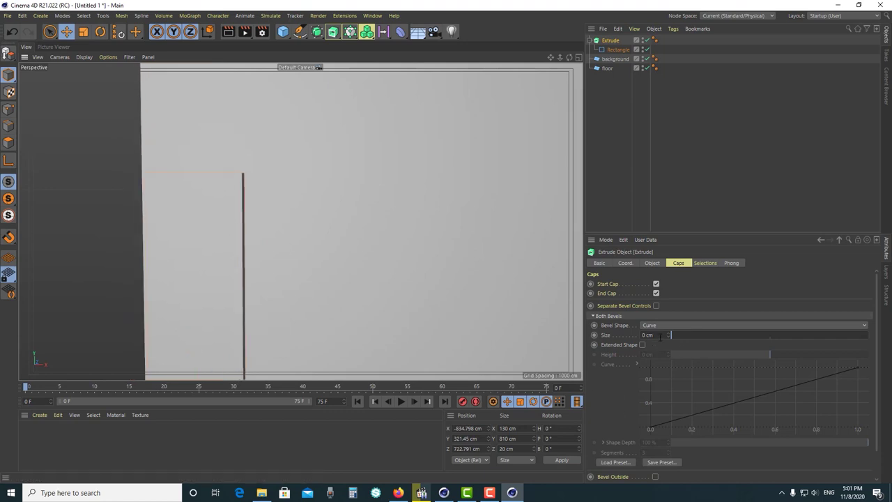
type("5")
key("Return")
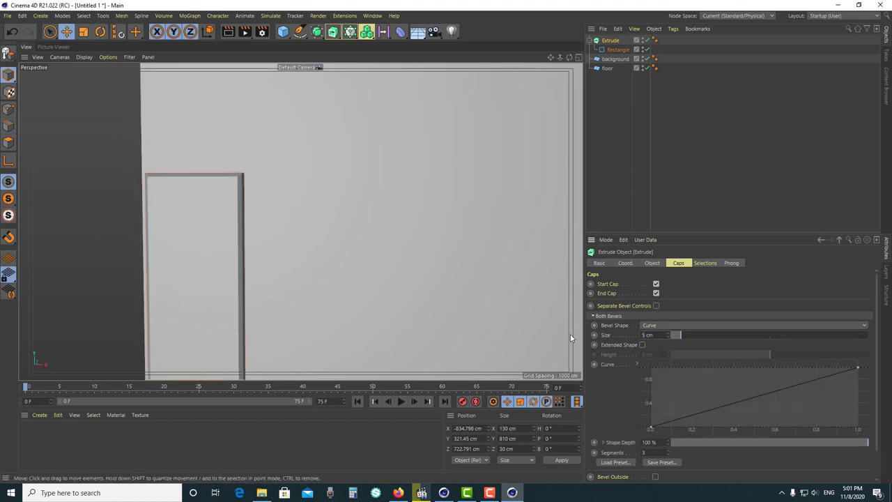
mouse_move(236, 239)
left_mouse_down("alt")
mouse_move(294, 308)
mouse_move(215, 270)
mouse_move(232, 213)
mouse_move(213, 239)
mouse_move(279, 264)
left_mouse_up("alt")
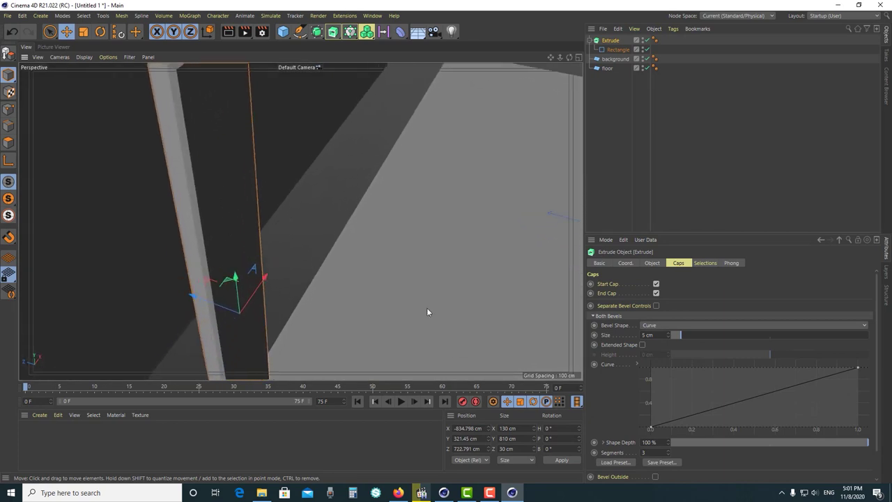
Add a control point to the bevel curve and drag it and its tangent to steepen the bevel
left_click(674, 421, "ctrl")
left_click_drag(676, 422, 671, 404)
mouse_move(189, 109)
left_mouse_down("alt")
mouse_move(225, 163)
mouse_move(201, 151)
mouse_move(211, 173)
mouse_move(223, 175)
mouse_move(262, 123)
mouse_move(338, 198)
left_mouse_up("alt")
mouse_move(668, 404)
left_mouse_down()
mouse_move(689, 430)
mouse_move(665, 396)
mouse_move(697, 423)
mouse_move(667, 380)
mouse_move(666, 391)
mouse_move(665, 382)
mouse_move(683, 410)
mouse_move(682, 374)
left_mouse_up()
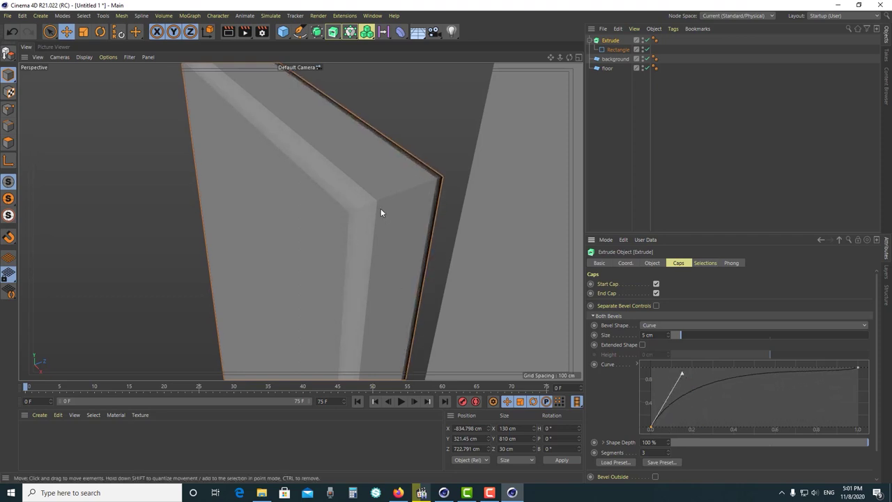
right_click_drag(342, 231, 356, 210, "alt")
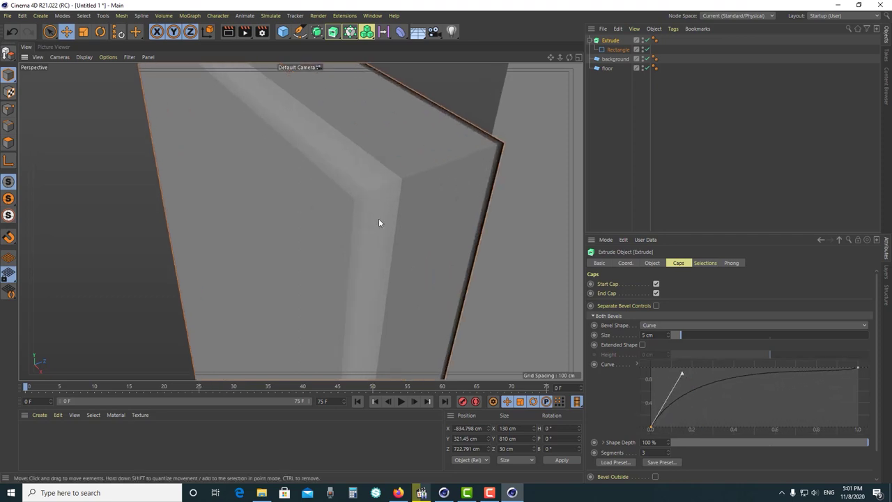
left_click_drag(379, 222, 358, 227, "alt")
mouse_move(682, 376)
left_mouse_down()
mouse_move(705, 414)
mouse_move(690, 386)
left_mouse_up()
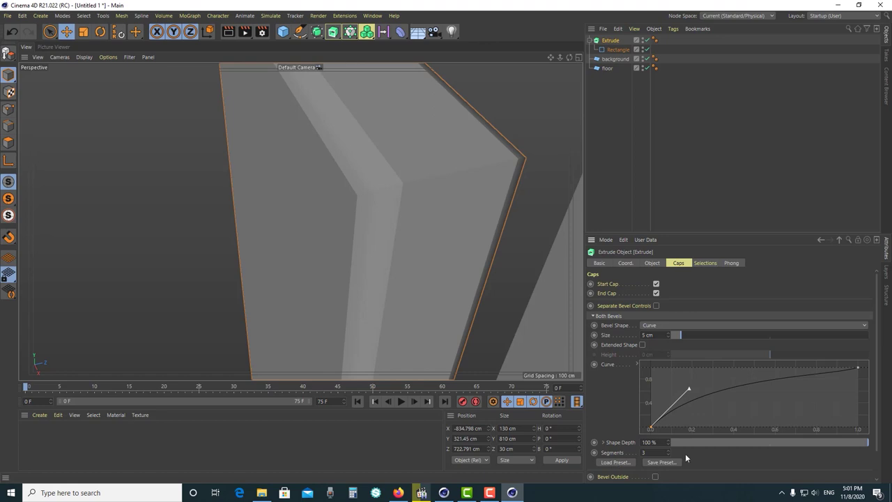
Load the Shifted Flat bevel preset onto the panel
left_click(613, 462)
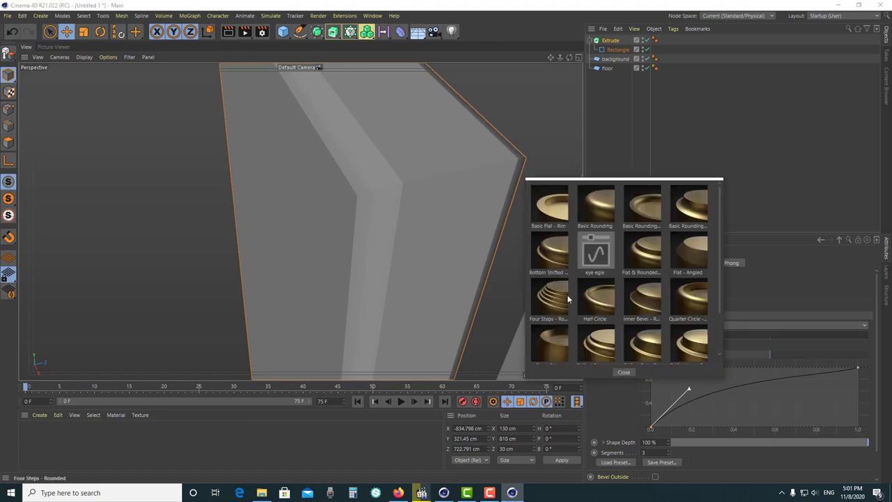
scroll(567, 294, "down", 1)
scroll(582, 317, "up", 1)
scroll(653, 296, "down", 1)
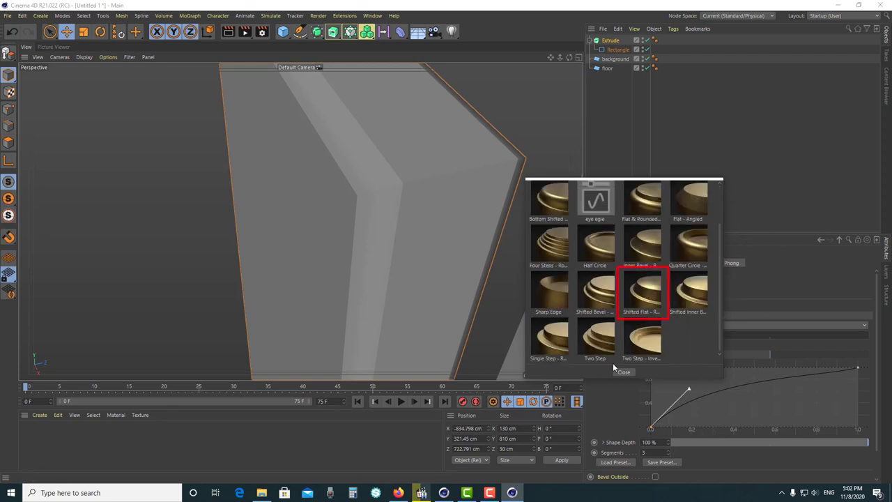
left_click(652, 296)
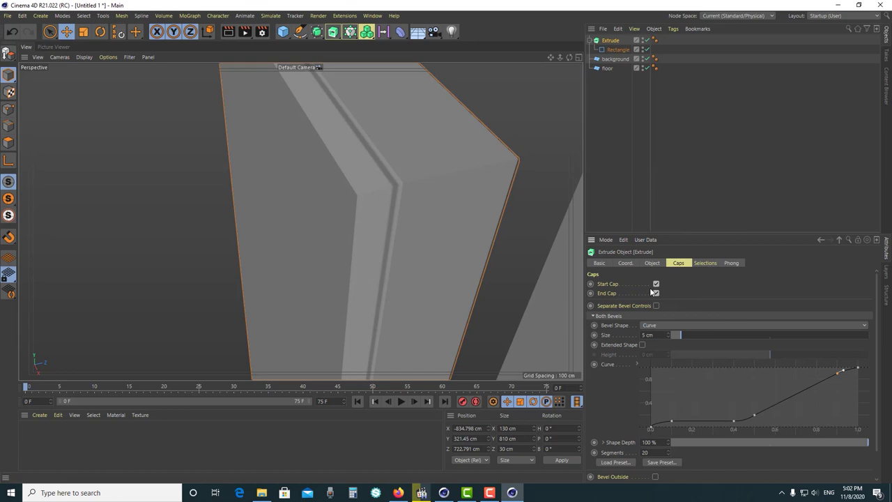
mouse_move(413, 232)
left_mouse_down("alt")
mouse_move(406, 247)
mouse_move(401, 233)
mouse_move(437, 133)
mouse_move(368, 276)
left_mouse_up("alt")
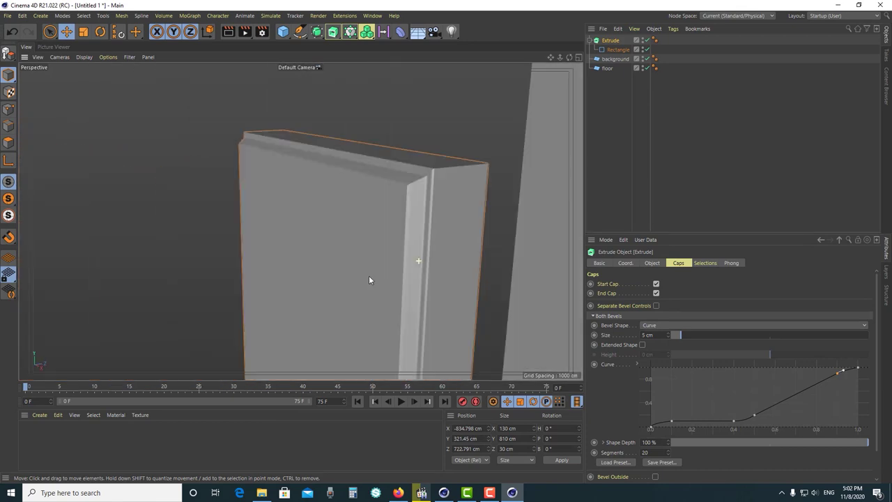
Add and drag points in the bevel curve to form a raised peak, then inspect the edge
left_click_drag(737, 420, 720, 375)
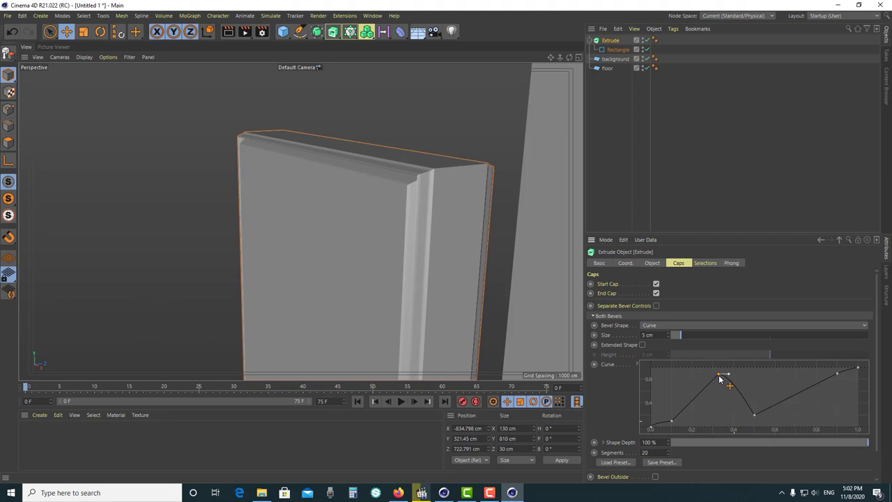
left_click_drag(755, 416, 760, 416)
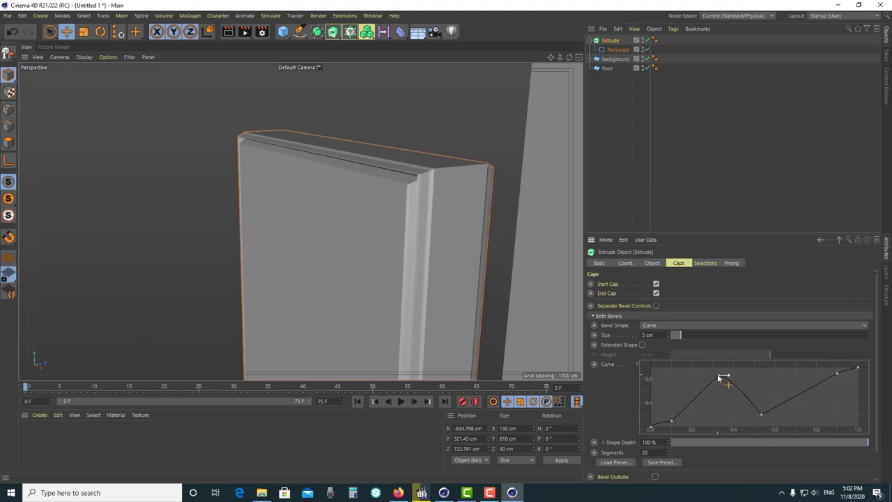
left_click_drag(720, 377, 718, 369)
mouse_move(488, 279)
left_mouse_down("alt")
mouse_move(448, 299)
mouse_move(437, 320)
mouse_move(427, 307)
mouse_move(402, 155)
left_mouse_up("alt")
mouse_move(411, 252)
left_mouse_down("alt")
mouse_move(405, 313)
mouse_move(450, 277)
mouse_move(448, 258)
mouse_move(488, 209)
left_mouse_up("alt")
Rename the Extrude object to 'bar bg'
left_click(592, 40)
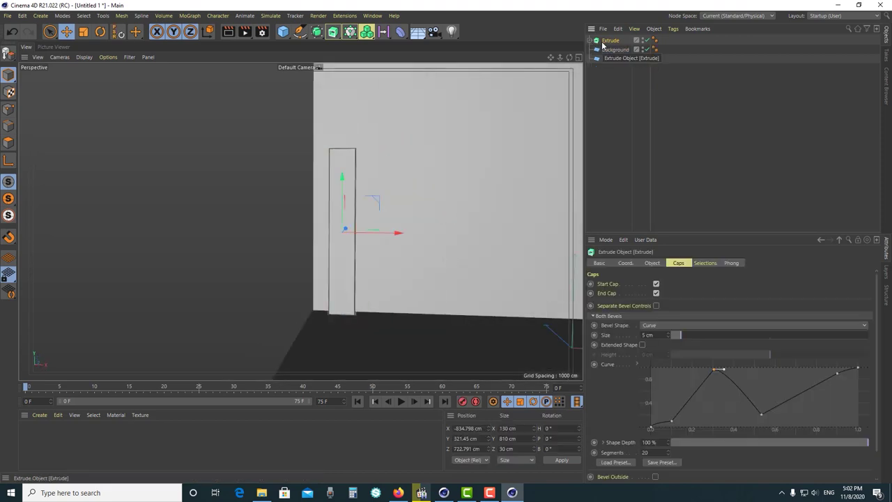
double_click(608, 41)
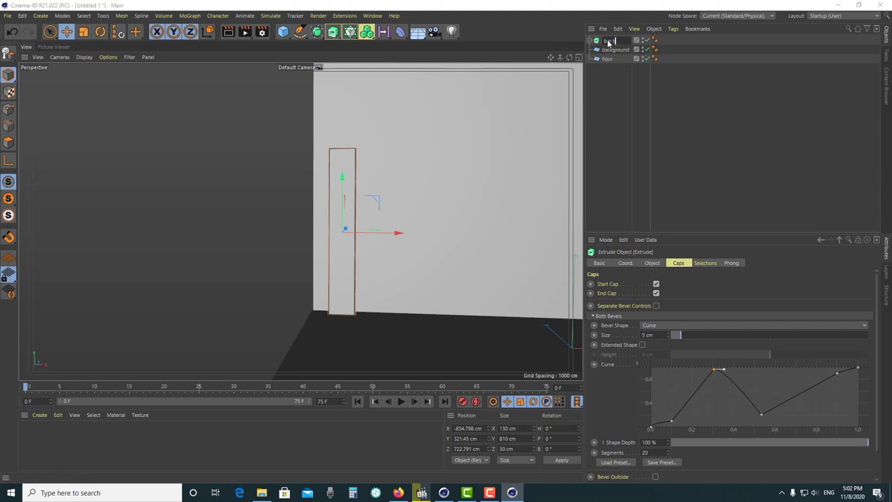
type("ar bg")
key("Return")
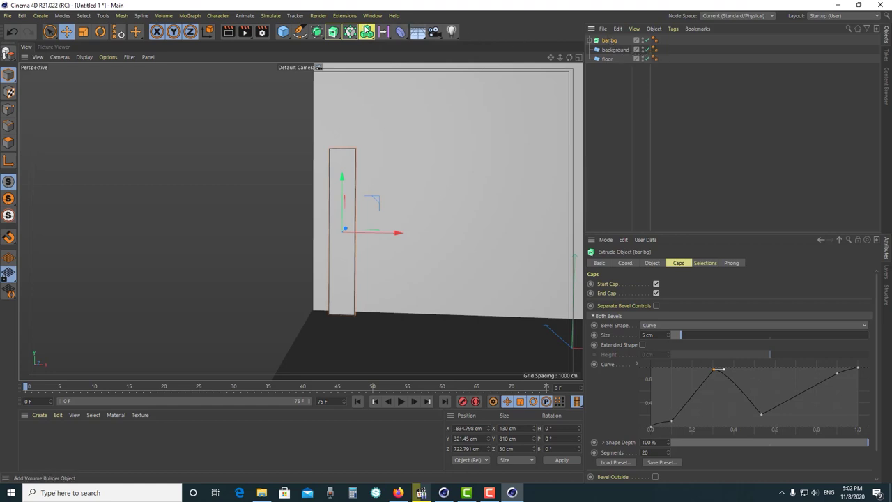
Add a Cloner over bar bg, move bar bg back out, and delete the empty Cloner
left_click(350, 35, "alt")
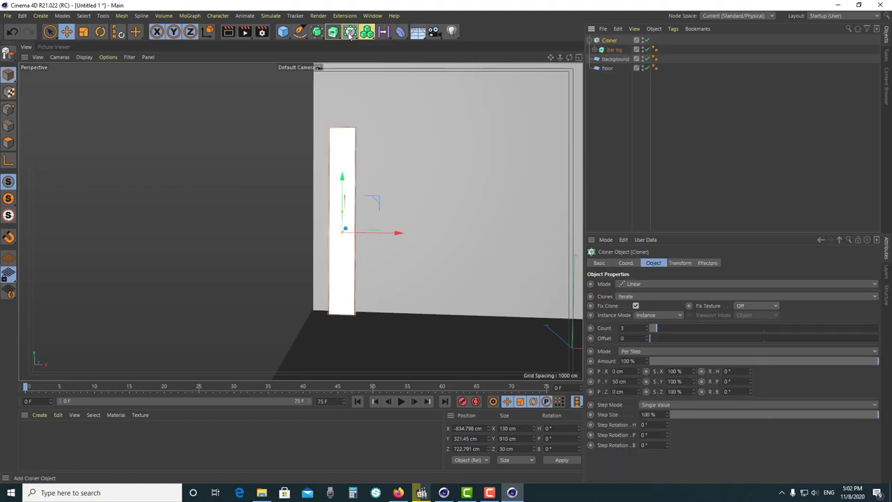
left_click(612, 50)
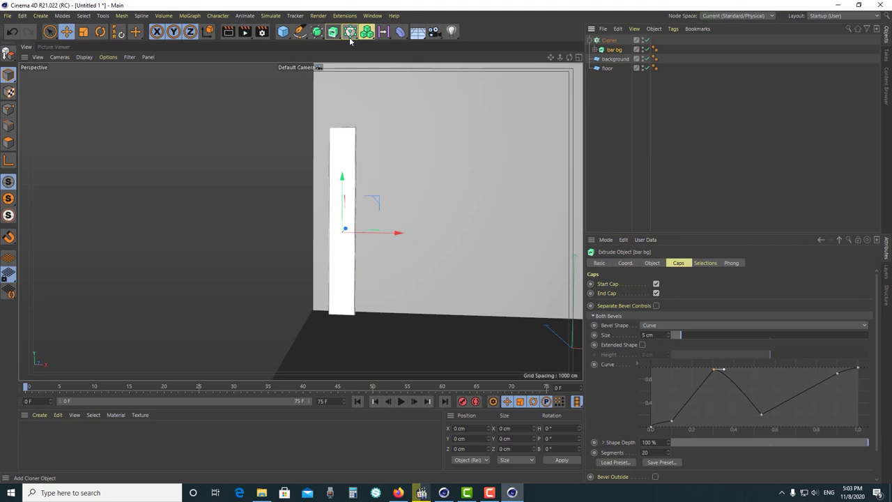
left_click_drag(611, 50, 611, 39)
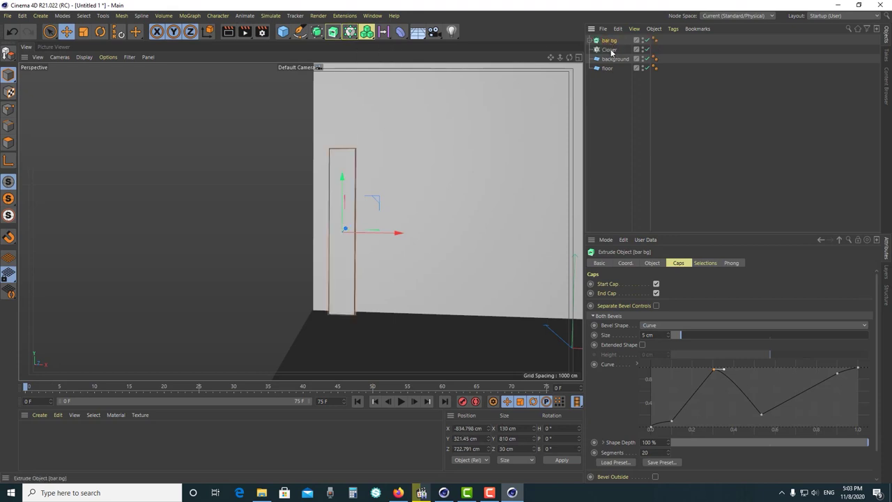
left_click(611, 51)
key("Delete")
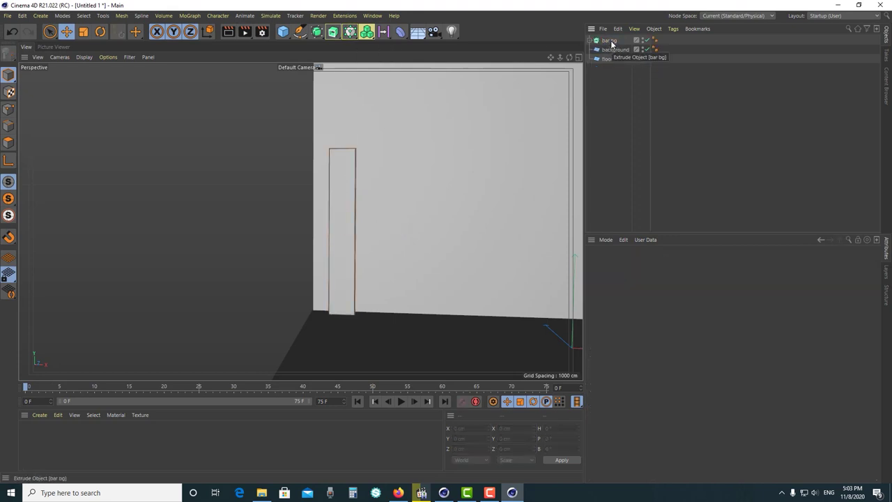
left_click(610, 41)
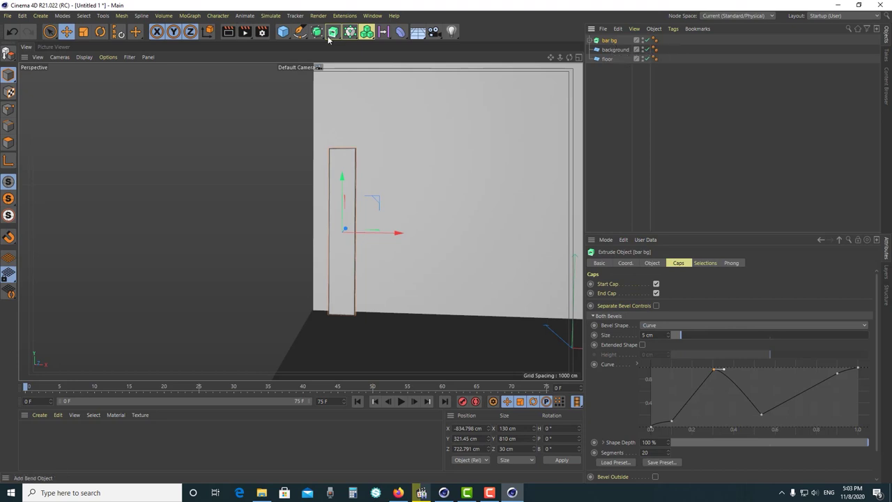
Clone bar bg into three bars, setting P.Y to 0 cm and P.X to about 171 cm
left_click(193, 17)
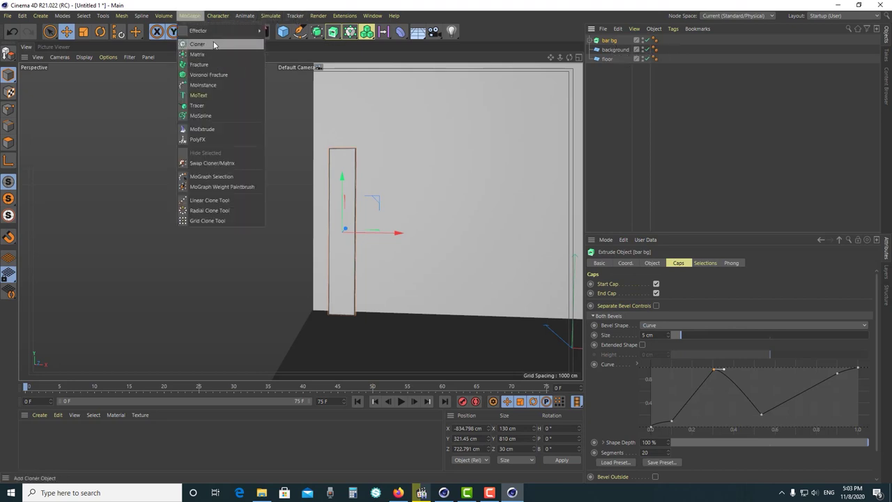
left_click(214, 44, "alt")
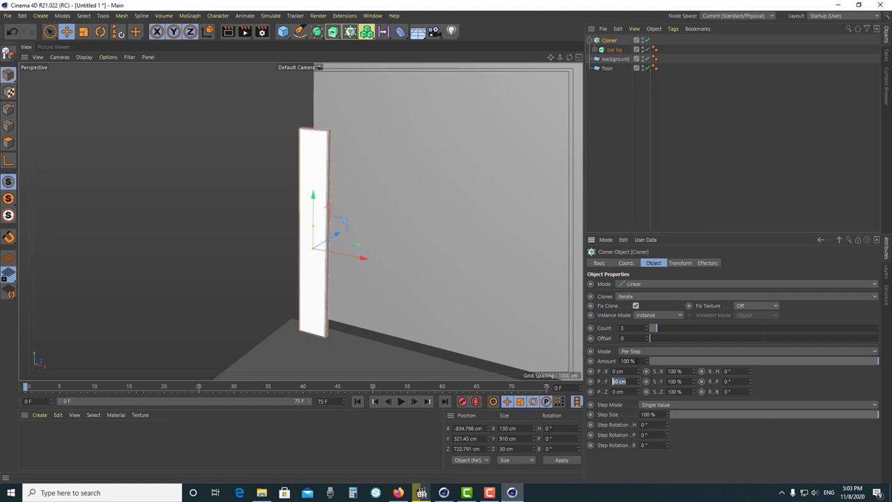
left_click_drag(639, 383, 639, 369)
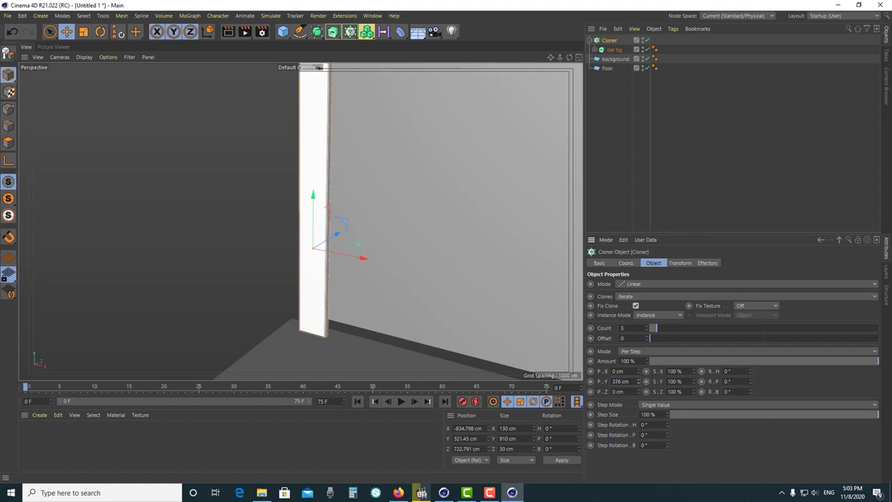
scroll(389, 267, "down", 3)
mouse_move(637, 381)
left_mouse_down()
mouse_move(637, 371)
mouse_move(637, 391)
left_mouse_up()
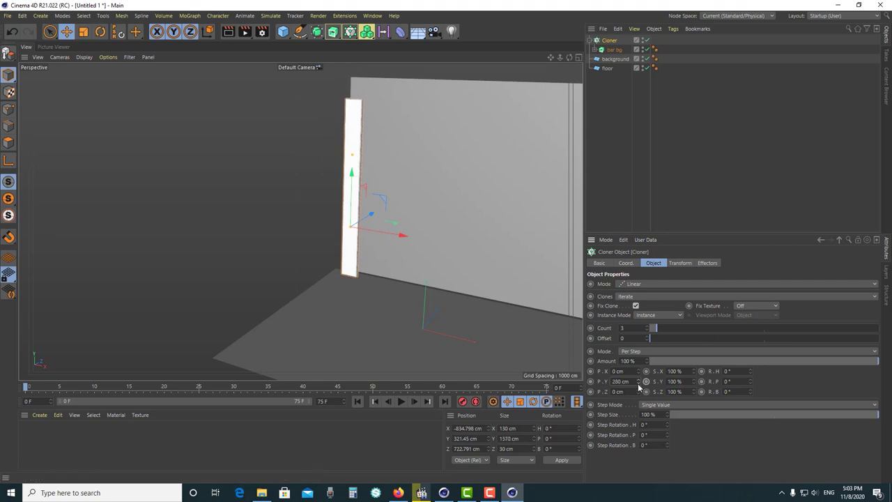
key("Return")
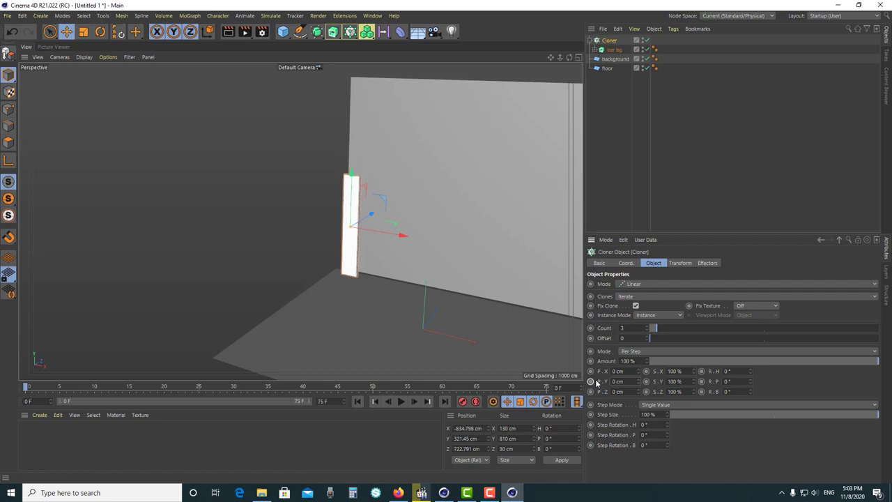
left_click_drag(640, 375, 641, 348)
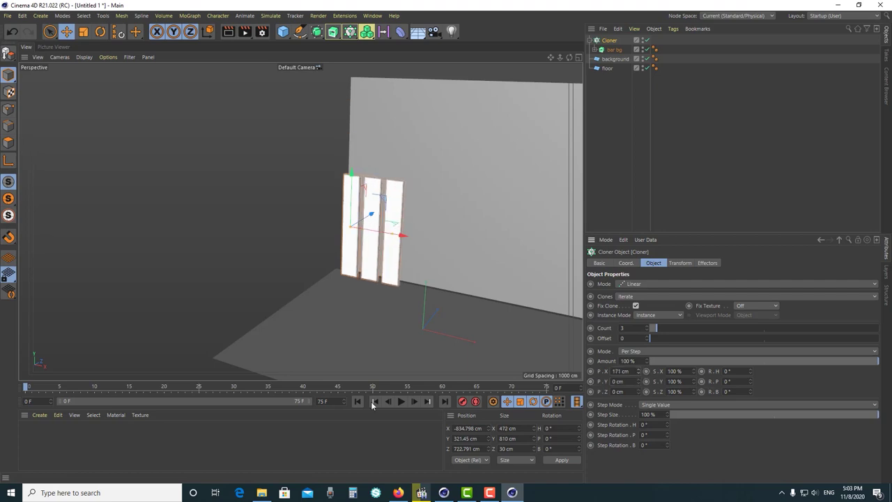
Lower the Cloner spacing so the three bars sit 135 cm apart
scroll(337, 226, "up", 3)
scroll(390, 272, "up", 2)
scroll(390, 272, "up", 2)
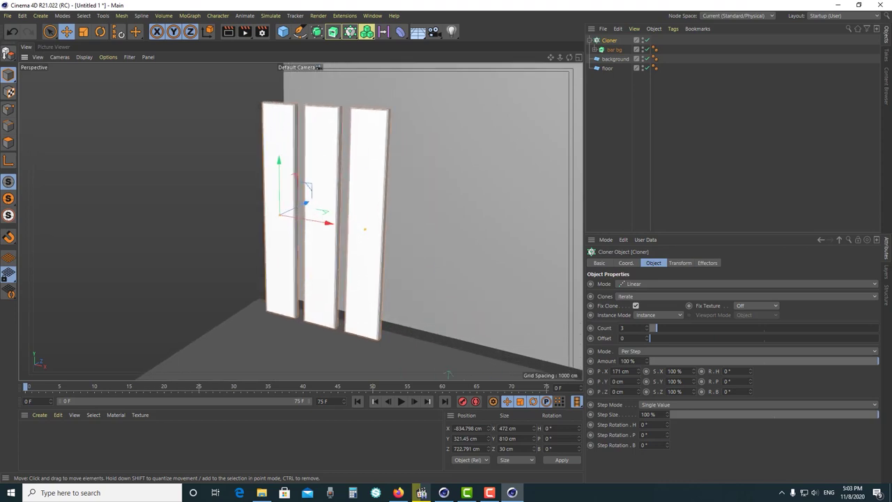
scroll(311, 243, "up", 2)
scroll(304, 236, "up", 1)
mouse_move(641, 372)
left_mouse_down()
mouse_move(654, 390)
mouse_move(639, 390)
left_mouse_up()
scroll(278, 309, "up", 3)
scroll(358, 318, "up", 3)
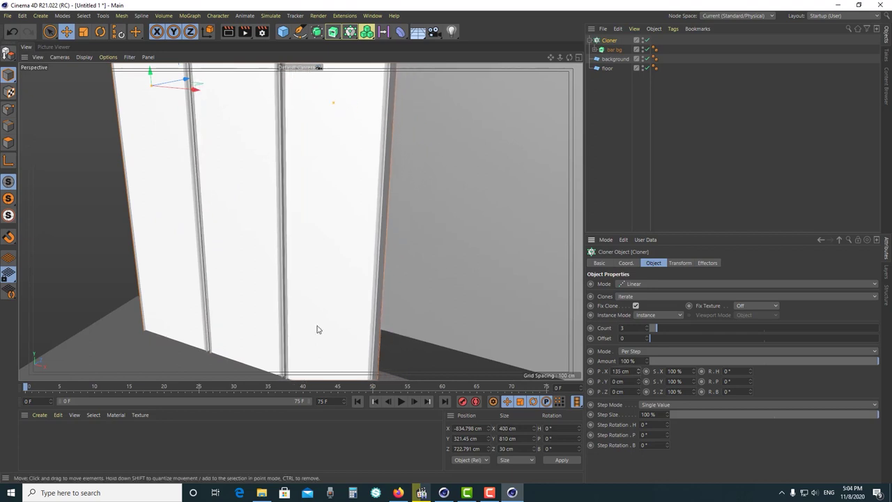
scroll(318, 329, "up", 2)
scroll(319, 342, "up", 2)
scroll(382, 334, "up", 2)
scroll(388, 286, "down", 3)
scroll(318, 249, "down", 3)
Shift the cloned bars left in front of the background wall
left_click_drag(308, 294, 292, 284)
left_click(329, 275)
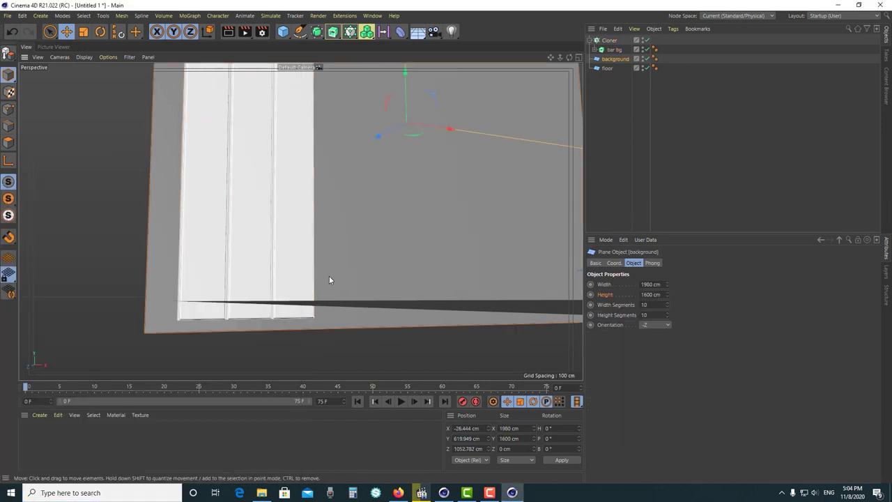
scroll(323, 309, "down", 2)
scroll(353, 259, "down", 2)
scroll(264, 270, "down", 2)
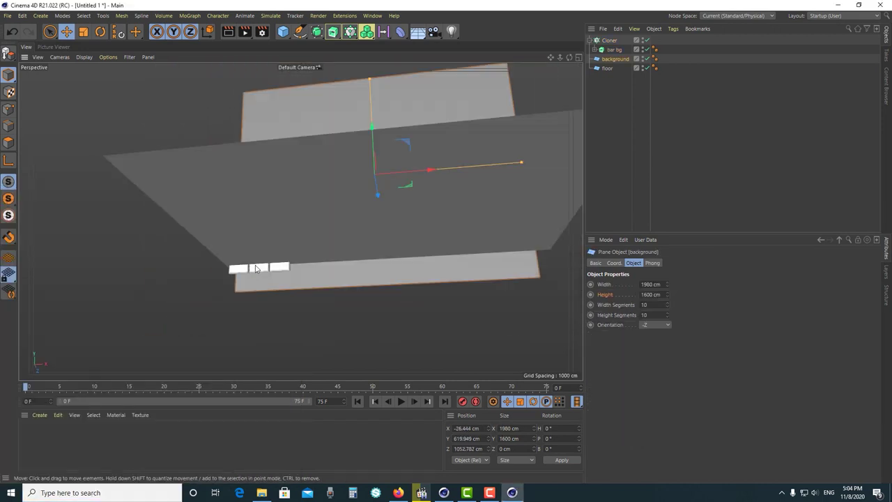
Raise the Cloner slightly in the four-view Right view, then return to Perspective
left_click(578, 57)
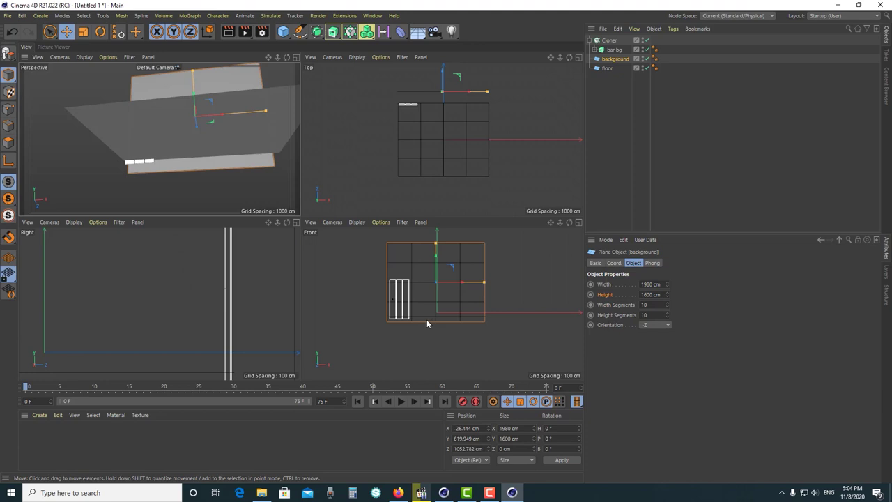
scroll(265, 370, "down", 3)
scroll(251, 345, "up", 2)
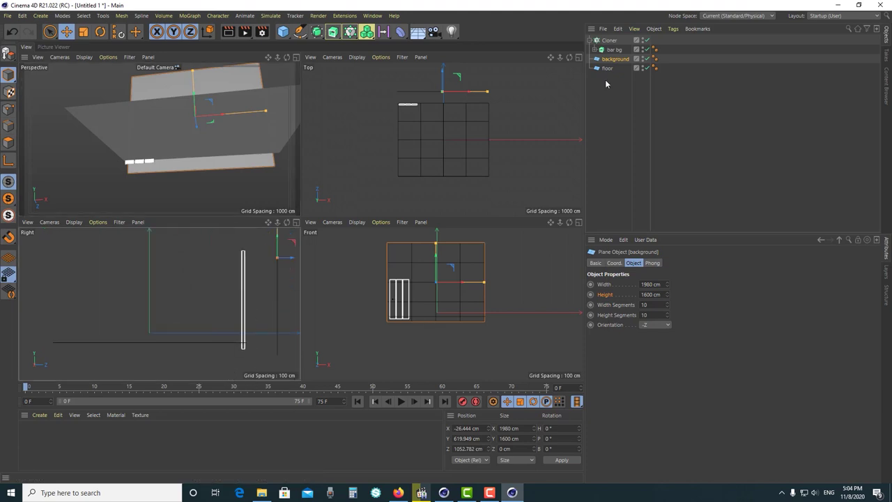
left_click(608, 40)
scroll(250, 328, "up", 1)
scroll(245, 306, "up", 2)
left_click_drag(233, 269, 234, 255)
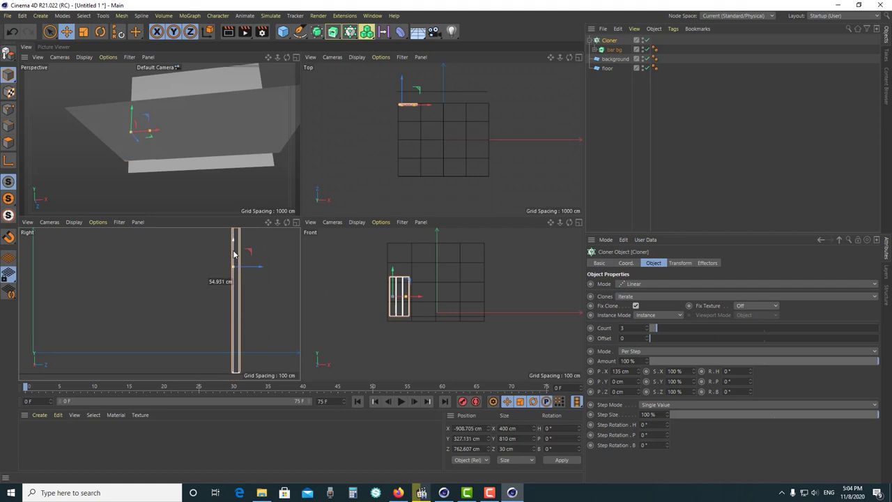
left_click(297, 57)
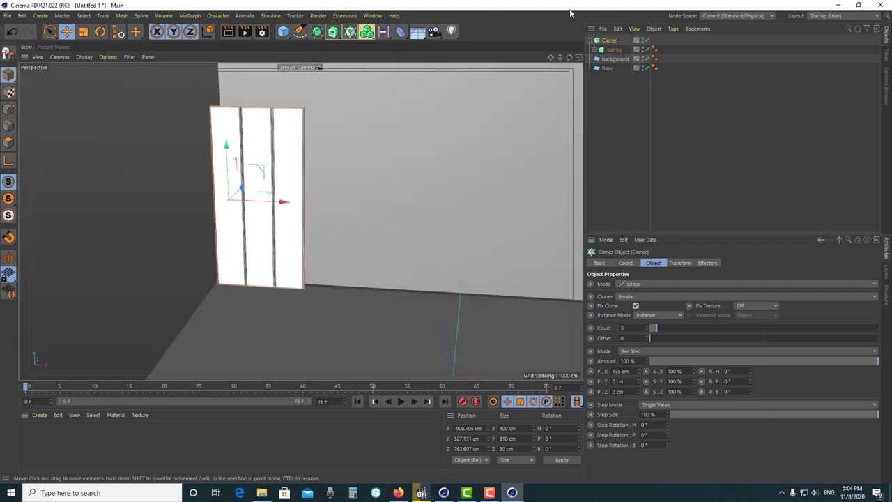
Set the cloned panels' rotation to 0° heading and 15° bank
left_click(612, 50)
left_click(611, 41)
left_click(682, 263)
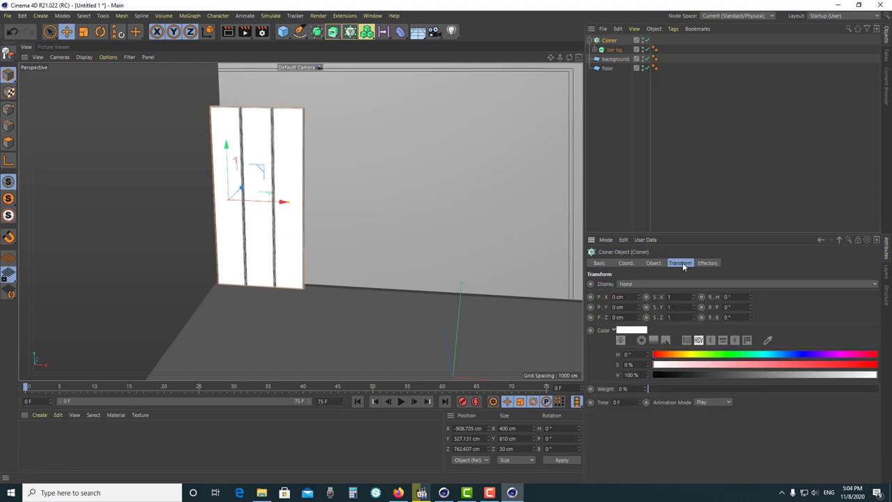
left_click_drag(750, 297, 780, 296)
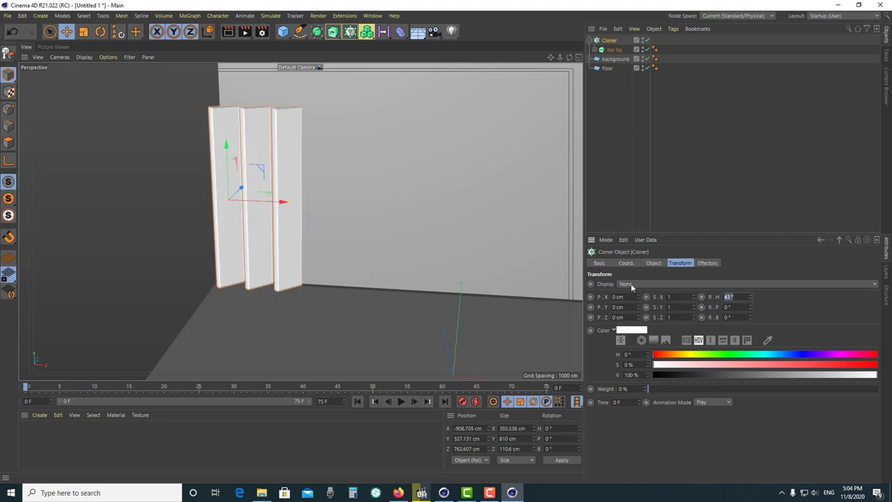
type("0")
key("Return")
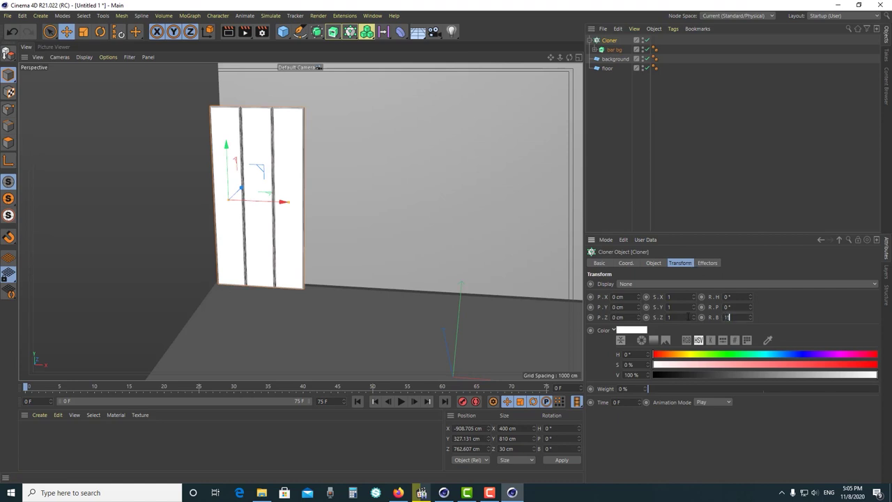
key("Return")
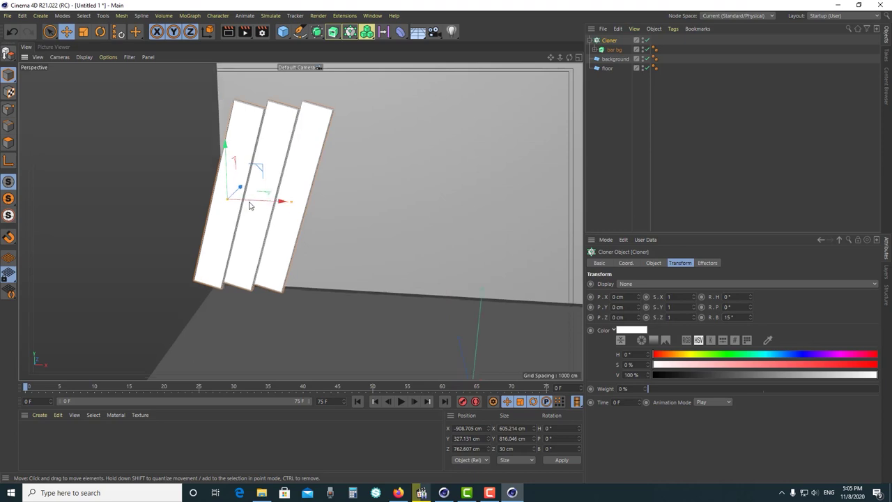
Move the tilted panels to the right along the wall and reframe the view
scroll(248, 215, "up", 3)
left_click_drag(258, 210, 290, 211)
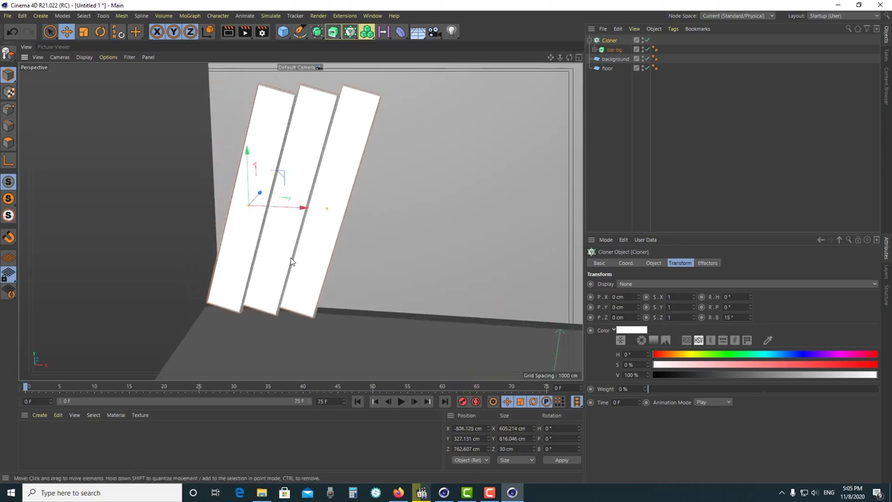
scroll(293, 255, "up", 1)
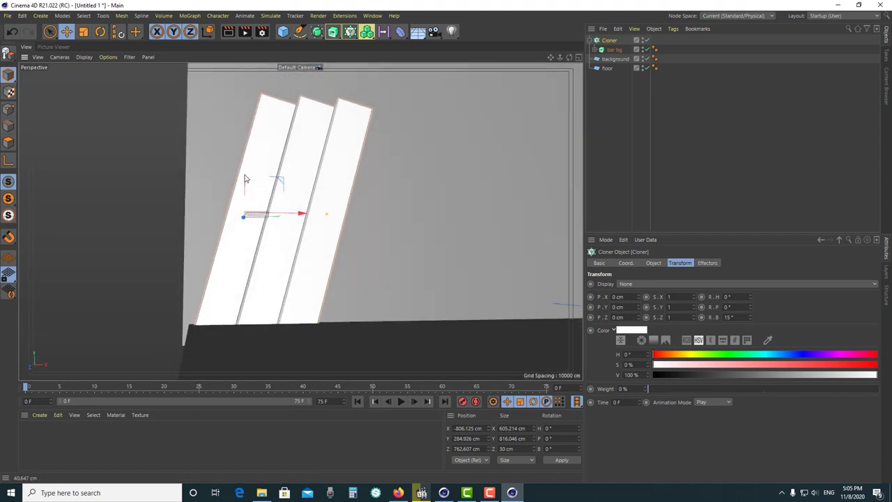
left_click_drag(300, 308, 326, 340, "alt")
left_click_drag(249, 225, 199, 216)
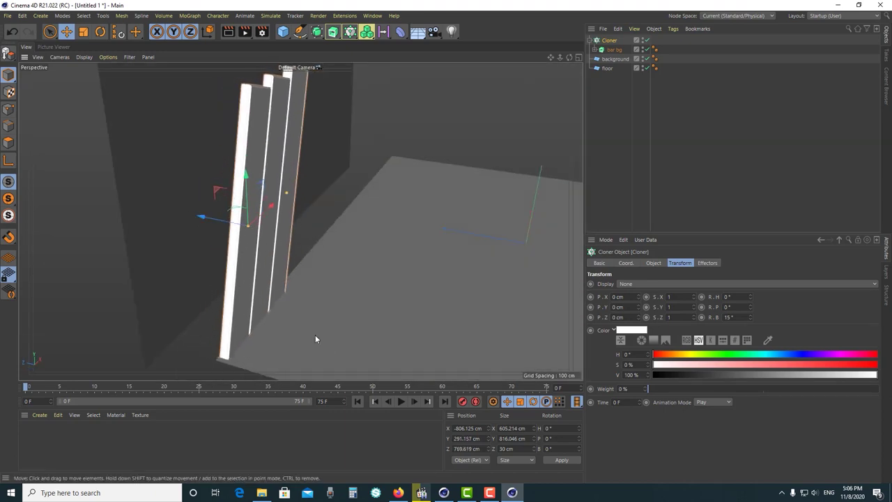
key("ctrl+shift+z")
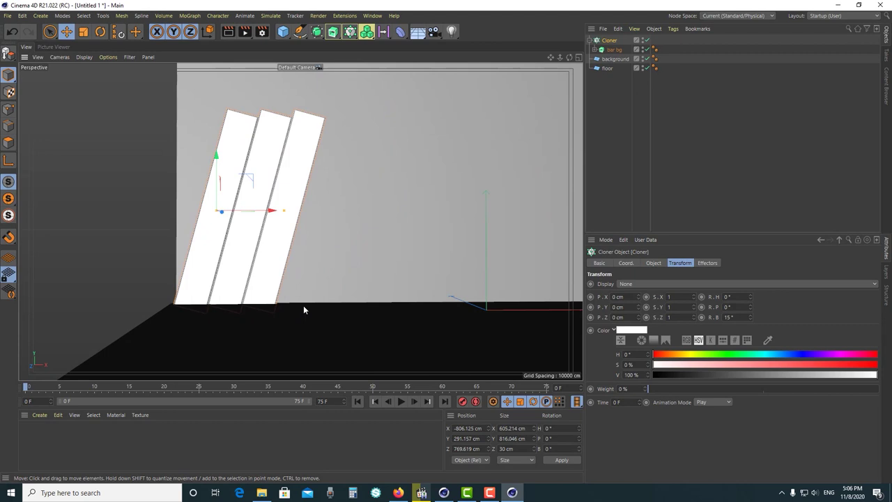
scroll(280, 275, "down", 2)
scroll(270, 254, "down", 1)
scroll(272, 262, "down", 2)
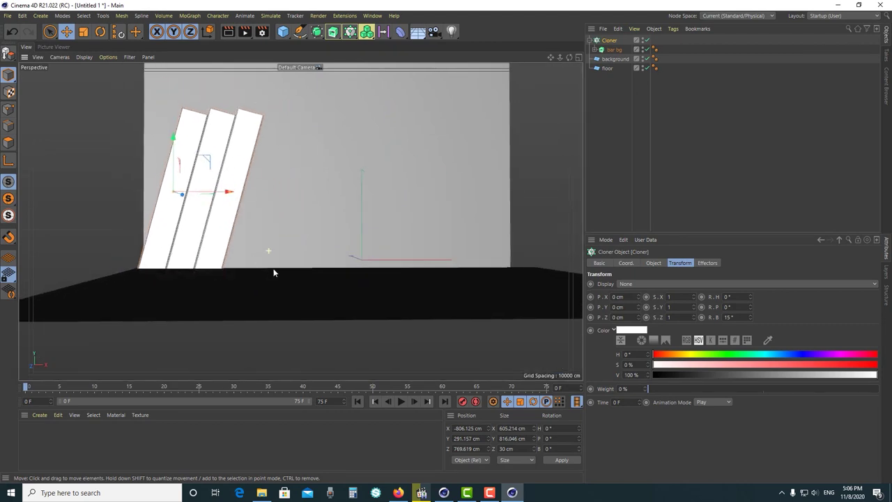
left_click_drag(352, 230, 313, 235, "alt")
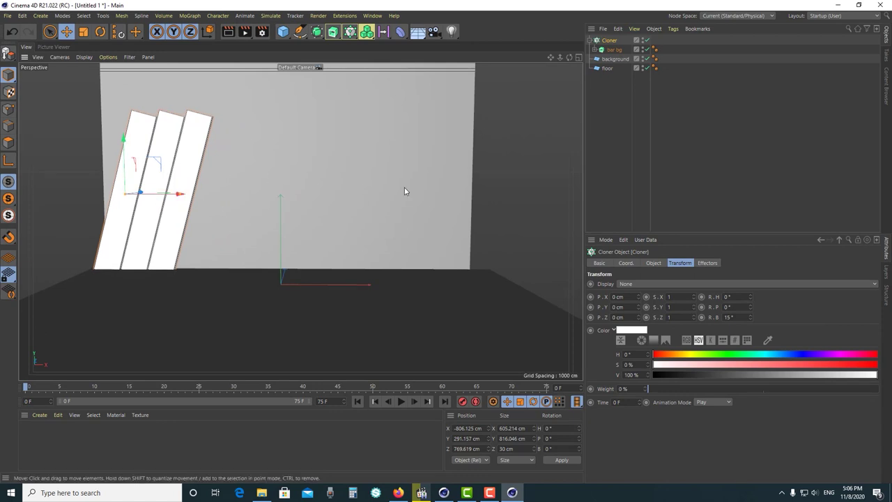
Reselect the Cloner and bring up the modelling generators list
left_click(609, 42, "ctrl")
left_click(609, 41)
left_click(605, 41, "ctrl")
left_click(601, 41)
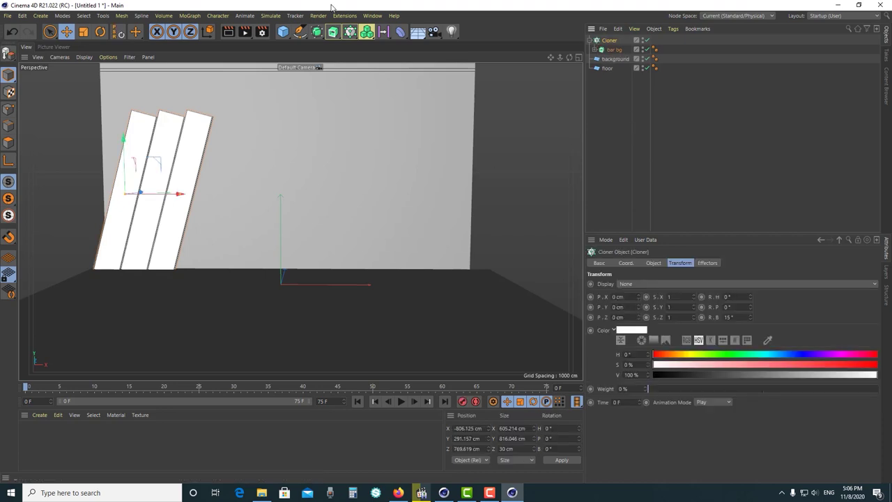
left_click(317, 35)
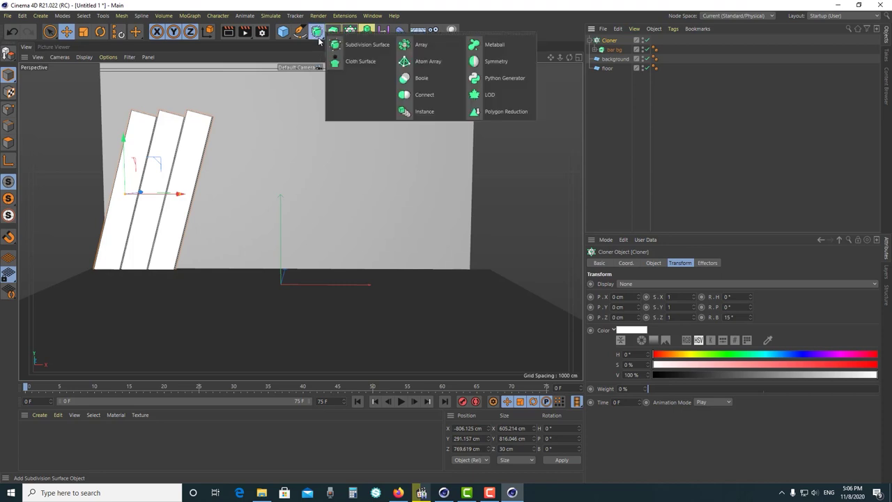
Add a Symmetry object and nest the Cloner under it to mirror the panels
left_click(519, 62)
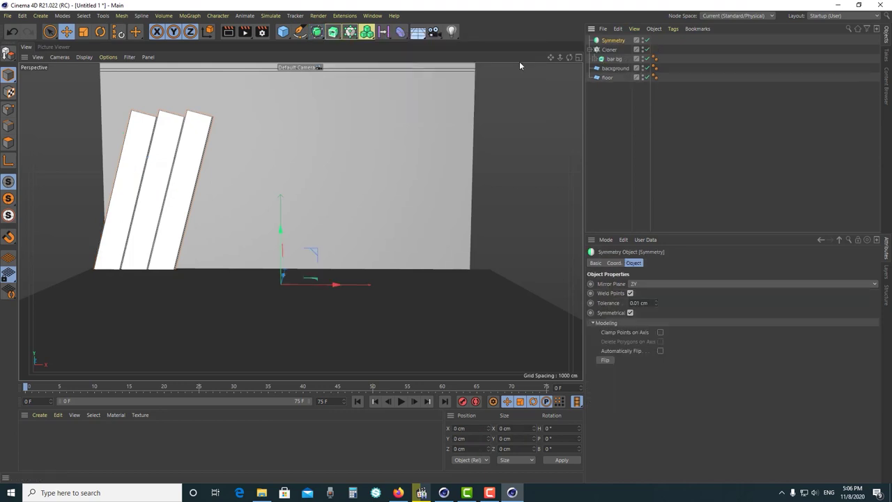
left_click(607, 51)
left_click_drag(607, 51, 614, 41)
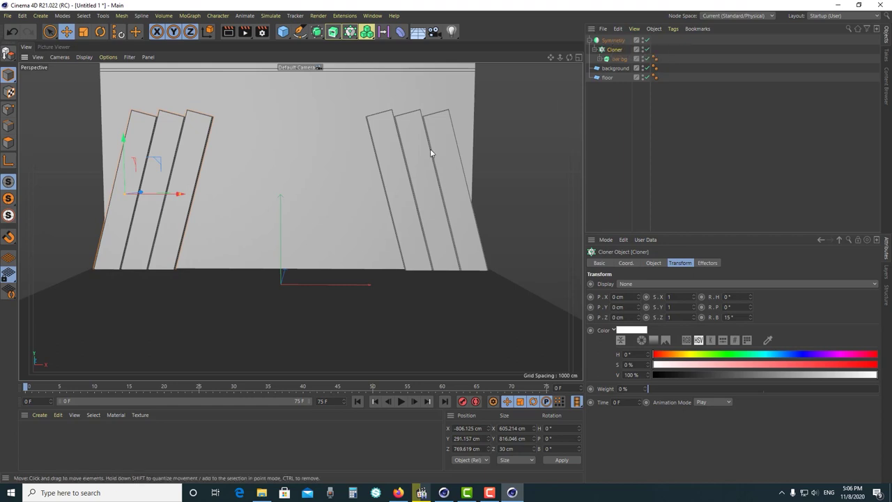
scroll(430, 149, "down", 2)
mouse_move(442, 219)
left_mouse_down("alt")
mouse_move(299, 240)
mouse_move(447, 232)
mouse_move(440, 228)
left_mouse_up("alt")
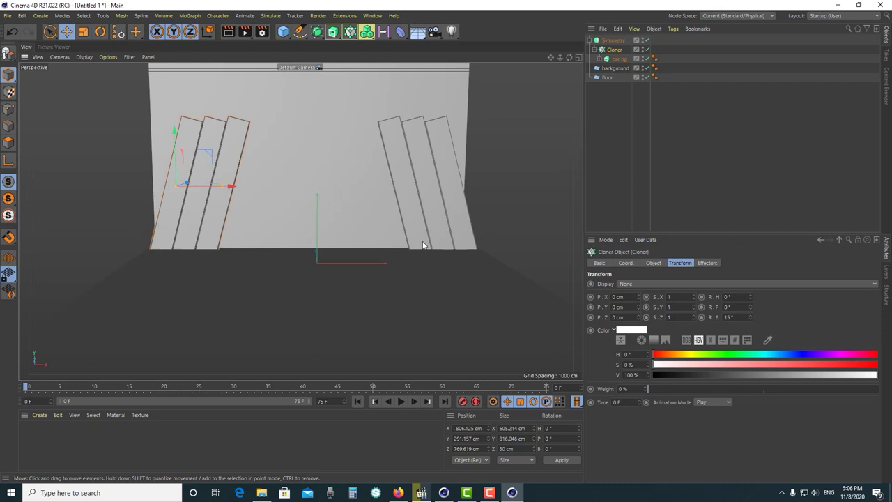
Rename the Symmetry group 'bar bg', collapse it, and bring up the Render.mov reference
double_click(614, 40)
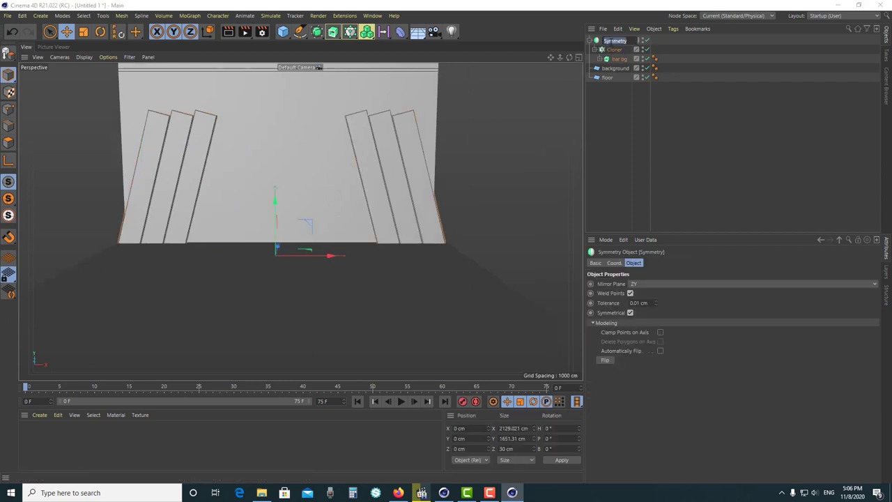
type("ba")
left_click(593, 40)
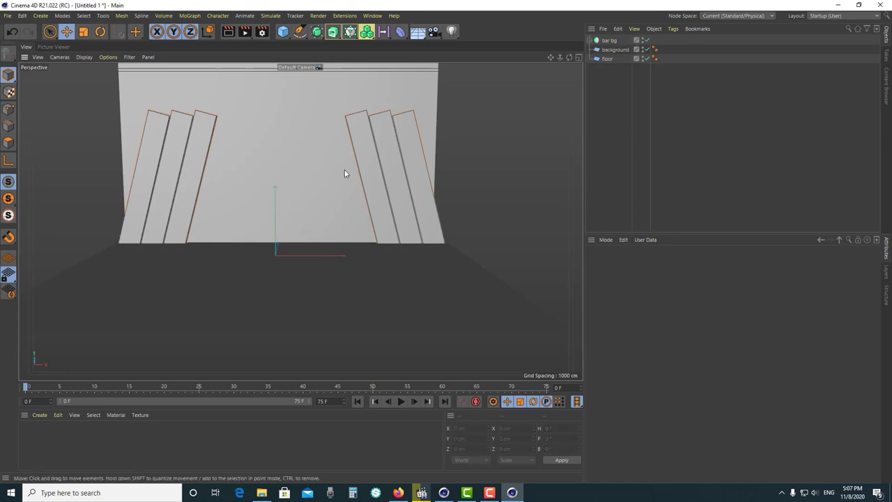
left_click_drag(344, 171, 329, 180, "alt")
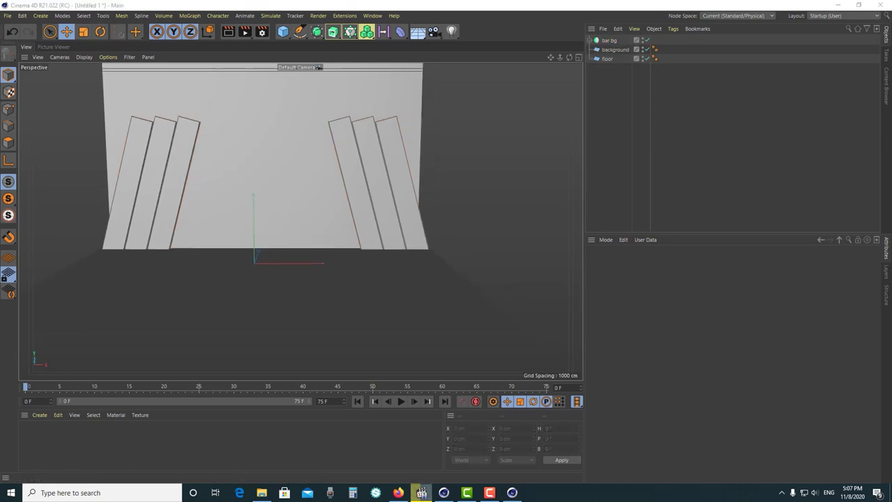
left_click(513, 492)
left_click_drag(769, 143, 244, 115)
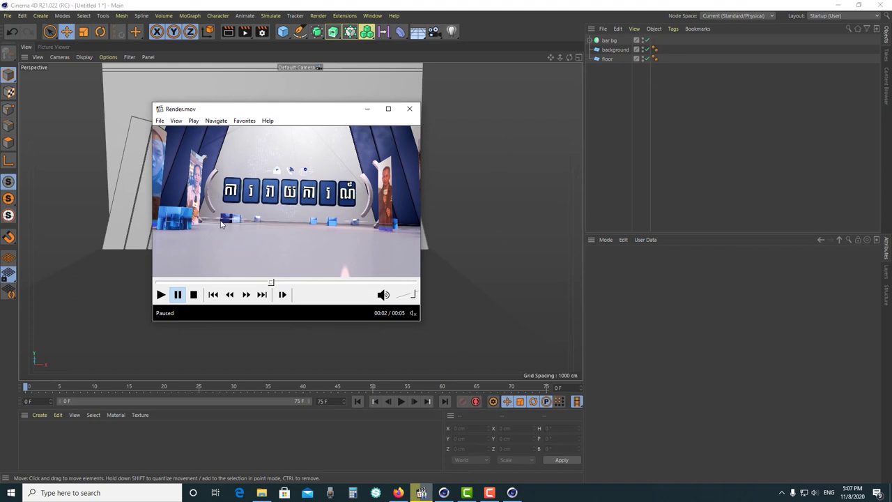
Rewind Render.mov to 00:01 and close the Media Player Classic window
left_click_drag(272, 282, 230, 281)
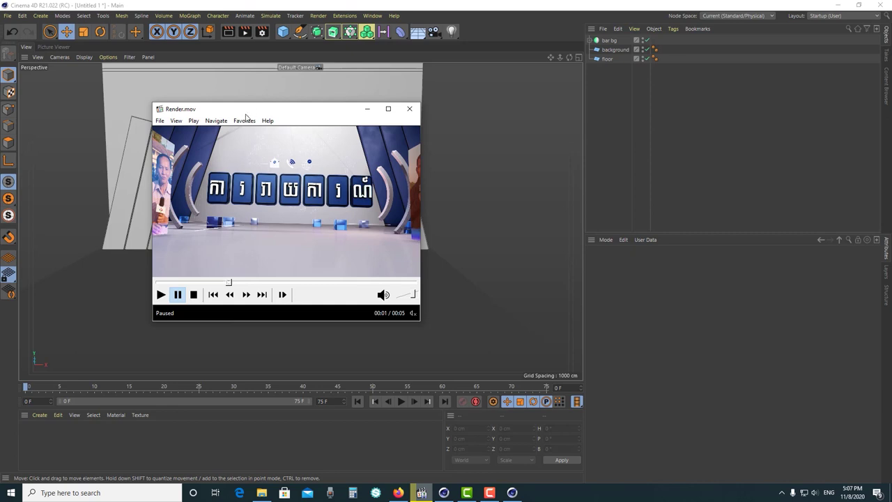
key("ctrl+w")
Add a Cube and set its X, Y and Z size to 30 cm
left_click(283, 32)
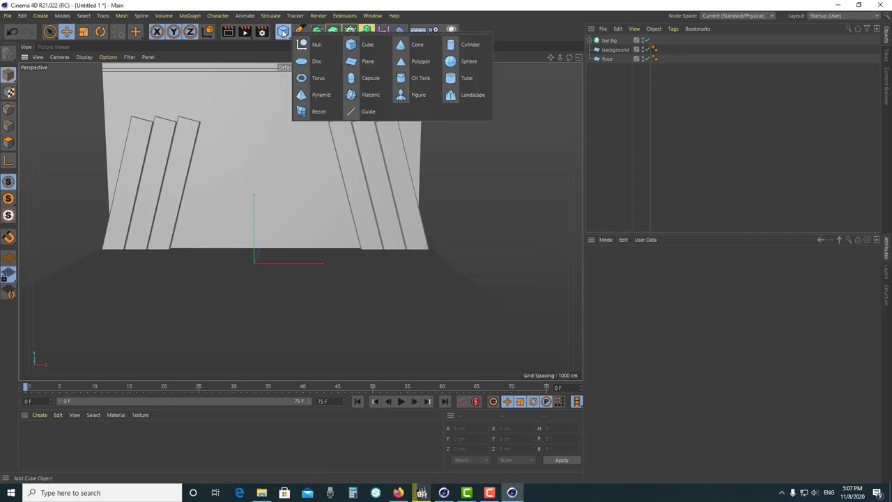
left_click(369, 45)
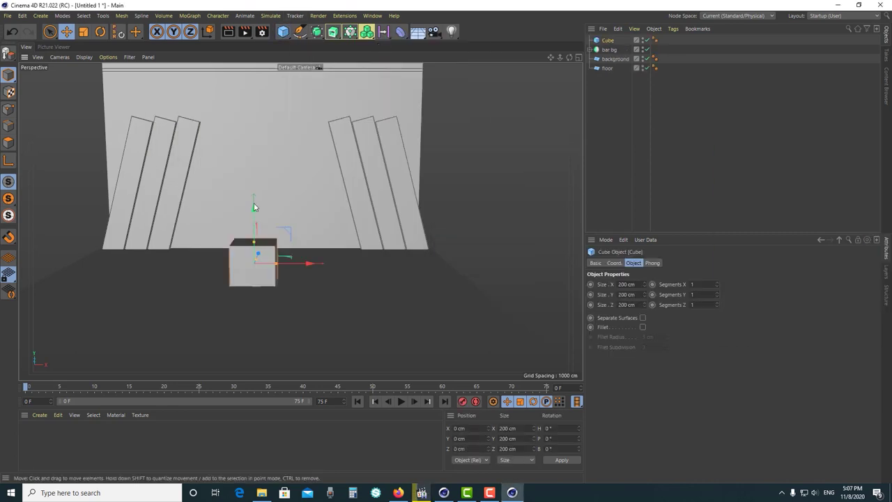
left_click(641, 285)
type("30")
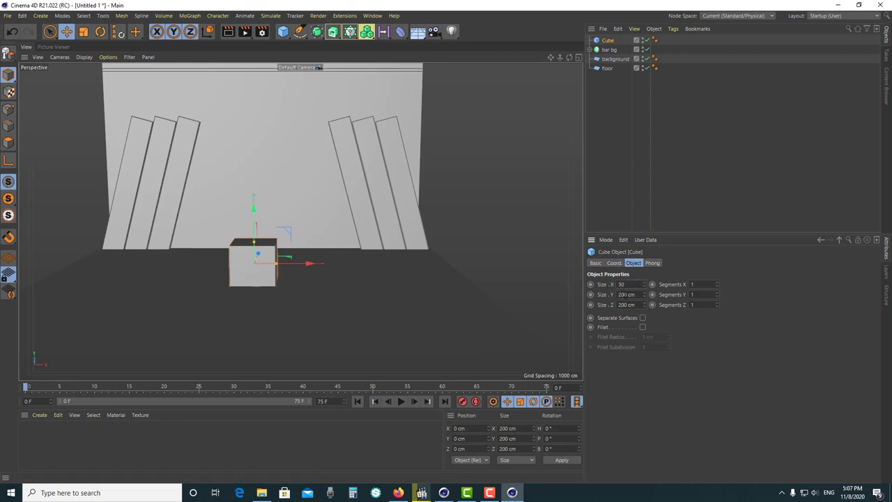
type("30")
key("Tab")
type("30")
key("Return")
Move the cube to the far left of the floor, around X −459 cm
scroll(272, 283, "up", 5)
left_click_drag(272, 283, 145, 269)
middle_click_drag(145, 269, 241, 277, "alt")
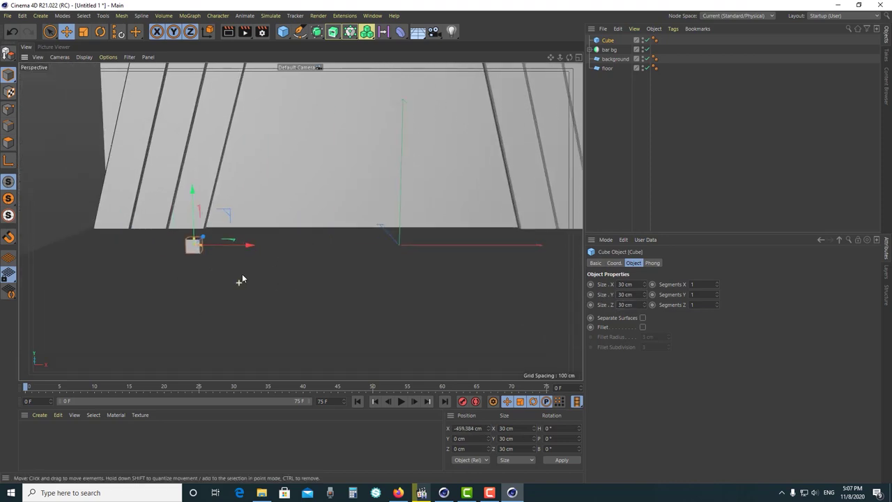
left_click_drag(242, 278, 308, 293, "alt")
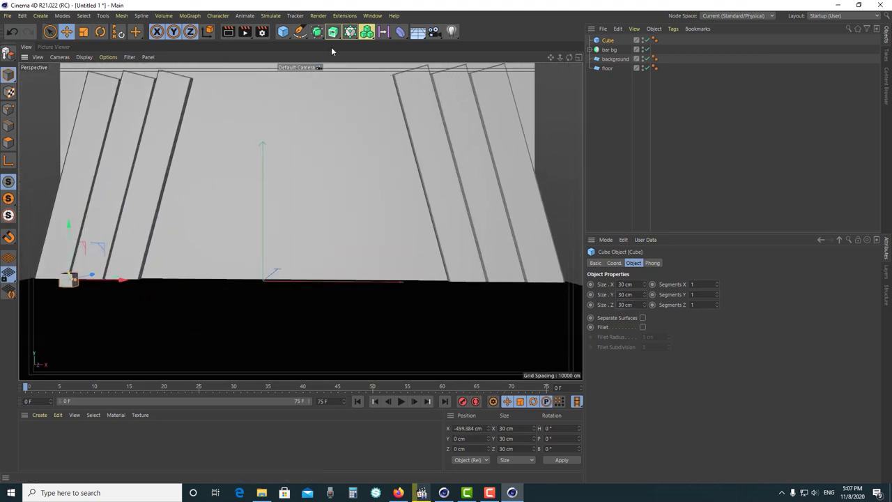
Add a camera using the 25 mm Wide Angle focal length preset
left_click(434, 31)
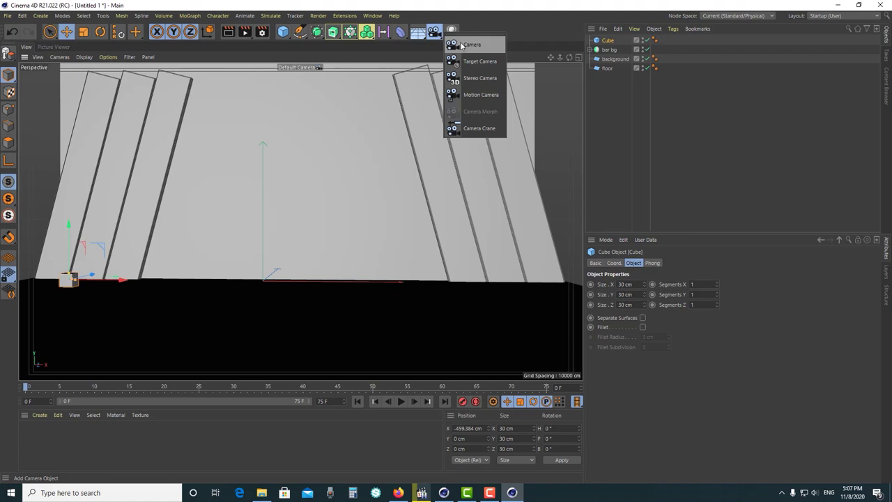
left_click(462, 46)
left_click(719, 298)
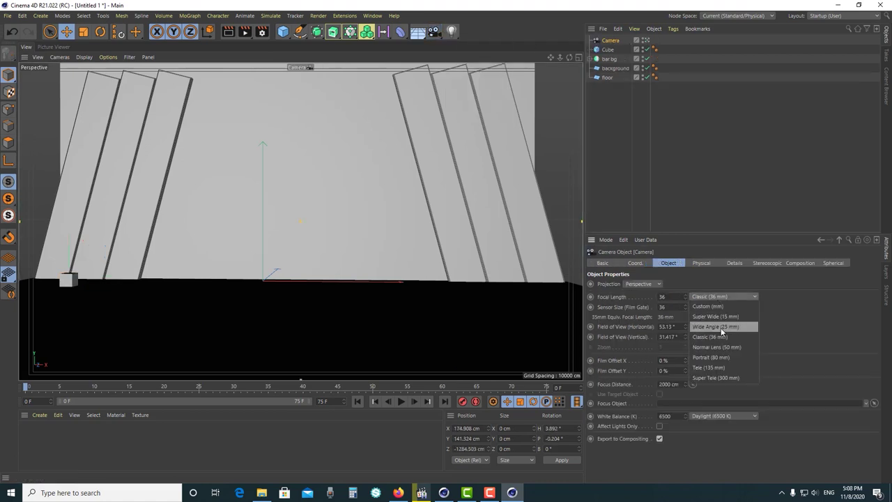
left_click(721, 328)
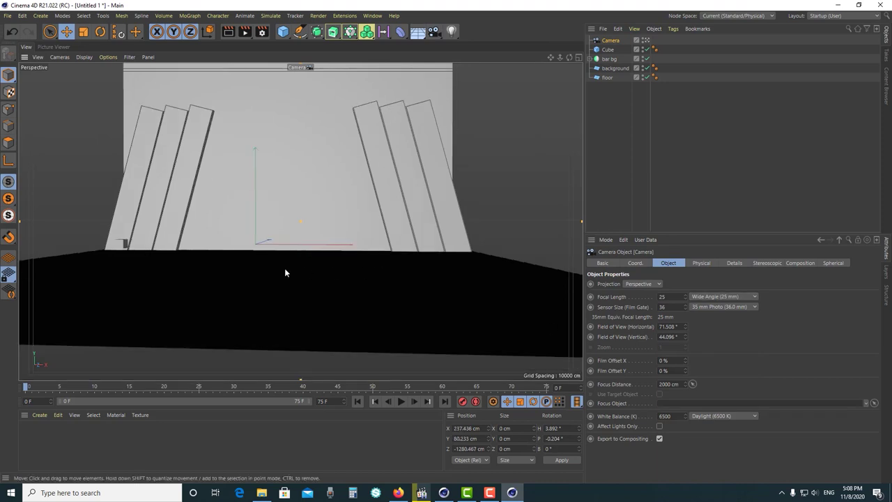
Frame the studio set through the new camera, then switch back to the default view
scroll(284, 268, "up", 2)
scroll(282, 261, "up", 2)
scroll(279, 257, "up", 2)
mouse_move(383, 196)
left_mouse_down("alt")
mouse_move(402, 211)
mouse_move(392, 201)
mouse_move(403, 235)
left_mouse_up("alt")
scroll(407, 244, "down", 2)
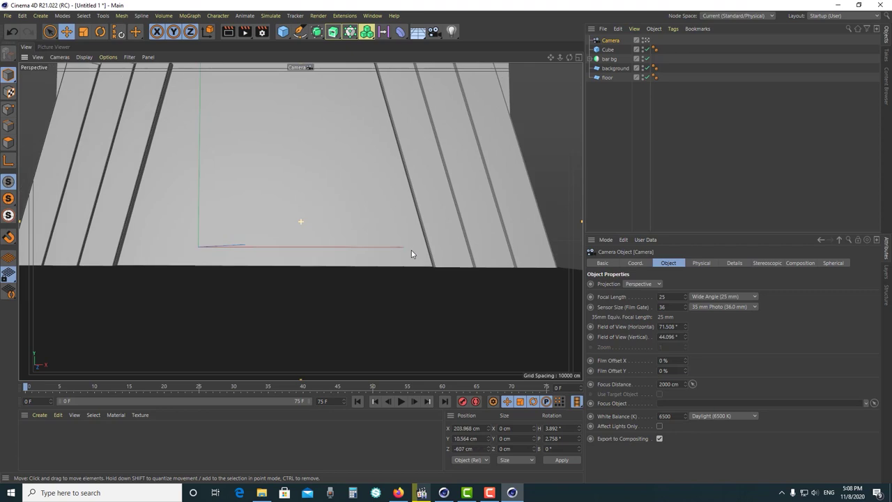
scroll(421, 279, "down", 3)
scroll(425, 283, "down", 2)
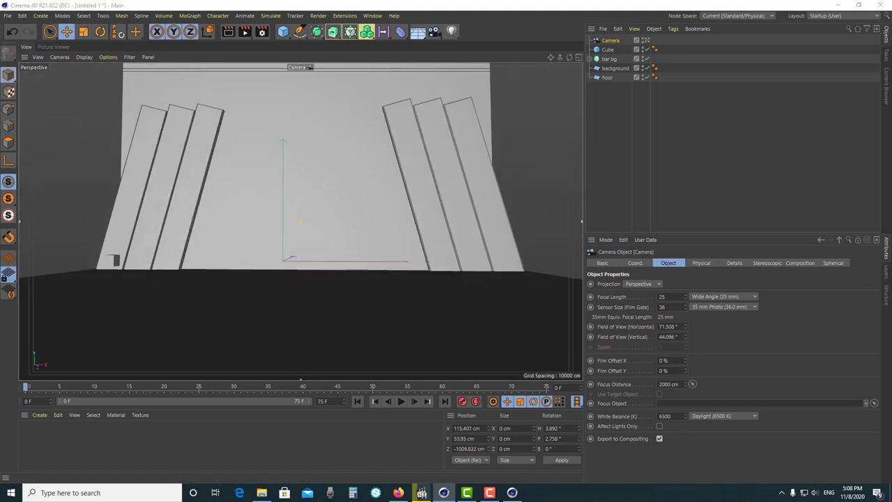
middle_click_drag(448, 225, 358, 255, "alt")
scroll(352, 220, "down", 2)
scroll(350, 237, "down", 1)
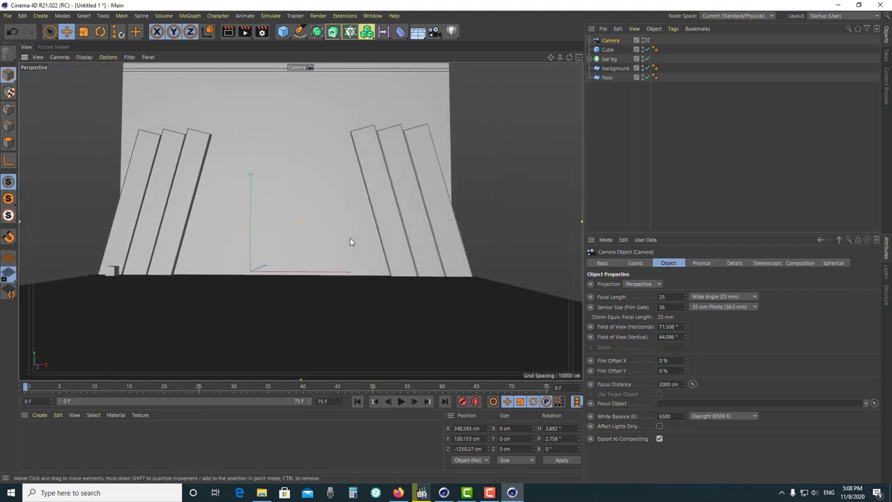
scroll(350, 237, "up", 1)
scroll(354, 230, "up", 1)
scroll(363, 232, "up", 1)
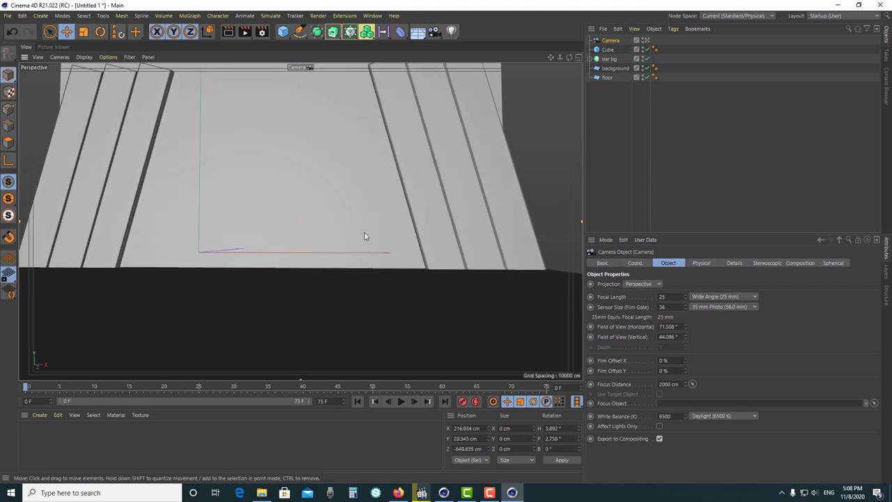
scroll(365, 237, "up", 1)
mouse_move(373, 254)
left_mouse_down("alt")
mouse_move(376, 288)
mouse_move(376, 274)
left_mouse_up("alt")
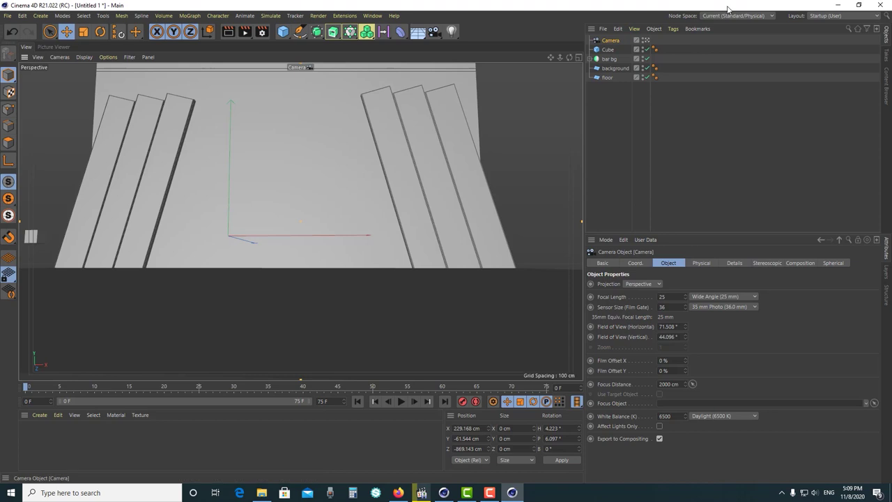
left_click(645, 40)
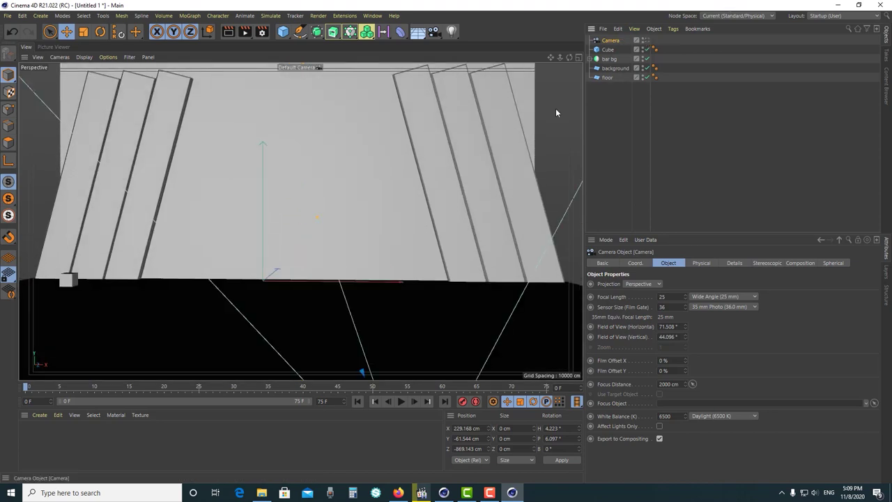
left_click(602, 54)
Move the cube toward the set centre and resize it to 50 cm on all sides
mouse_move(104, 280)
left_mouse_down()
mouse_move(194, 283)
mouse_move(195, 309)
left_mouse_up()
double_click(625, 285)
type("5050")
key("Tab")
type("50")
key("Return")
Seat the cube on the floor using the four-view Right view, then return to Perspective
middle_click(312, 234)
scroll(409, 307, "up", 2)
scroll(409, 306, "up", 2)
scroll(409, 306, "up", 2)
scroll(138, 317, "down", 3)
scroll(139, 350, "up", 3)
scroll(158, 283, "up", 2)
left_click_drag(147, 278, 149, 273)
scroll(144, 317, "up", 2)
scroll(151, 329, "up", 1)
left_click_drag(156, 273, 155, 277)
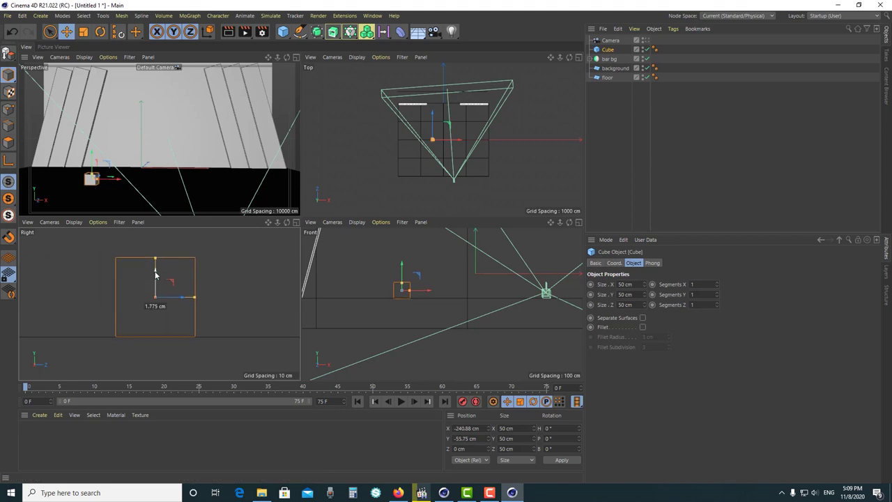
left_click(296, 57)
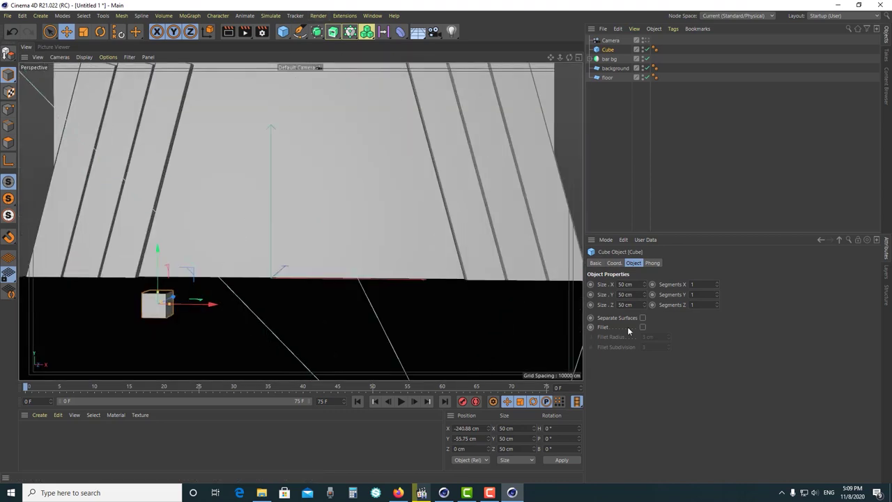
Enable Fillet on the cube with a 1 cm radius
left_click(643, 328)
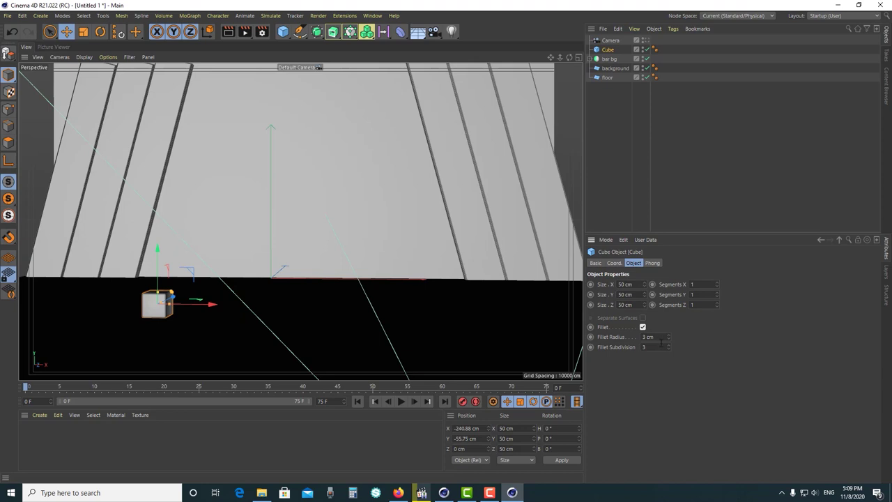
left_click(648, 337)
type("1")
key("Return")
mouse_move(180, 312)
left_mouse_down("alt")
mouse_move(211, 334)
mouse_move(289, 297)
mouse_move(283, 291)
mouse_move(205, 307)
mouse_move(278, 313)
mouse_move(511, 164)
left_mouse_up("alt")
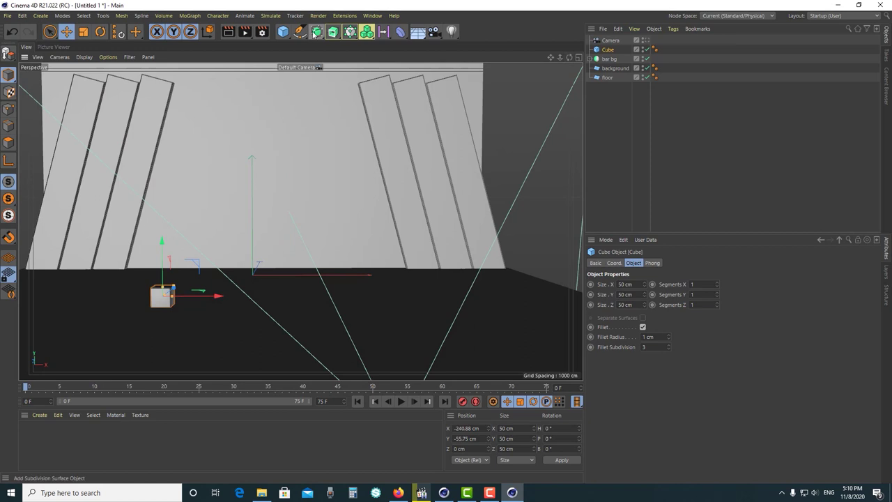
Add a MoGraph Cloner and nest the cube under it
left_click(366, 31)
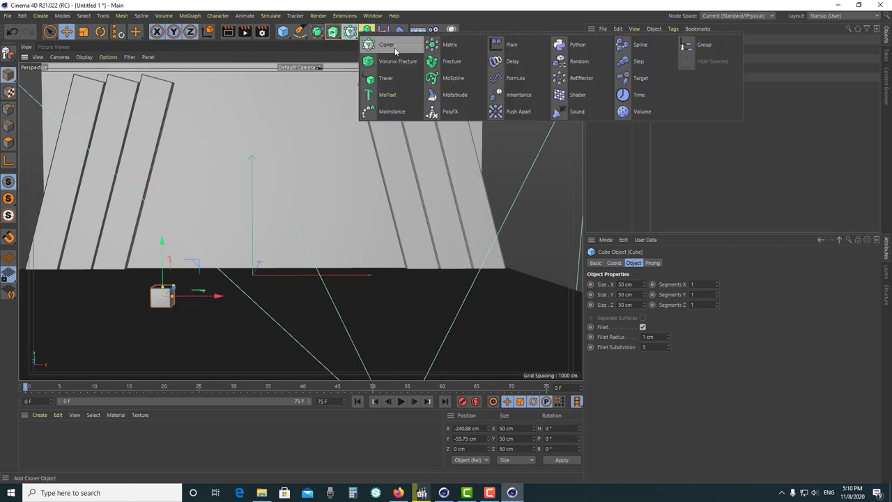
left_click(395, 47)
left_click(608, 60)
left_click_drag(594, 62, 614, 42)
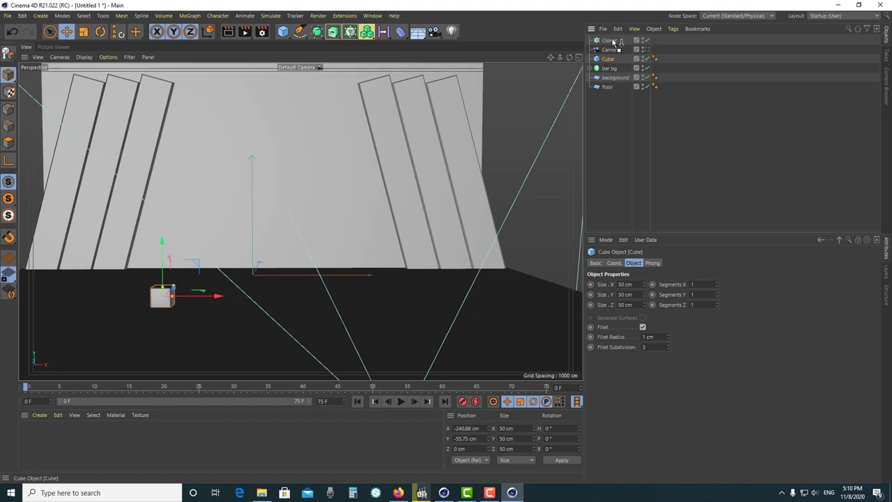
left_click_drag(613, 42, 611, 42)
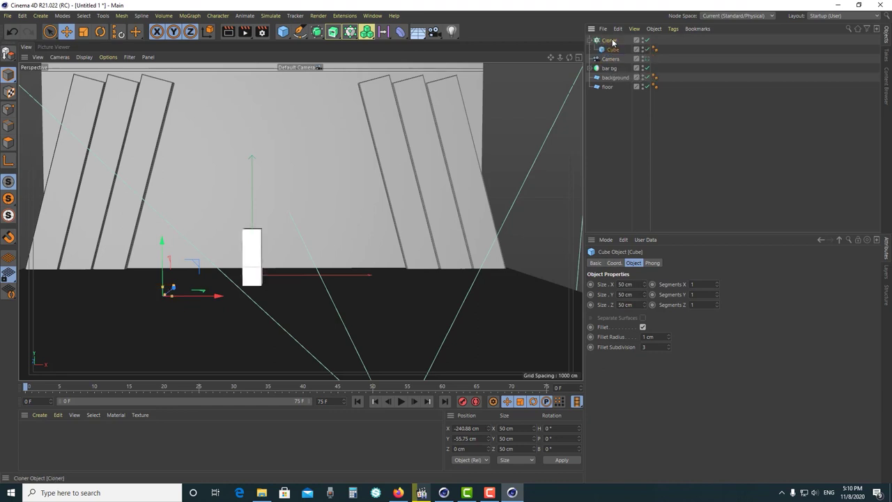
Rename the cloner 'Cloner_cube forground', correcting a typo in the name
left_click(609, 41)
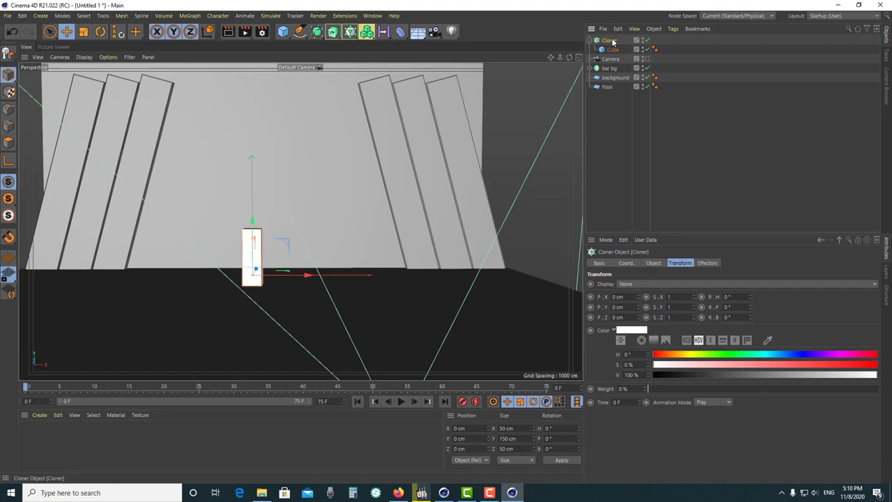
double_click(610, 41)
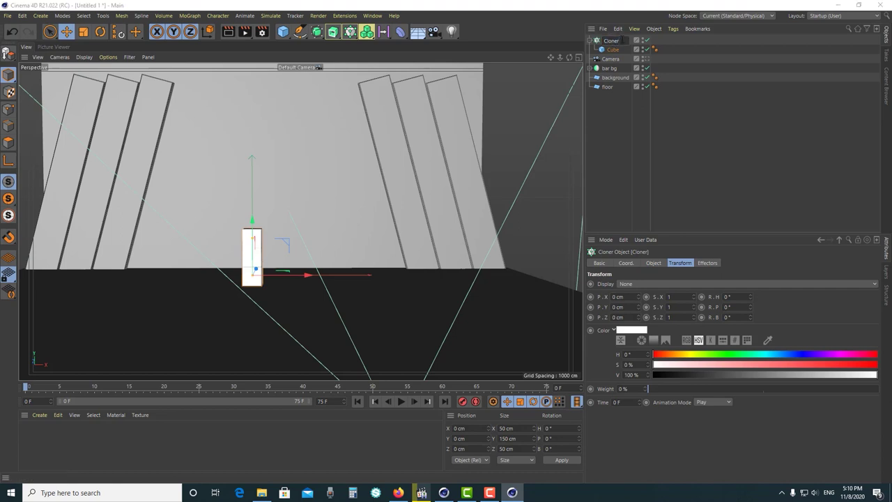
type("_cube fa")
type(" forgrou")
type("nd")
key("Return")
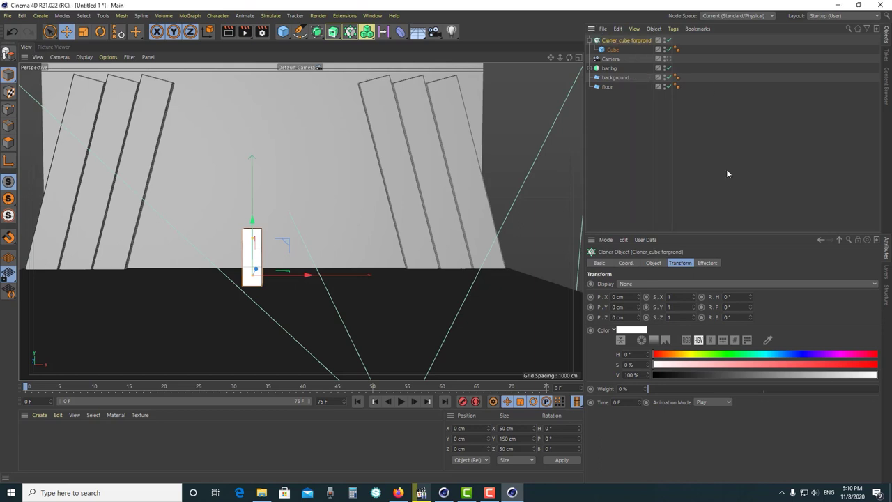
double_click(642, 41)
key("Right")
key("Left")
key("Left")
type("u")
key("Return")
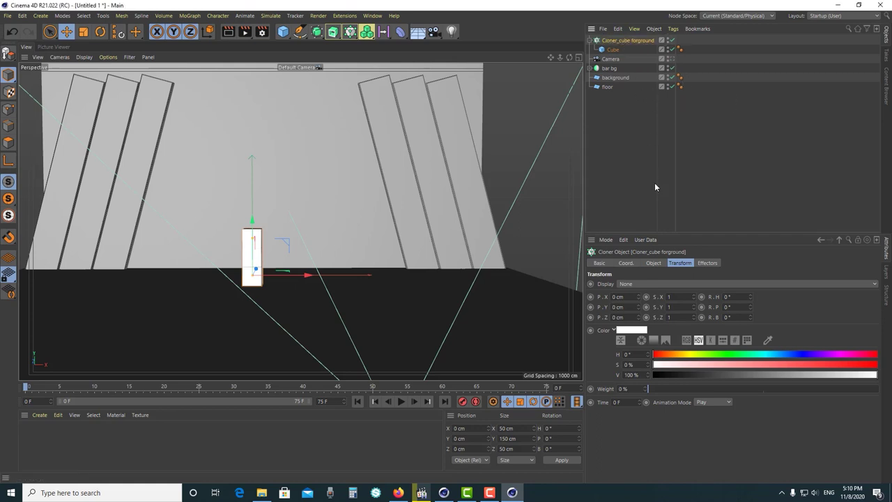
Switch the cloner to Grid Array mode and try different column and height counts
left_click(654, 264)
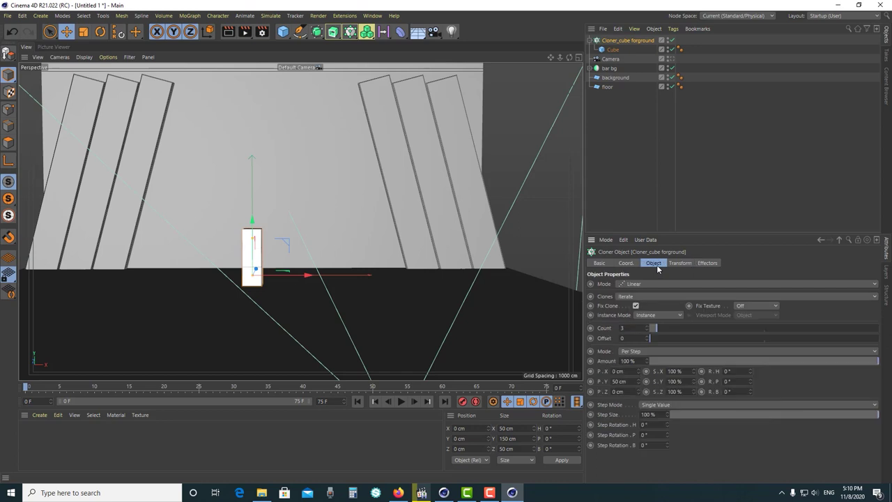
left_click(623, 285)
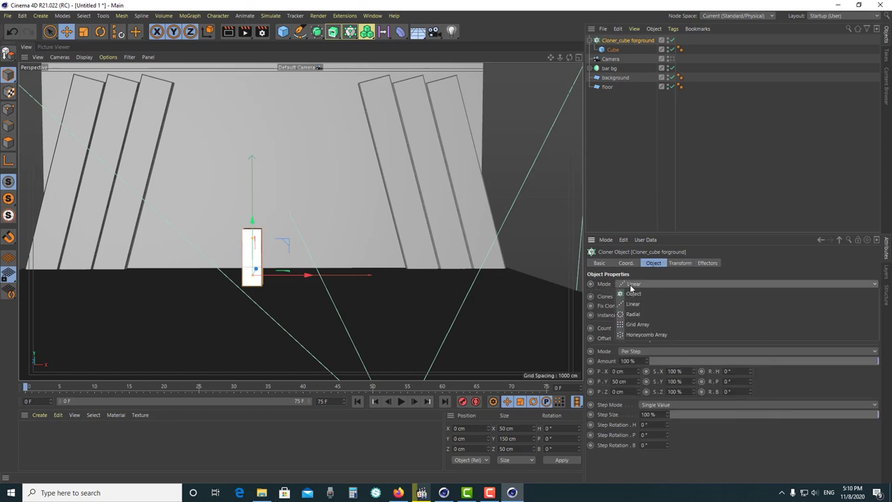
left_click(651, 322)
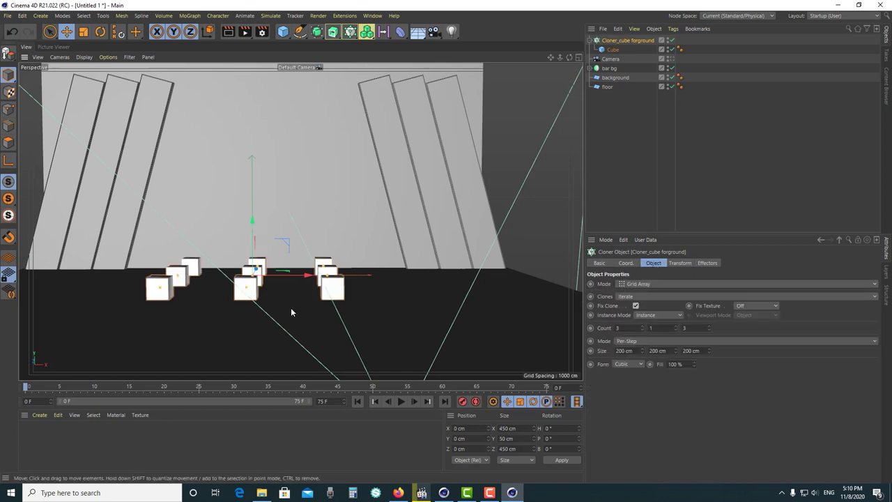
mouse_move(301, 311)
left_mouse_down("alt")
mouse_move(188, 332)
mouse_move(316, 319)
left_mouse_up("alt")
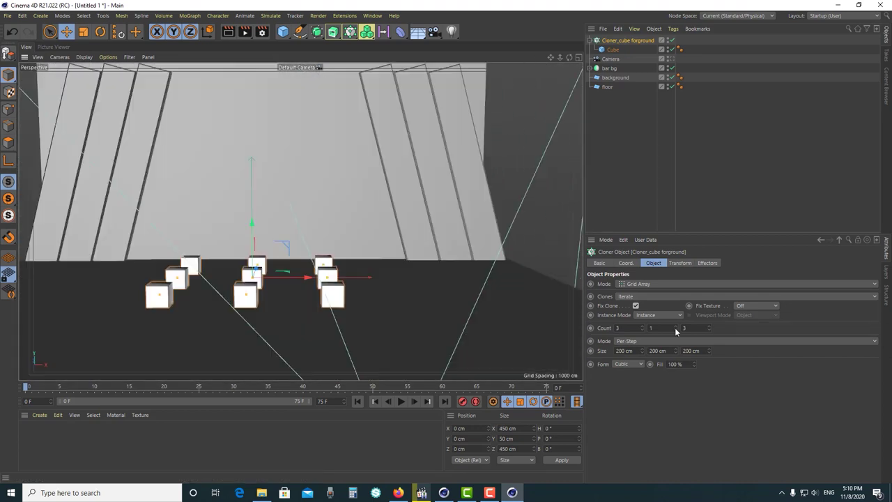
left_click(675, 325)
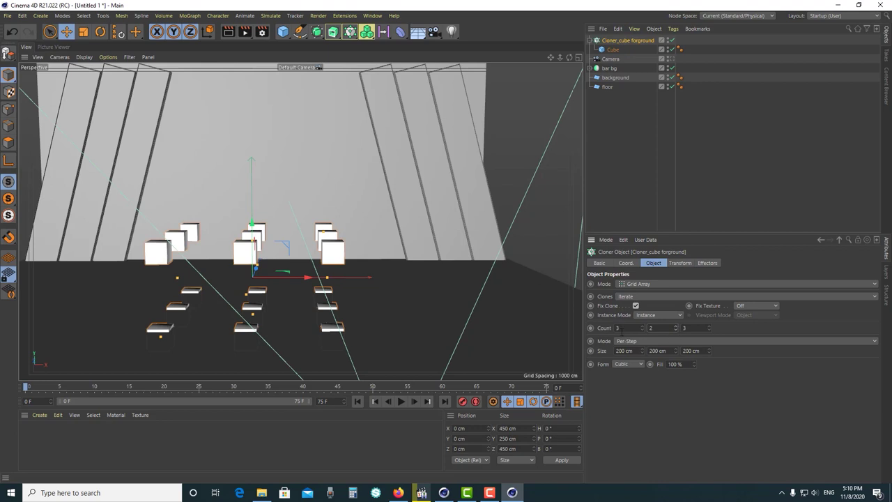
left_click(675, 331)
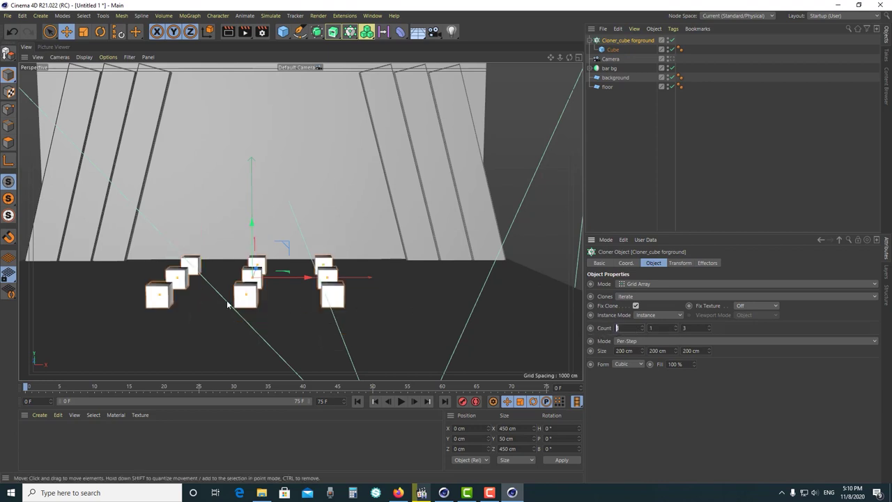
left_click(642, 328)
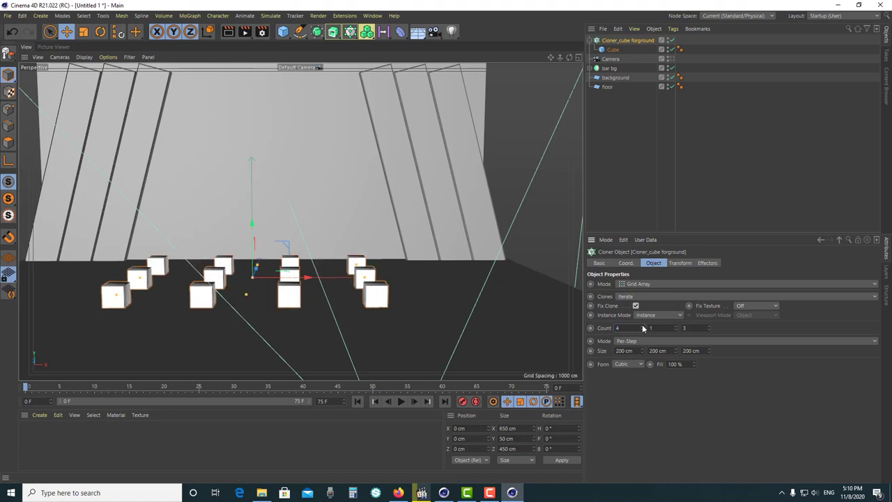
left_click(642, 328)
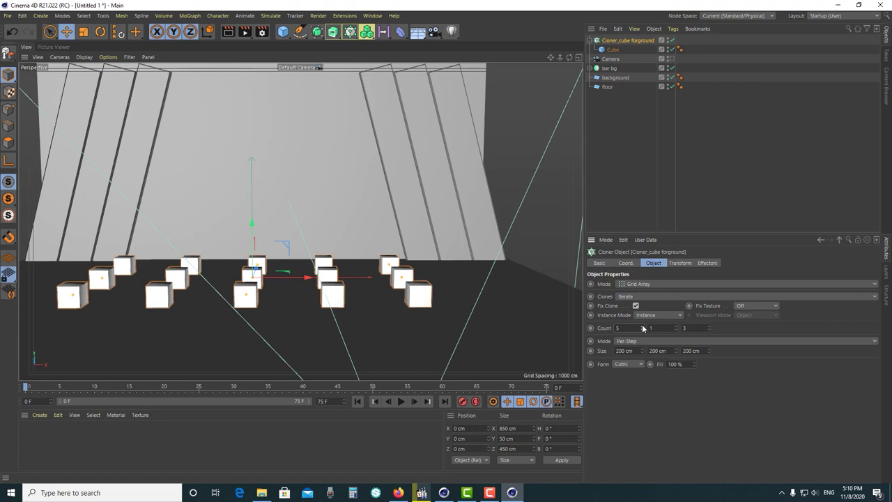
left_click(642, 327)
left_click(642, 327)
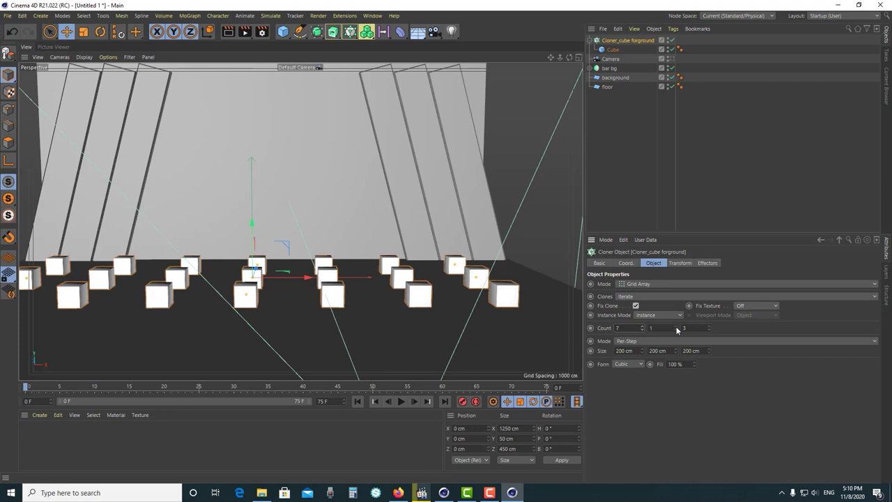
Set the grid counts to 4, 1, 4 for a four-by-four layer of cubes
left_click(676, 327)
mouse_move(259, 215)
left_mouse_down()
mouse_move(246, 182)
mouse_move(249, 152)
left_mouse_up()
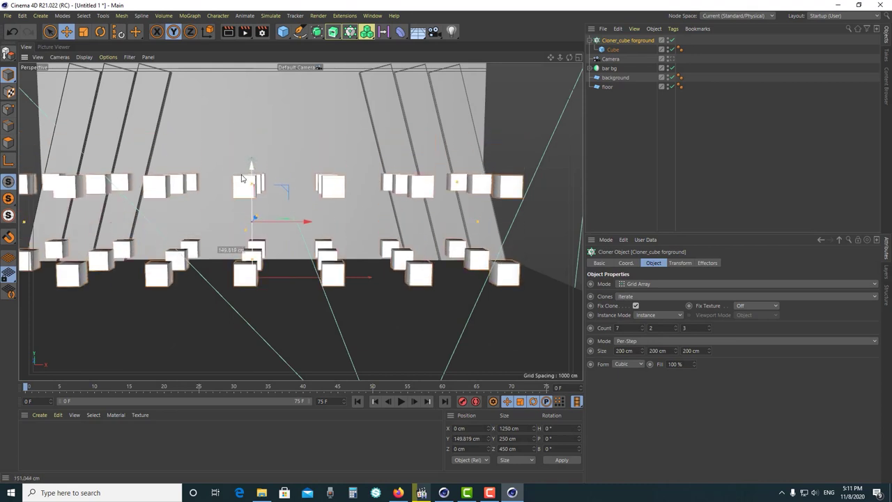
left_click(675, 330)
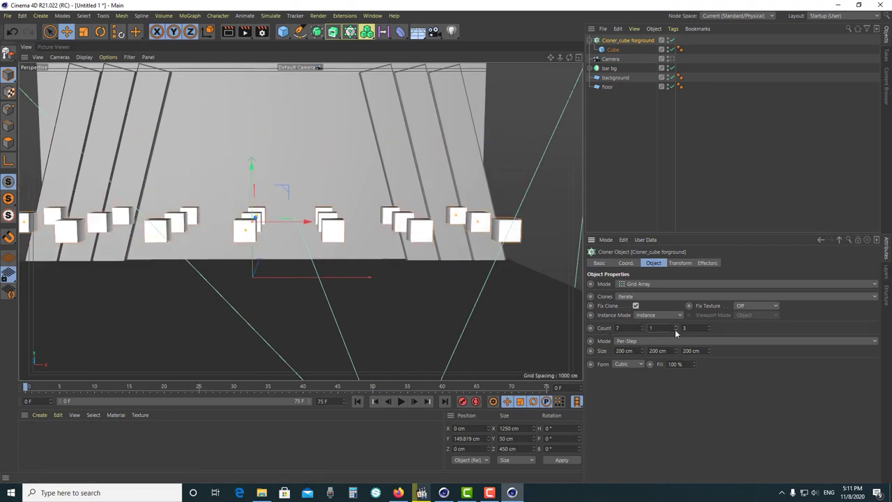
left_click_drag(433, 296, 394, 309, "alt")
left_click(687, 327)
key("Return")
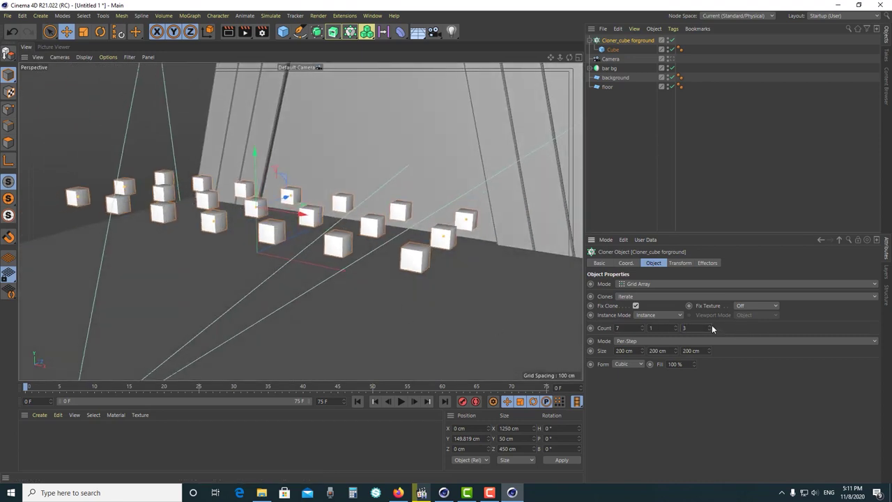
left_click(709, 332)
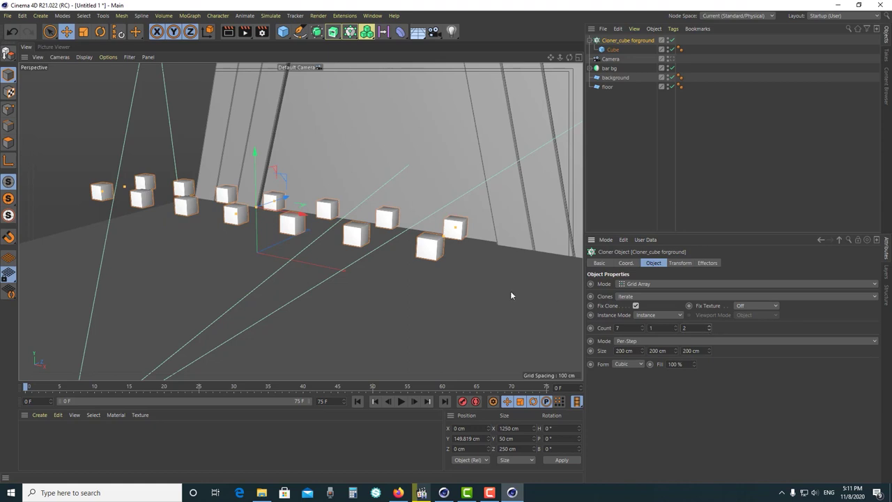
left_click_drag(449, 271, 328, 206, "alt")
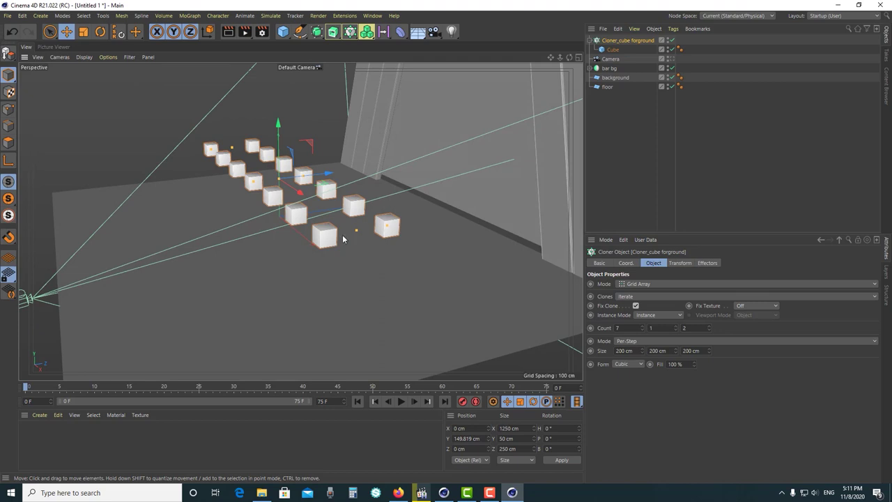
left_click(710, 326)
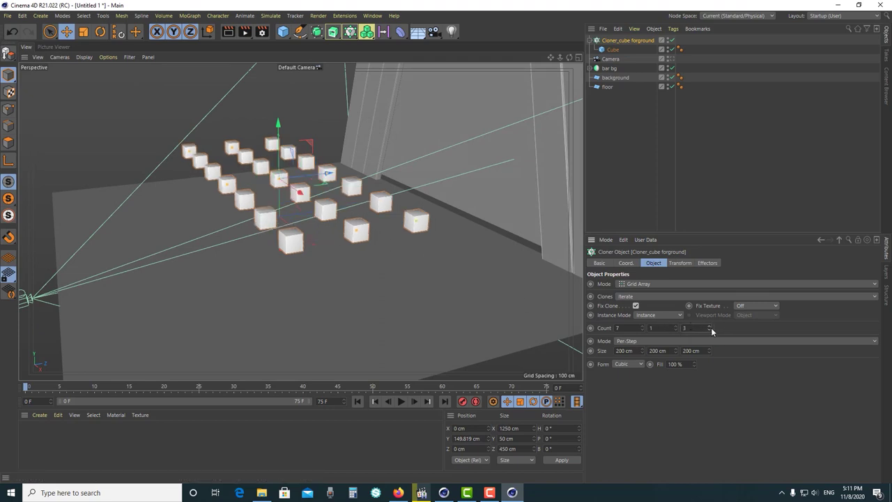
left_click(709, 326)
type("4")
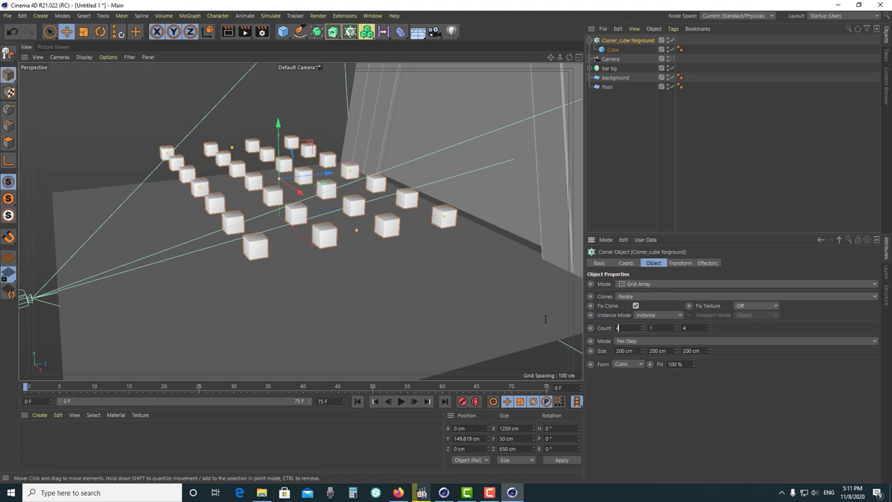
key("Return")
Lower the cube grid onto the floor using the four-view layout
scroll(281, 235, "down", 2)
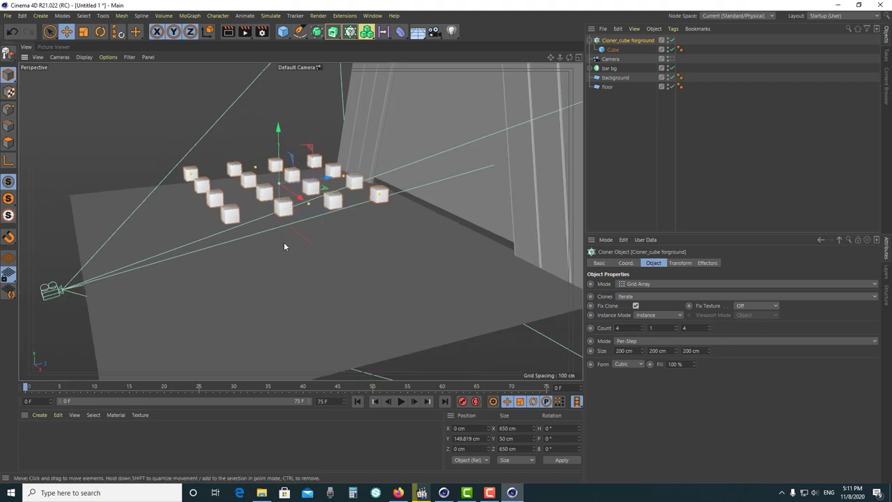
left_click_drag(305, 243, 404, 253, "alt")
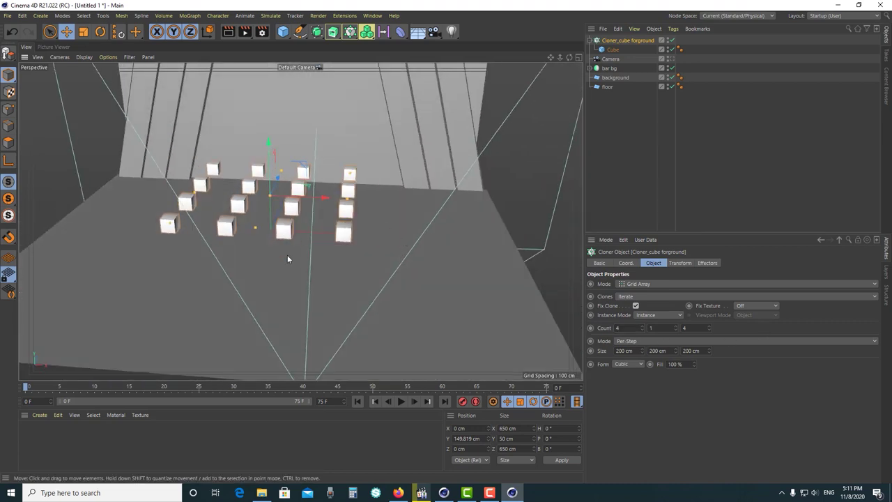
key("ctrl+shift+z")
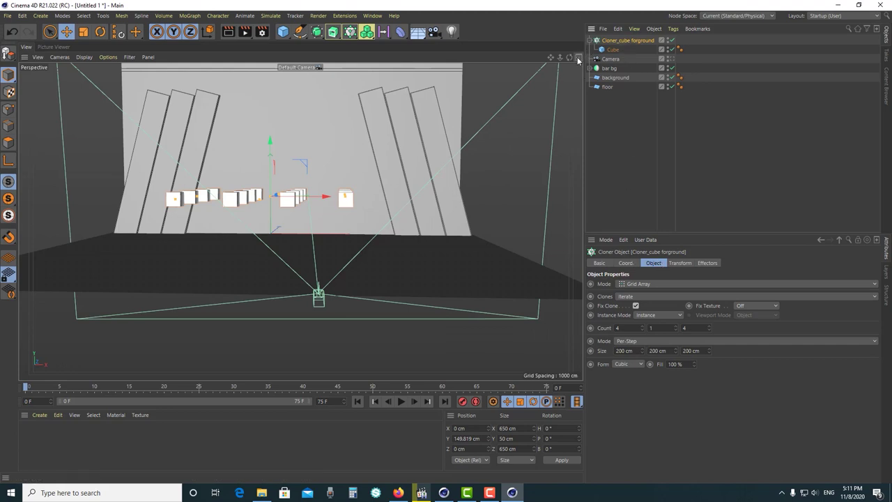
middle_click(181, 324)
scroll(223, 293, "down", 3)
scroll(222, 291, "down", 2)
scroll(202, 324, "down", 2)
mouse_move(174, 281)
left_mouse_down()
mouse_move(173, 336)
mouse_move(161, 317)
left_mouse_up()
scroll(173, 334, "up", 3)
key("F1")
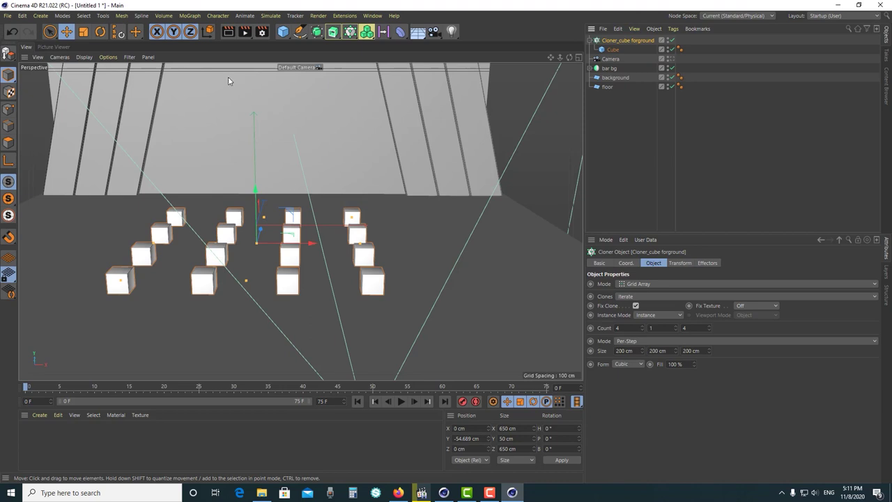
Add a Plain effector to the cloner with a Box Field falloff
left_click(190, 15)
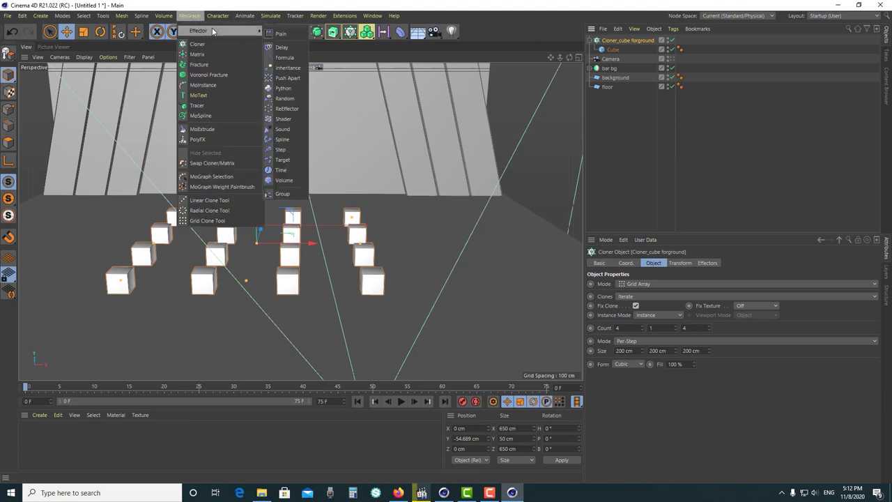
left_click(290, 36)
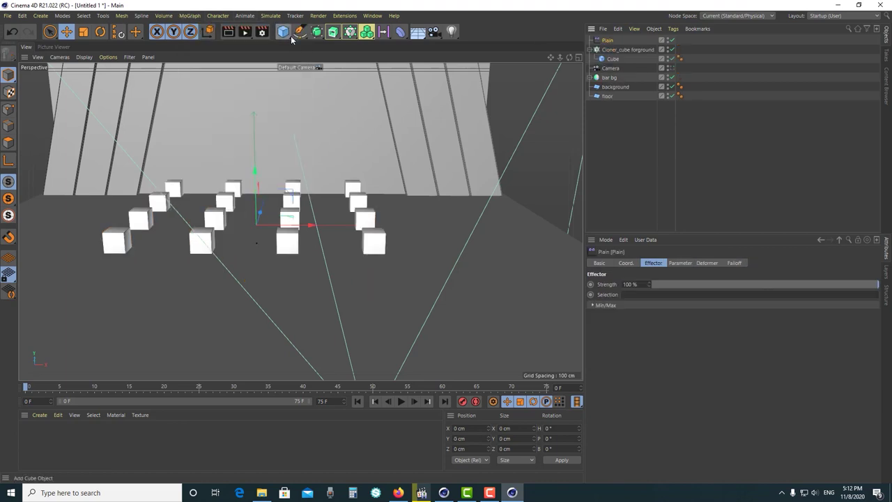
left_click(740, 263)
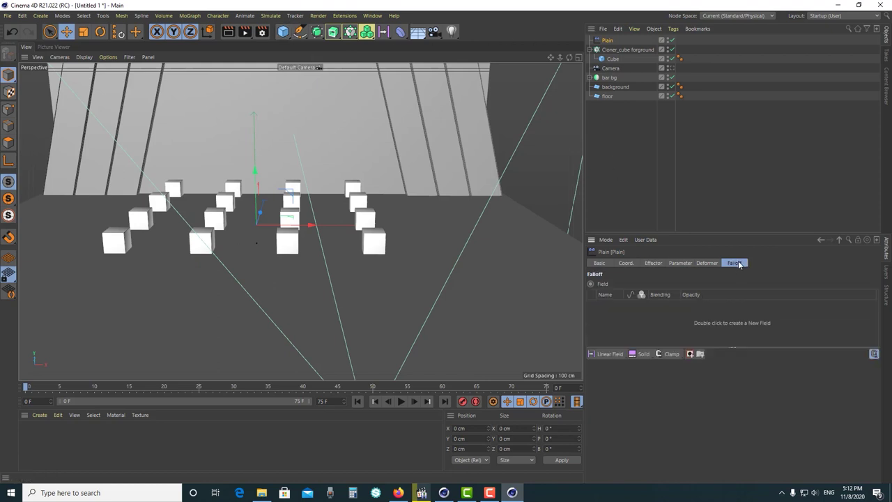
left_click(624, 356)
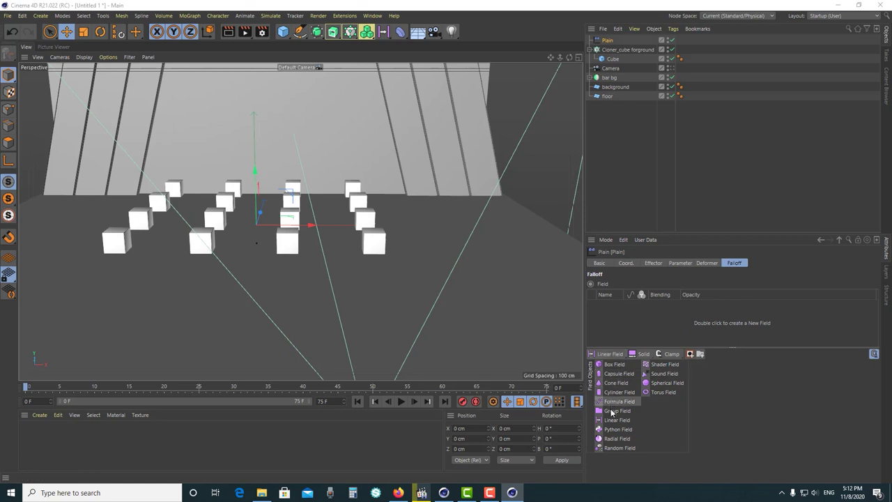
left_click(615, 364)
Enlarge the Box Field to about 406 × 339 × 454 cm over all cubes
left_click_drag(321, 209, 405, 222, "alt")
left_click_drag(322, 187, 327, 150)
mouse_move(331, 282)
left_mouse_down("alt")
mouse_move(289, 295)
mouse_move(329, 278)
left_mouse_up("alt")
mouse_move(455, 207)
left_mouse_down()
mouse_move(548, 213)
mouse_move(444, 277)
mouse_move(489, 281)
mouse_move(455, 268)
mouse_move(496, 265)
left_mouse_up()
scroll(439, 260, "down", 2)
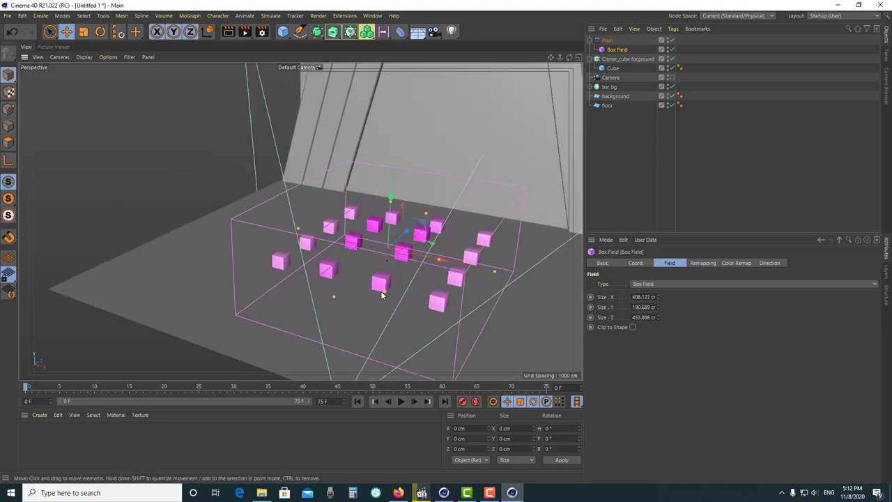
mouse_move(384, 291)
left_mouse_down()
mouse_move(388, 328)
mouse_move(390, 315)
left_mouse_up()
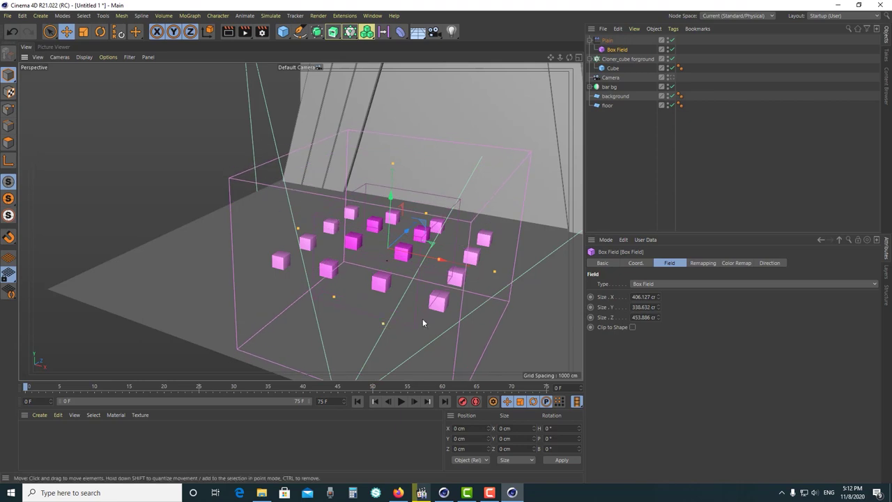
scroll(402, 322, "up", 2)
left_click_drag(426, 284, 340, 258, "alt")
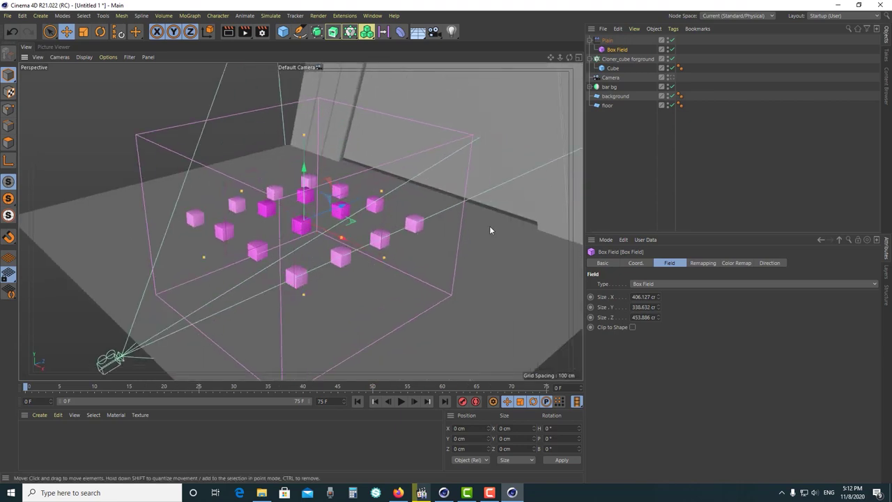
Set the Plain effector's P.Y to 0 and offset the cubes along X and Z
left_click(607, 40)
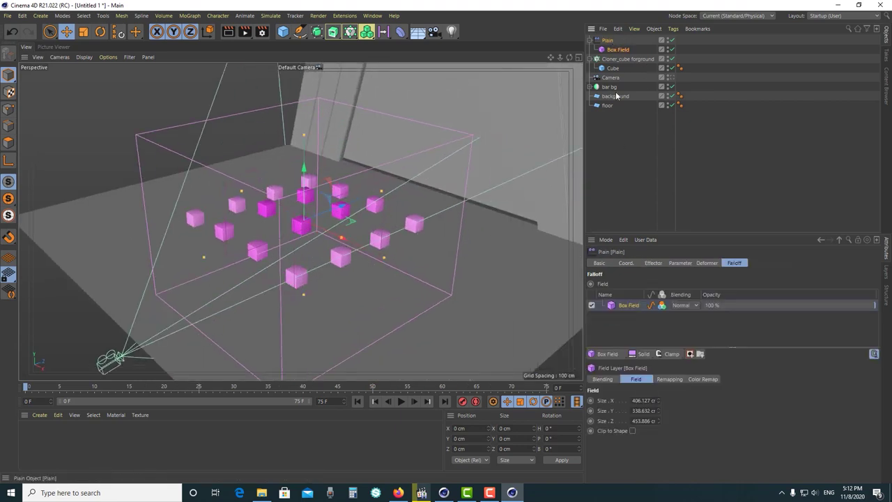
left_click(680, 263)
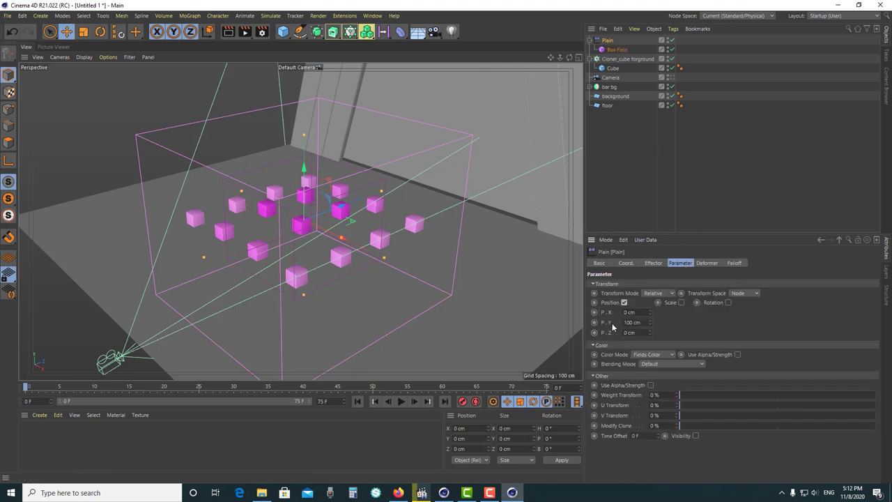
type("0")
key("Return")
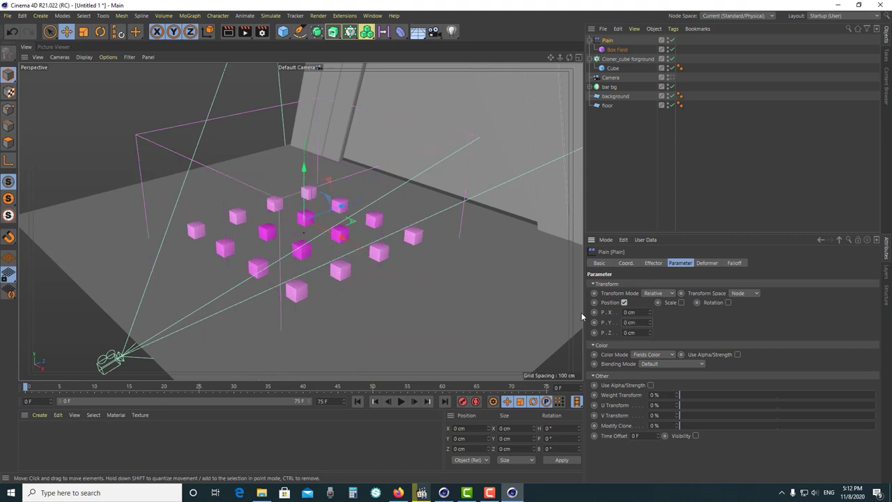
mouse_move(649, 311)
left_mouse_down()
mouse_move(683, 311)
mouse_move(622, 299)
left_mouse_up()
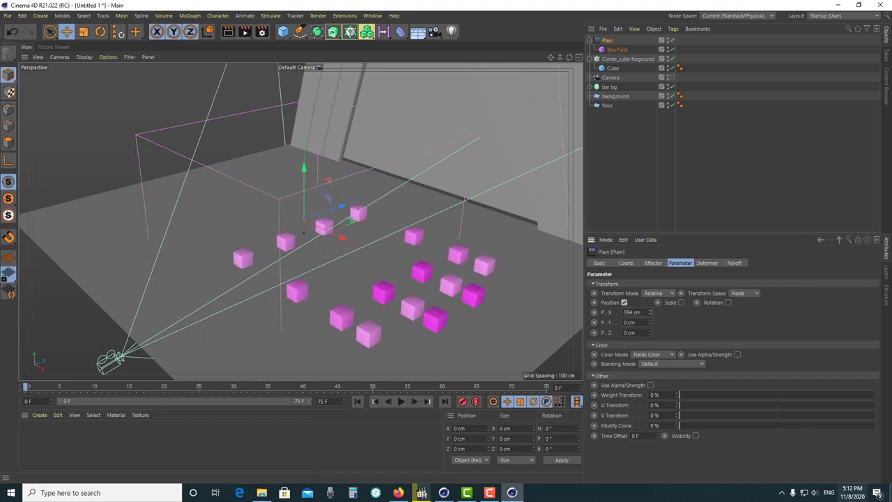
left_click_drag(649, 336, 676, 336)
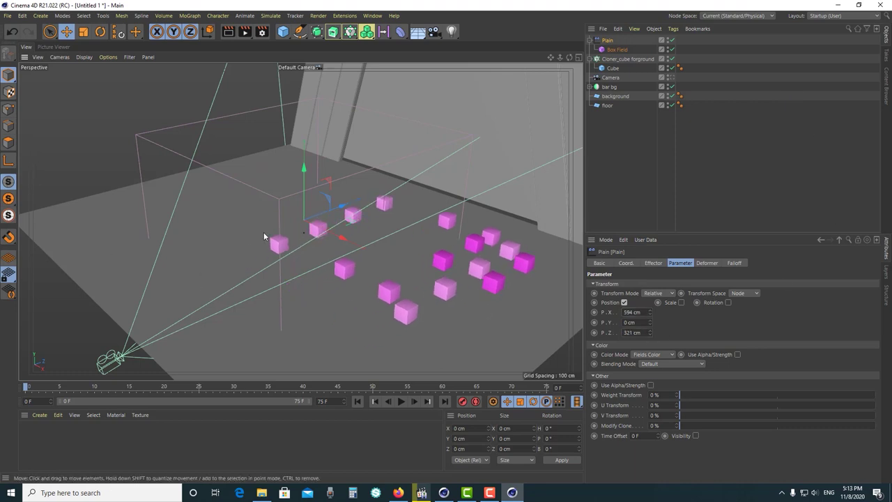
scroll(337, 257, "down", 2)
mouse_move(361, 267)
left_mouse_down("alt")
mouse_move(429, 253)
mouse_move(406, 277)
left_mouse_up("alt")
Narrow the Box Field to about 10 cm wide and place it over the right-hand cubes
left_click(617, 49)
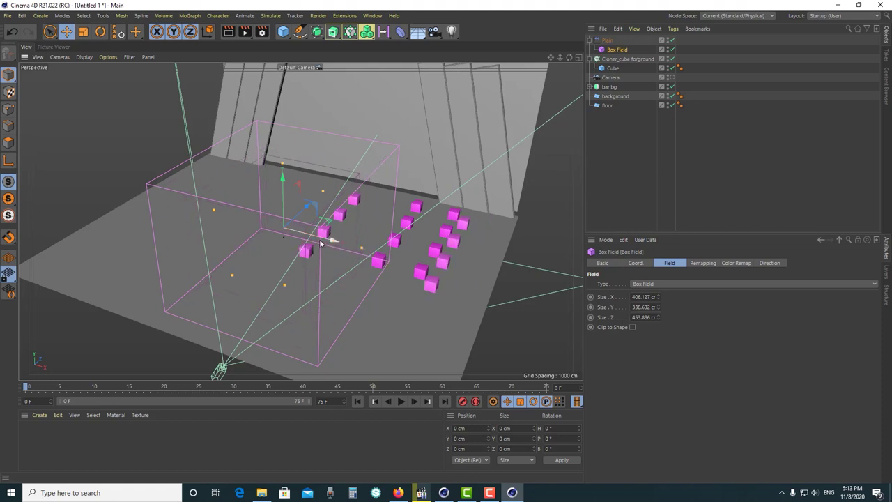
left_click_drag(322, 242, 476, 281)
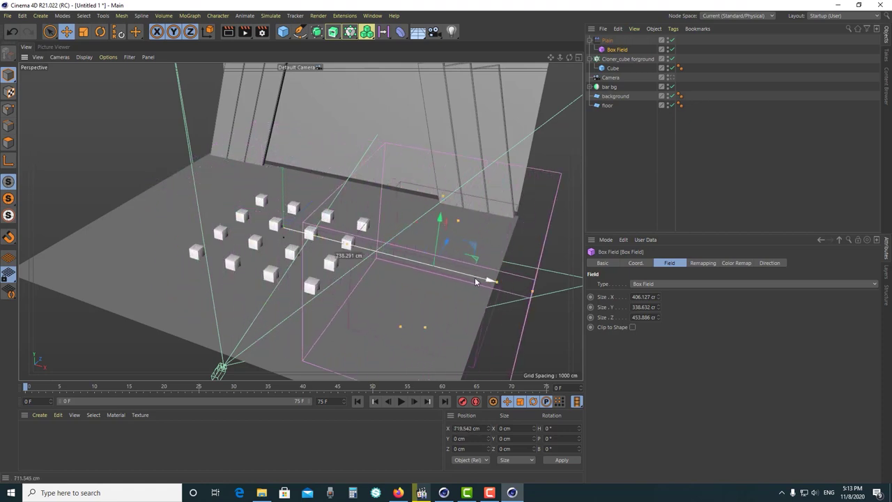
mouse_move(476, 282)
left_mouse_down()
mouse_move(387, 233)
mouse_move(405, 257)
mouse_move(291, 297)
left_mouse_up()
left_click_drag(418, 237, 436, 244)
left_click_drag(436, 244, 312, 313, "alt")
mouse_move(378, 285)
left_mouse_down("alt")
mouse_move(313, 328)
mouse_move(380, 339)
mouse_move(530, 293)
left_mouse_up("alt")
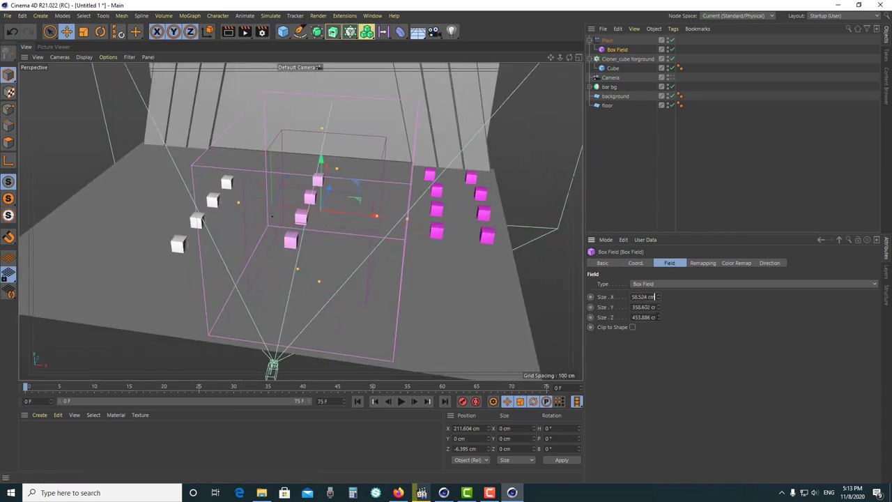
type("10")
key("Return")
mouse_move(355, 213)
left_mouse_down()
mouse_move(420, 224)
mouse_move(391, 221)
left_mouse_up()
Bring the Plain effector's Z offset back near zero, about −6 cm
left_click(607, 40)
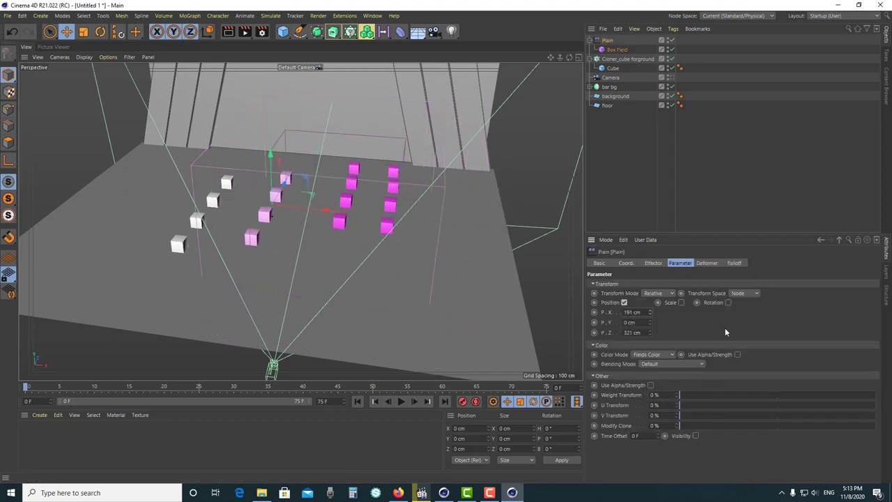
left_click_drag(652, 333, 621, 333)
left_click_drag(418, 292, 434, 285, "alt")
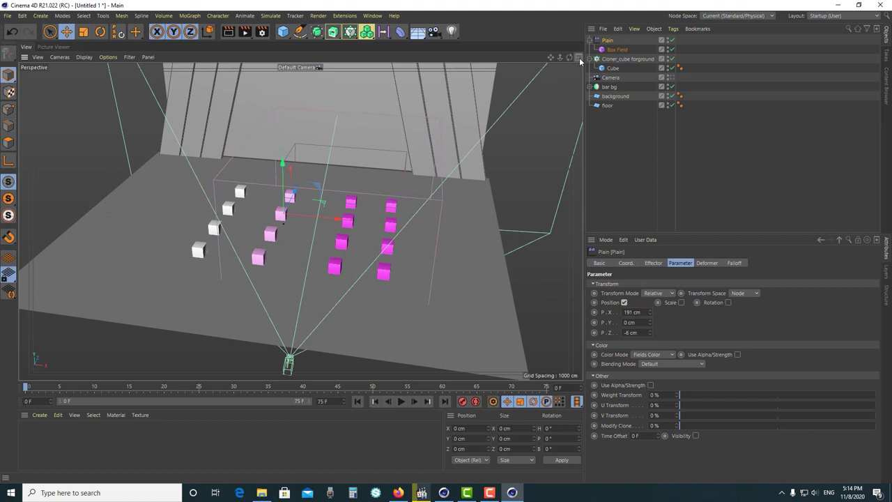
In the maximized top view, shift the Plain effector's X and Z offsets for the pink cubes
left_click(579, 59)
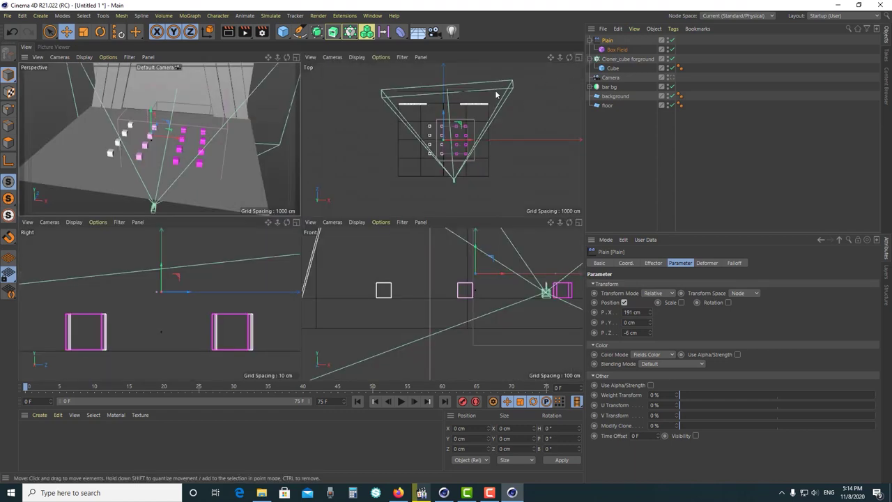
left_click(579, 59)
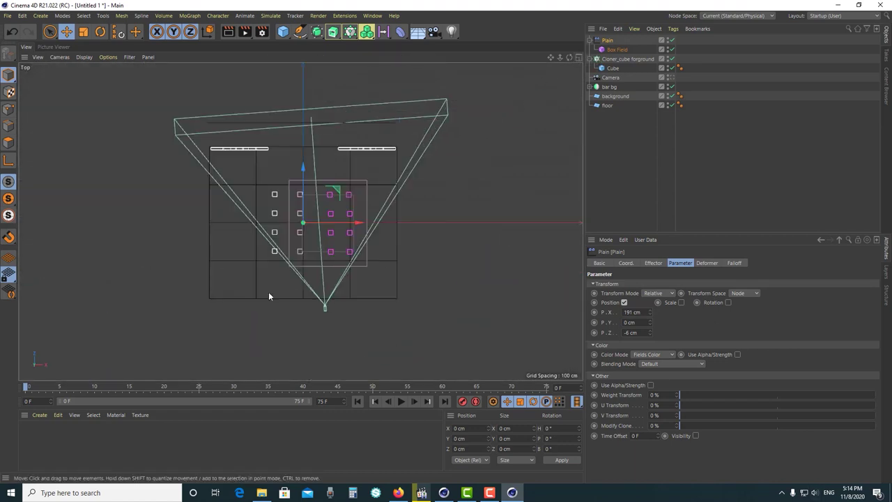
scroll(275, 256, "up", 1)
scroll(279, 249, "up", 1)
scroll(302, 225, "up", 1)
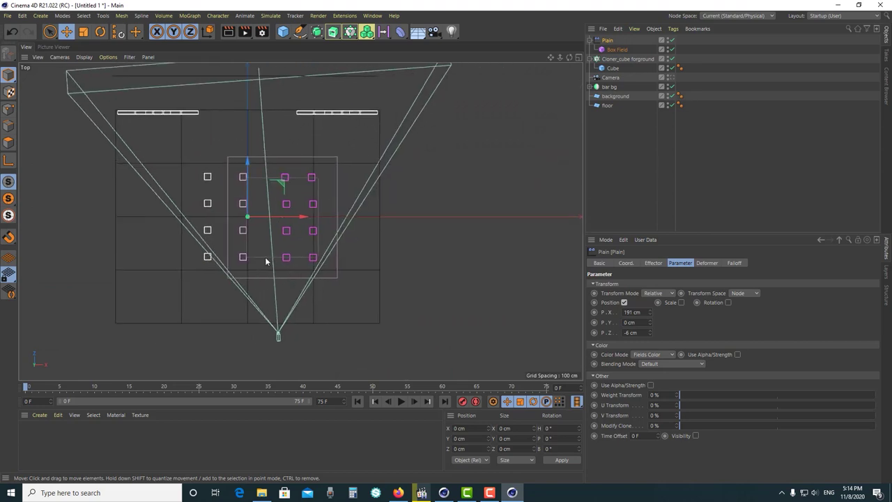
scroll(264, 259, "up", 1)
left_click_drag(649, 333, 563, 202)
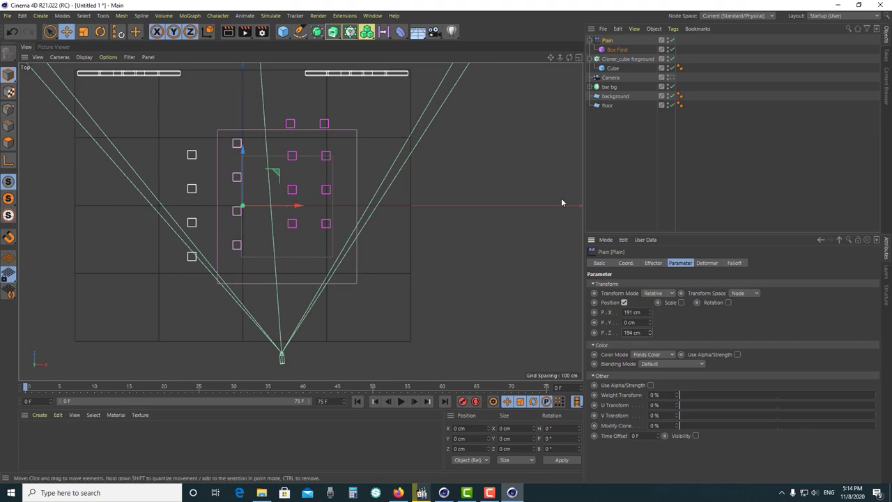
left_click_drag(649, 314, 690, 314)
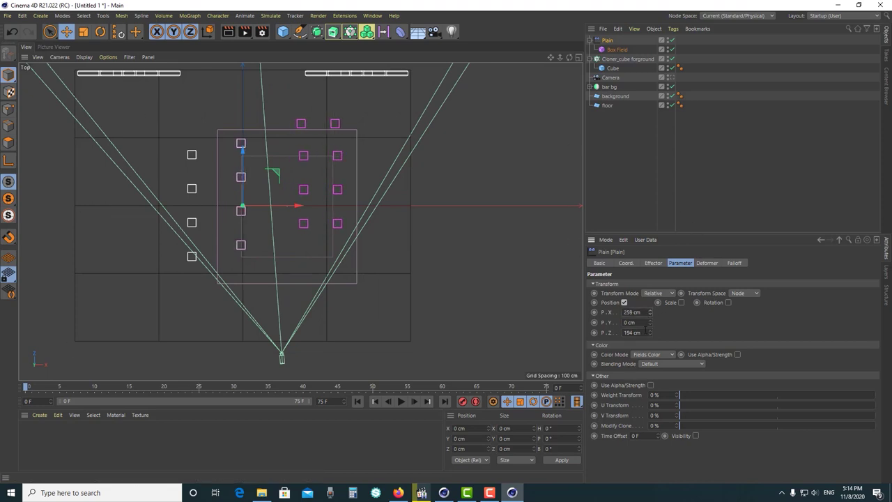
left_click_drag(649, 336, 669, 336)
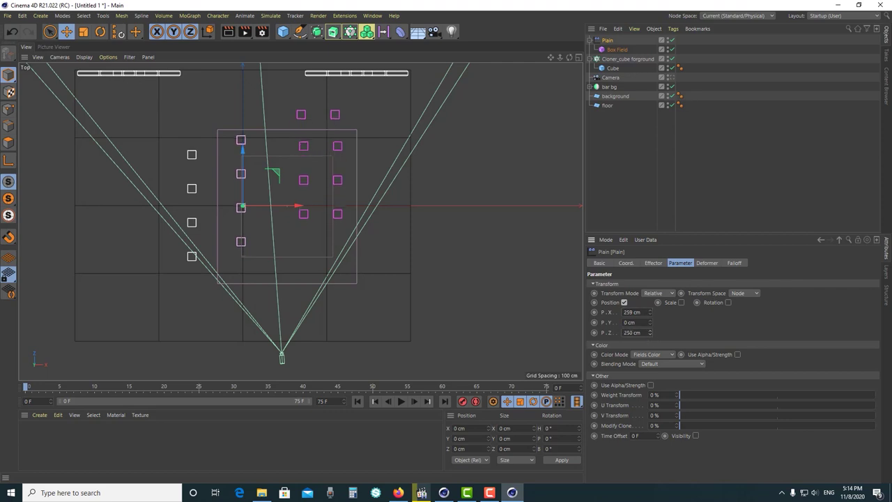
Resize and reposition the Box Field so it spans the right-hand cubes
left_click(617, 49)
left_click_drag(216, 206, 160, 210)
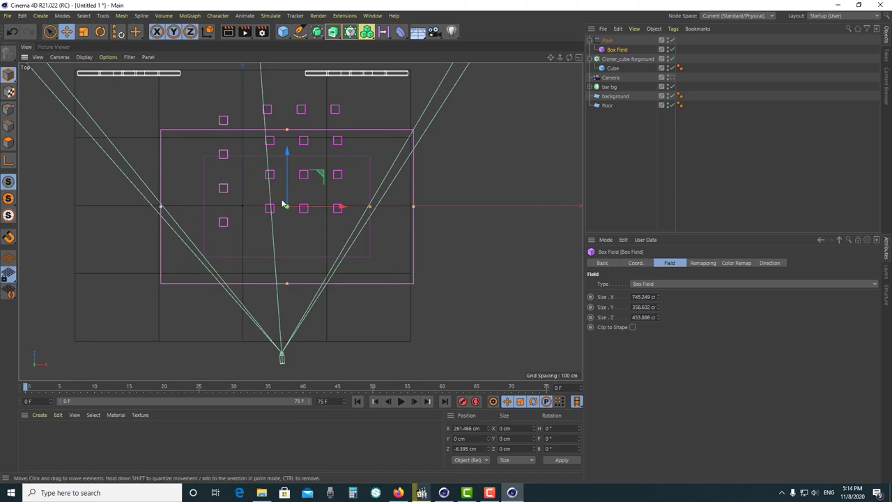
mouse_move(287, 180)
left_mouse_down()
mouse_move(285, 139)
mouse_move(287, 152)
left_mouse_up()
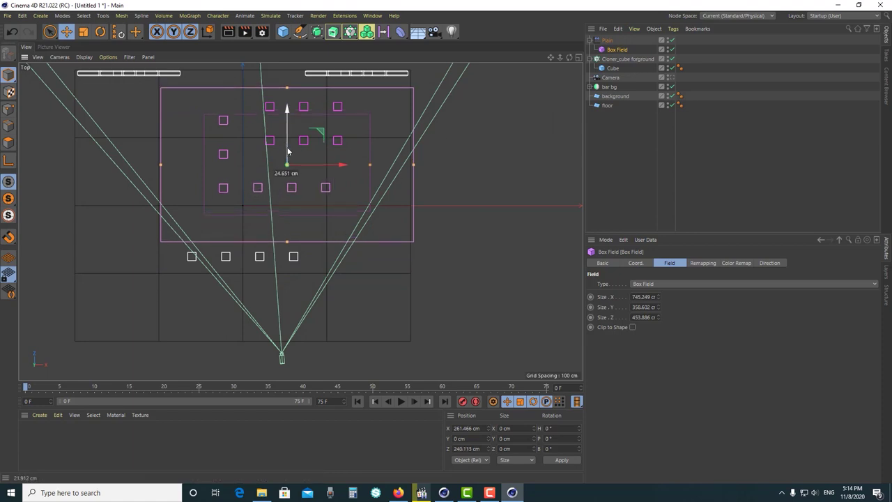
left_click_drag(411, 166, 382, 165)
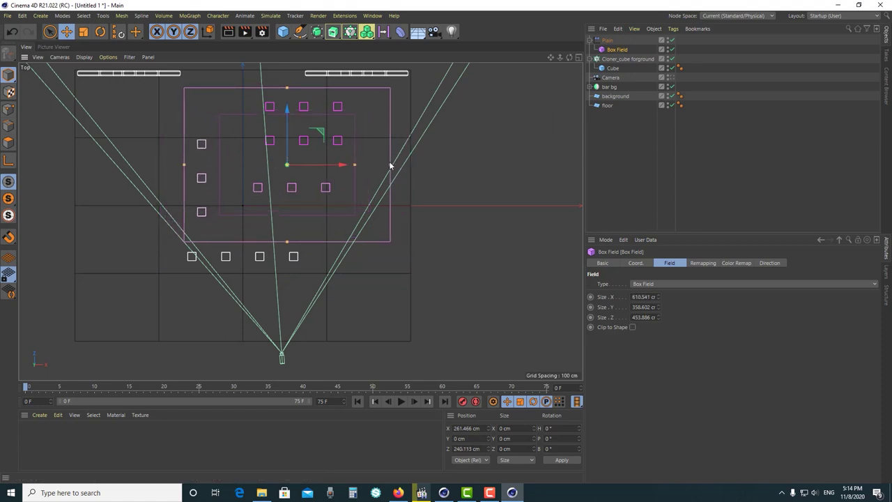
left_click_drag(286, 88, 287, 100)
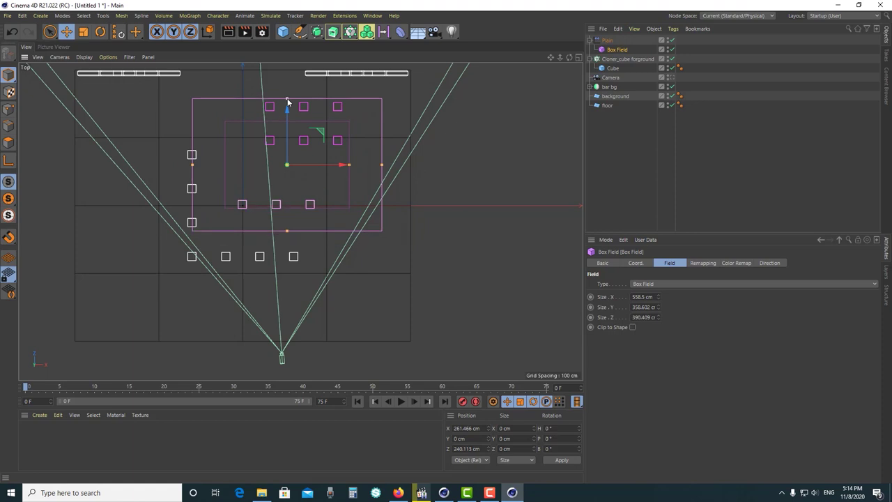
scroll(355, 192, "down", 2)
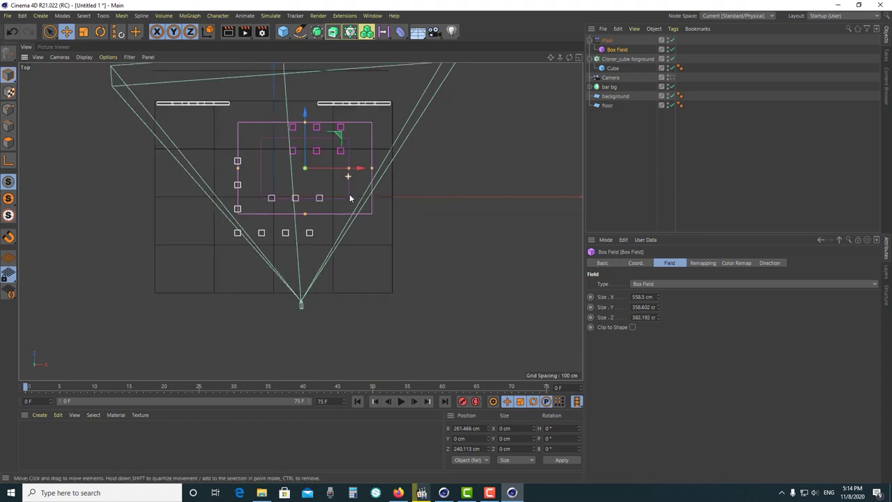
scroll(293, 211, "up", 1)
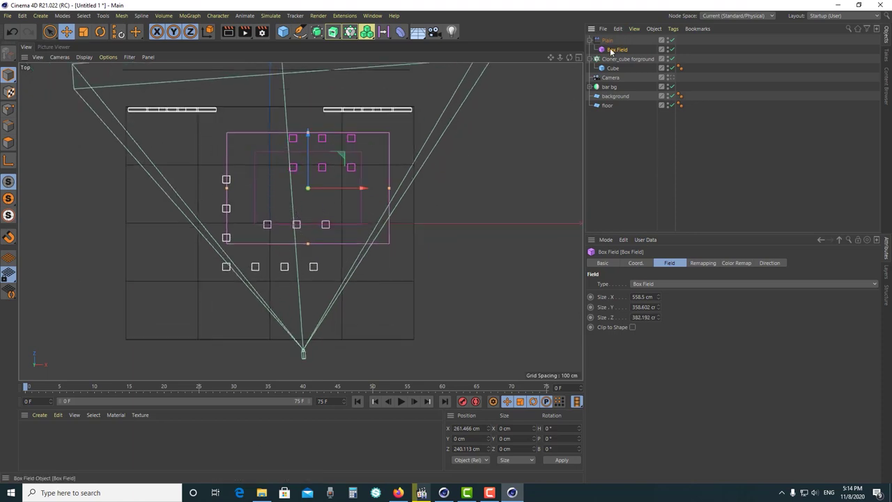
left_click_drag(389, 188, 374, 187)
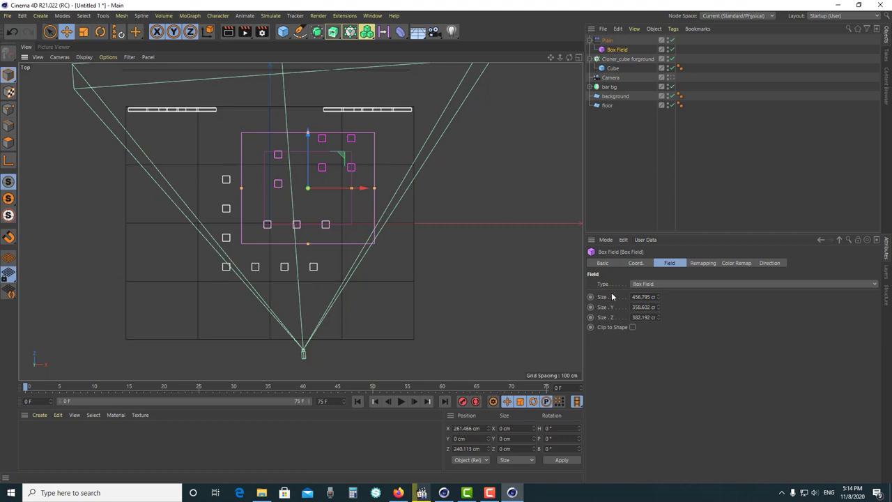
left_click_drag(311, 182, 312, 180)
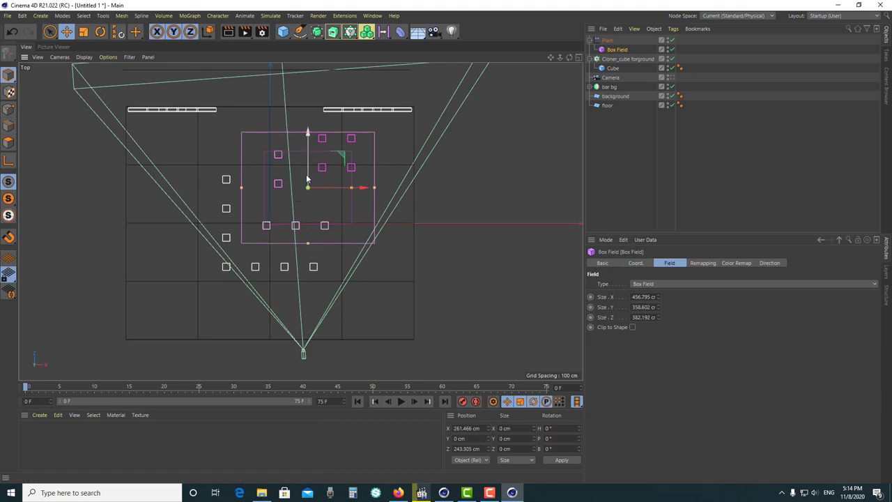
Reduce the Plain effector's X offset to 240 cm
left_click(607, 40)
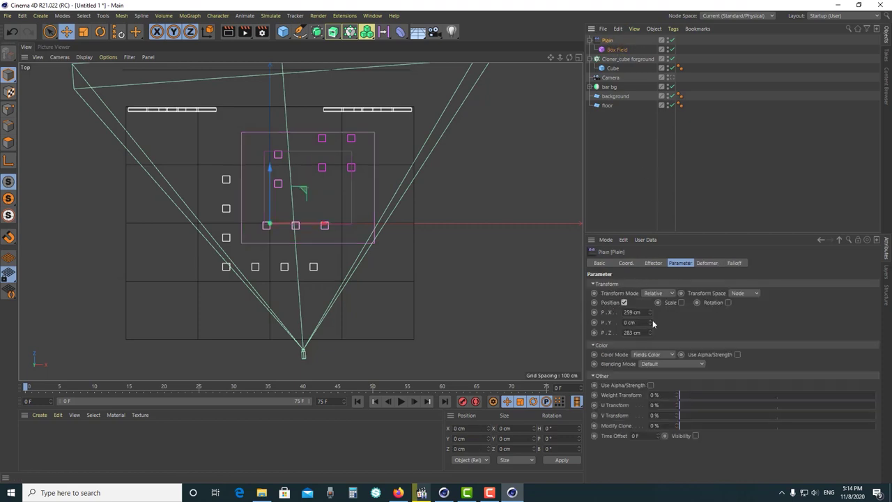
left_click_drag(650, 311, 259, 271)
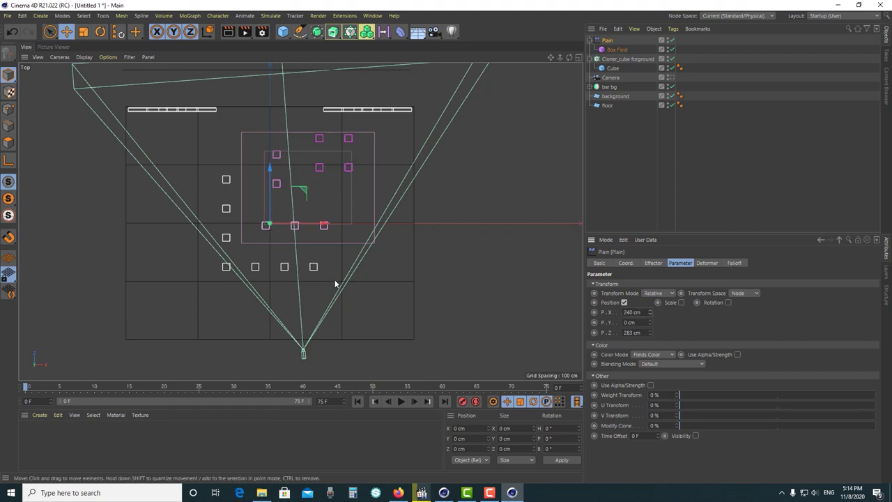
left_click(669, 149)
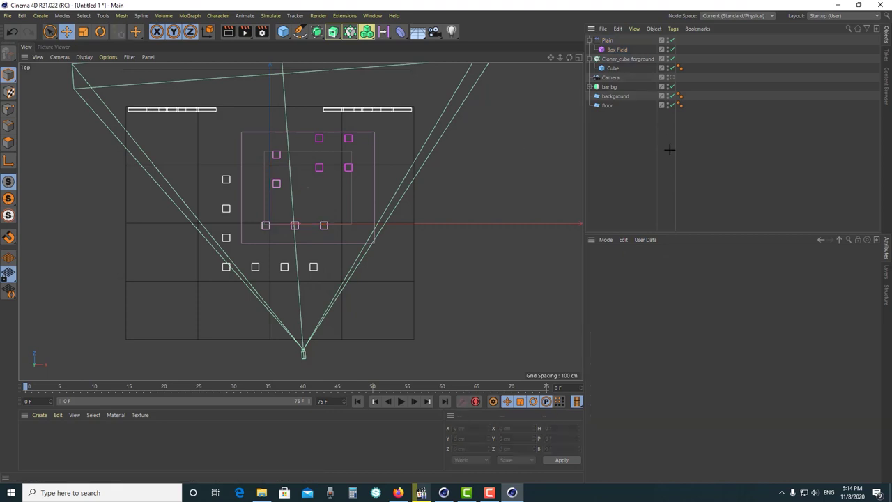
Maximize the Perspective view, orbit lower, and look through the scene camera
left_click(578, 57)
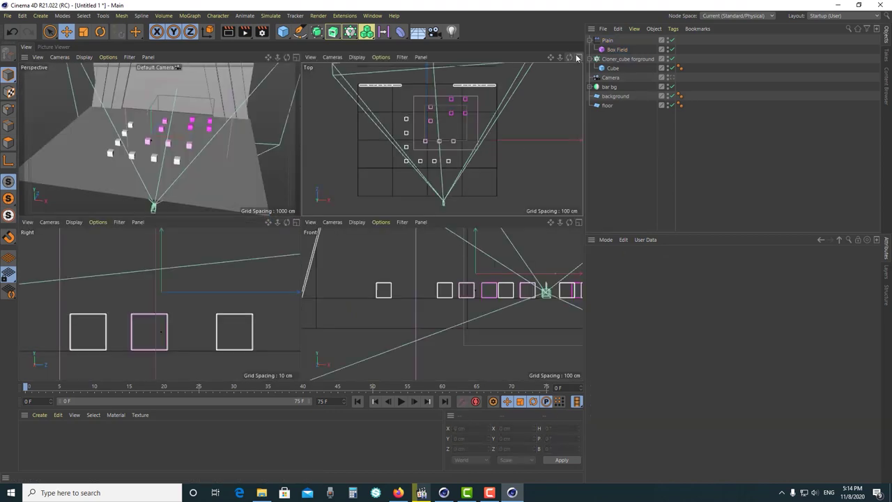
left_click(296, 58)
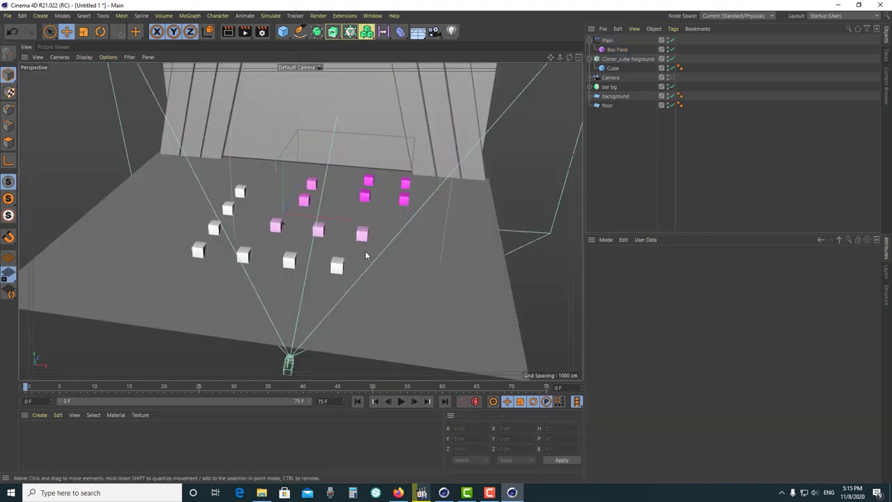
left_click_drag(366, 256, 488, 174, "alt")
left_click(671, 78)
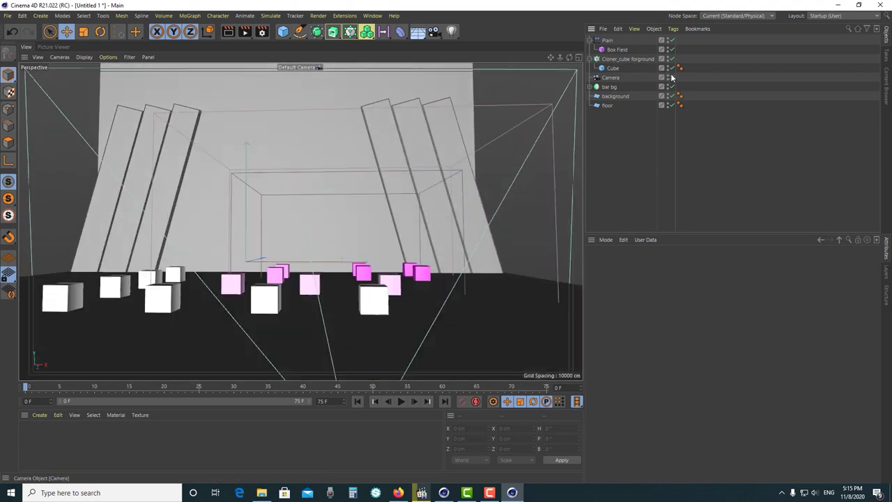
left_click(672, 78)
left_click(672, 78)
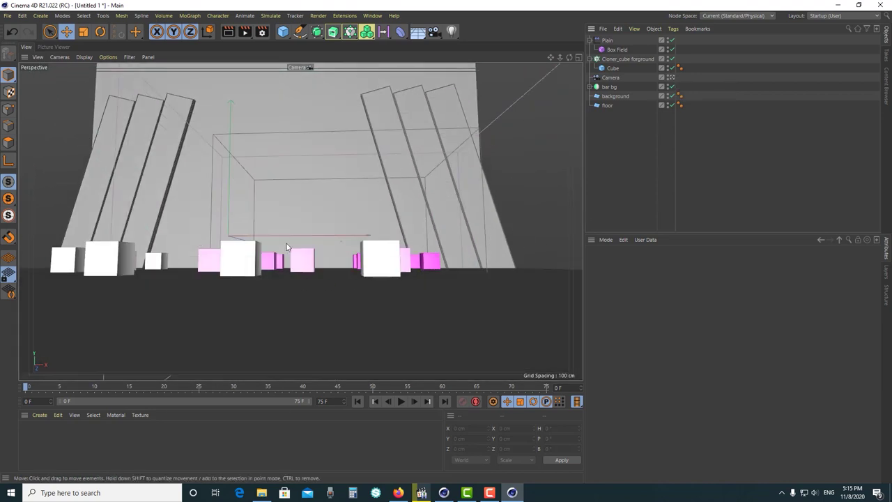
Increase the Box Field's Size X slightly
left_click(614, 51)
mouse_move(658, 297)
left_mouse_down()
mouse_move(658, 279)
mouse_move(660, 313)
left_mouse_up()
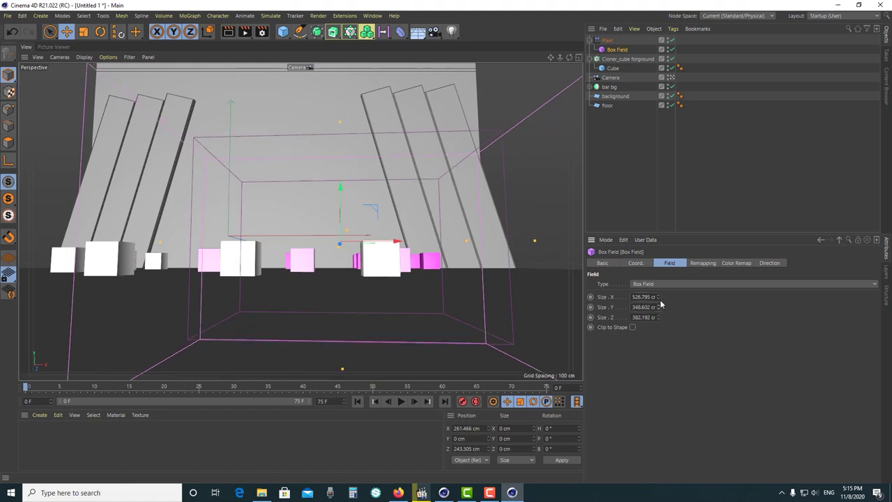
left_click(623, 176)
Collapse the Plain and Cloner_cube forground groups and select the cloner alone
left_click(614, 42)
left_click(589, 40)
left_click(590, 50)
left_click(608, 50)
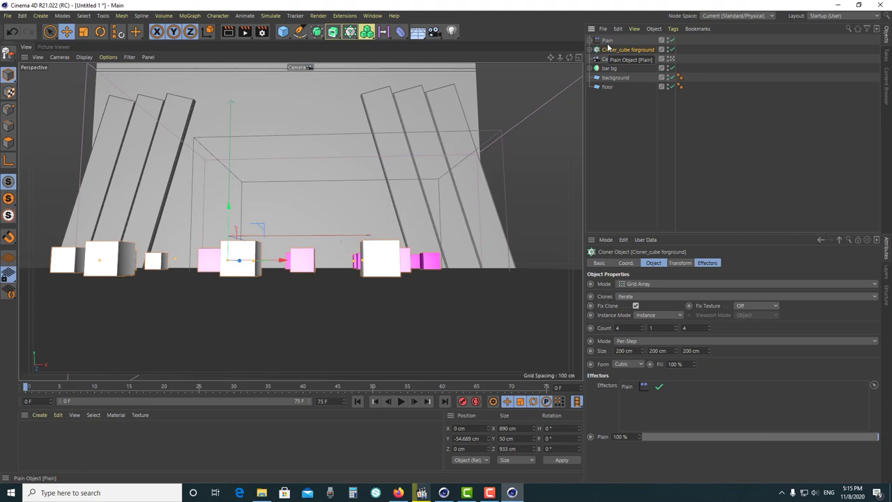
left_click(608, 41, "ctrl")
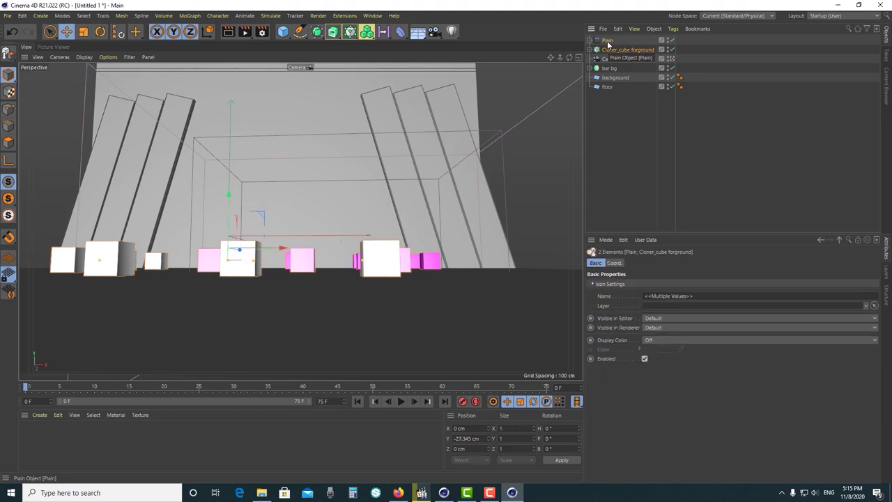
left_click(617, 50)
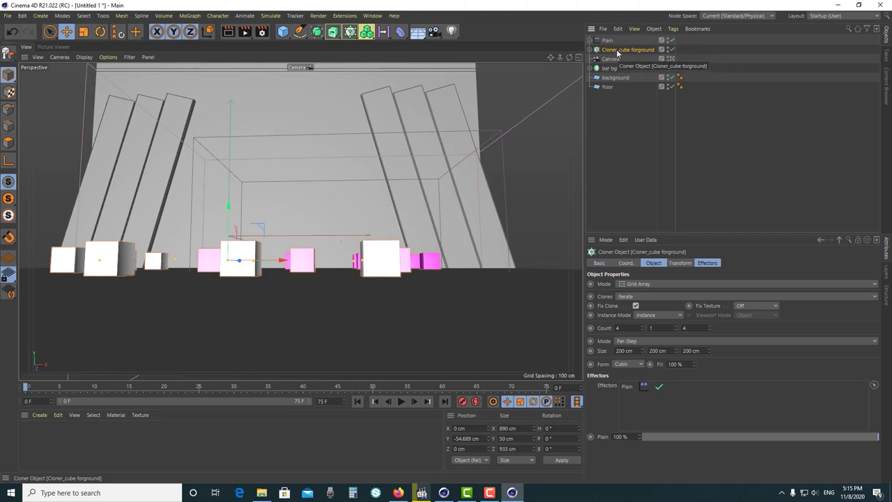
Duplicate the foreground cube cloner and put the original on a new layer
left_click_drag(617, 53, 618, 46, "ctrl")
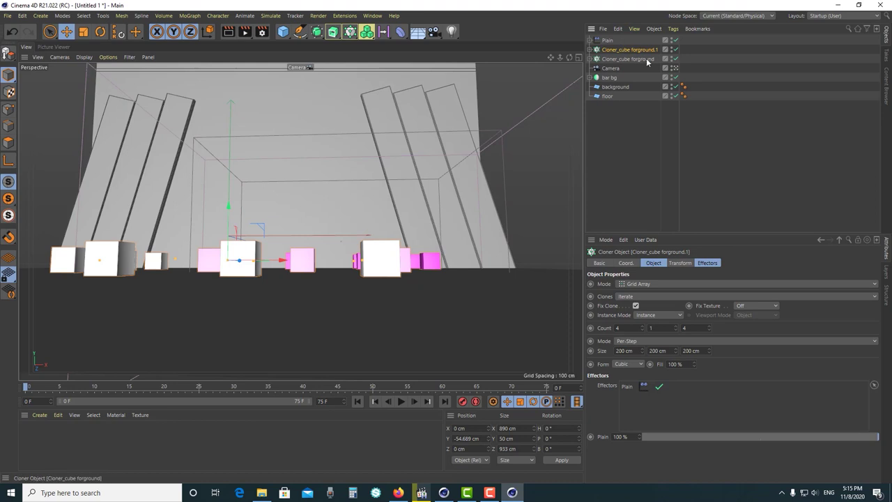
left_click(674, 59)
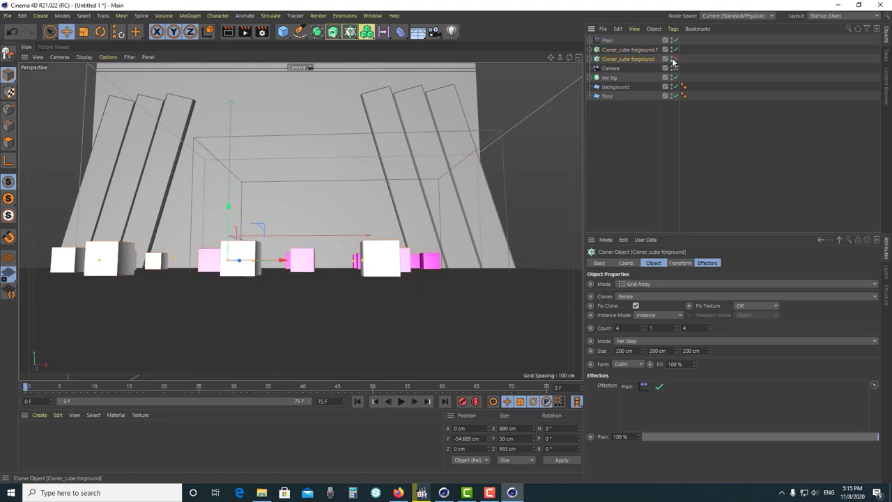
left_click(671, 60)
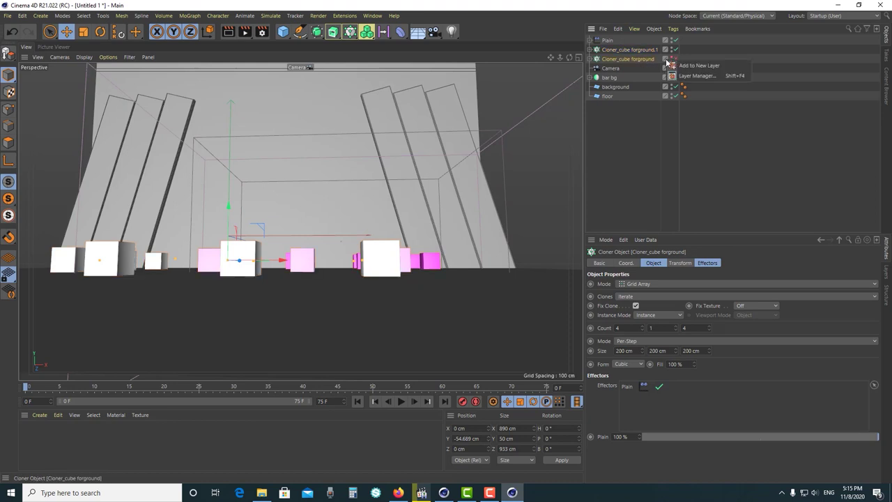
left_click(677, 65)
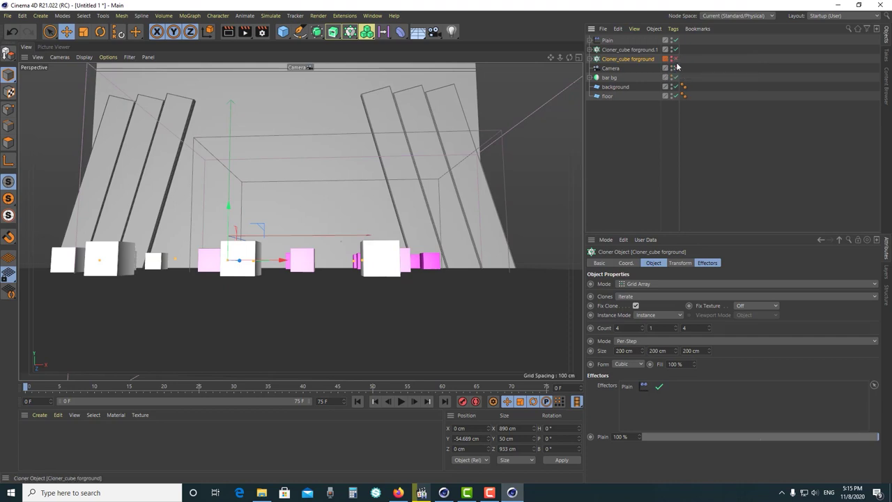
Name the layer cloner_cube forground and hide its objects from the Object Manager
left_click(886, 273)
double_click(609, 260)
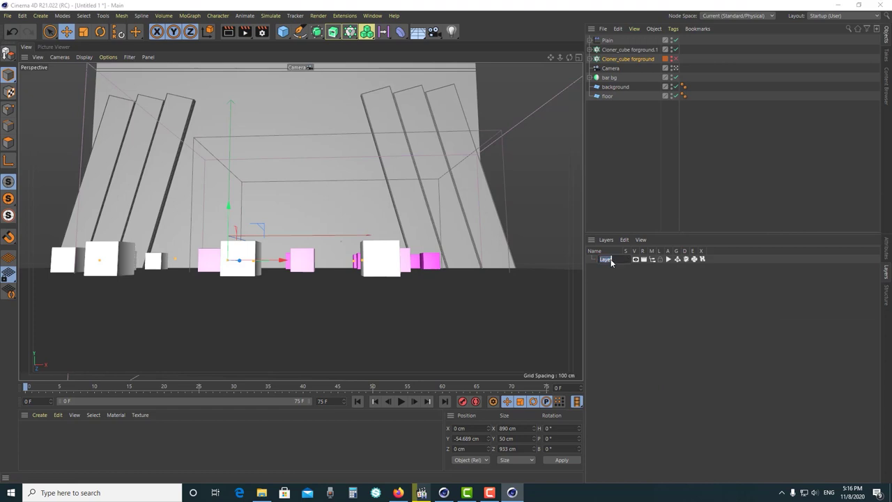
type("cloner_cube")
type(" forg")
type("round")
key("Return")
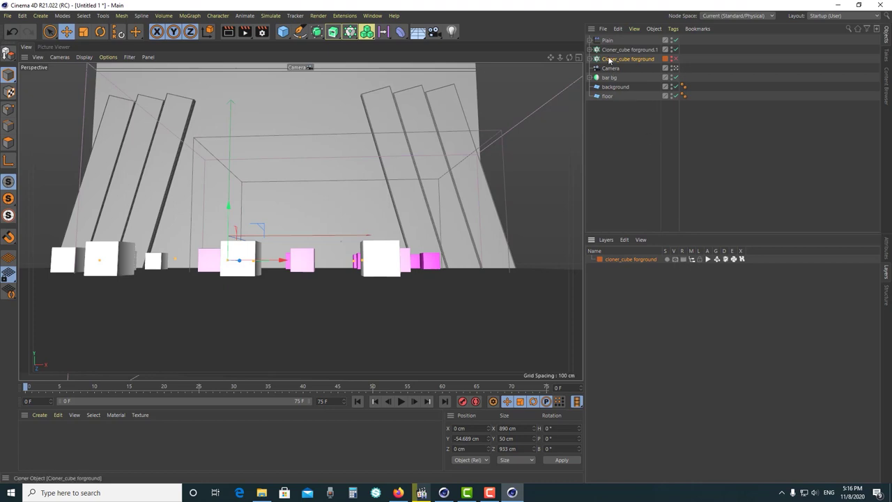
left_click(690, 260)
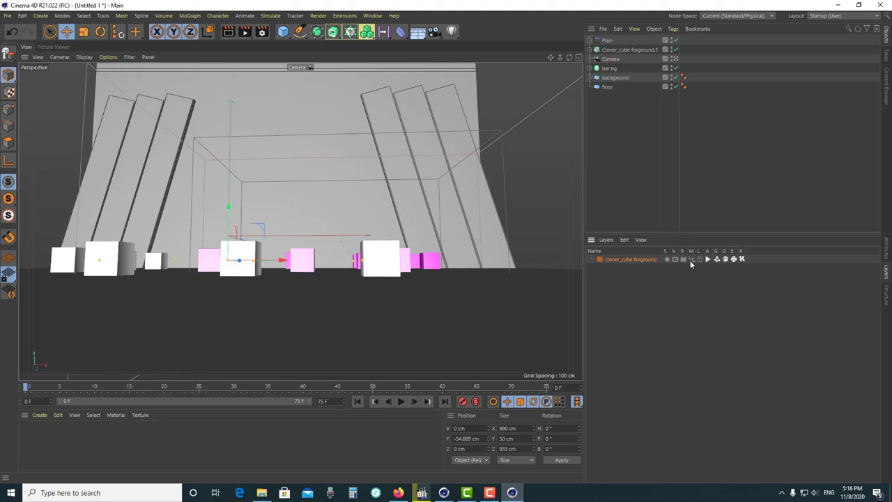
Add the Plain effector to the cloner_cube forground layer, hiding it from the object list
left_click(631, 50)
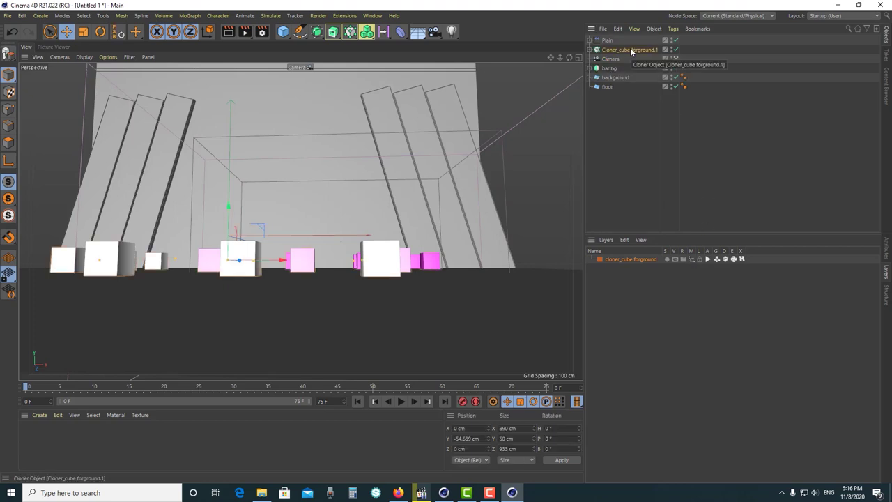
left_click(607, 40)
left_click(667, 42)
mouse_move(697, 47)
left_click(778, 46)
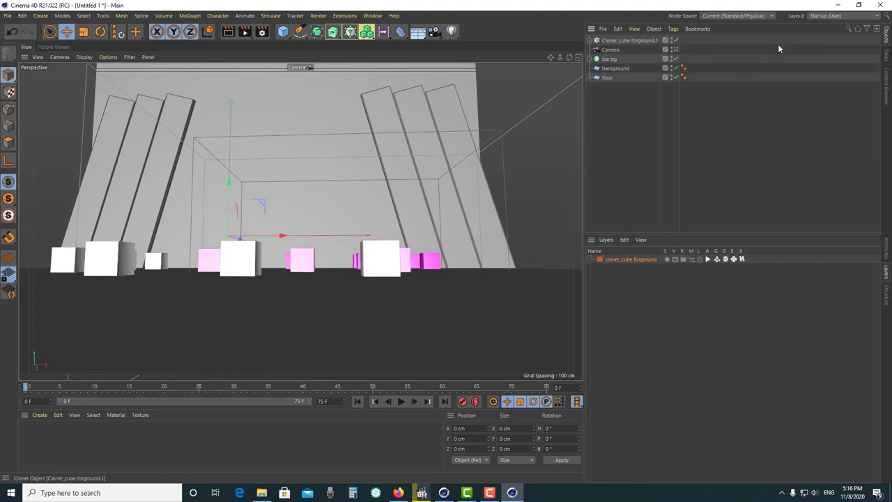
left_click(618, 41)
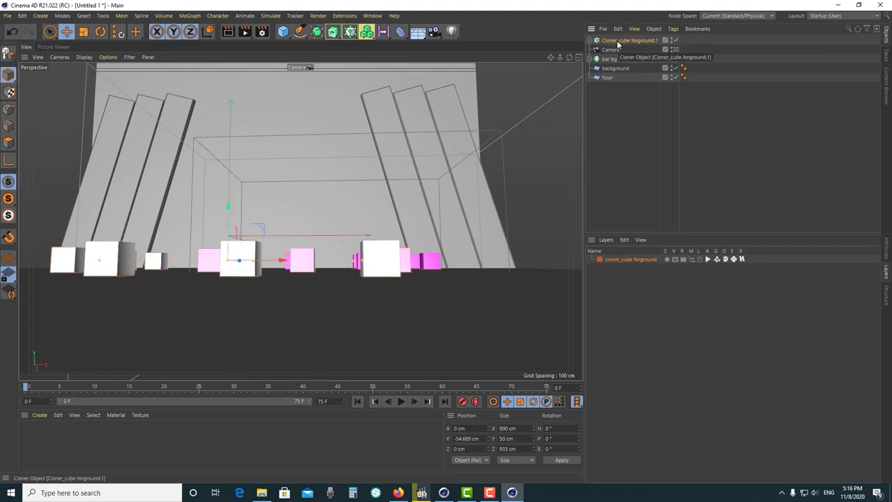
Make the foreground cloner editable and expand it to reveal its individual cubes
left_click(10, 54)
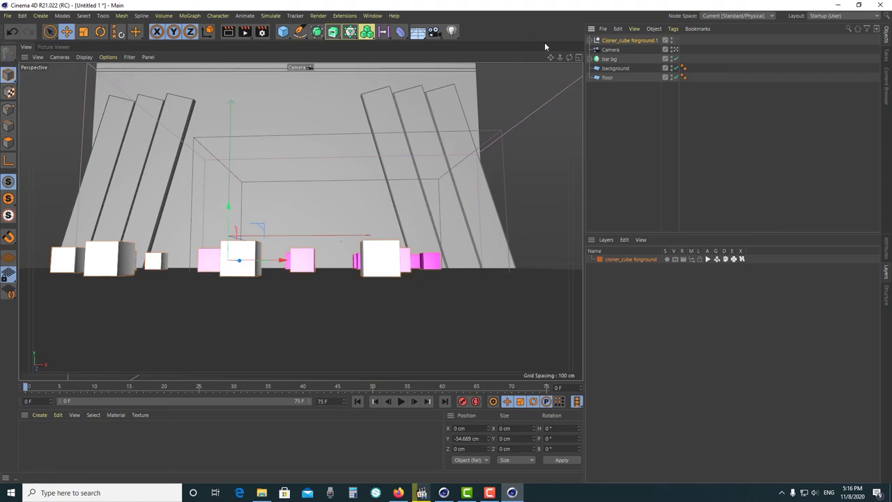
left_click(591, 41)
left_click(616, 58)
left_click(617, 142)
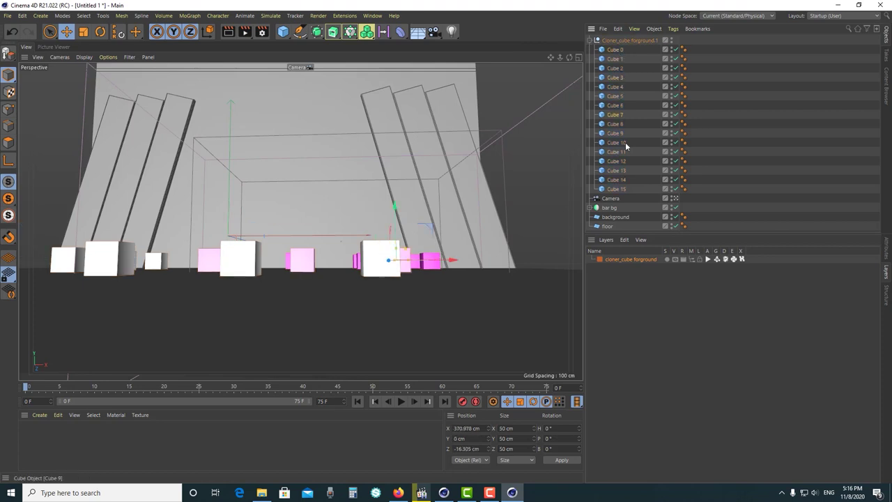
left_click(618, 188)
left_click(616, 105, "ctrl")
left_click(615, 50)
left_click(578, 57)
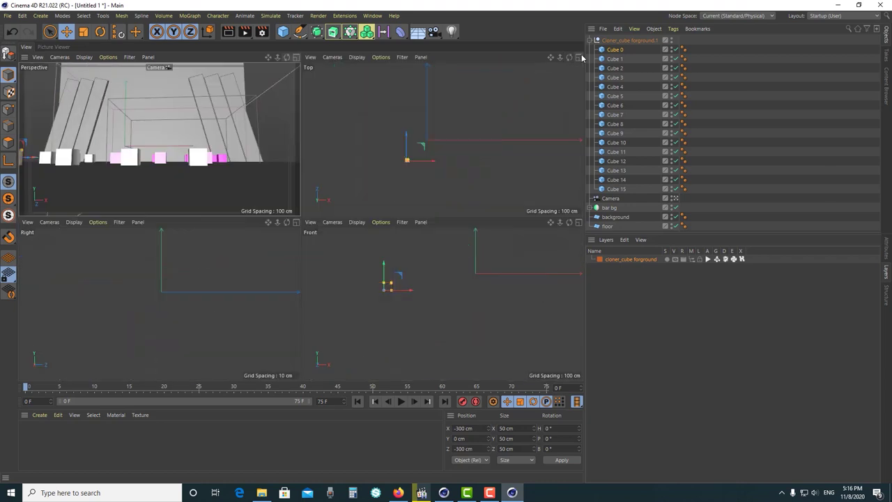
left_click(296, 57)
Move the right white cube further right and shift a pink cube left
left_click(382, 262)
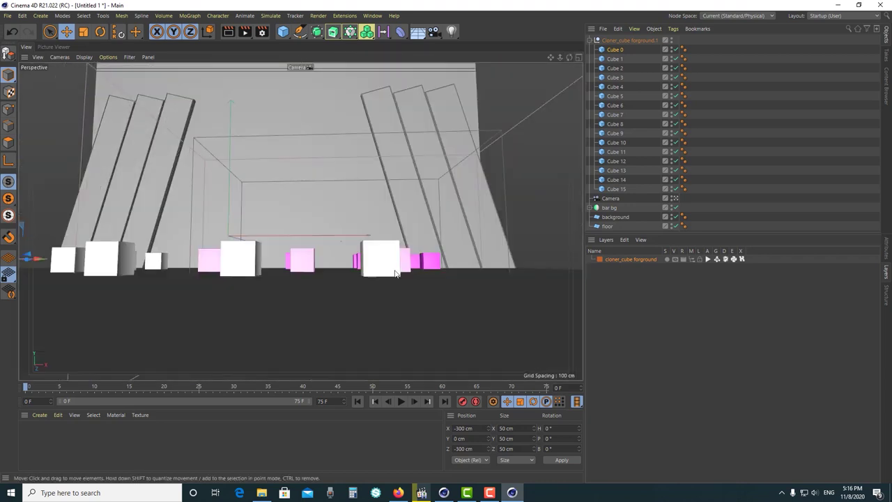
left_click_drag(426, 262, 481, 262)
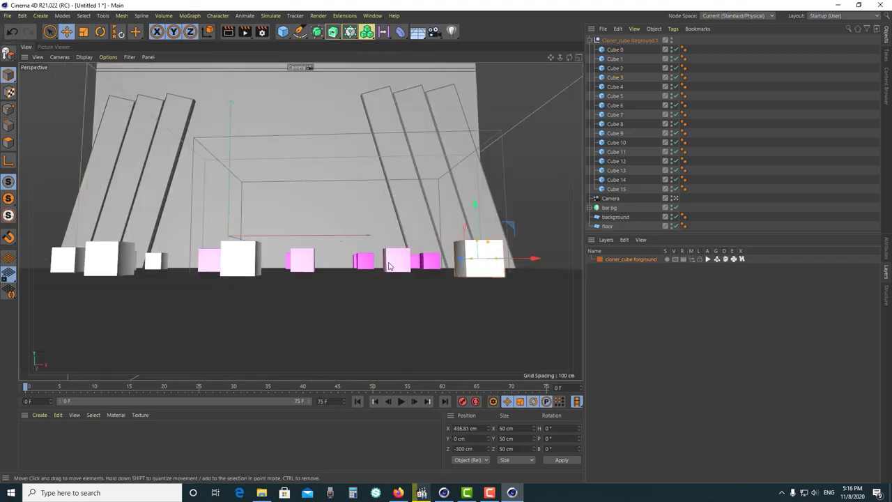
left_click_drag(238, 266, 216, 265)
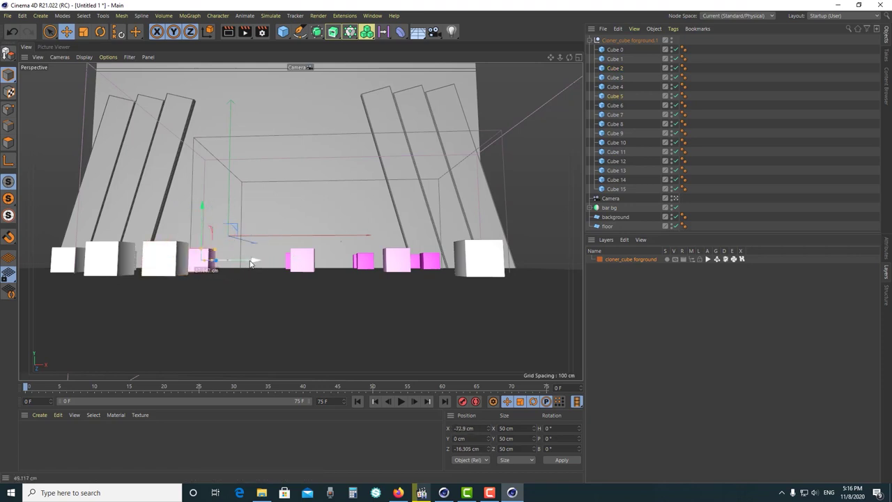
left_click_drag(217, 266, 224, 264)
Bring Cube 1 closer to the camera and move Cube 11 and a pink cube right
left_click(304, 263)
left_click(120, 264)
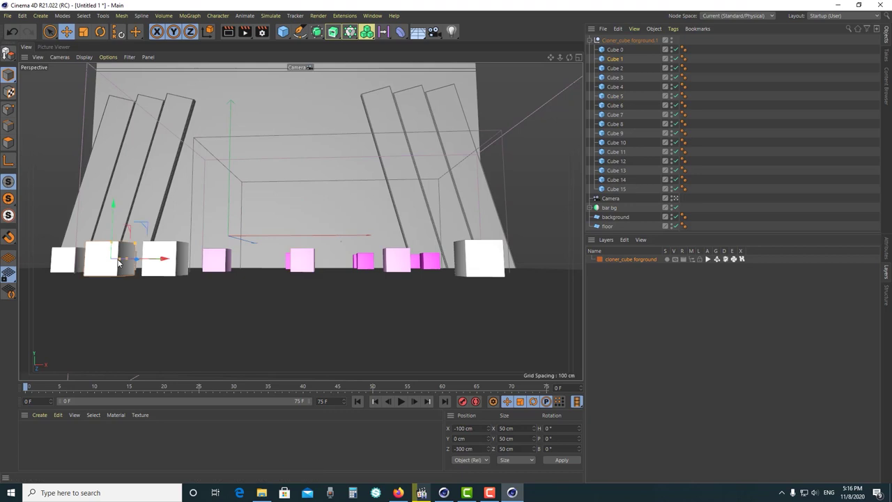
left_click(886, 250)
left_click(613, 263)
left_click_drag(637, 308, 30, 253)
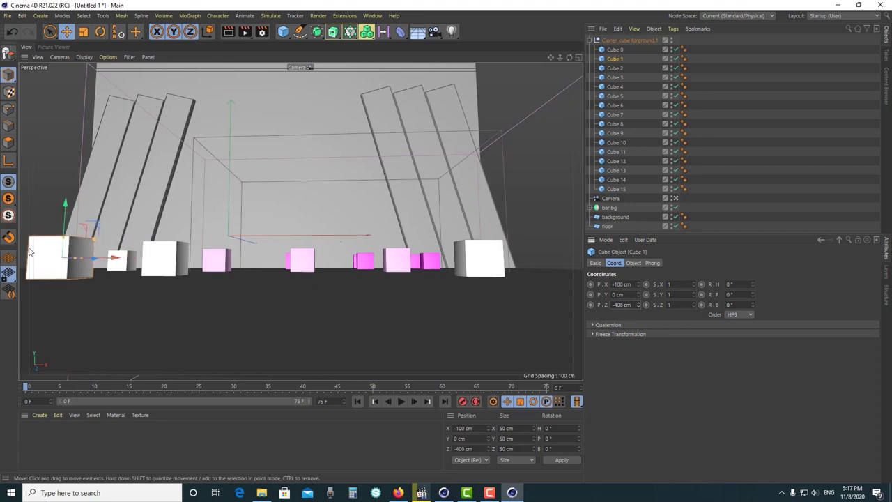
left_click_drag(116, 258, 110, 258)
left_click(505, 265)
left_click_drag(534, 257, 579, 258)
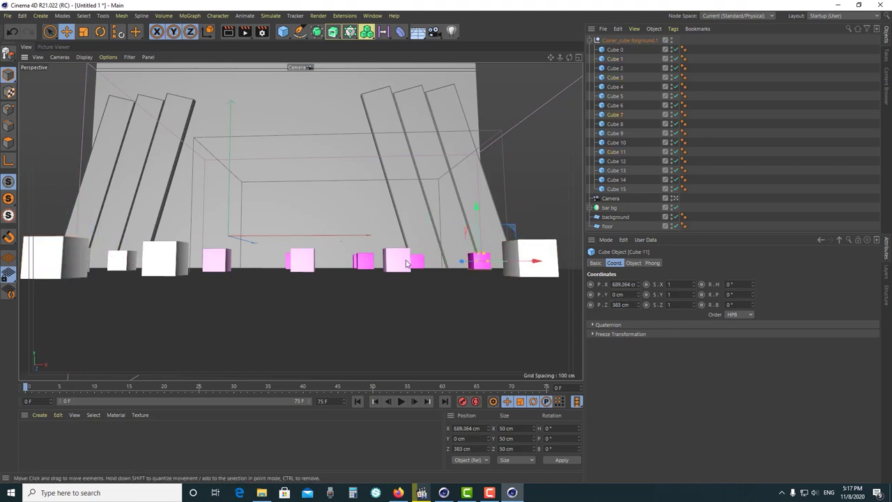
left_click_drag(407, 264, 457, 259)
Collapse the cloner's cube list and reselect the cloner group
left_click(739, 172)
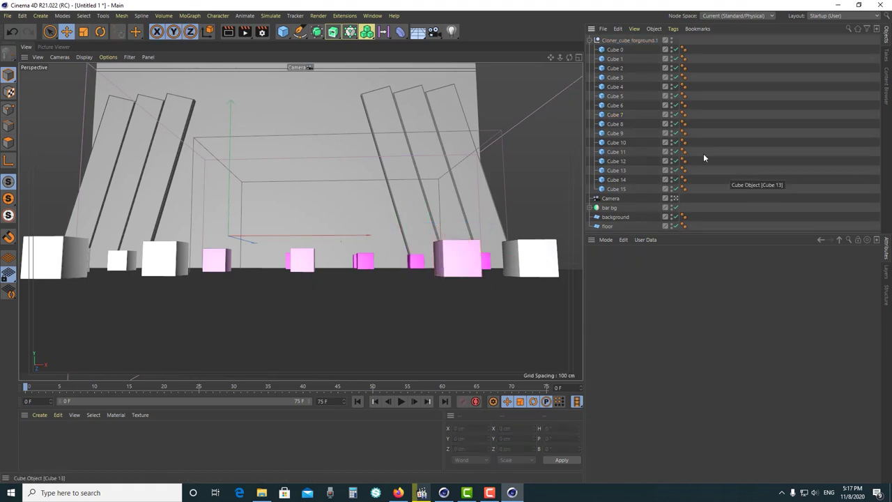
left_click(596, 40)
left_click(610, 40)
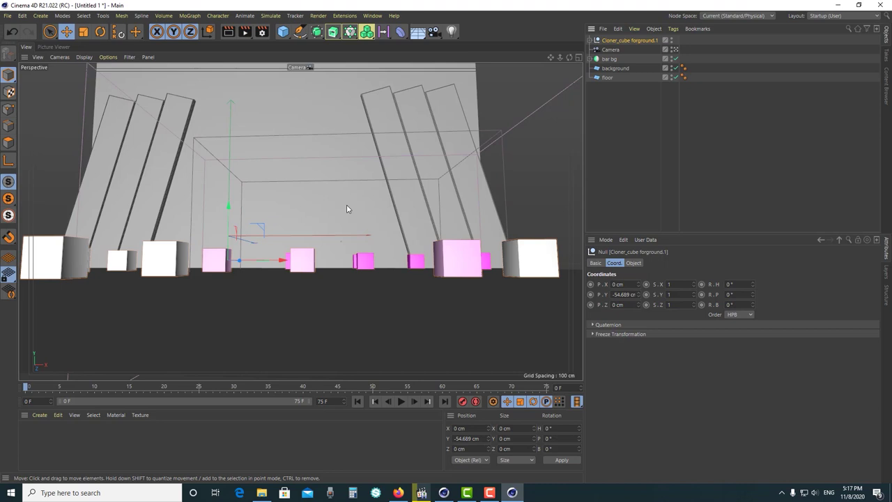
left_click(678, 186)
left_click(627, 40)
Switch the viewport back to the Default Camera to see the cubes, floor and scene camera
left_click(674, 50)
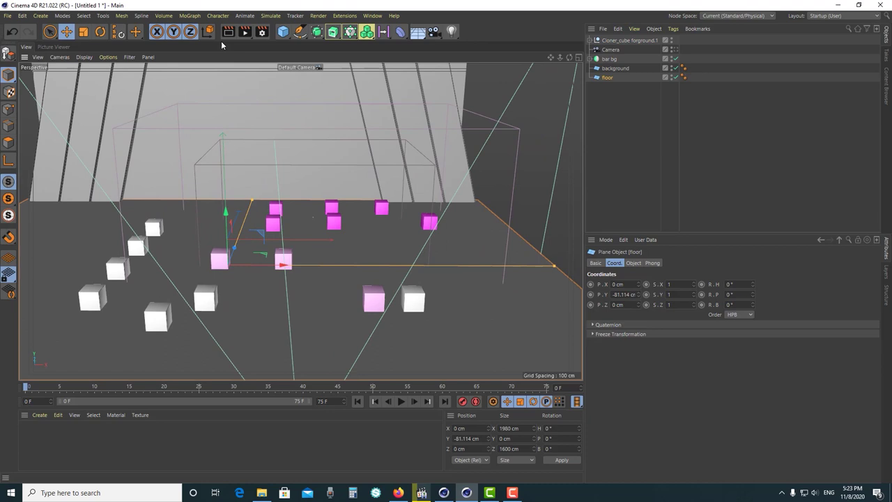
Add a Rectangle spline, move it up in the set, and rename it 'text box'
left_click(300, 31)
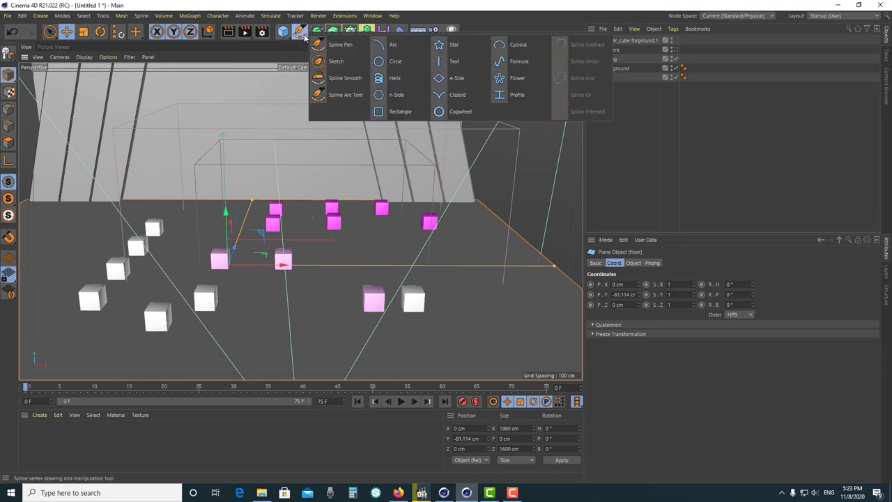
left_click(409, 116)
left_click_drag(190, 187, 313, 159)
scroll(314, 159, "down", 3)
double_click(613, 40)
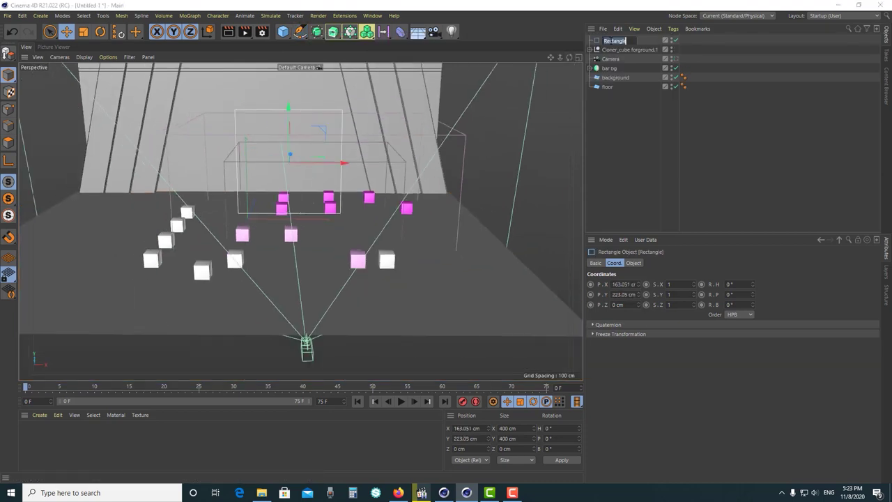
key("BackSpace")
type("text box")
left_click(639, 139)
Try a 50 × 70 cm rectangle size, then scale it up through the scene camera
left_click(632, 263)
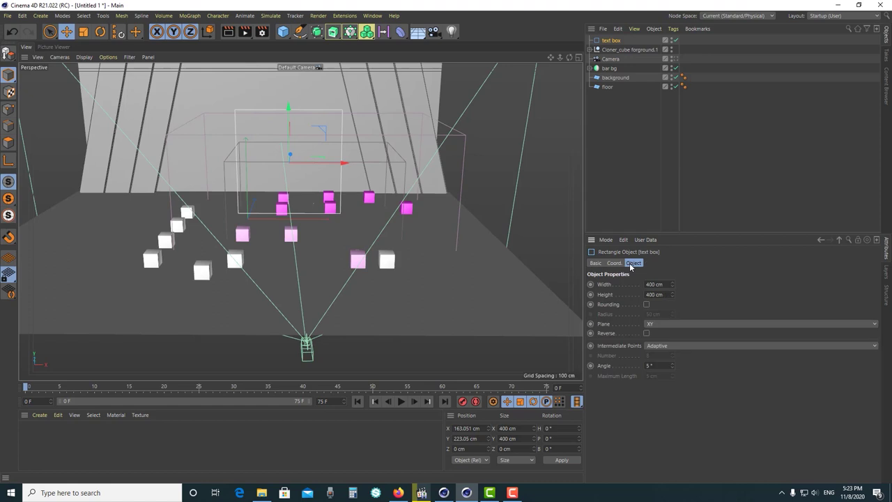
double_click(655, 284)
type("50")
key("Tab")
type("70")
key("Return")
left_click(674, 58)
key("t")
left_click_drag(321, 183, 362, 183)
Set the text box rectangle to 80 cm width and 110 cm height
left_click(648, 145)
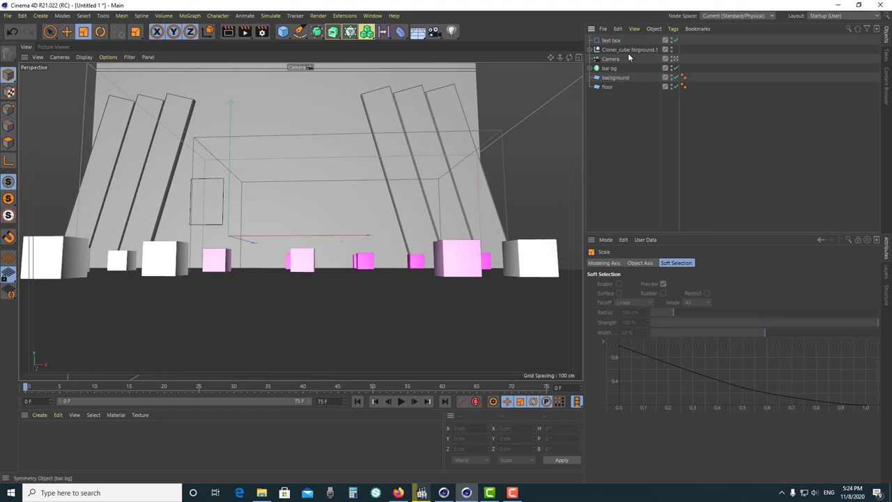
left_click(611, 40)
type("80")
key("Return")
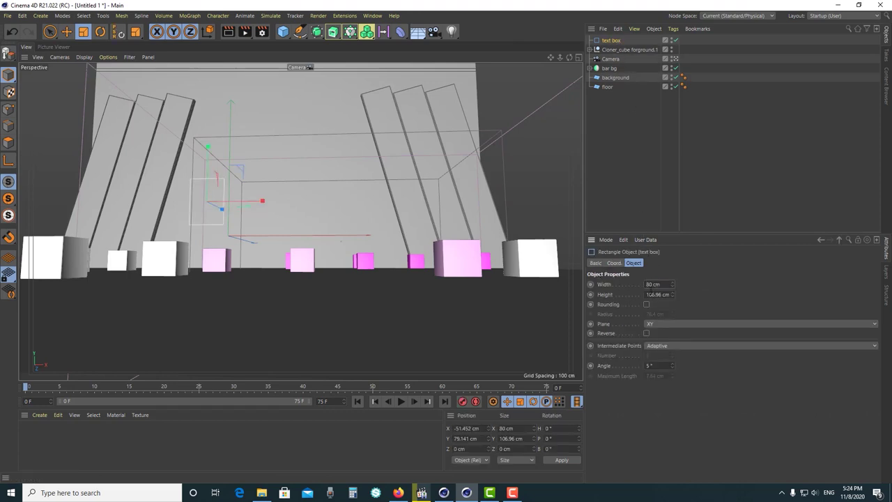
left_click(668, 295)
type("110")
key("Return")
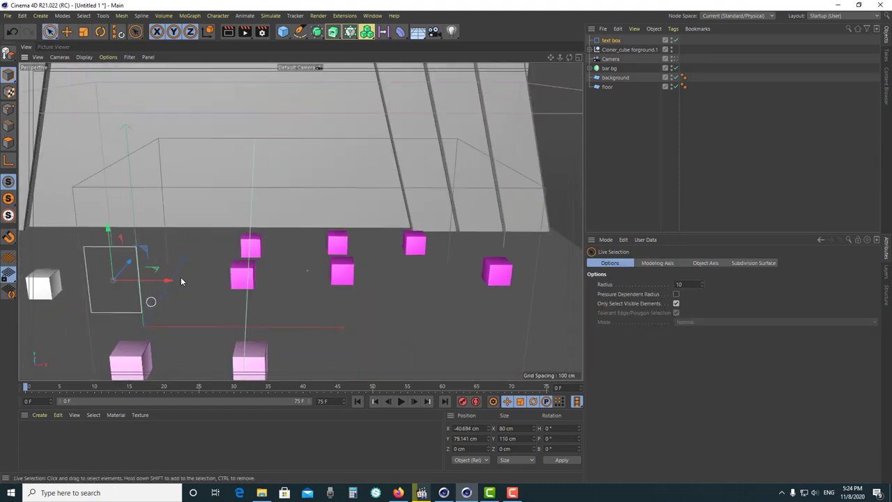
Enable Rounding on the text box and set the corner radius to 10 cm
middle_click_drag(180, 277, 229, 256, "alt")
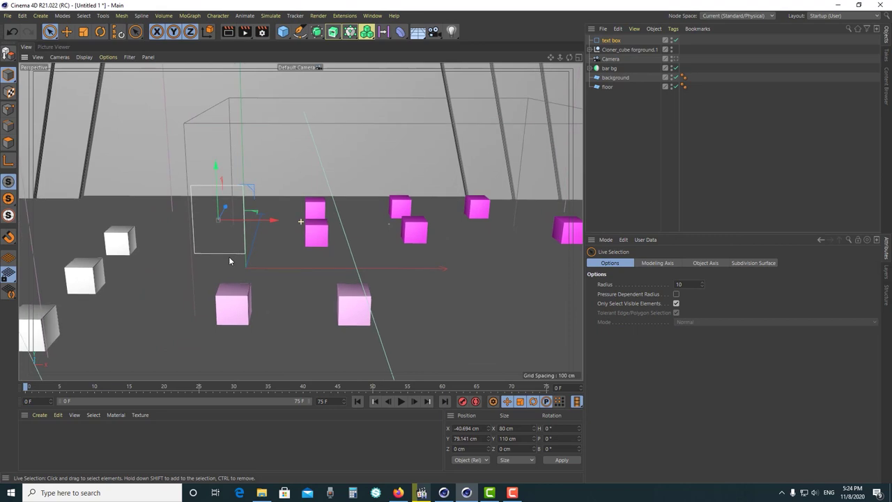
left_click(244, 222)
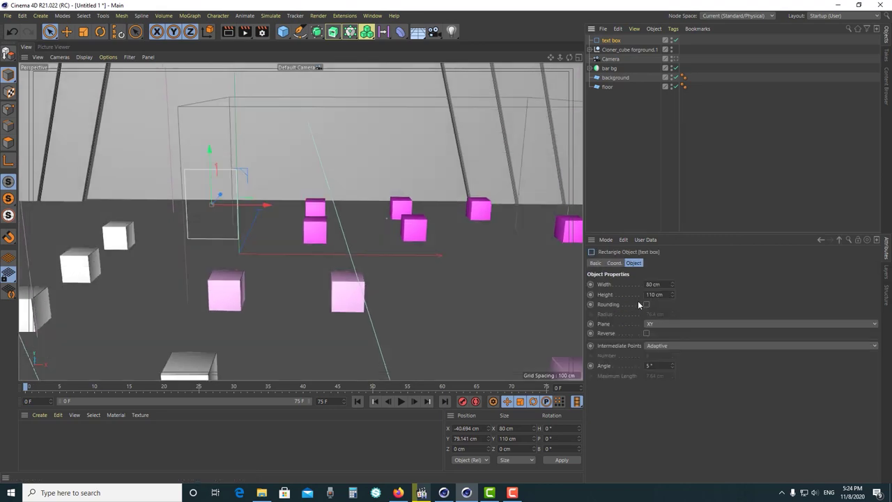
left_click(646, 304)
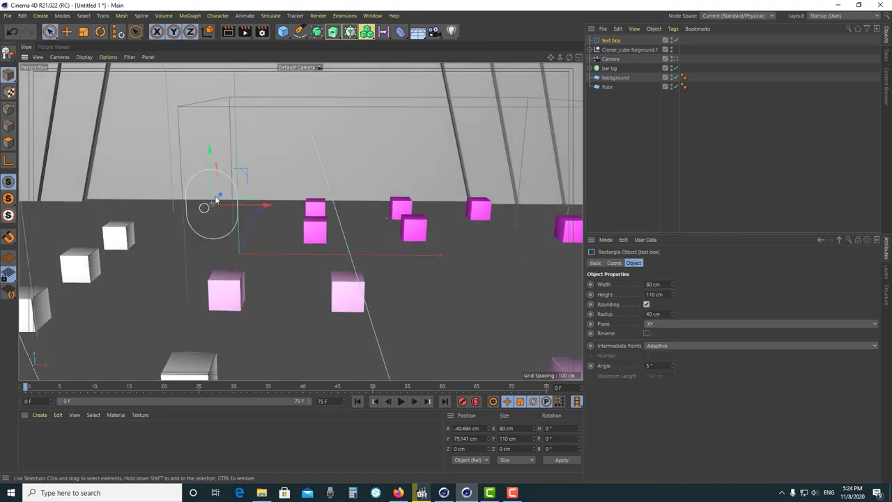
scroll(253, 224, "up", 5)
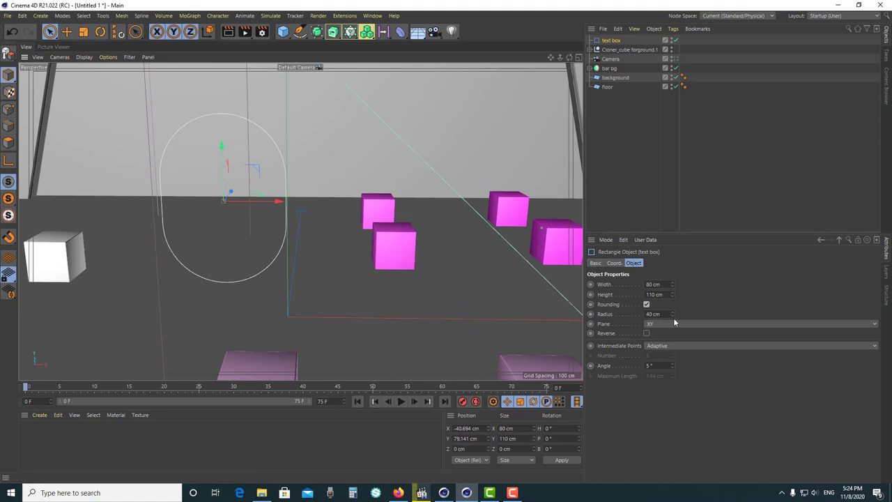
left_click_drag(673, 315, 562, 313)
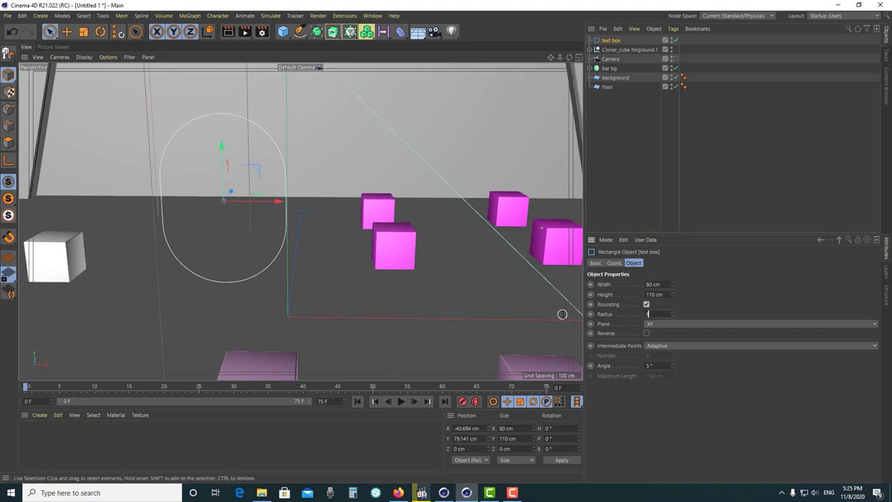
left_click(650, 314)
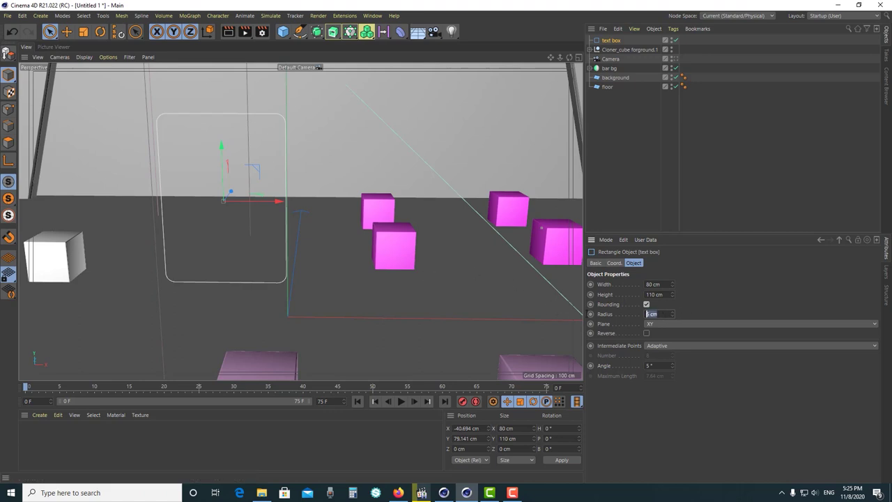
type("10")
key("Return")
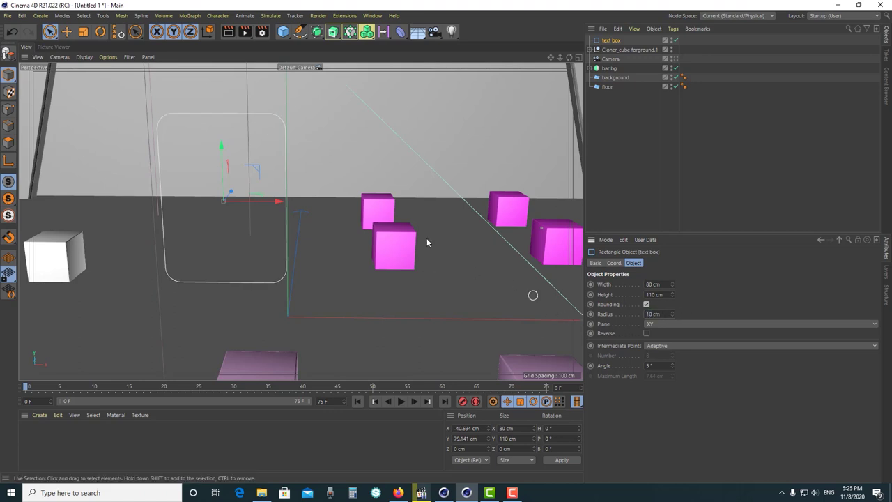
mouse_move(299, 201)
left_mouse_down("alt")
mouse_move(265, 216)
mouse_move(299, 200)
mouse_move(295, 209)
left_mouse_up("alt")
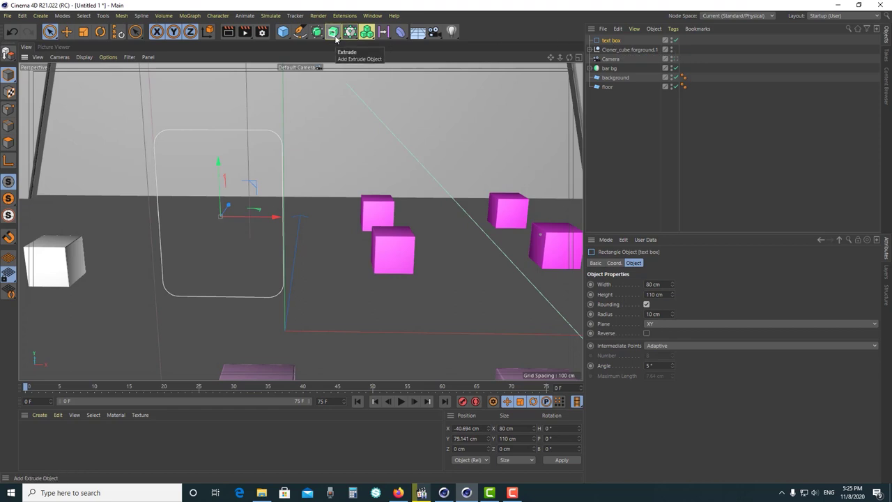
Put the text box under an Extrude generator with a 15 cm Z movement depth
left_click(336, 32, "alt")
scroll(275, 172, "up", 2)
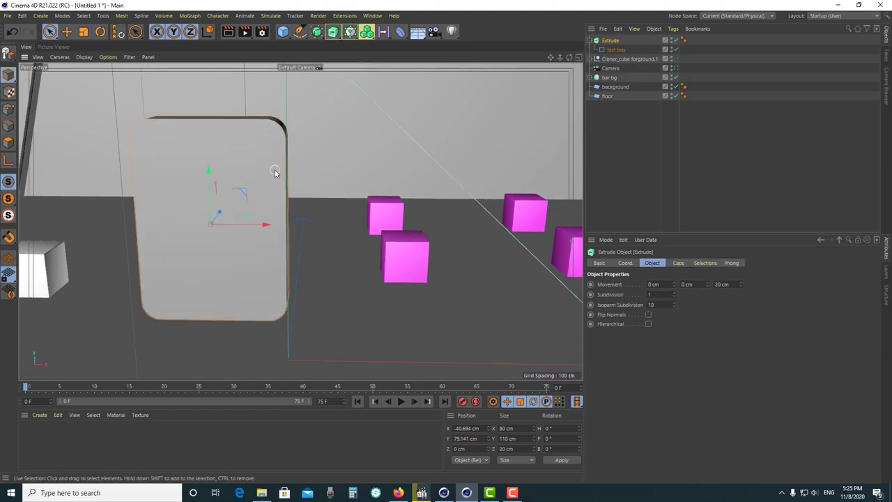
left_click_drag(275, 172, 221, 210, "alt")
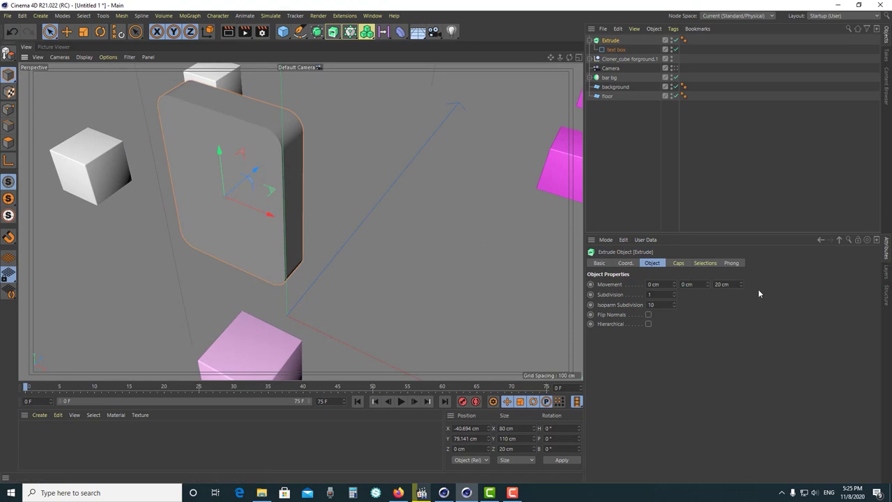
left_click(735, 284)
type("15")
key("Return")
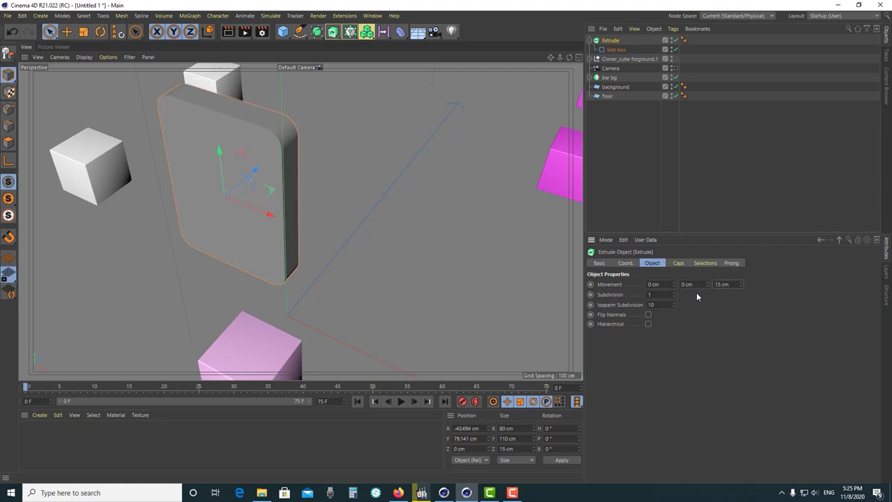
left_click_drag(293, 122, 313, 187, "alt")
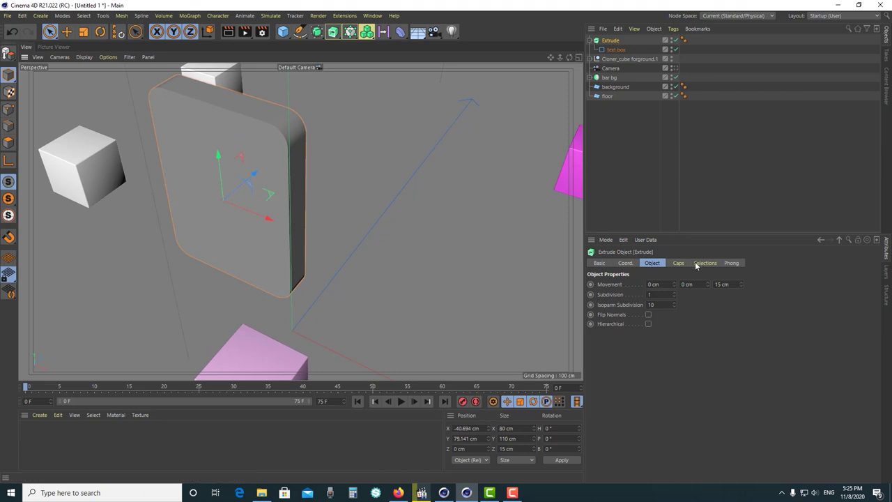
left_click(676, 264)
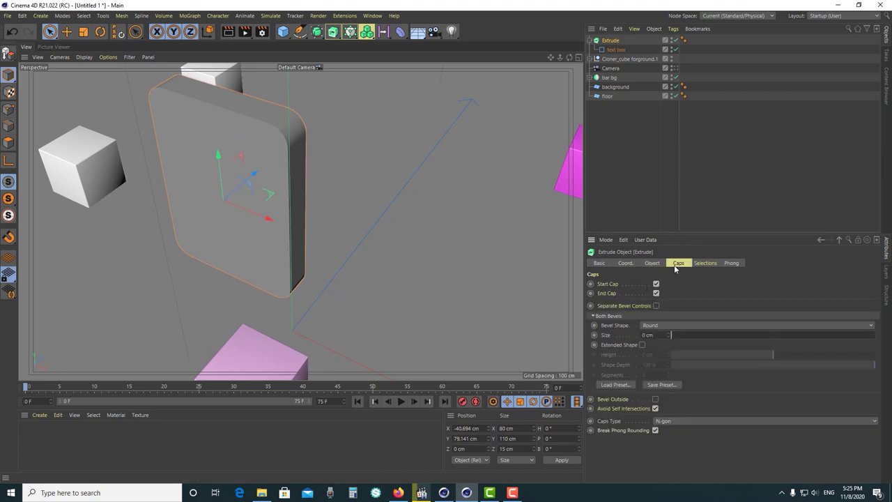
Load the Four Steps - Rounded bevel preset onto the panel's caps
left_click(613, 385)
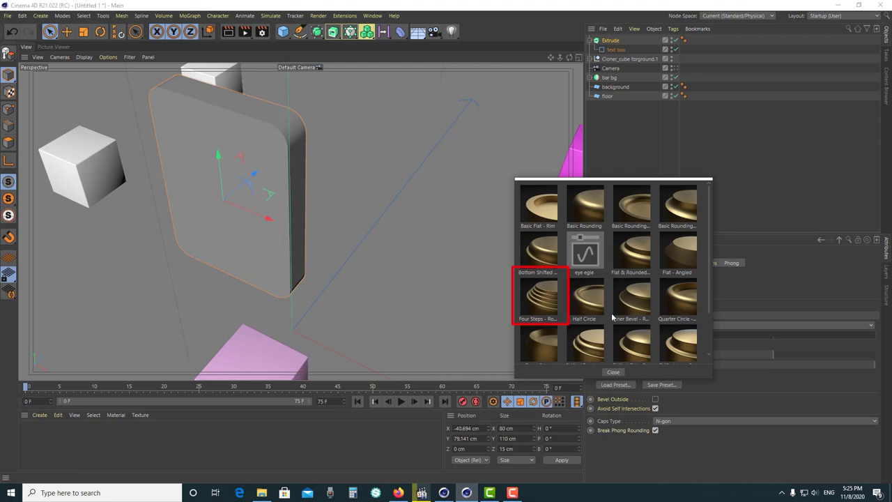
double_click(553, 299)
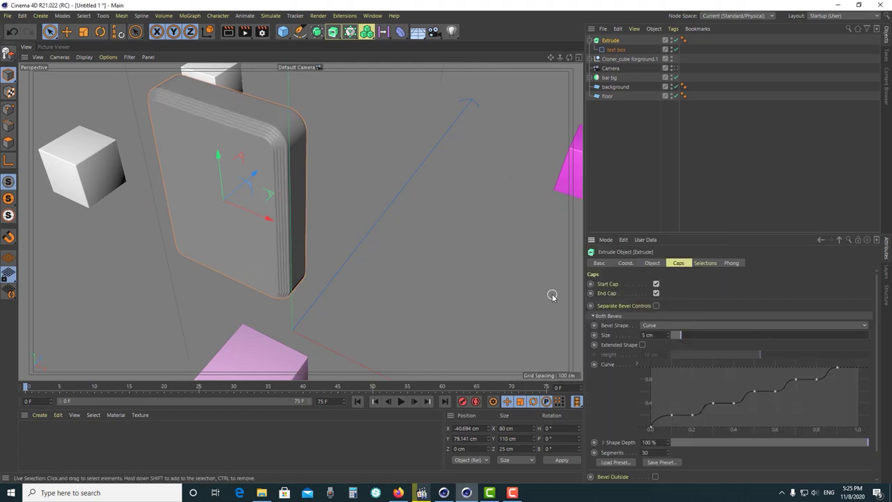
scroll(180, 188, "up", 3)
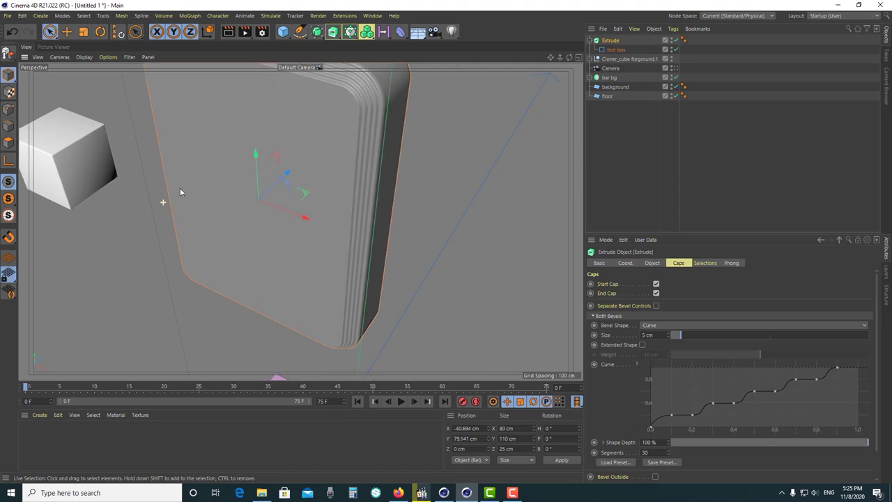
left_click_drag(180, 191, 171, 197, "alt")
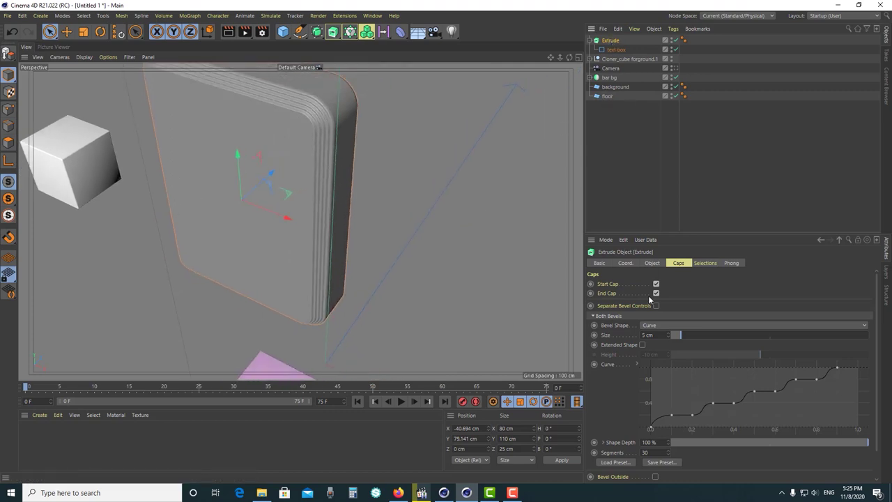
Try the Half Circle, Flat & Rounded, Basic Rounding - Inverted and Step bevel presets
left_click(611, 463)
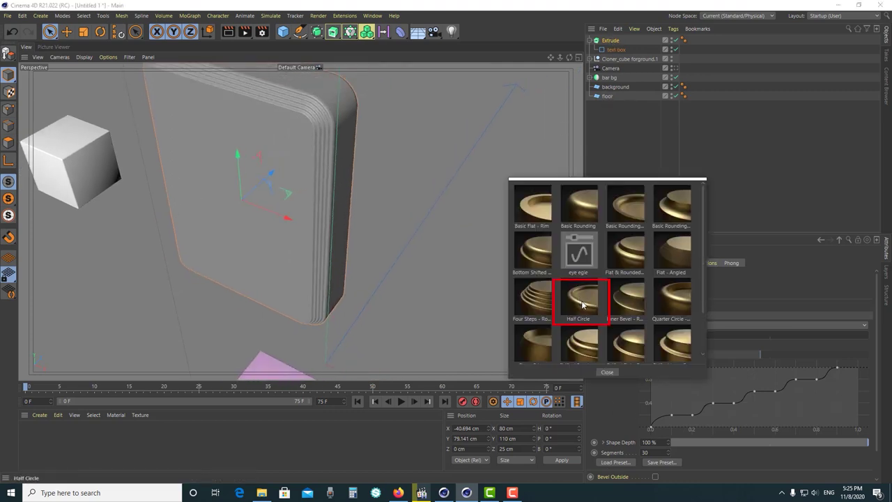
left_click(584, 305)
left_click(615, 463)
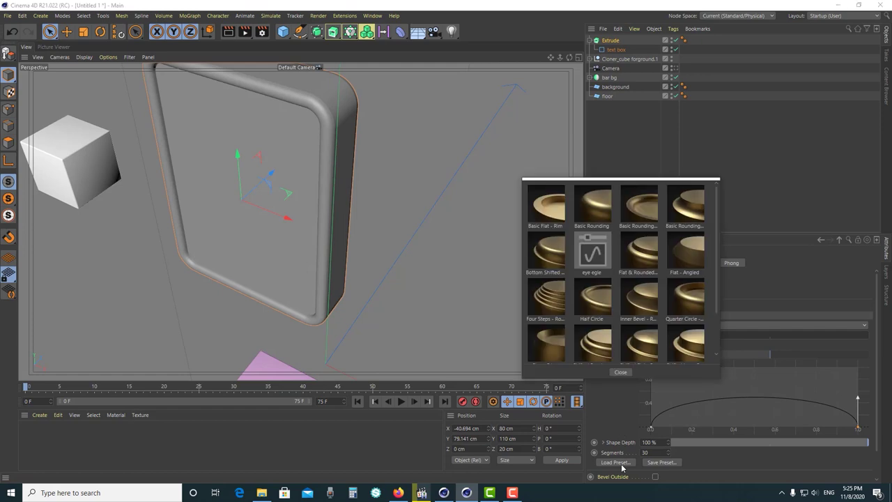
left_click(642, 253)
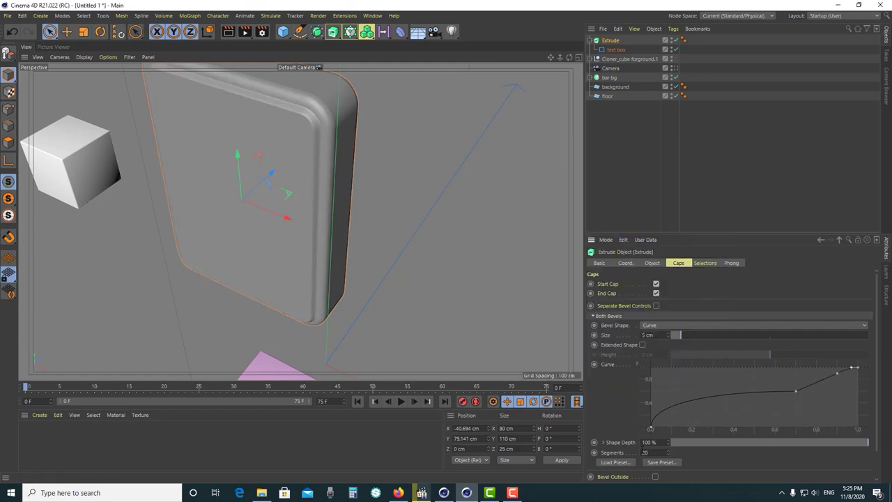
left_click(615, 462)
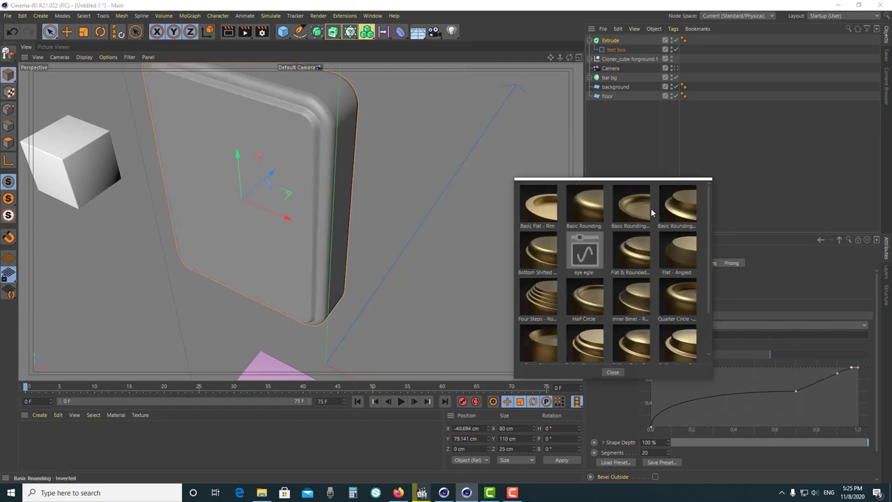
left_click(653, 211)
left_click(614, 386)
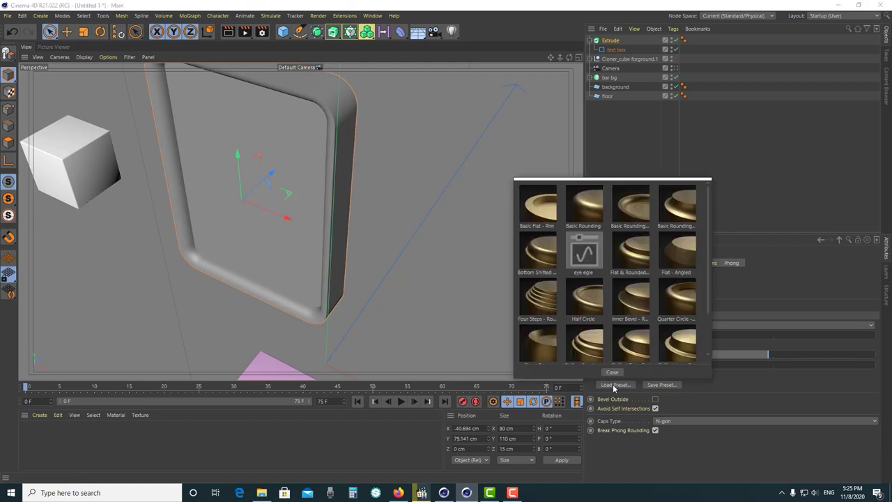
scroll(641, 344, "down", 1)
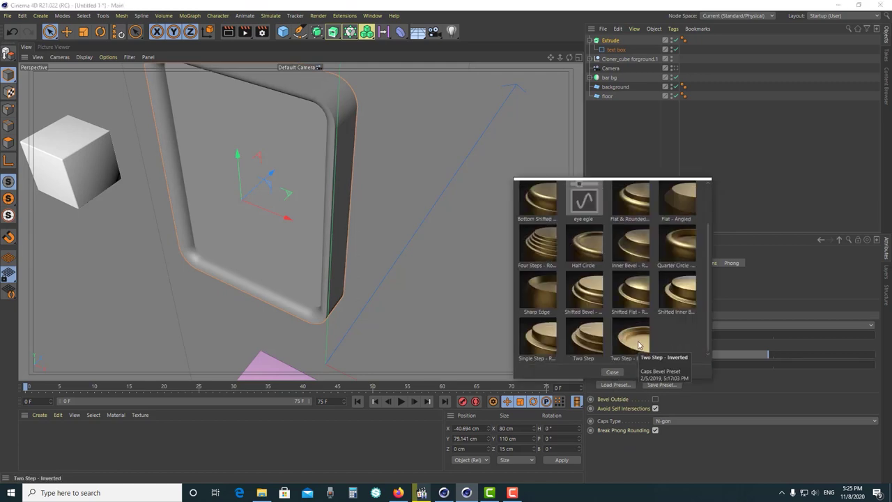
left_click(641, 345)
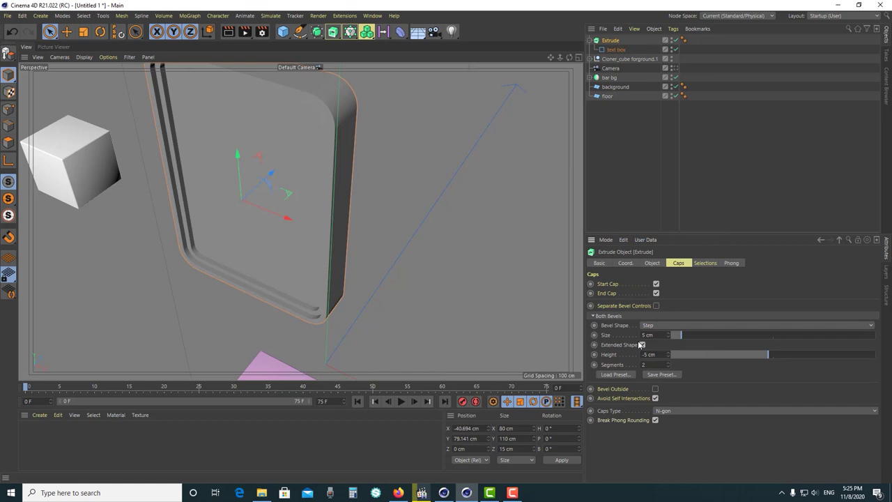
scroll(309, 217, "up", 1)
scroll(310, 217, "up", 1)
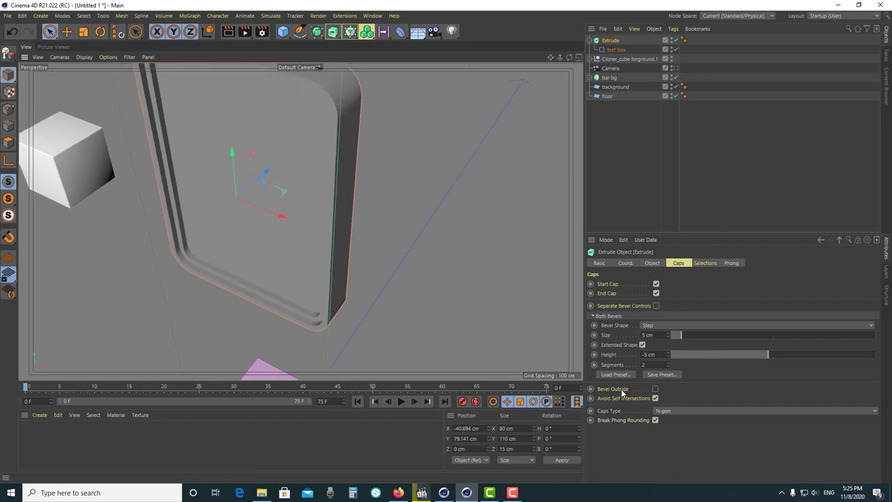
Reapply the Four Steps - Rounded preset for the final stepped curve bevel
left_click(616, 374)
left_click(542, 298)
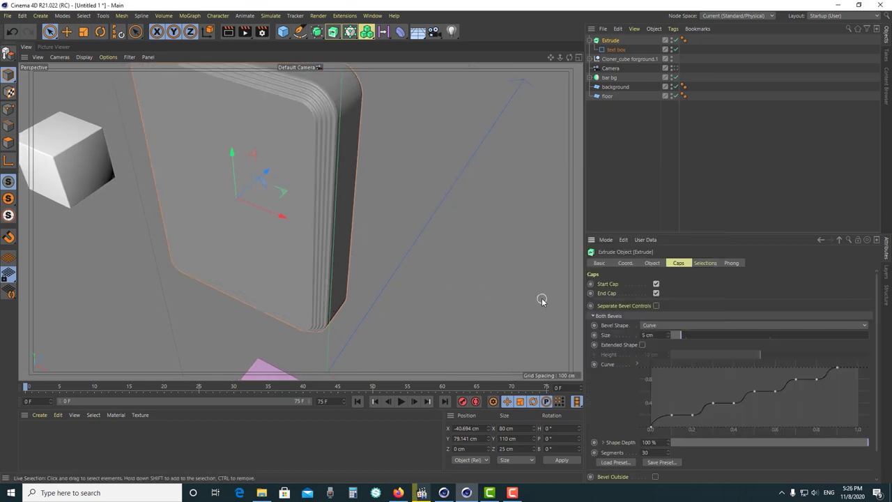
scroll(323, 174, "up", 2)
scroll(314, 175, "down", 2)
scroll(309, 185, "up", 1)
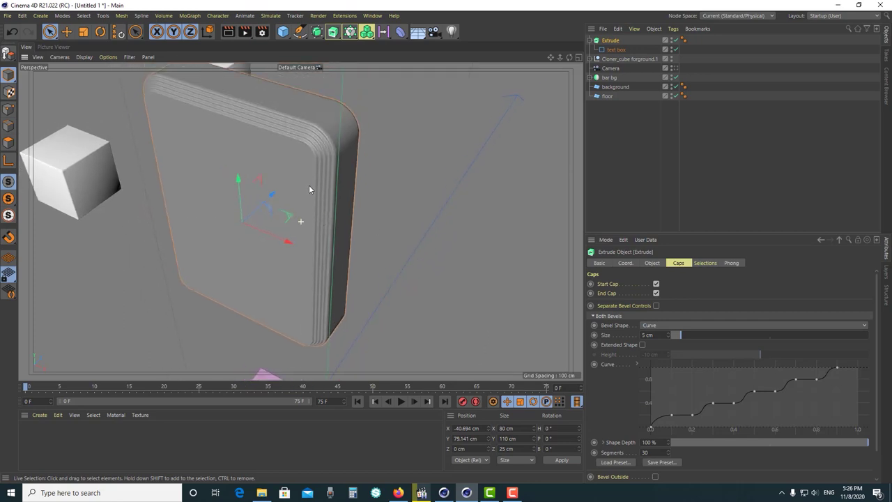
scroll(308, 184, "up", 2)
scroll(321, 186, "up", 1)
scroll(325, 181, "up", 1)
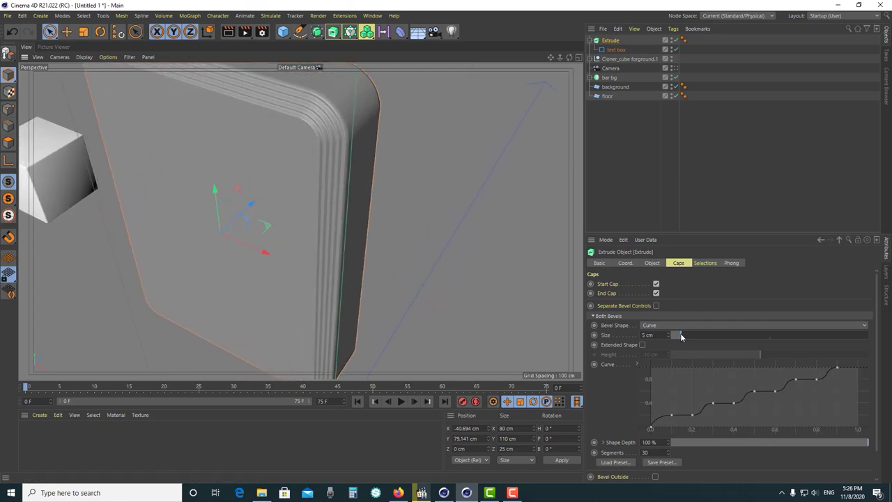
Set the bevel size to 3 cm and adjust its segment count to 25
left_click_drag(681, 336, 677, 336)
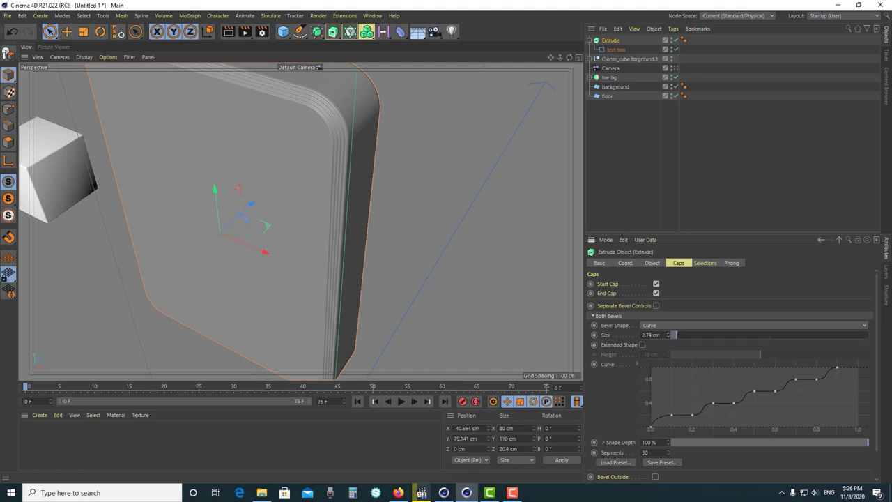
double_click(643, 336)
type("3")
key("Return")
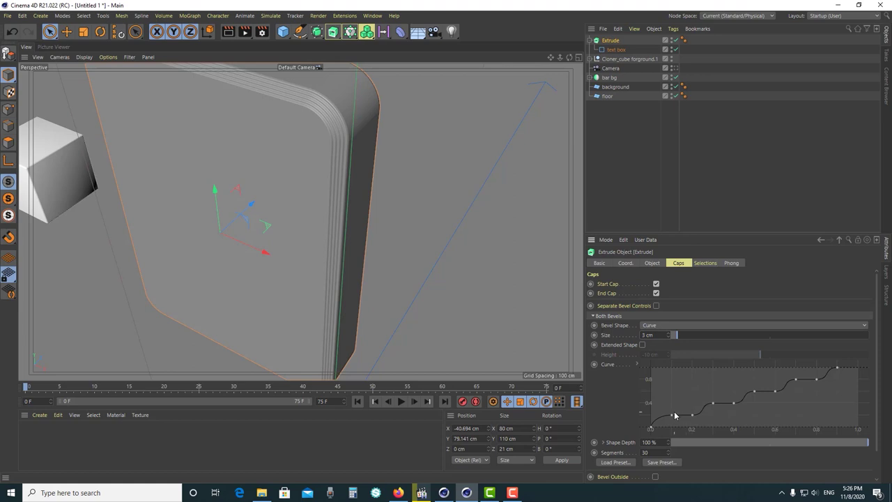
scroll(401, 370, "up", 2)
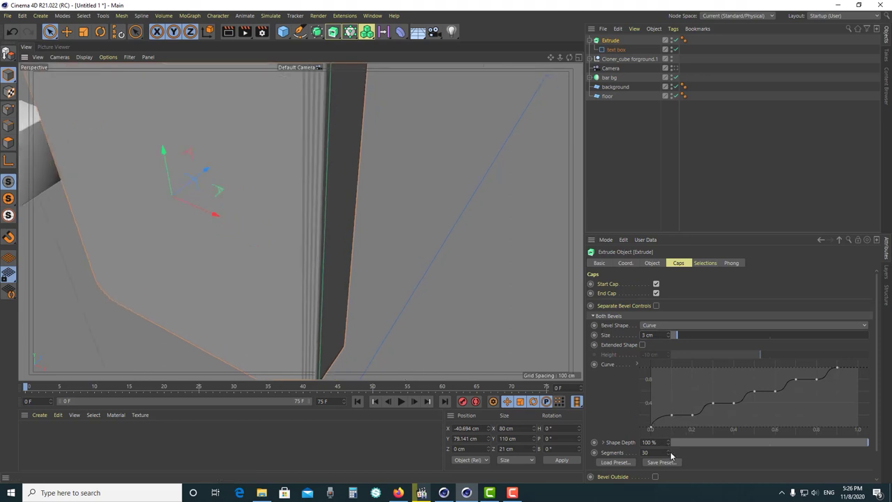
left_click_drag(668, 453, 648, 452)
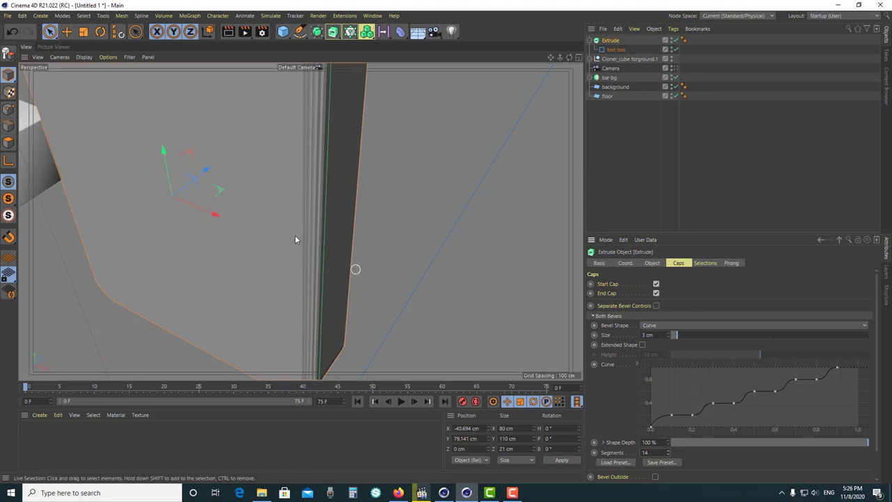
scroll(262, 279, "down", 4)
scroll(287, 178, "up", 3)
scroll(287, 178, "down", 2)
scroll(305, 154, "up", 2)
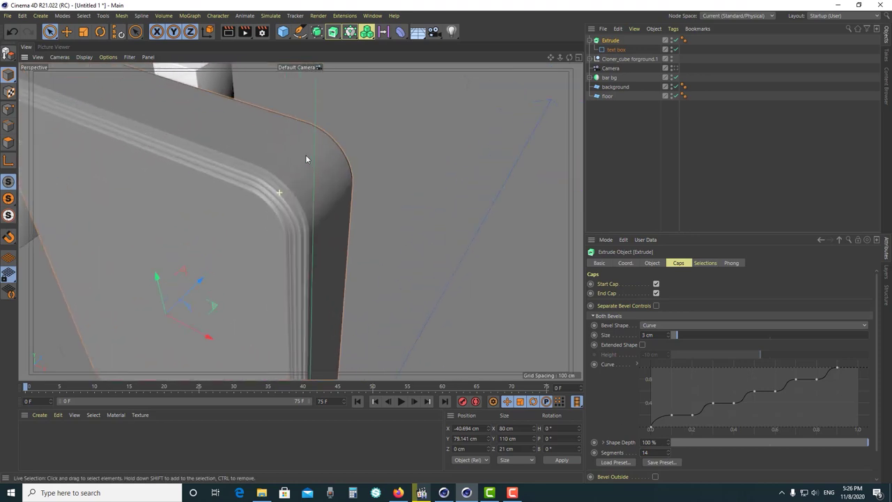
scroll(305, 154, "up", 2)
mouse_move(668, 452)
left_mouse_down()
mouse_move(645, 453)
mouse_move(690, 452)
mouse_move(669, 452)
left_mouse_up()
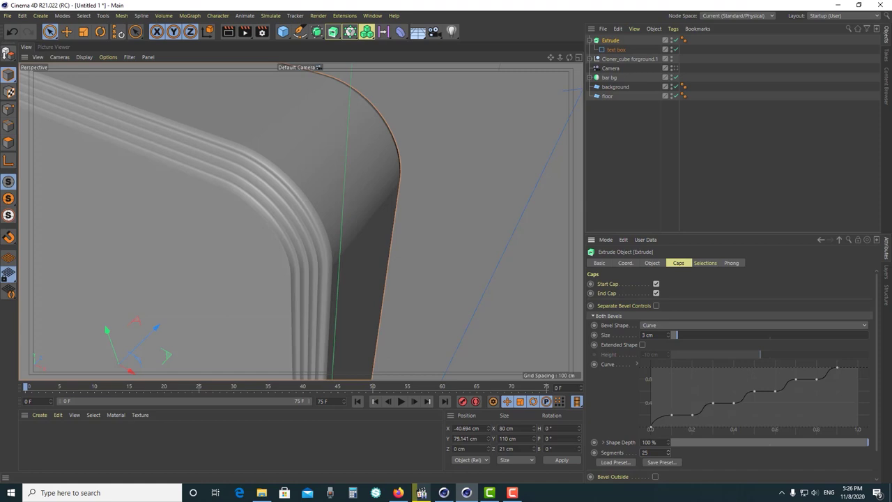
scroll(226, 200, "up", 3)
scroll(225, 202, "up", 2)
Move a bevel curve point near its start and drop the curve's last point down
mouse_move(297, 235)
left_mouse_down("alt")
mouse_move(234, 236)
mouse_move(275, 170)
mouse_move(323, 187)
mouse_move(290, 194)
mouse_move(288, 210)
left_mouse_up("alt")
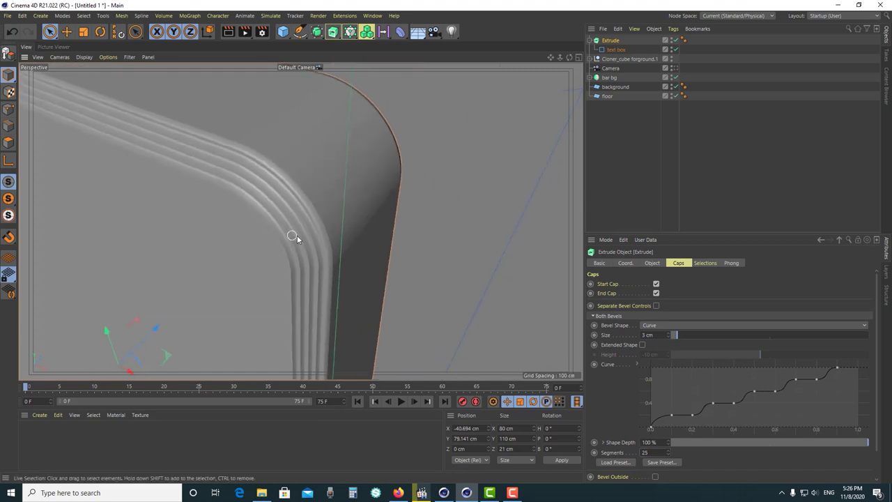
mouse_move(672, 418)
left_mouse_down()
mouse_move(673, 426)
mouse_move(687, 422)
mouse_move(669, 423)
mouse_move(712, 405)
left_mouse_up()
scroll(219, 253, "up", 5)
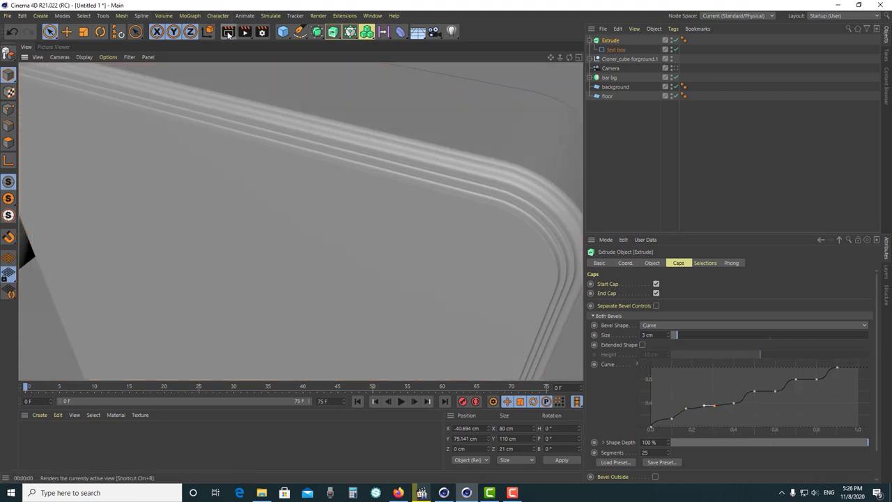
scroll(390, 140, "down", 5)
scroll(351, 146, "up", 3)
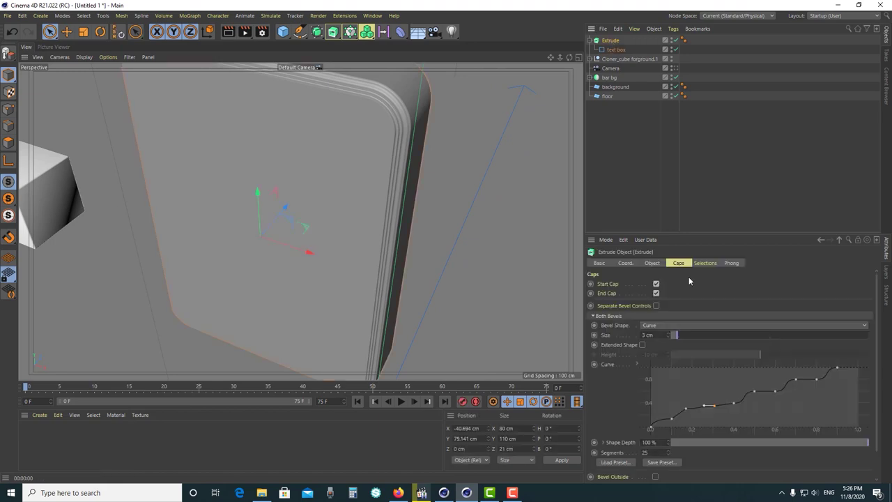
mouse_move(837, 368)
left_mouse_down()
mouse_move(838, 418)
mouse_move(842, 368)
left_mouse_up()
scroll(206, 169, "up", 2)
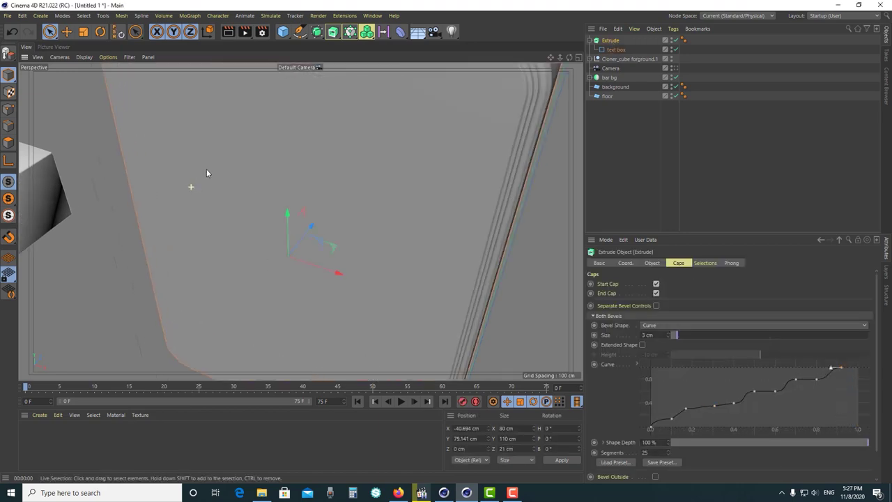
scroll(391, 223, "up", 3)
scroll(470, 231, "up", 2)
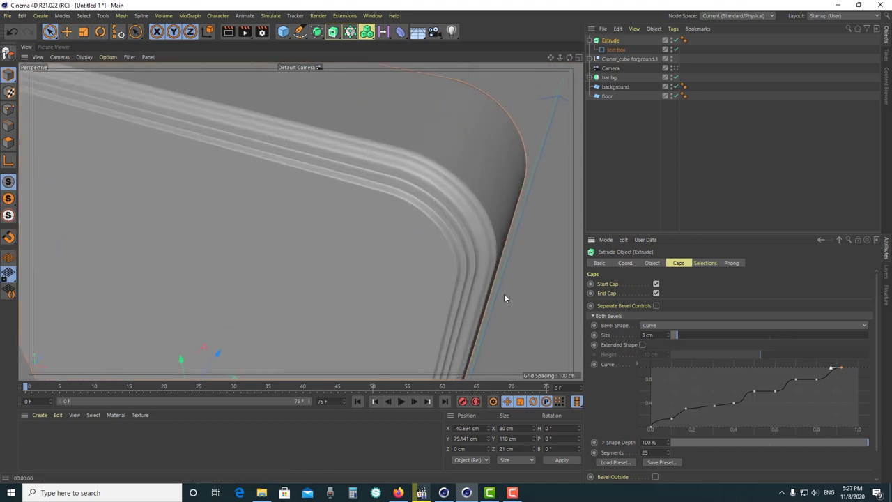
scroll(418, 237, "up", 3)
scroll(385, 253, "down", 2)
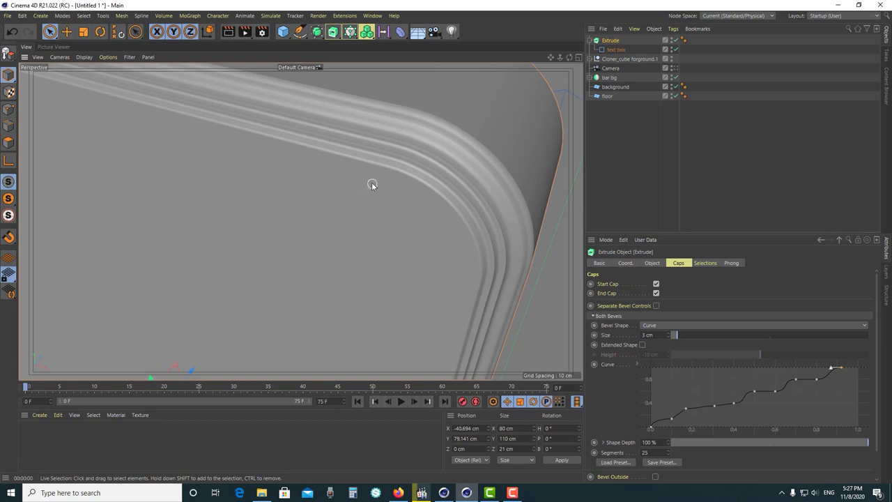
mouse_move(840, 370)
left_mouse_down()
mouse_move(863, 403)
mouse_move(862, 394)
left_mouse_up()
scroll(396, 244, "down", 1)
scroll(397, 244, "down", 1)
scroll(427, 241, "down", 1)
Add a dip near the bevel curve's right end and shift its flattened peak right
mouse_move(430, 233)
left_mouse_down("alt")
mouse_move(381, 187)
mouse_move(361, 223)
mouse_move(370, 221)
left_mouse_up("alt")
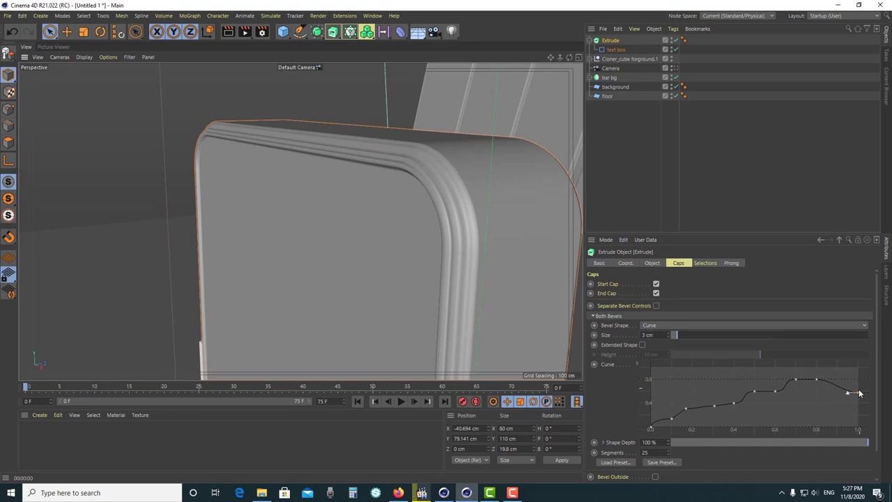
mouse_move(819, 381)
left_mouse_down()
mouse_move(827, 440)
mouse_move(816, 383)
mouse_move(818, 395)
left_mouse_up()
mouse_move(399, 245)
right_mouse_down("alt")
mouse_move(473, 182)
mouse_move(494, 226)
right_mouse_up("alt")
mouse_move(822, 390)
left_mouse_down()
mouse_move(827, 379)
mouse_move(804, 383)
mouse_move(822, 400)
mouse_move(820, 367)
mouse_move(792, 375)
mouse_move(797, 383)
mouse_move(841, 378)
left_mouse_up()
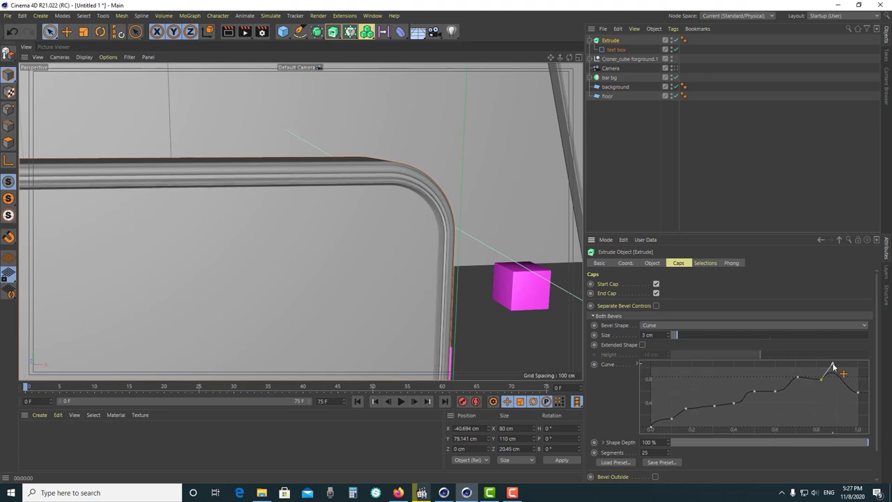
mouse_move(453, 278)
left_mouse_down("alt")
mouse_move(409, 274)
mouse_move(474, 247)
mouse_move(356, 261)
mouse_move(465, 175)
mouse_move(472, 194)
mouse_move(434, 200)
mouse_move(390, 160)
left_mouse_up("alt")
left_click(392, 217)
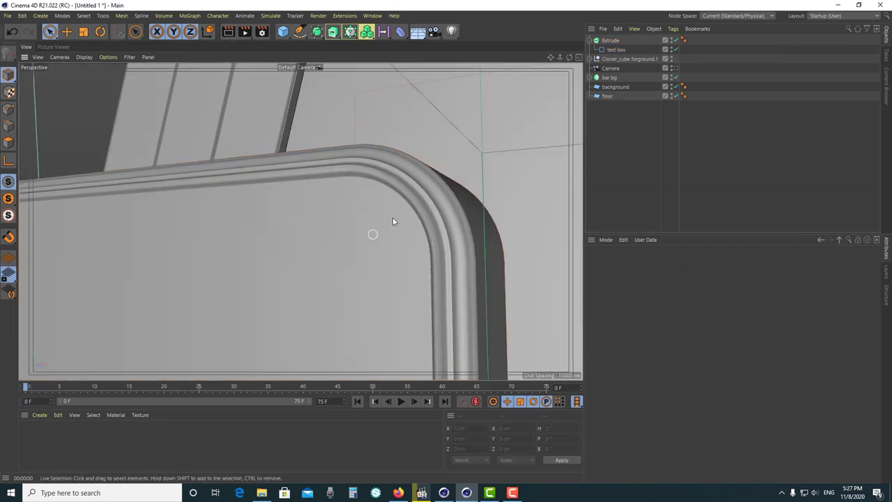
scroll(405, 309, "down", 5)
scroll(395, 373, "down", 4)
scroll(395, 373, "up", 2)
scroll(398, 271, "up", 1)
scroll(390, 230, "up", 1)
scroll(400, 203, "up", 1)
Reduce the Extrude's Movement Z to 10 cm and collapse its children in the Object Manager
left_click(651, 263)
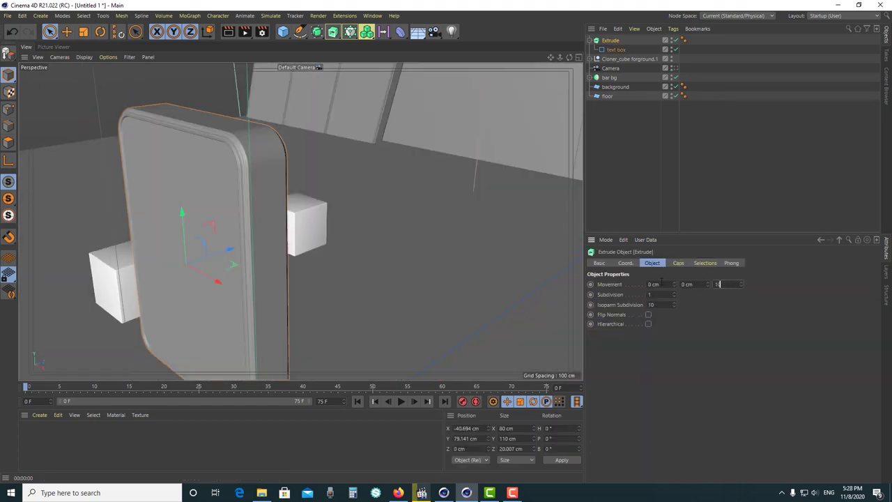
key("Return")
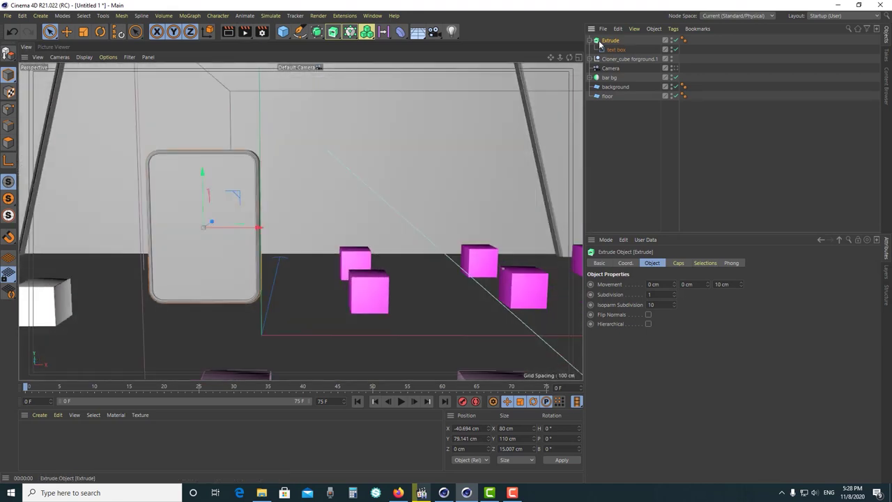
left_click(591, 40)
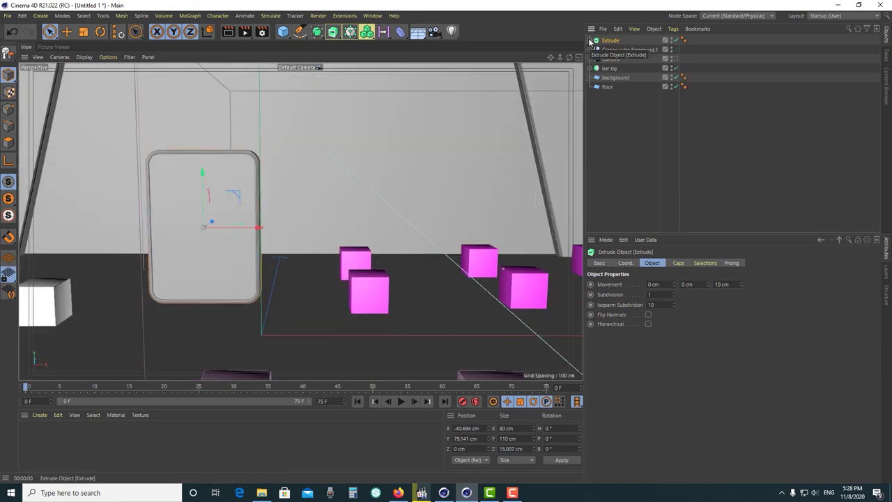
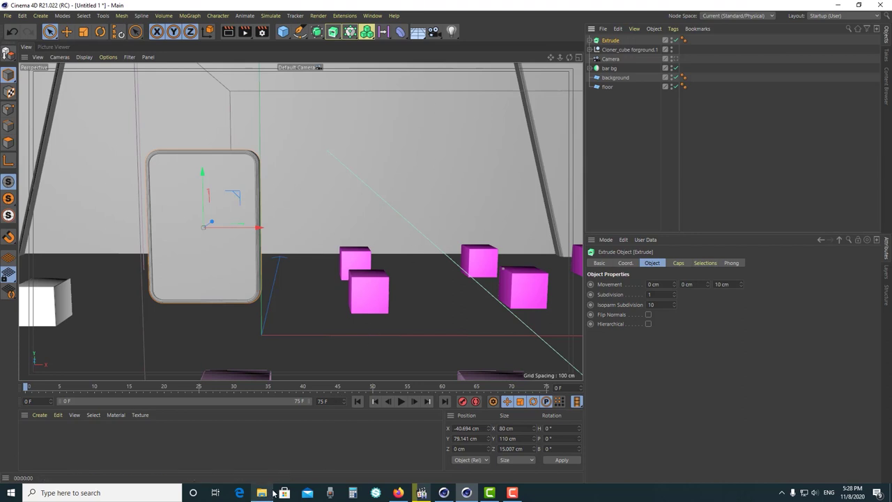
Add a MoText object and clear its placeholder word 'Text'
left_click(188, 16)
key("Escape")
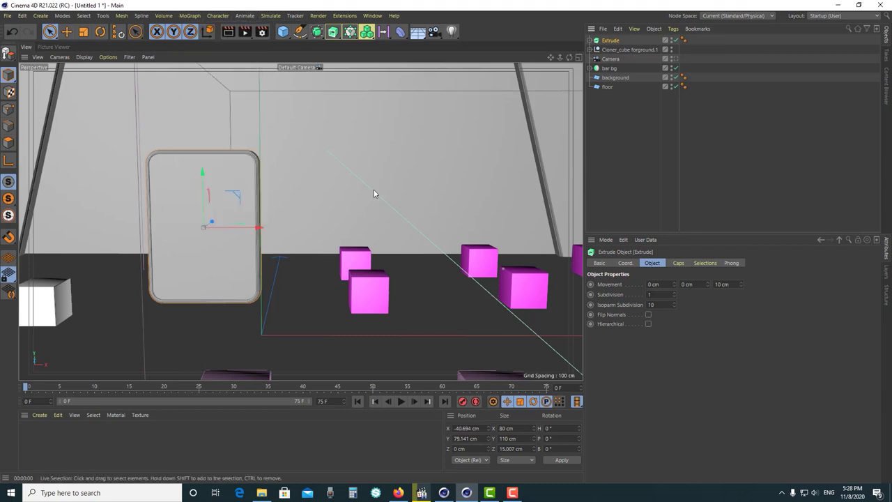
scroll(419, 266, "down", 3)
scroll(418, 266, "down", 3)
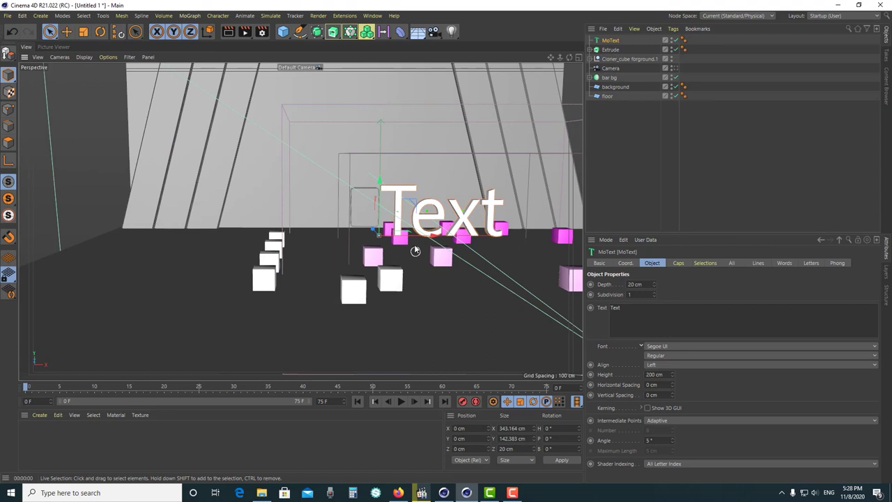
scroll(390, 244, "up", 3)
left_click_drag(345, 257, 302, 276, "alt")
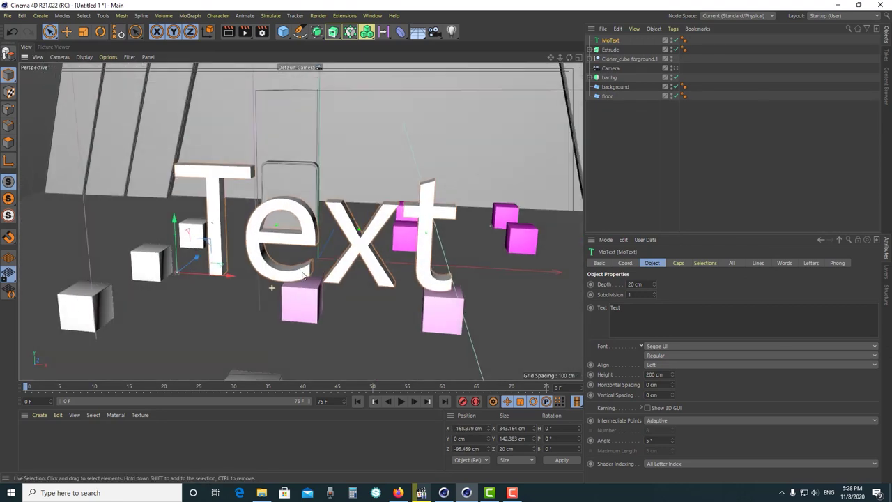
scroll(302, 275, "down", 3)
double_click(614, 307)
key("BackSpace")
type("REPORTS")
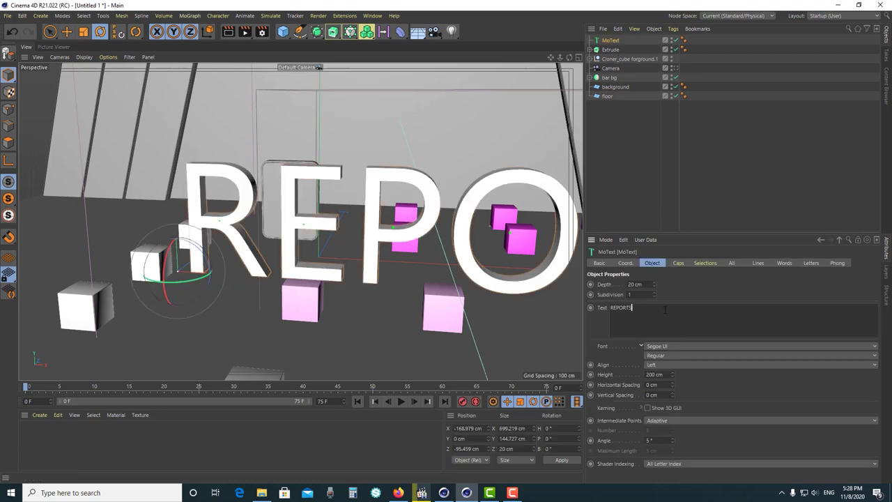
Correct the MoText content so it reads REPORTS
mouse_move(459, 237)
left_mouse_down("alt")
mouse_move(447, 281)
mouse_move(477, 228)
mouse_move(444, 223)
left_mouse_up("alt")
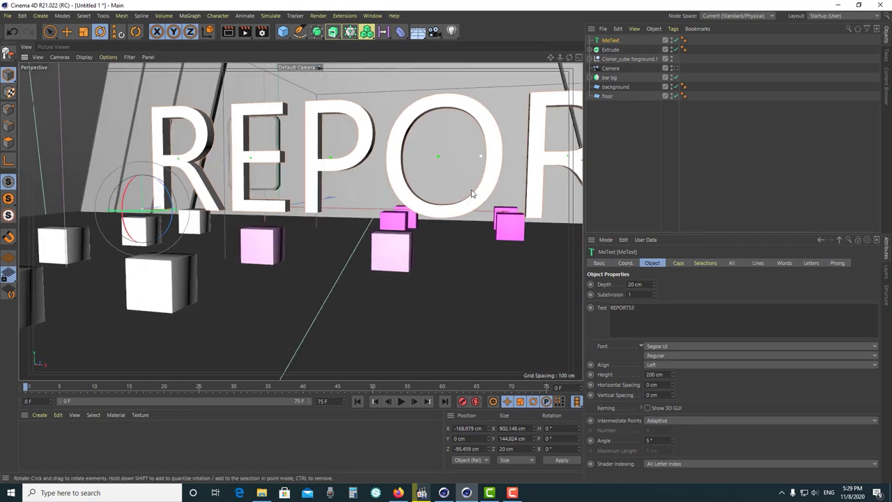
scroll(472, 194, "down", 5)
left_click_drag(473, 247, 481, 209, "alt")
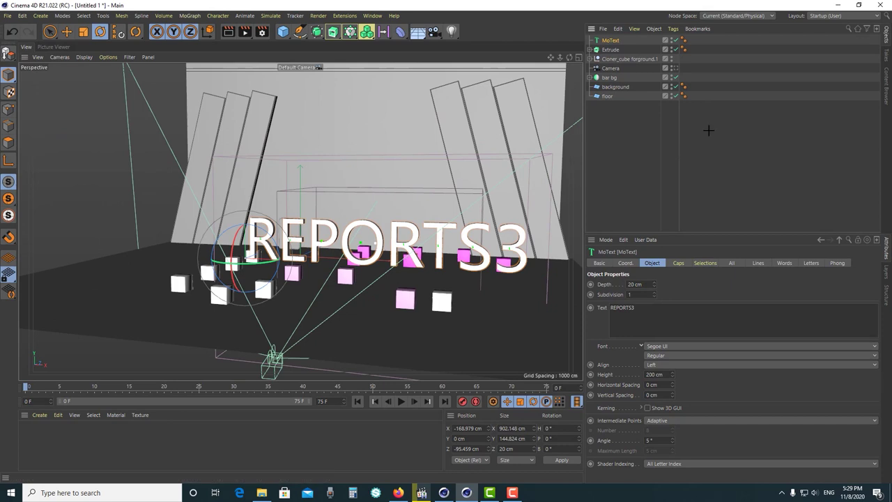
left_click(651, 317)
left_click(672, 189)
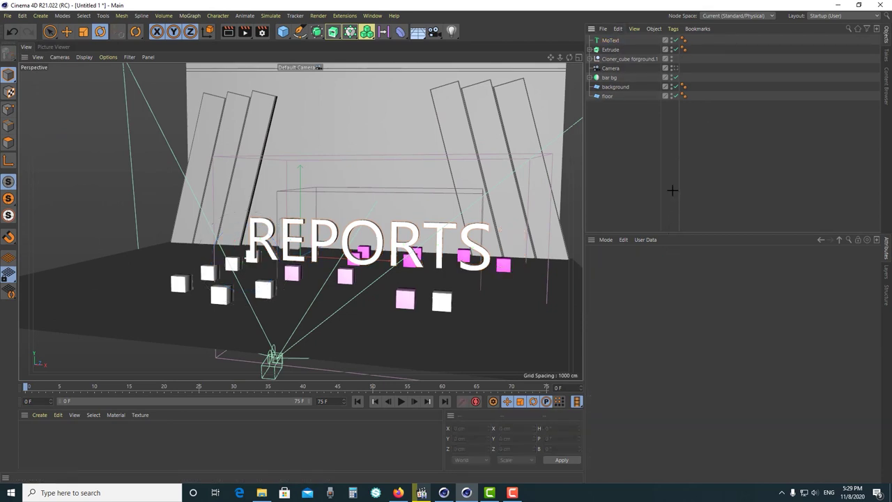
Select the REPORTS text object and orbit to view it from a new angle
left_click(611, 41)
left_click_drag(335, 254, 313, 259, "alt")
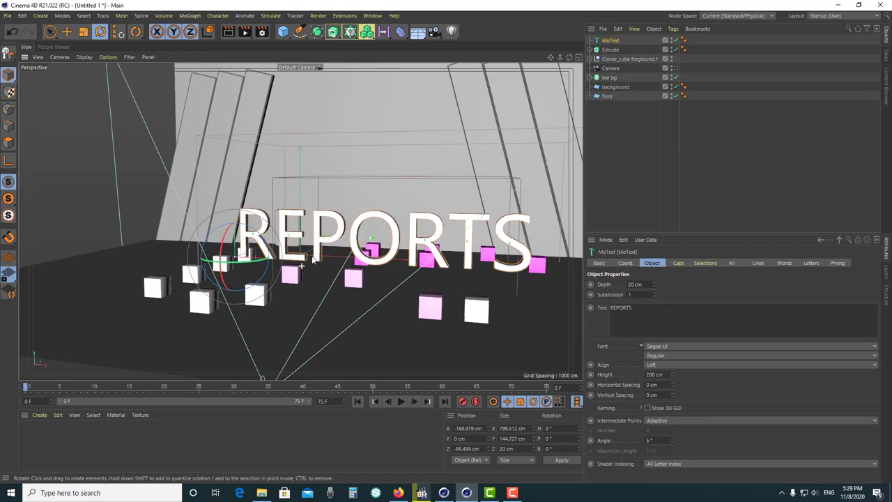
key("space")
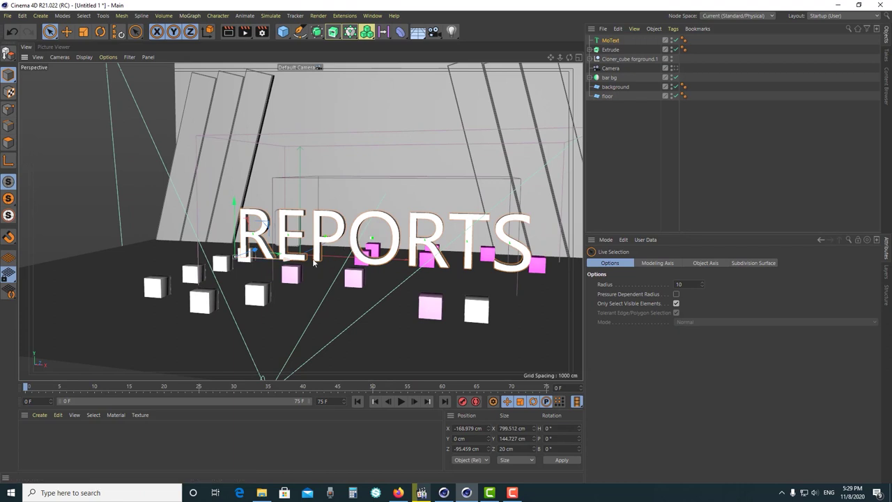
scroll(357, 242, "up", 1)
scroll(359, 239, "up", 1)
scroll(363, 233, "up", 2)
left_click_drag(362, 232, 267, 231, "alt")
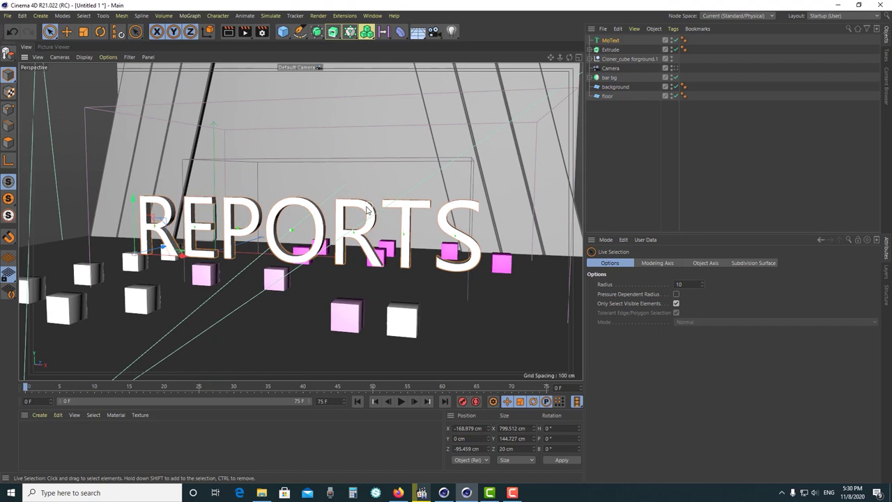
left_click(637, 133)
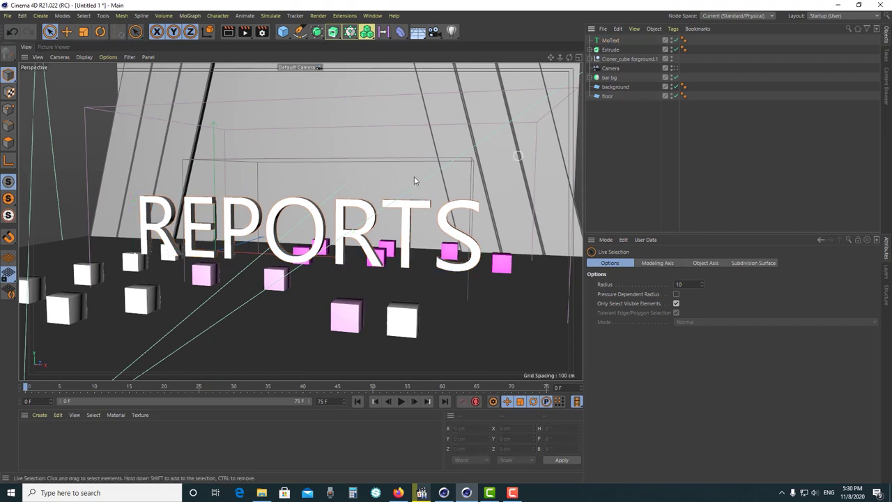
left_click(611, 40)
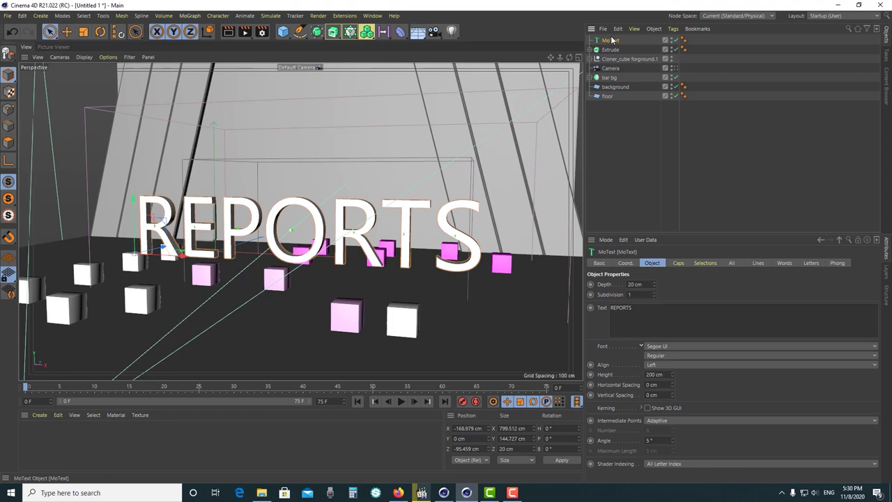
Hide the REPORTS MoText and select the Extrude tile to inspect it
left_click(675, 40)
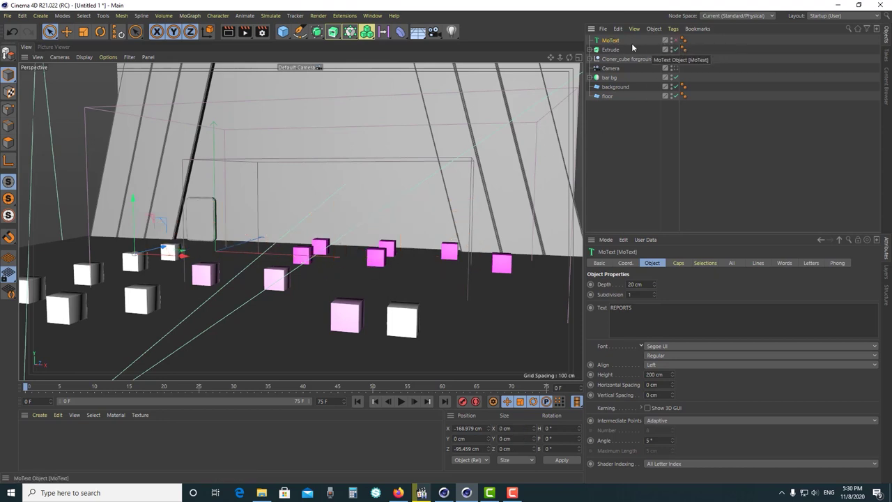
left_click(610, 49)
scroll(201, 247, "up", 4)
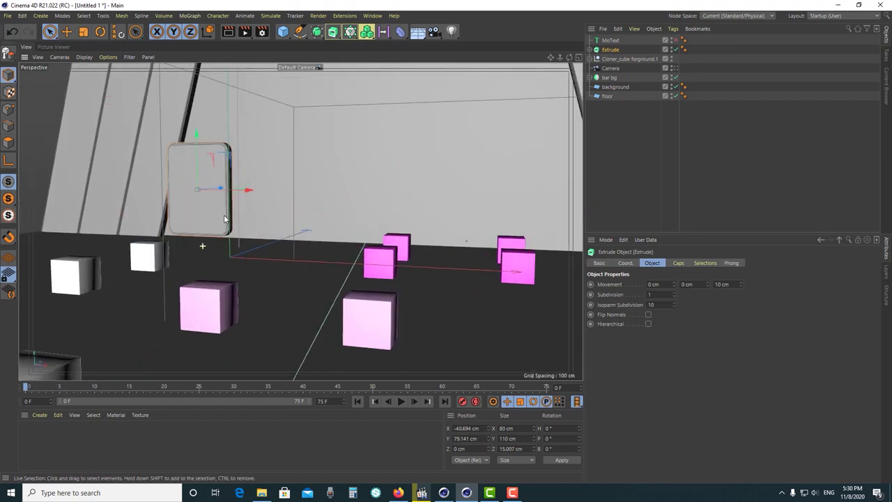
scroll(235, 217, "down", 3)
left_click_drag(235, 212, 218, 200, "alt")
scroll(230, 235, "up", 2)
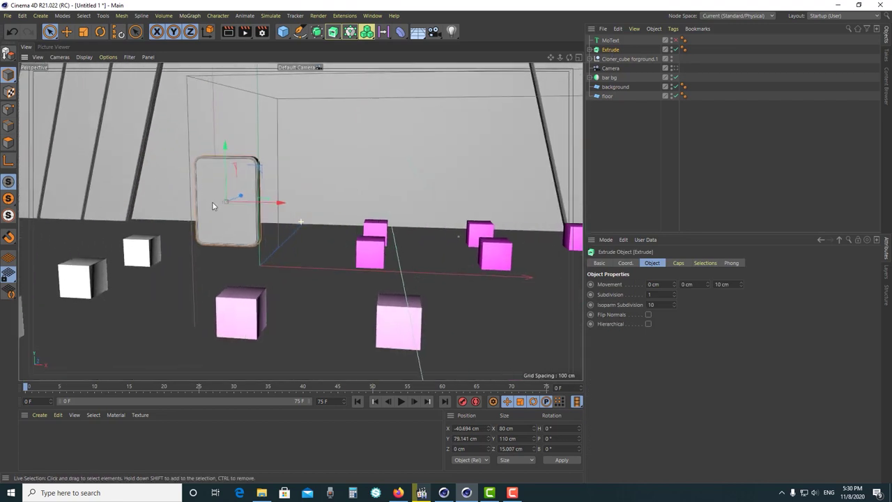
scroll(233, 226, "down", 3)
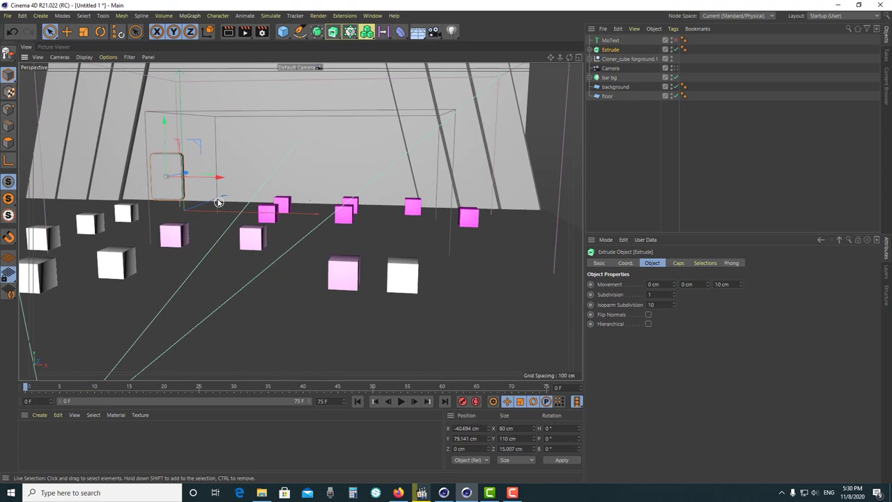
scroll(219, 199, "up", 2)
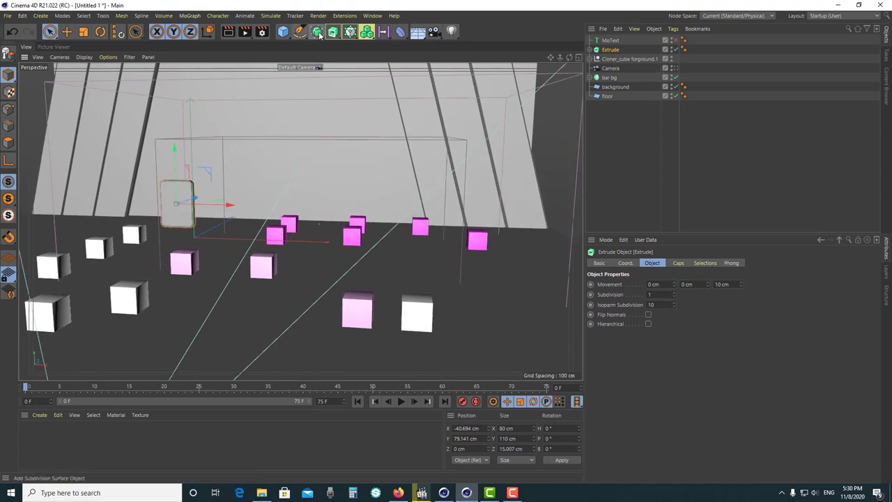
Rename the Extrude object to 'text box'
left_click(350, 37)
left_click(612, 41)
left_click(611, 50)
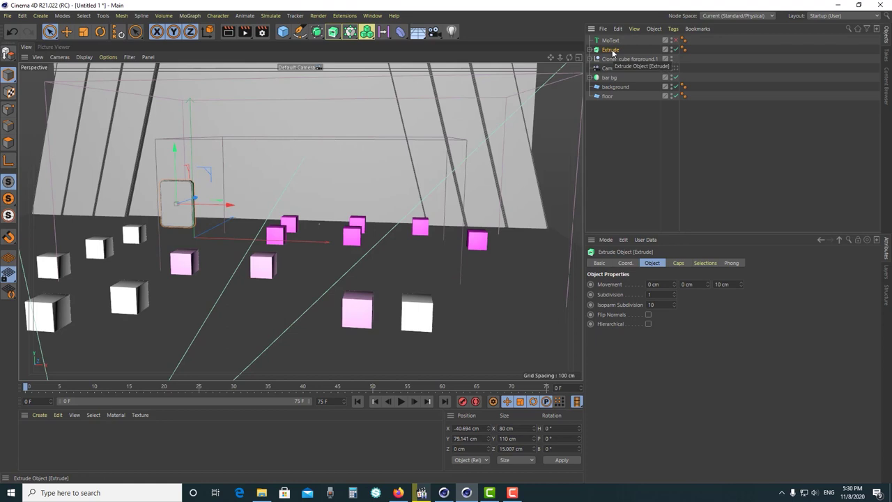
double_click(612, 51)
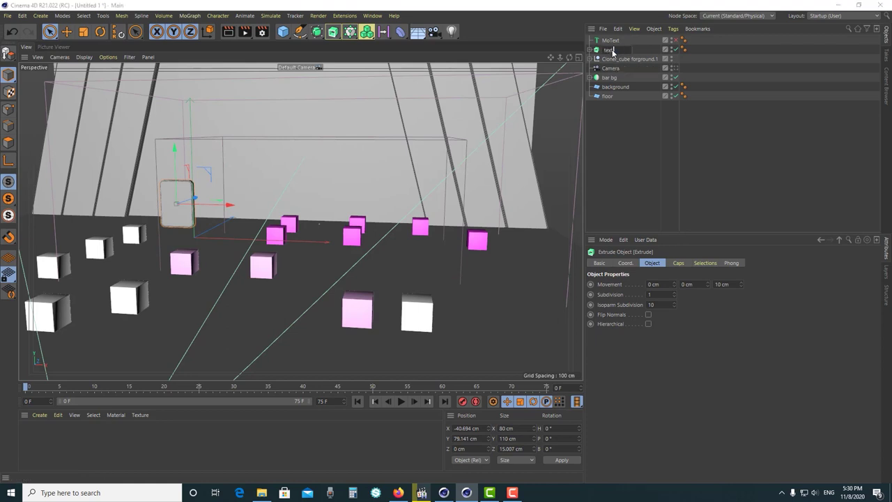
type("text box")
key("Return")
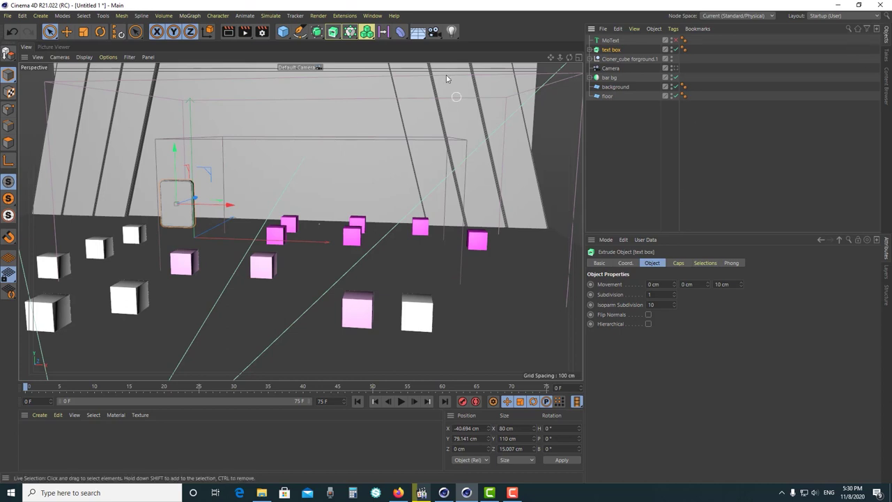
Clone the text box tile into a row of seven with P.Y 0 cm and P.X 87 cm
left_click(350, 32, "alt")
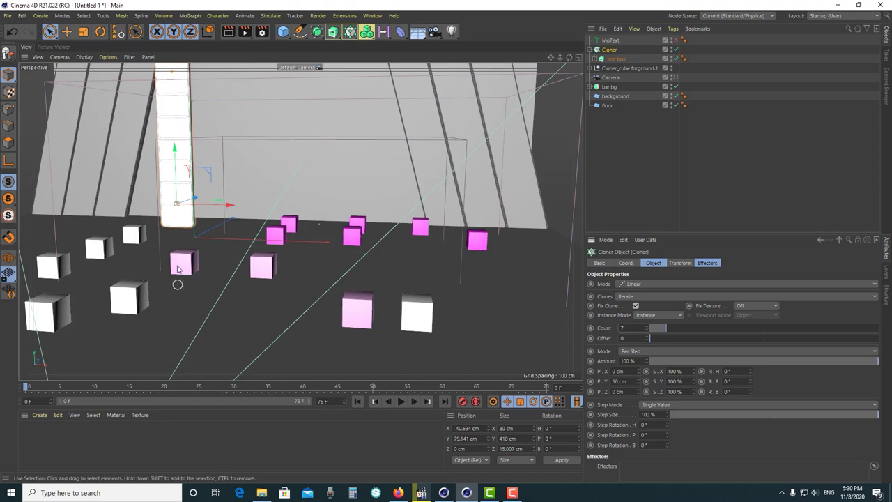
scroll(257, 195, "down", 2)
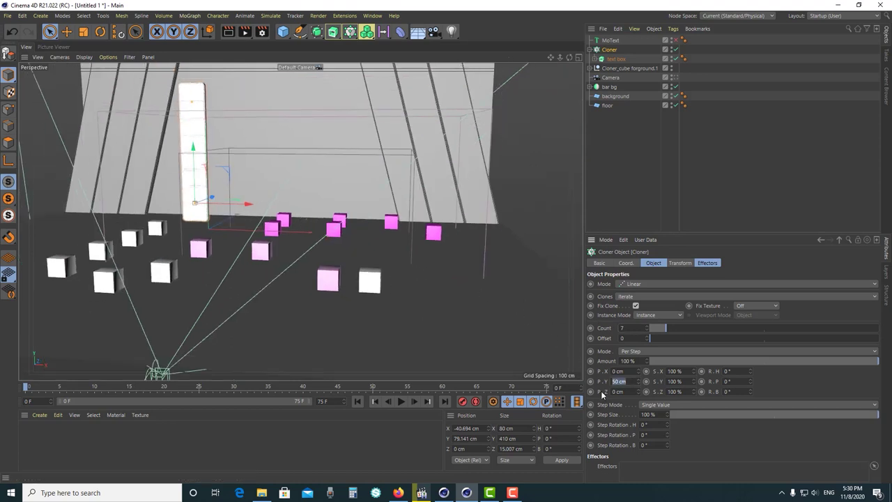
type("0")
key("Return")
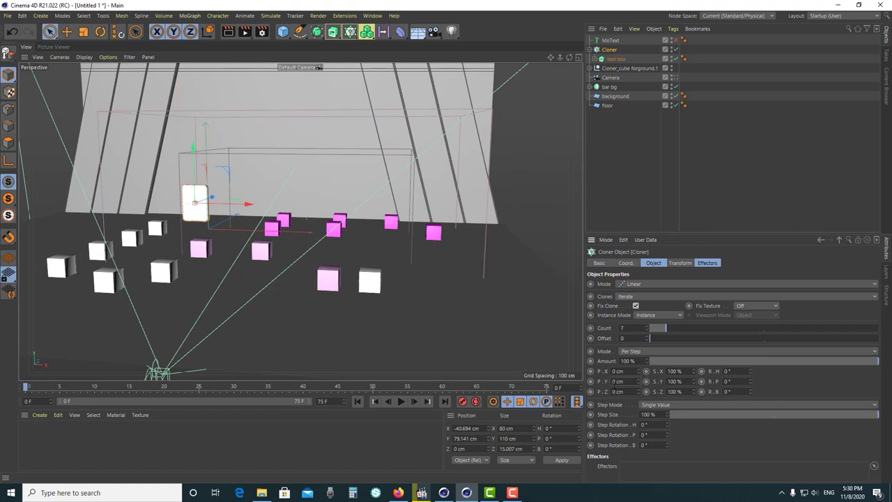
left_click_drag(639, 372, 687, 372)
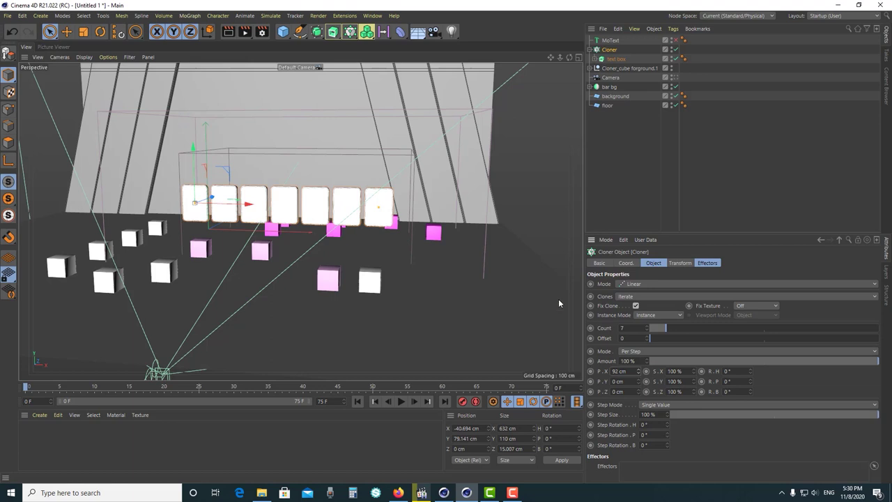
scroll(320, 237, "up", 1)
scroll(286, 227, "up", 1)
scroll(292, 241, "up", 2)
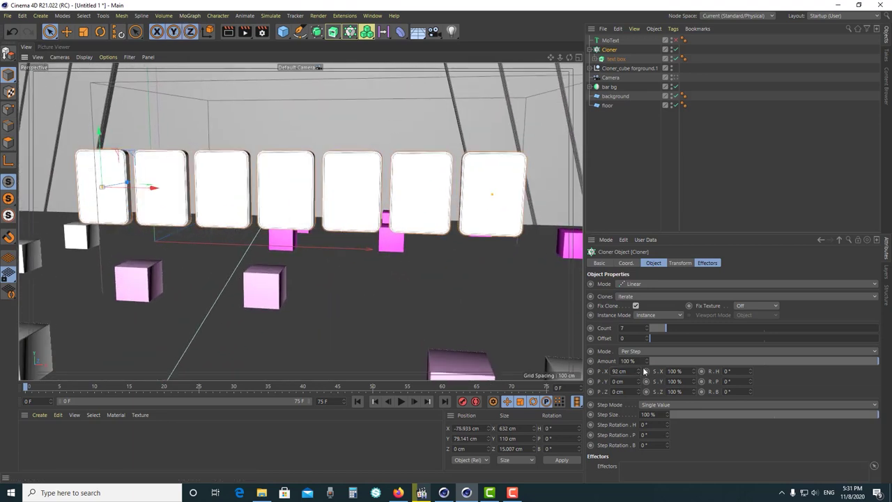
left_click_drag(642, 380, 638, 365)
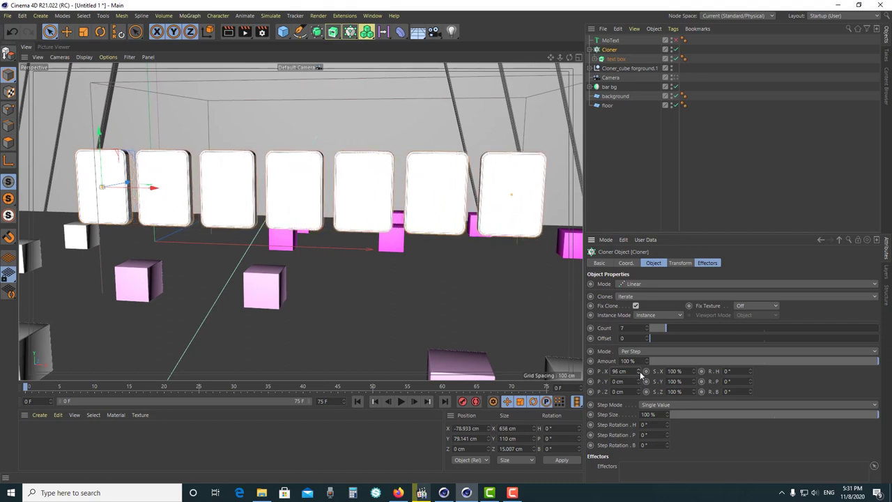
mouse_move(480, 332)
left_mouse_down("alt")
mouse_move(384, 247)
mouse_move(330, 302)
left_mouse_up("alt")
scroll(328, 313, "down", 3)
scroll(325, 324, "up", 1)
Duplicate the tile Cloner as Cloner.1 and collapse its hierarchy
left_click(679, 145)
left_click_drag(609, 52, 612, 50)
left_click(592, 59)
Assign the copied cloner to the cube foreground layer
left_click(610, 59)
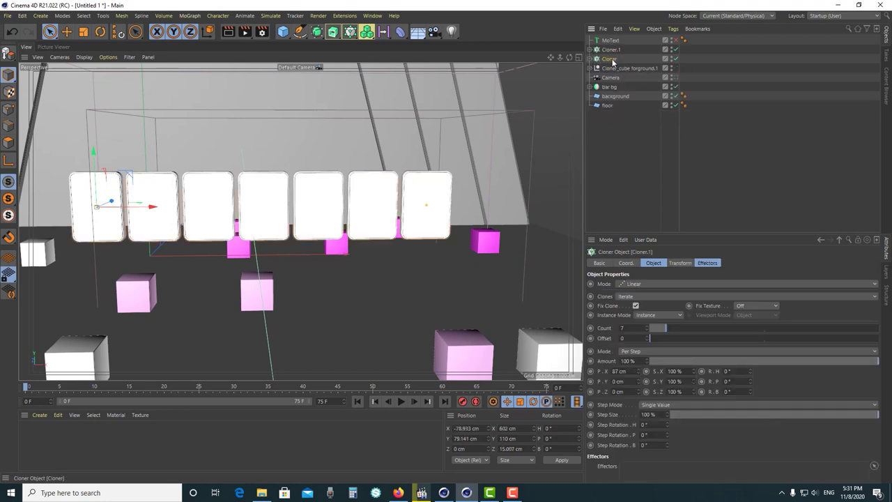
left_click(671, 60)
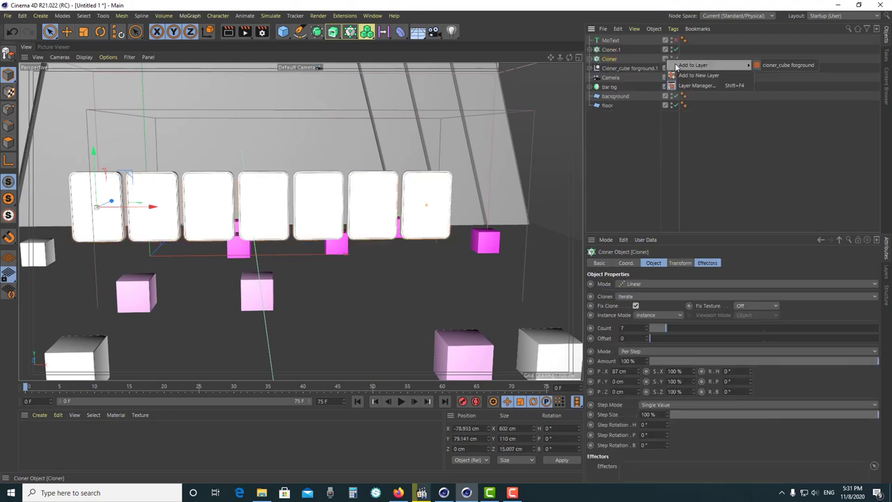
left_click(784, 67)
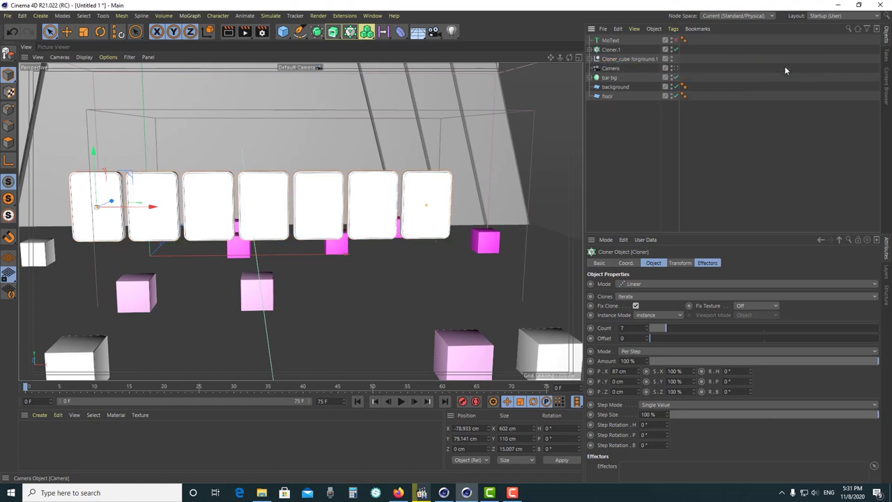
left_click(728, 131)
Make Cloner.1 editable with C and rename the group 'cloner text box'
left_click(616, 51)
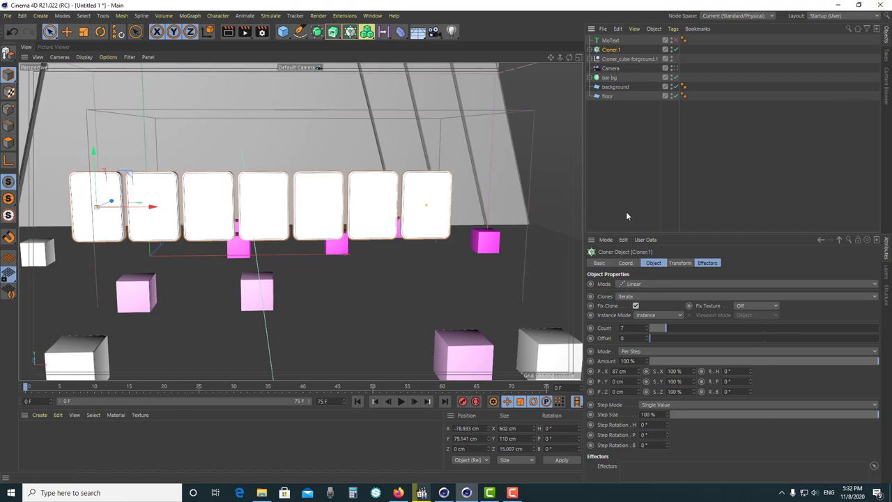
key("c")
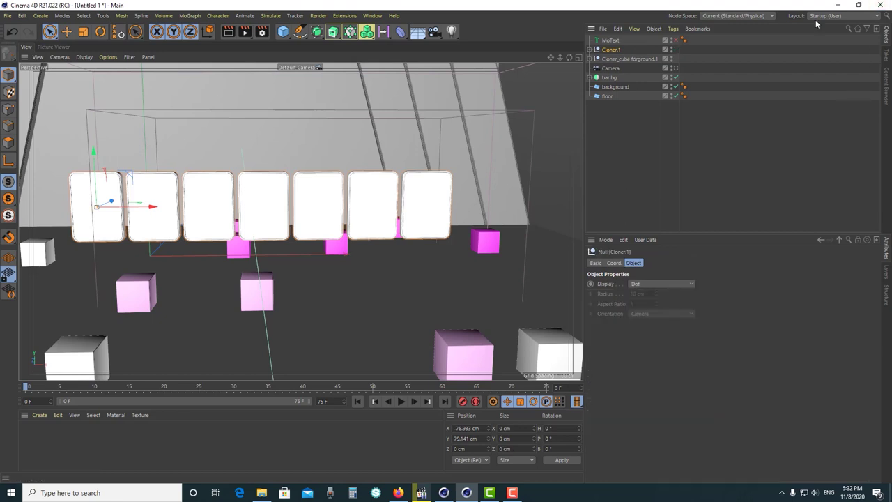
double_click(612, 49)
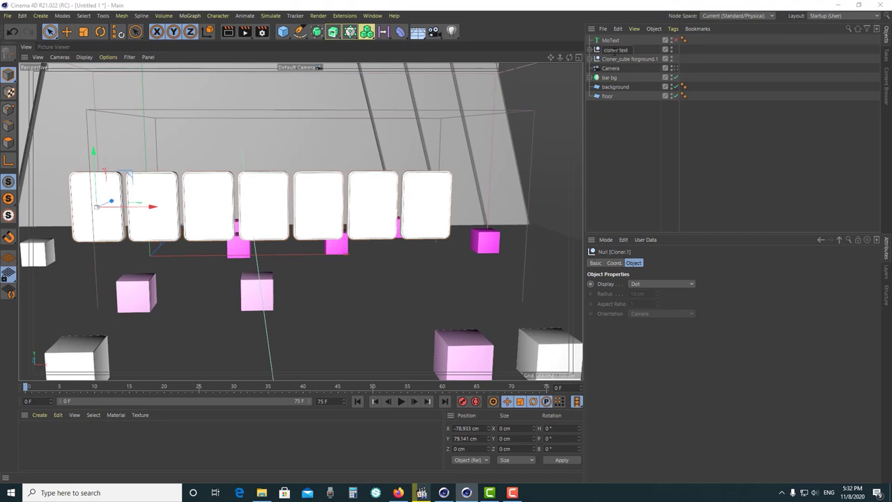
type("box")
key("Return")
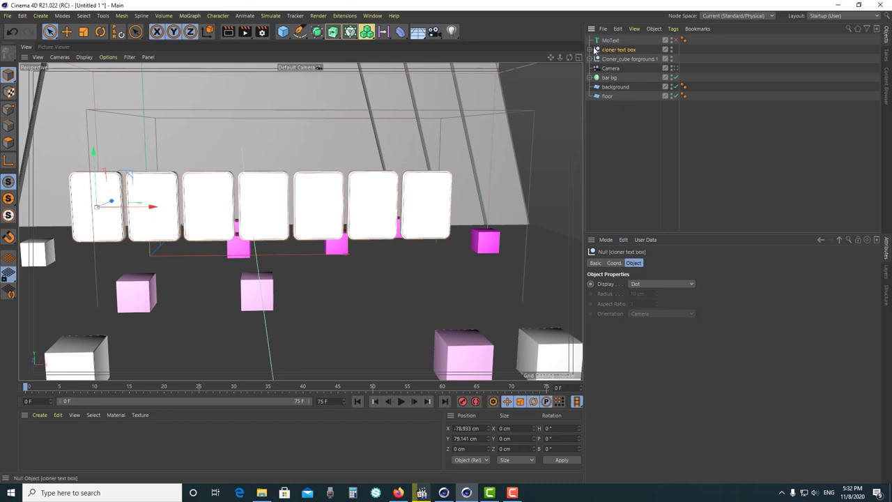
left_click(591, 49)
Check each separate tile, text box 0 through text box 6, ending on text box 1
left_click(624, 60)
left_click(623, 68)
left_click(622, 77)
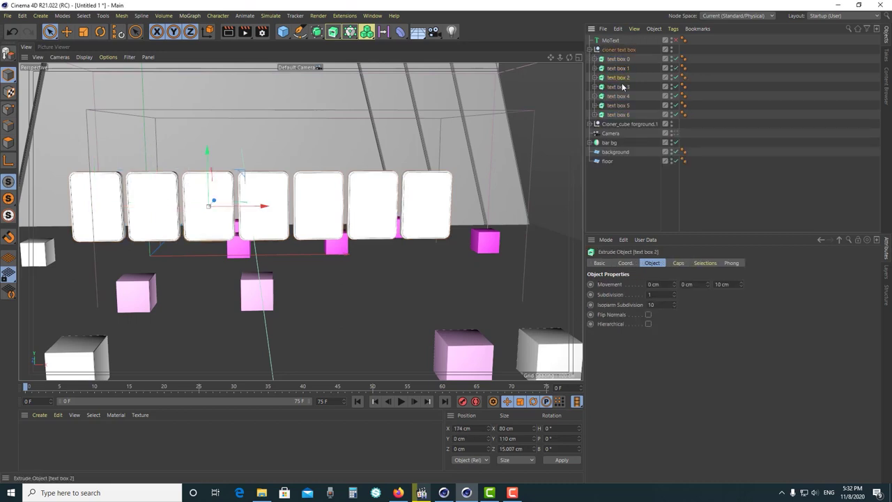
left_click(620, 115)
key("Up")
key("Up")
key("Up")
key("Up")
key("Up")
key("Up")
left_click(616, 68)
left_click(617, 77)
left_click(615, 87)
left_click(615, 96)
left_click(615, 106)
left_click(615, 115)
left_click(616, 105)
left_click(616, 96)
left_click(616, 87)
left_click(617, 78)
left_click(618, 69)
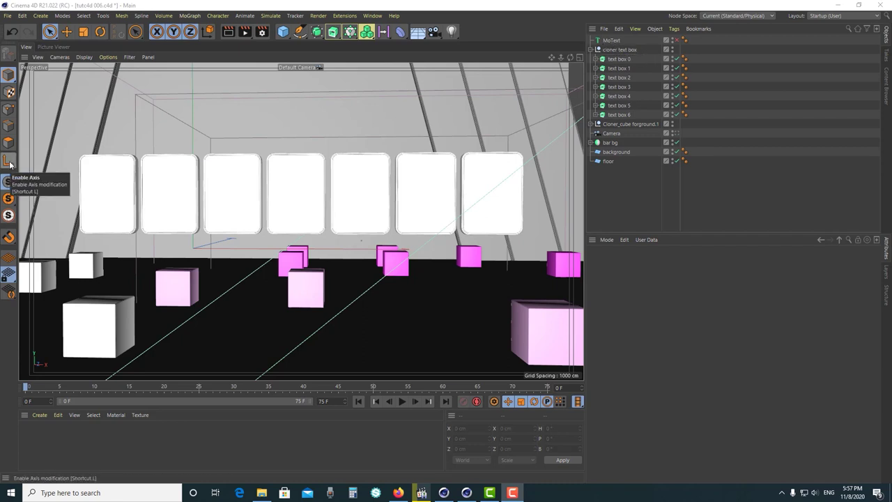
Add a Text spline reading R and slide it toward the tile row
left_click(302, 33)
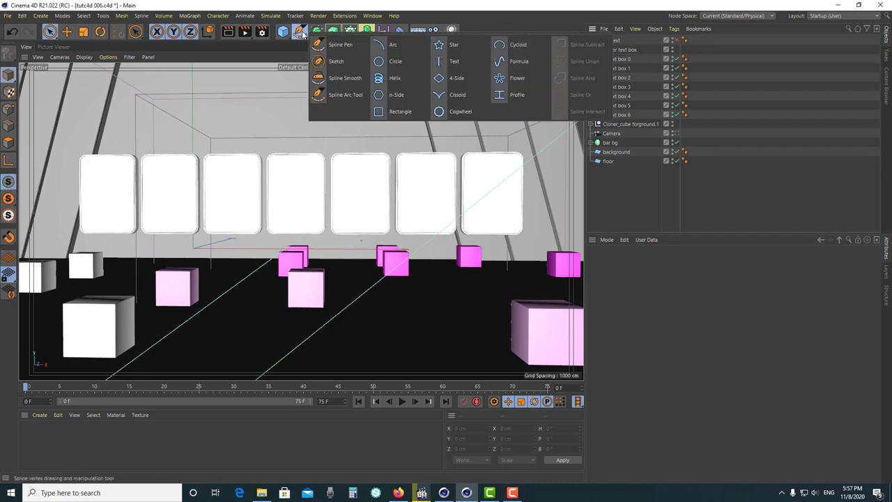
left_click(454, 62)
mouse_move(232, 248)
left_mouse_down()
mouse_move(177, 244)
mouse_move(578, 282)
left_mouse_up()
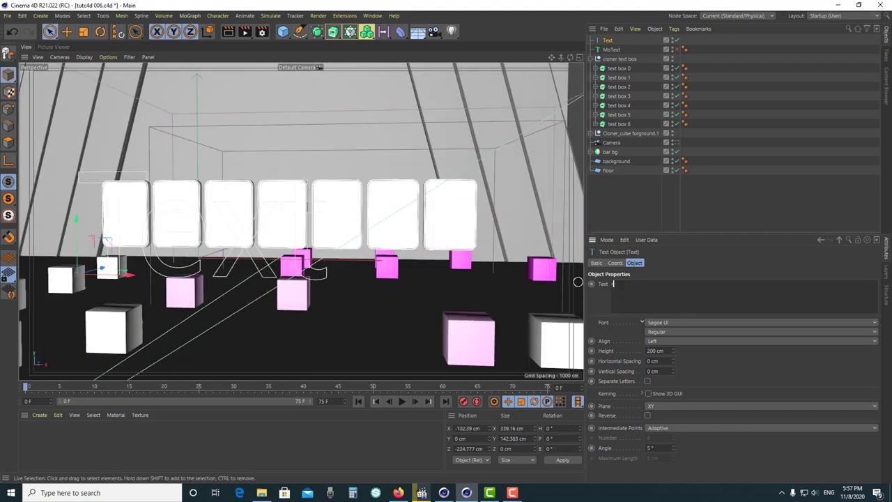
key("e")
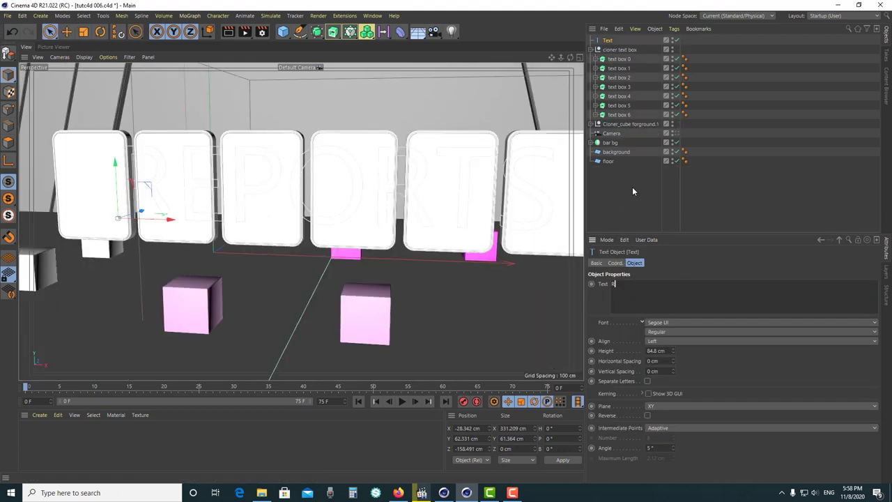
left_click(613, 40)
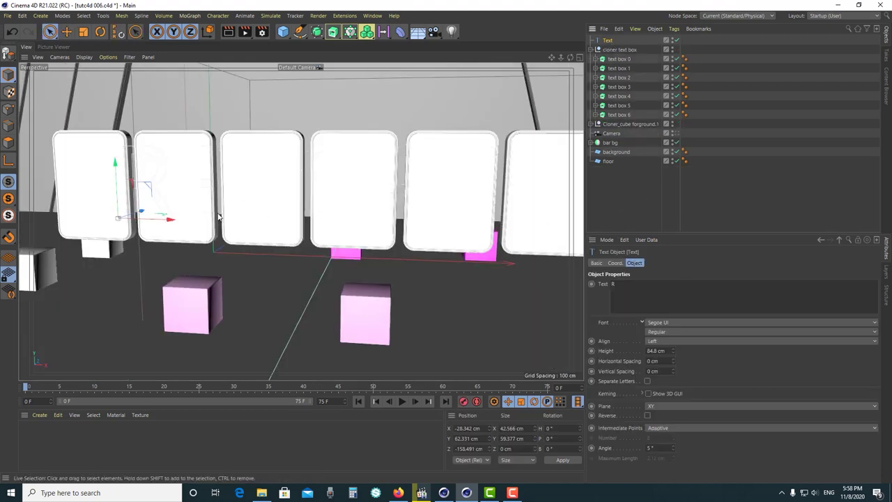
mouse_move(145, 202)
left_mouse_down()
mouse_move(95, 188)
mouse_move(174, 242)
left_mouse_up()
scroll(95, 185, "up", 3)
mouse_move(179, 209)
left_mouse_down()
mouse_move(39, 216)
mouse_move(81, 233)
left_mouse_up()
Position the R precisely on the first white tile using the four-view layout
key("F5")
left_click_drag(407, 287, 415, 298)
scroll(446, 106, "up", 5)
scroll(446, 106, "up", 5)
left_click_drag(445, 102, 404, 91)
left_click(297, 57)
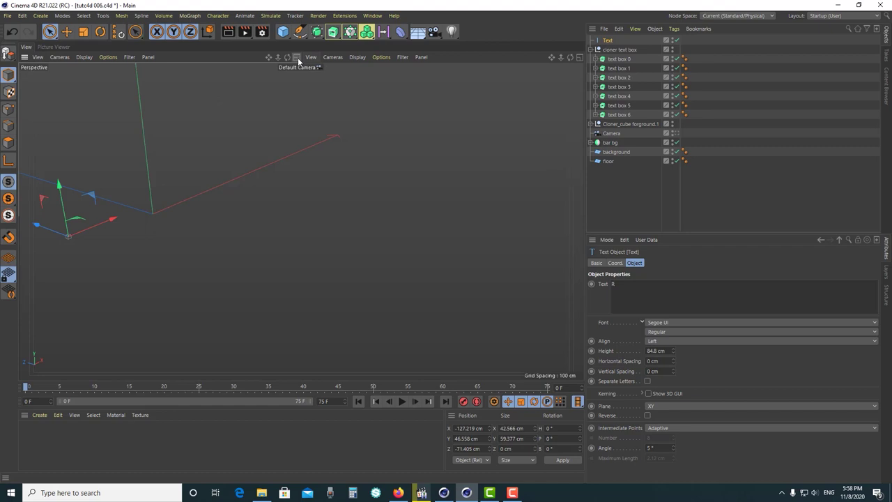
middle_click_drag(242, 231, 420, 172, "alt")
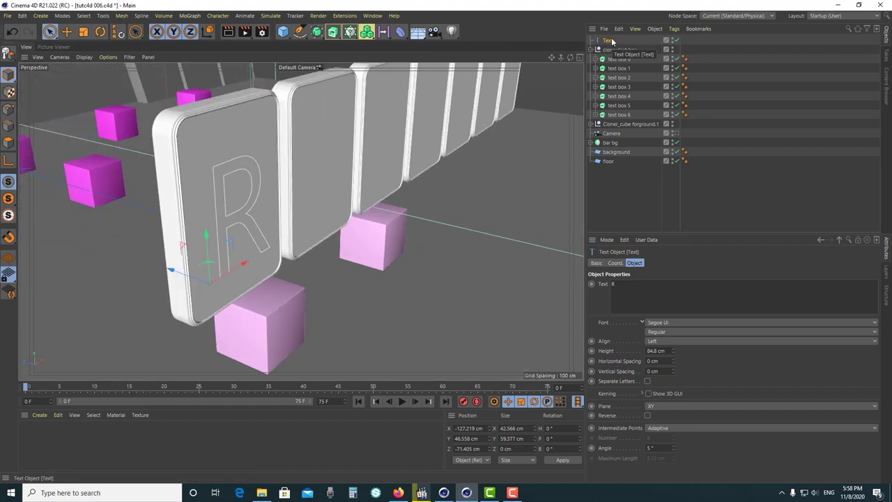
Change the R's font from Segoe UI to Oswald
left_click(679, 324)
left_click(662, 195)
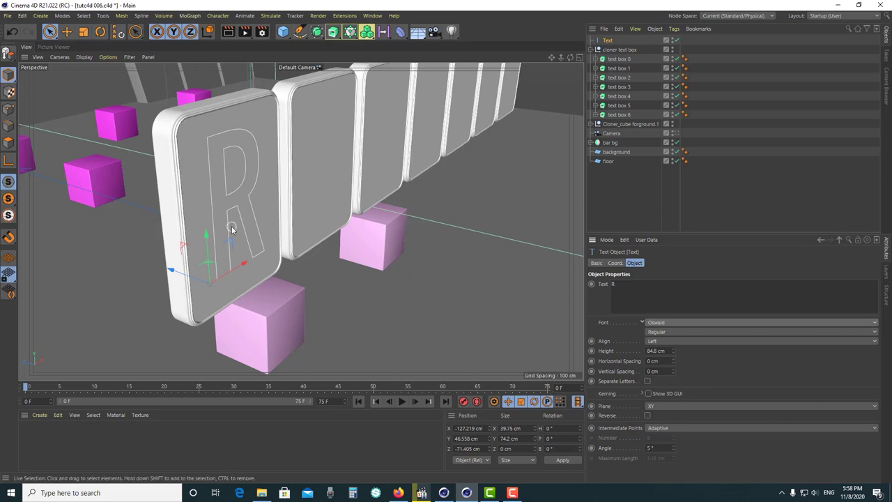
scroll(237, 215, "up", 1)
left_click_drag(273, 262, 225, 253, "alt")
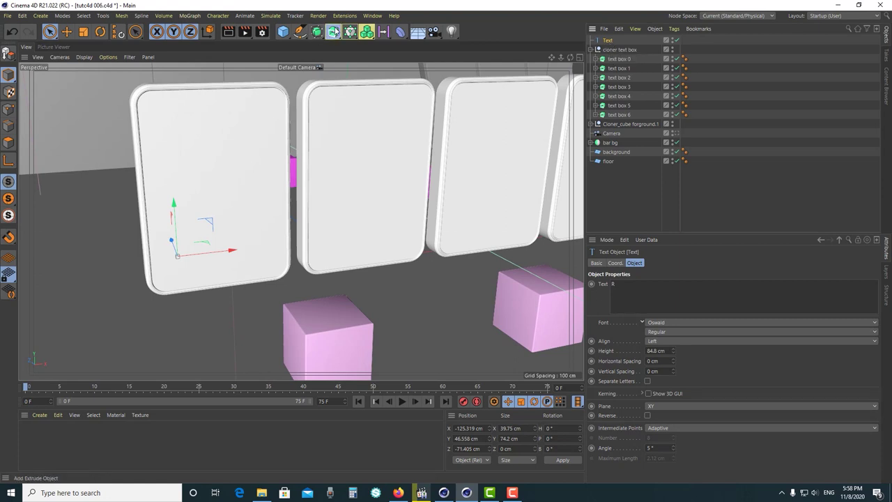
Extrude the R with a Movement Z depth of 10 cm and adjust its position
left_click(334, 31, "alt")
left_click_drag(172, 276, 223, 298, "alt")
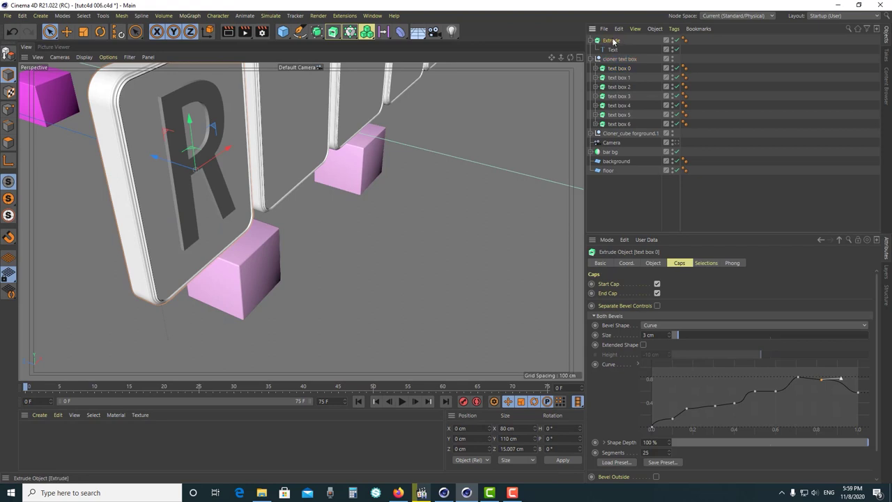
left_click_drag(147, 247, 261, 272)
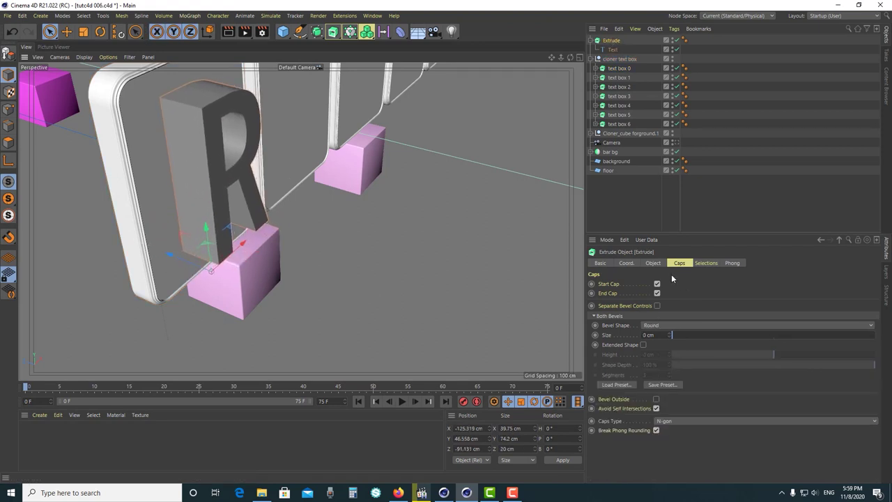
left_click(630, 262)
left_click(653, 262)
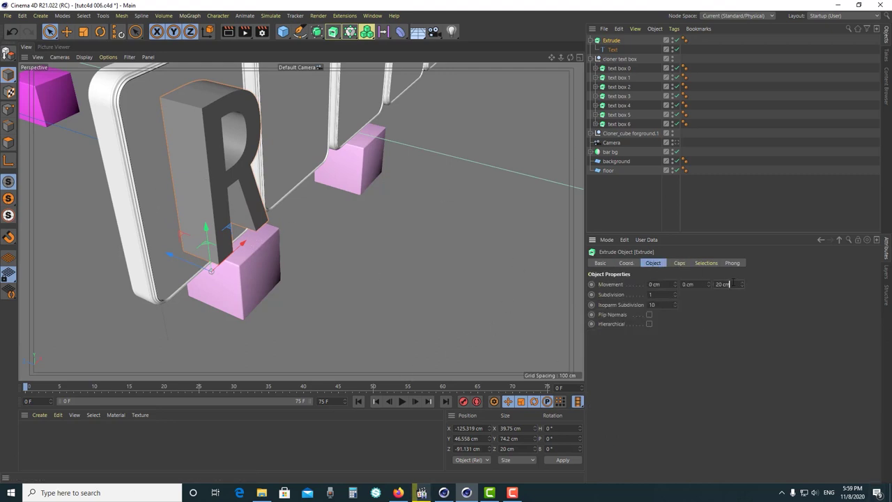
type("10")
key("Return")
left_click_drag(149, 209, 171, 202, "alt")
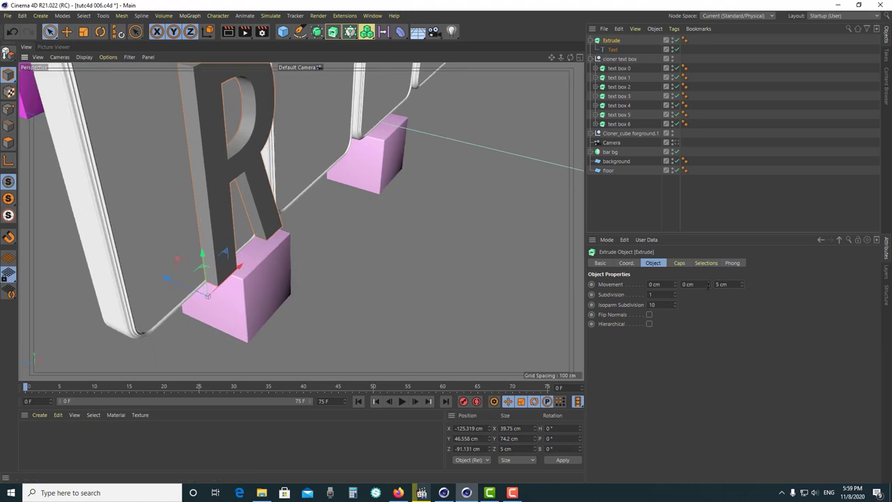
middle_click(562, 107)
left_click_drag(335, 308, 340, 326)
scroll(395, 133, "up", 5)
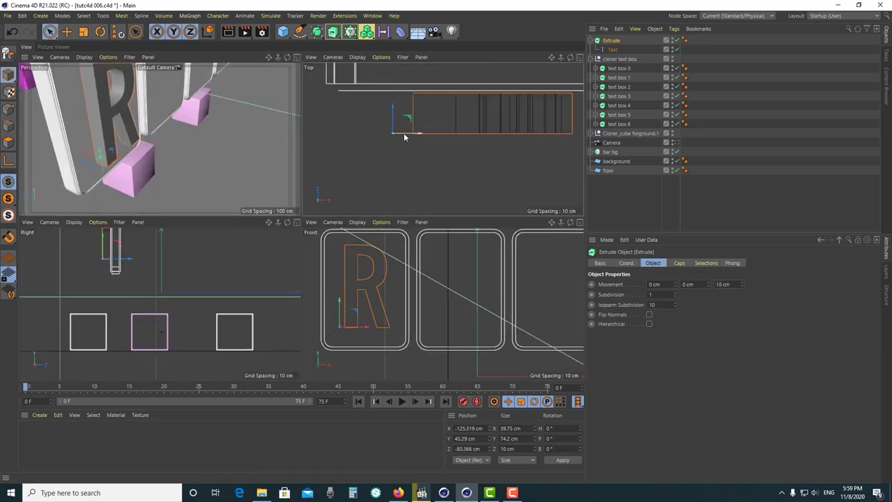
left_click_drag(395, 132, 379, 112)
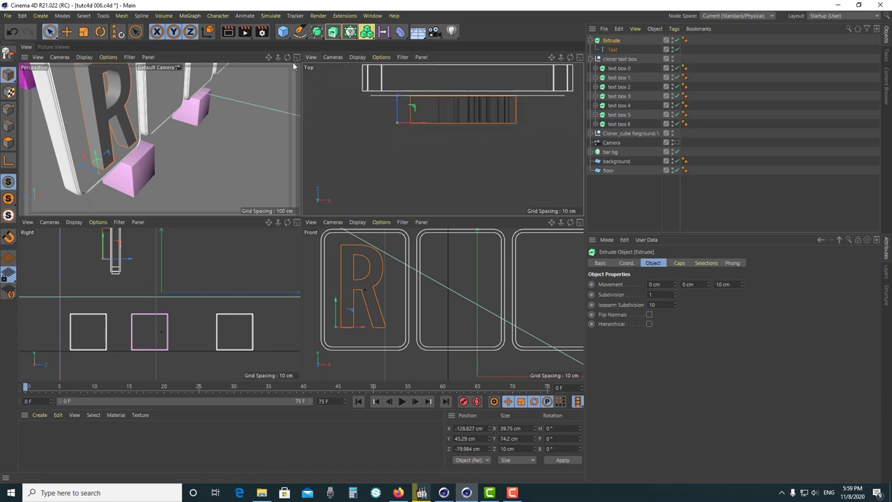
left_click(293, 57)
Try stepped, rounded and angled bevel presets on the R, with 12 segments
left_click(686, 263)
left_click(613, 384)
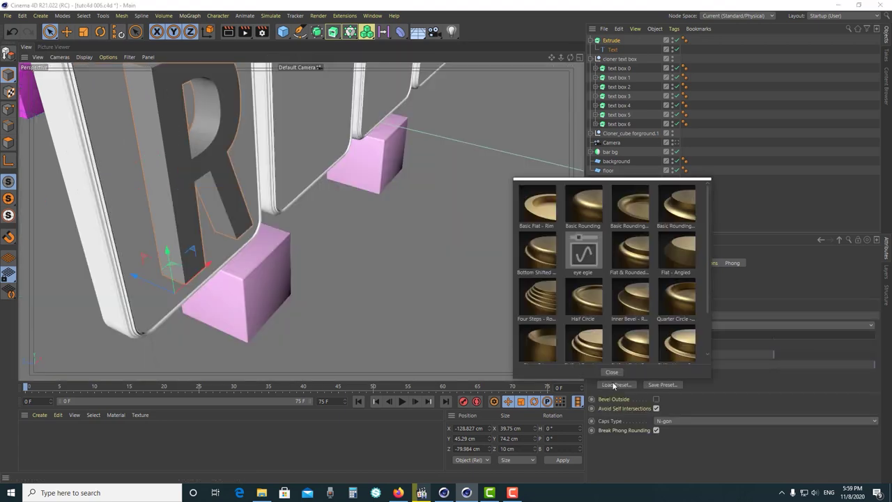
left_click(545, 296)
mouse_move(455, 249)
left_mouse_down("alt")
mouse_move(295, 227)
mouse_move(230, 168)
mouse_move(169, 136)
left_mouse_up("alt")
scroll(169, 135, "up", 3)
mouse_move(169, 136)
right_mouse_down("alt")
mouse_move(257, 176)
mouse_move(439, 299)
right_mouse_up("alt")
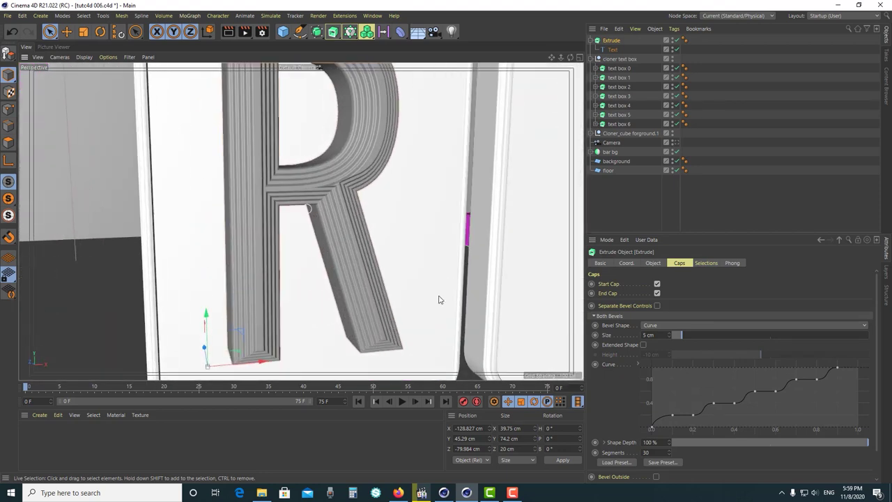
left_click(619, 464)
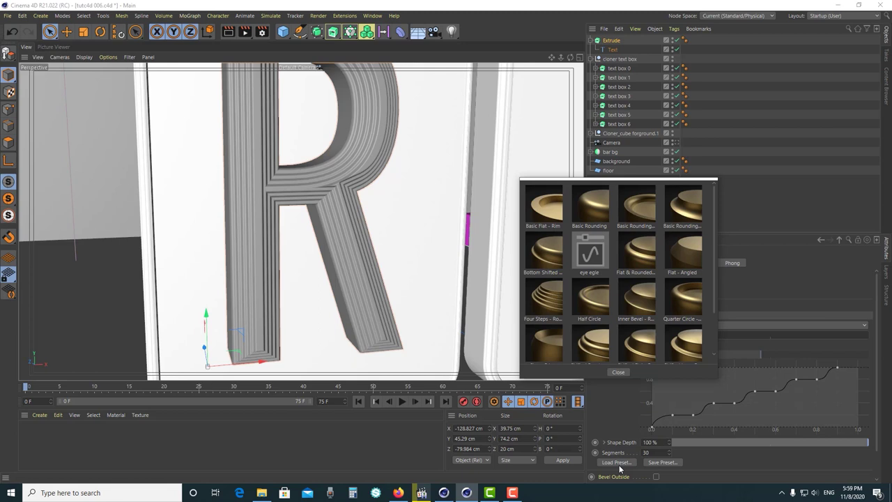
left_click(589, 206)
left_click(617, 462)
left_click(636, 205)
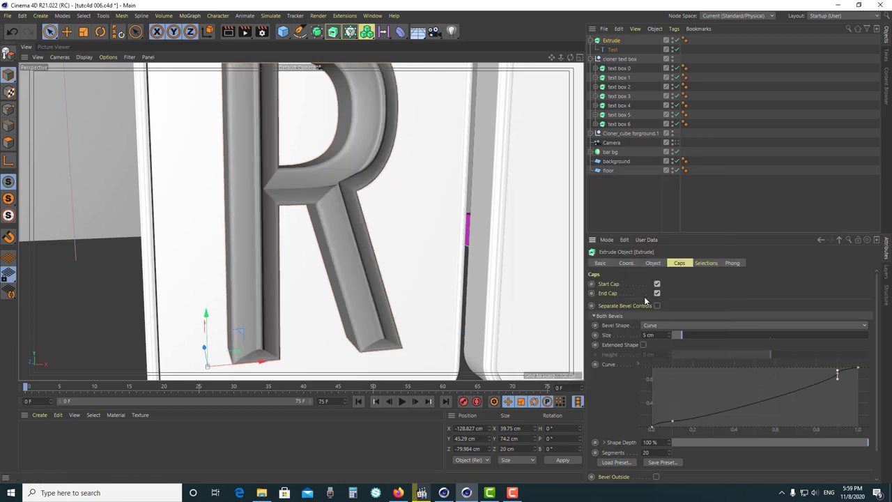
scroll(325, 191, "down", 3)
mouse_move(326, 190)
left_mouse_down("alt")
mouse_move(313, 145)
mouse_move(320, 141)
mouse_move(305, 167)
left_mouse_up("alt")
scroll(306, 166, "up", 3)
left_click_drag(669, 453, 670, 465)
Apply a curved bevel preset and set the Bevel Size to 1.5 cm
left_click(617, 462)
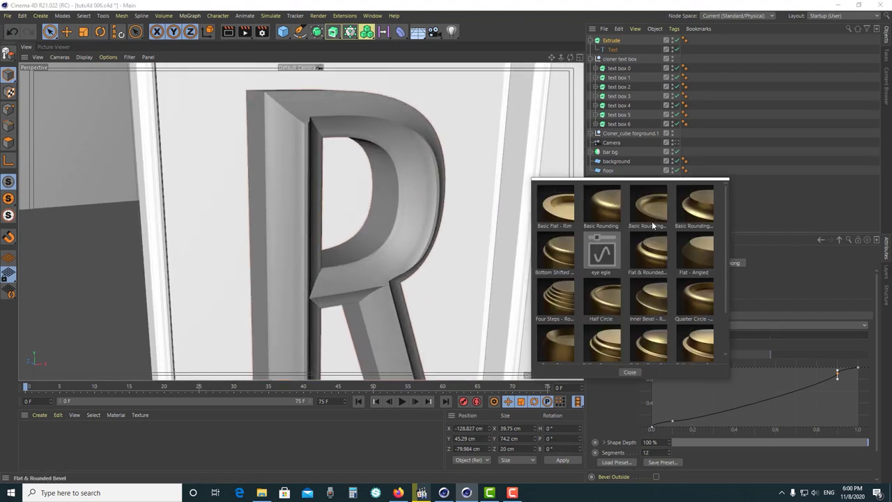
left_click(653, 225)
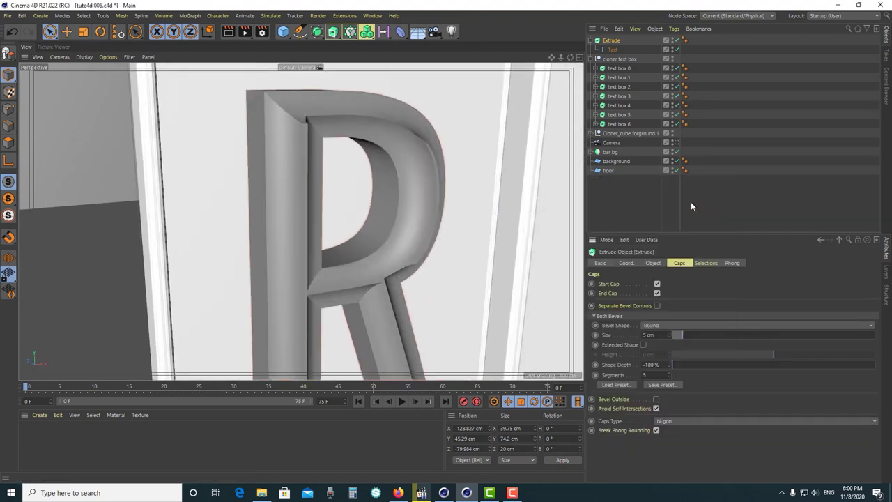
left_click(617, 384)
left_click(636, 207)
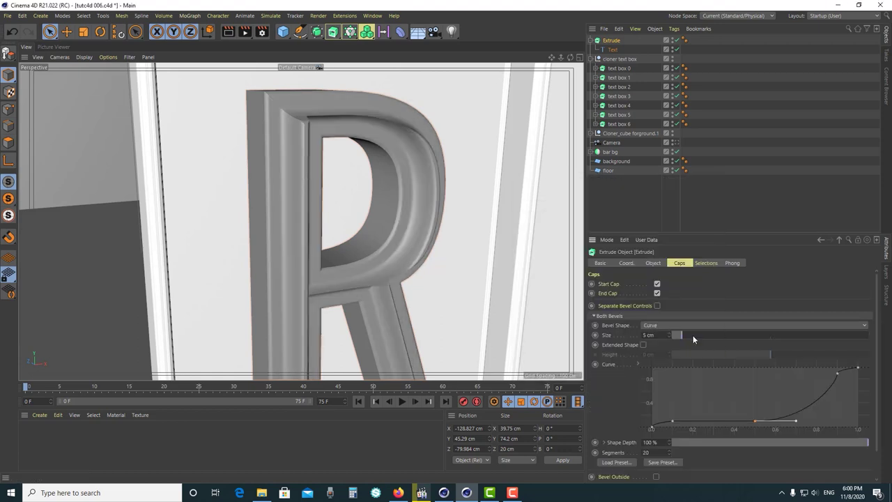
scroll(442, 299, "down", 2)
scroll(446, 311, "down", 2)
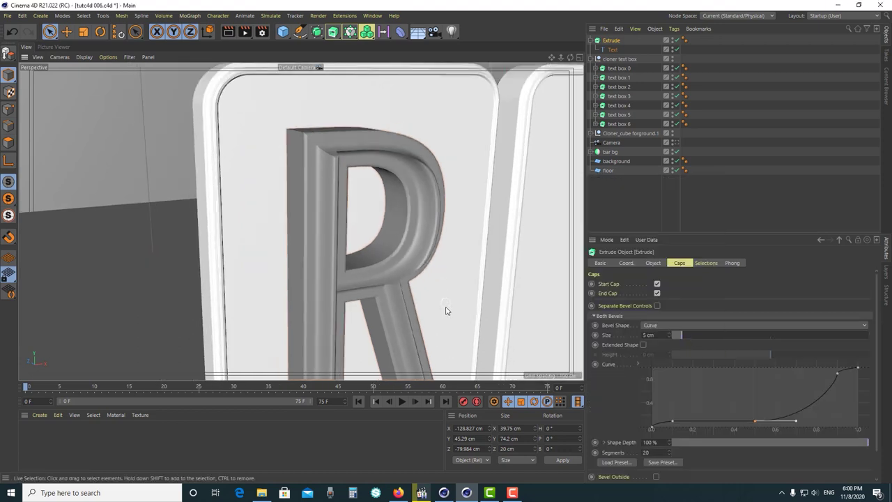
mouse_move(431, 278)
left_mouse_down("alt")
mouse_move(324, 257)
mouse_move(365, 217)
mouse_move(437, 175)
left_mouse_up("alt")
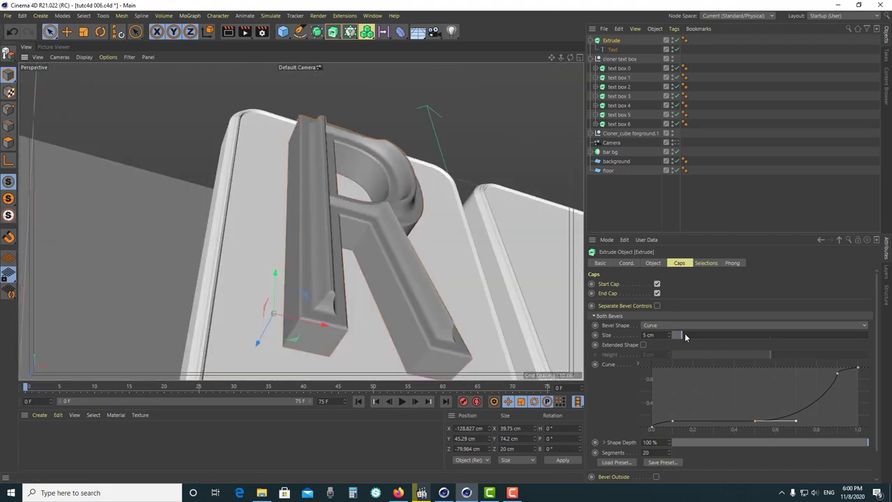
left_click_drag(670, 335, 673, 338)
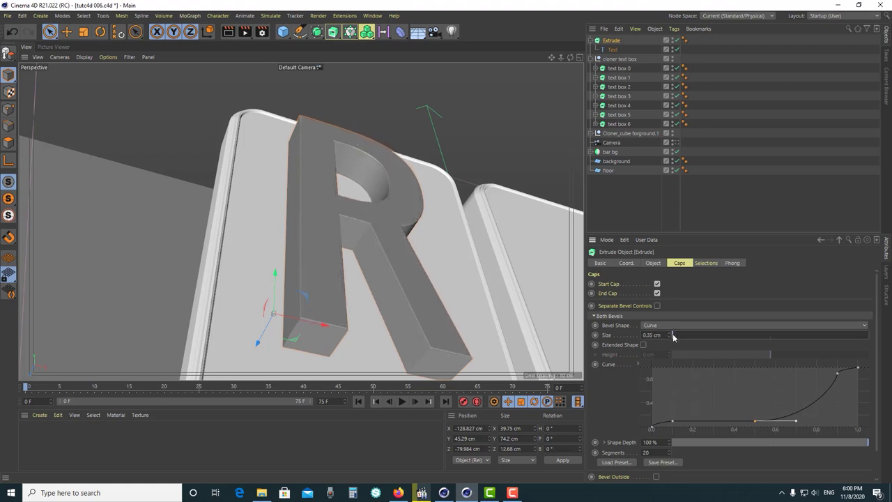
key("Return")
Select the R text outline and frame it in the view
left_click_drag(380, 276, 590, 431, "alt")
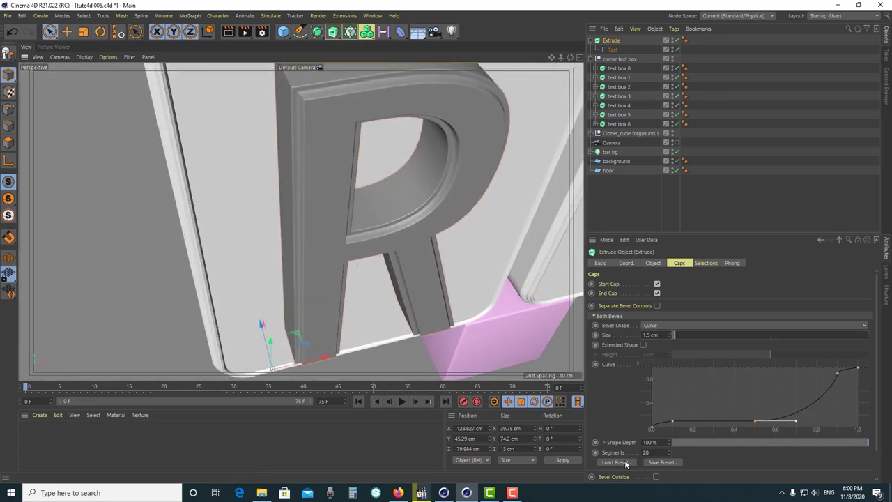
scroll(309, 169, "down", 10)
left_click(612, 49)
key("o")
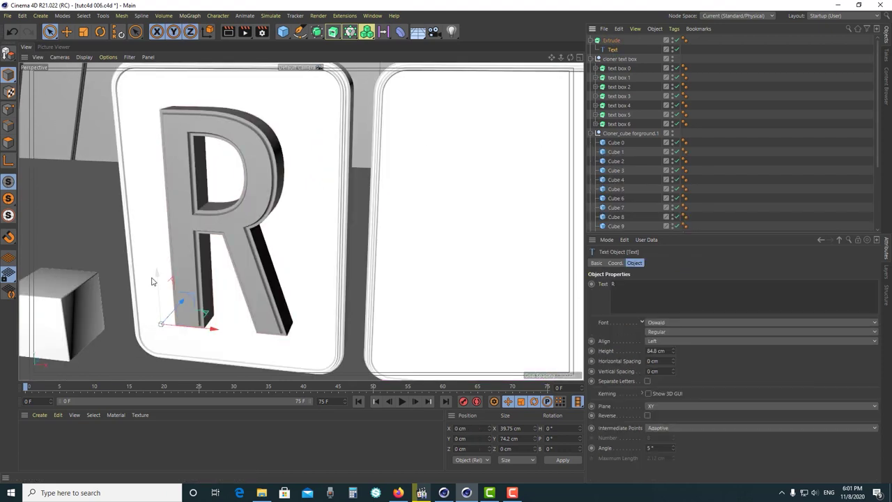
Rename the letter's Extrude object to R
left_click(6, 165)
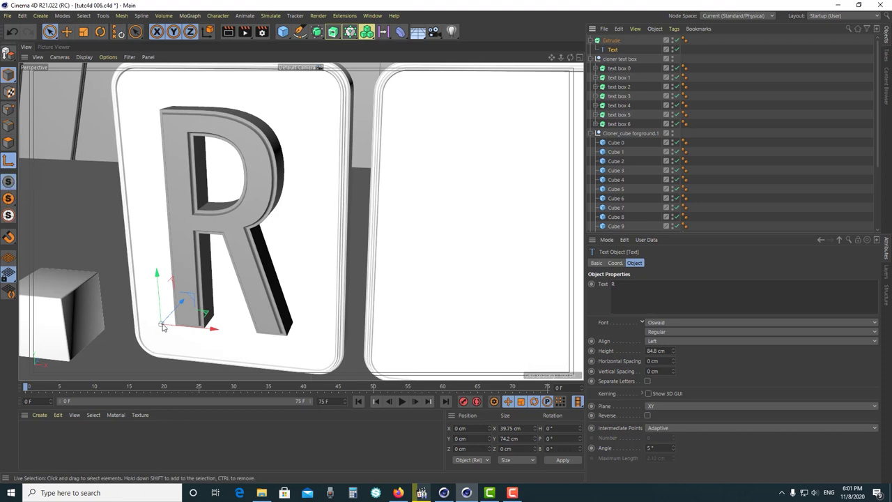
left_click(592, 59)
double_click(612, 41)
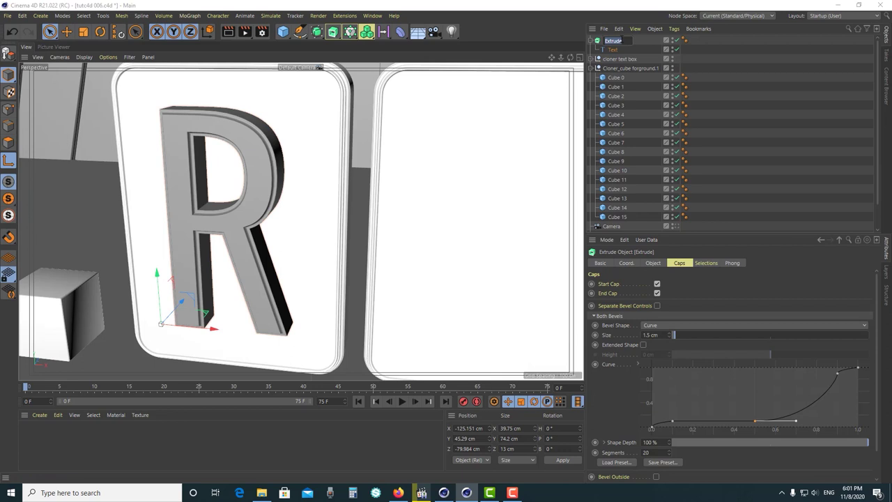
type("R")
key("Return")
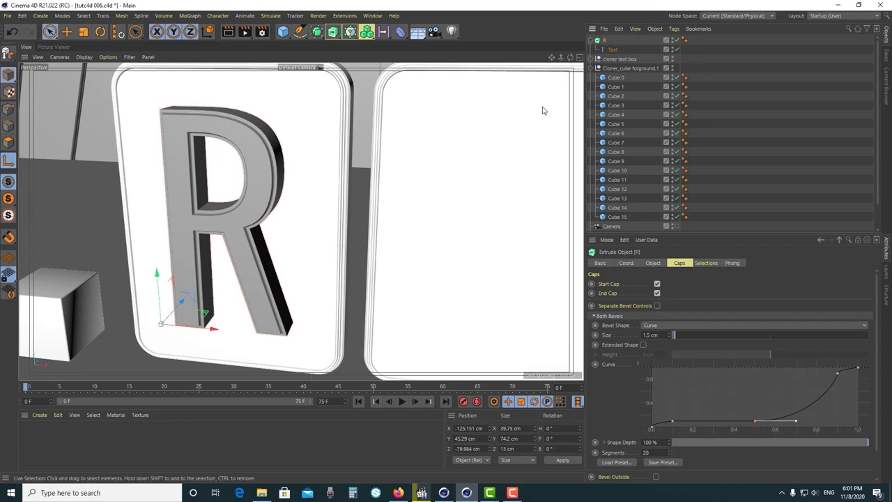
Rename the first tile, text box 0, to text box R
left_click(541, 109)
left_click(619, 69)
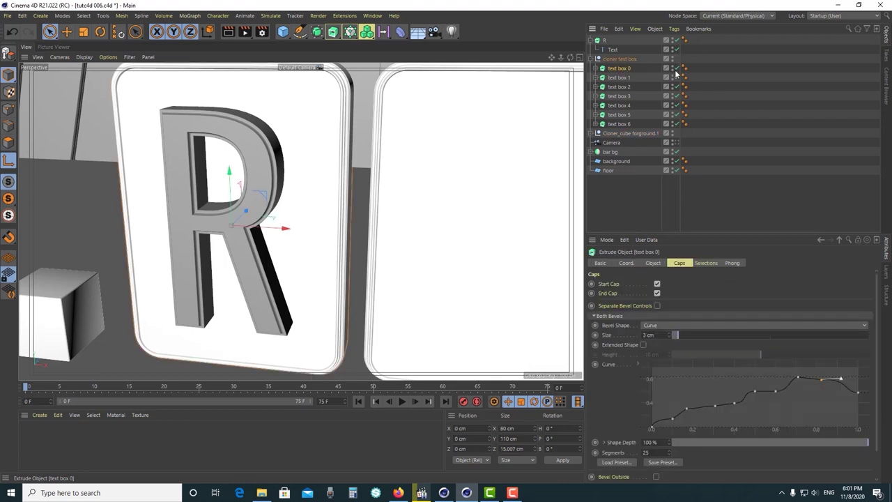
left_click(676, 70)
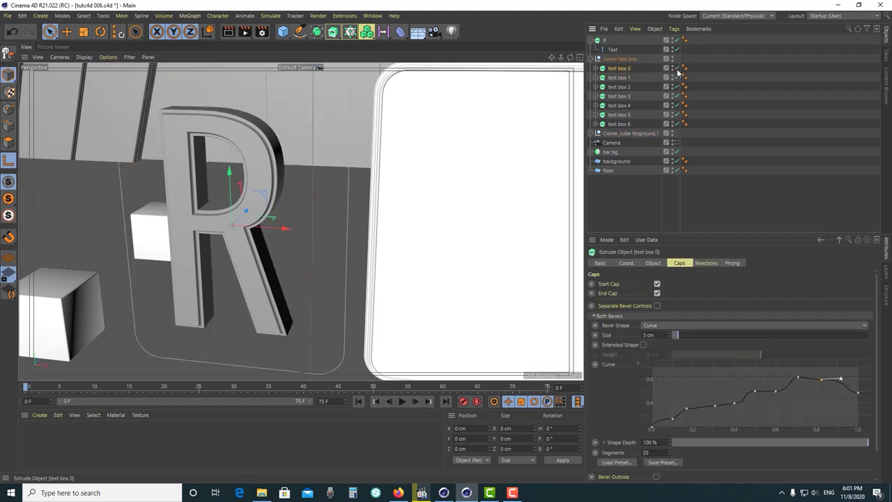
left_click(674, 70)
left_click(675, 69)
left_click(674, 70)
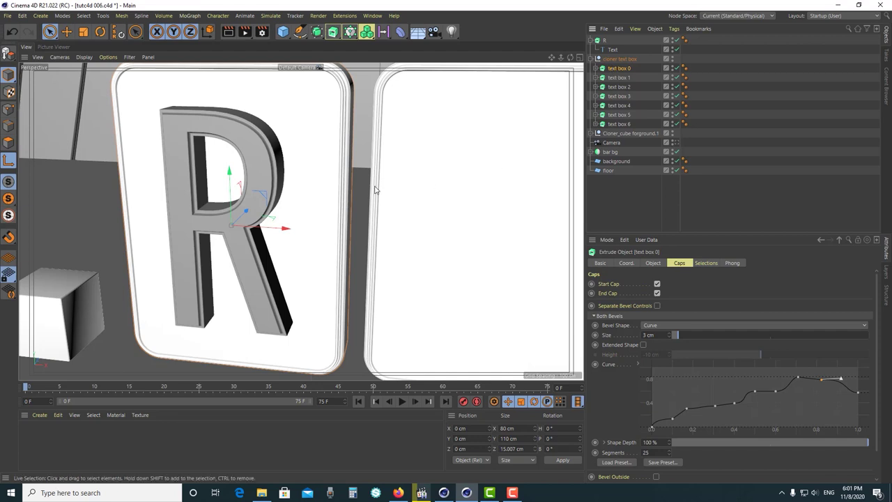
double_click(625, 70)
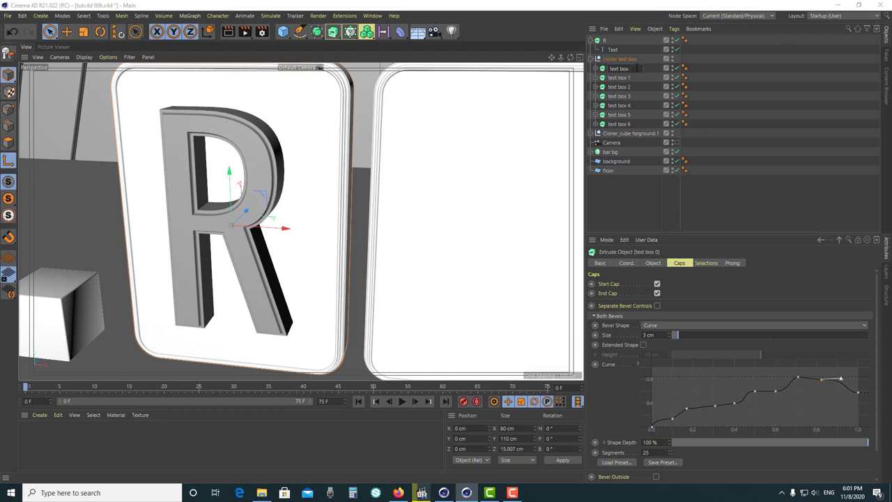
type("R")
key("Return")
Collapse the R object's children and leave the R letter selected
left_click(616, 41)
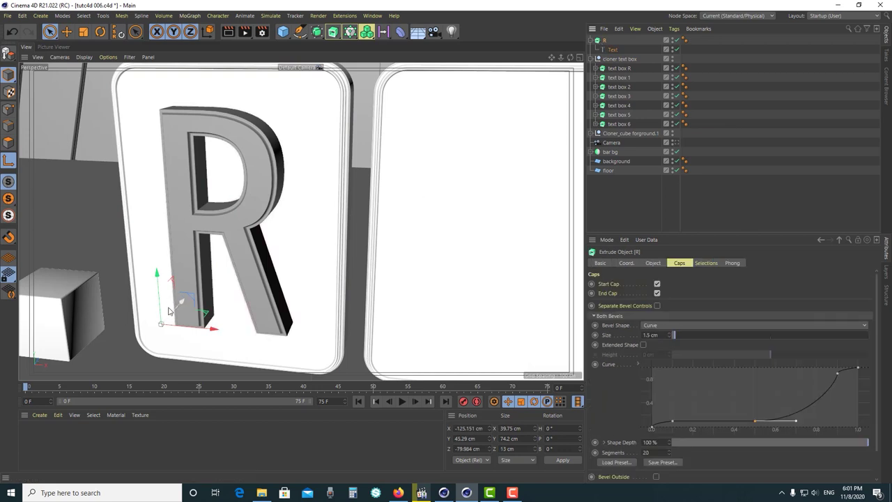
left_click(625, 69)
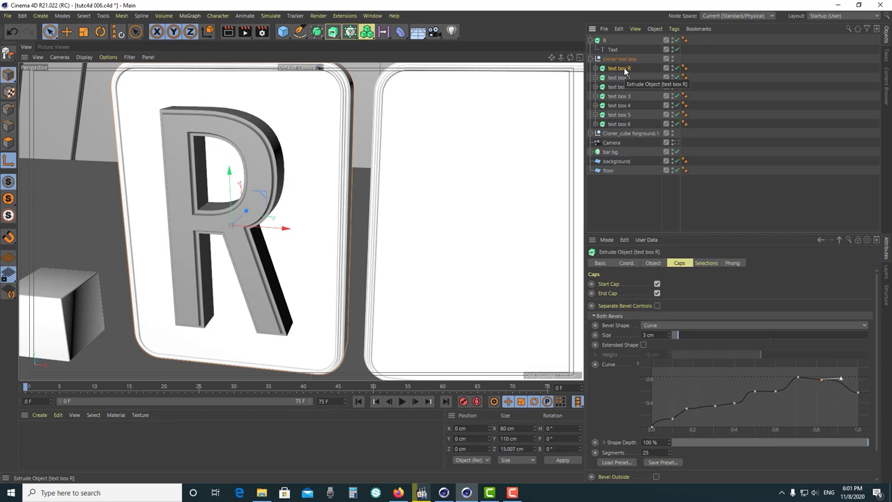
left_click(591, 40)
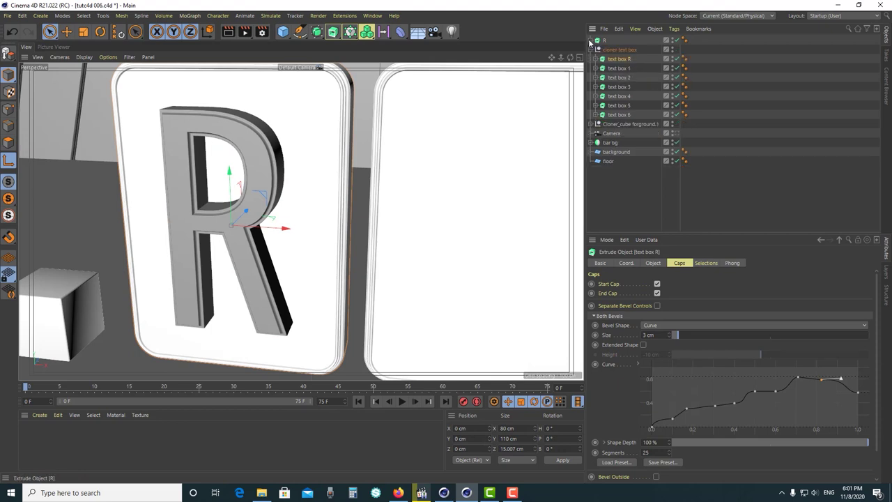
left_click(602, 40)
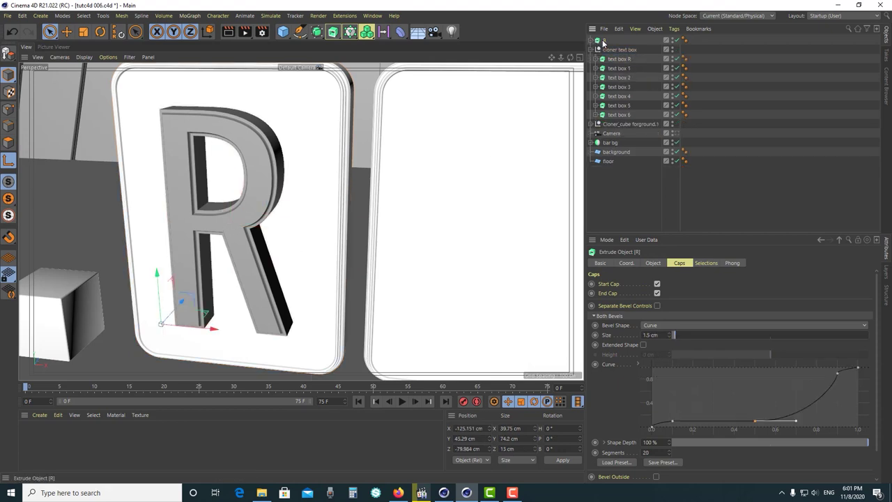
Nest R under text box R and set its position X, Y, Z to 0 cm
left_click_drag(605, 42, 606, 42)
left_click_drag(617, 63, 618, 64)
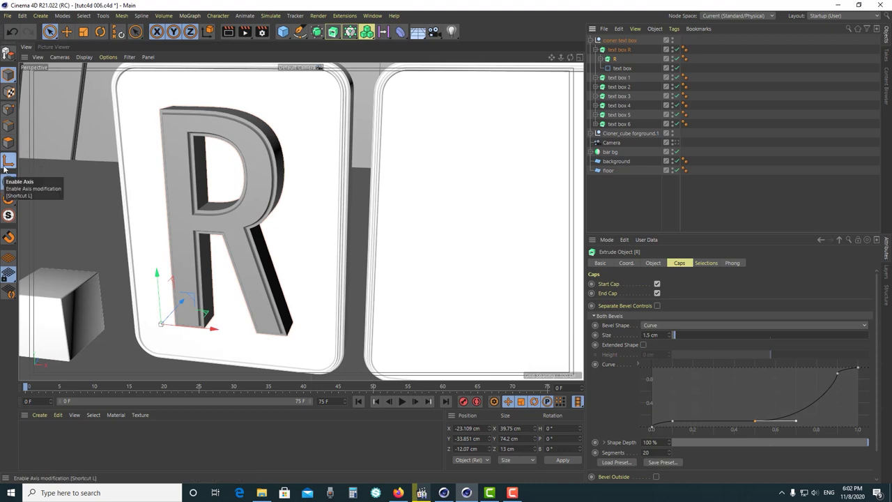
left_click(4, 166)
left_click(485, 427)
type("0")
key("Tab")
type("0")
key("Tab")
key("BackSpace")
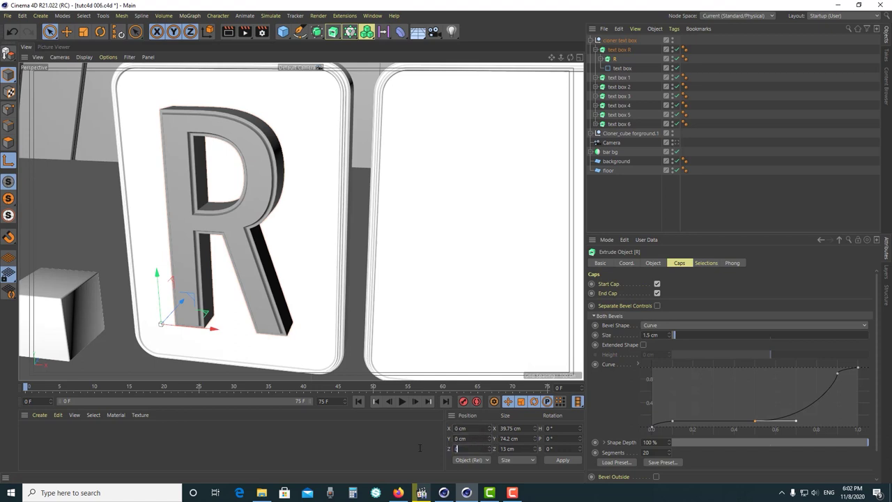
key("Return")
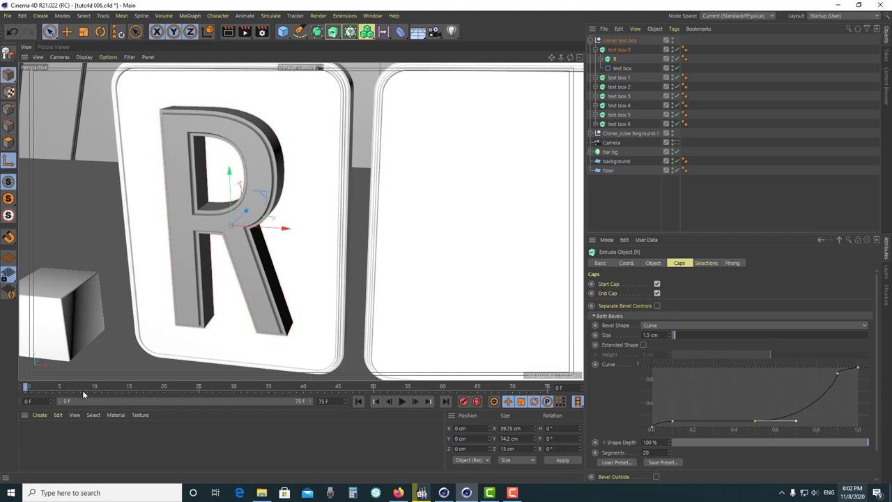
Move R out of text box R so it sits directly above it in the cloner group
double_click(615, 59)
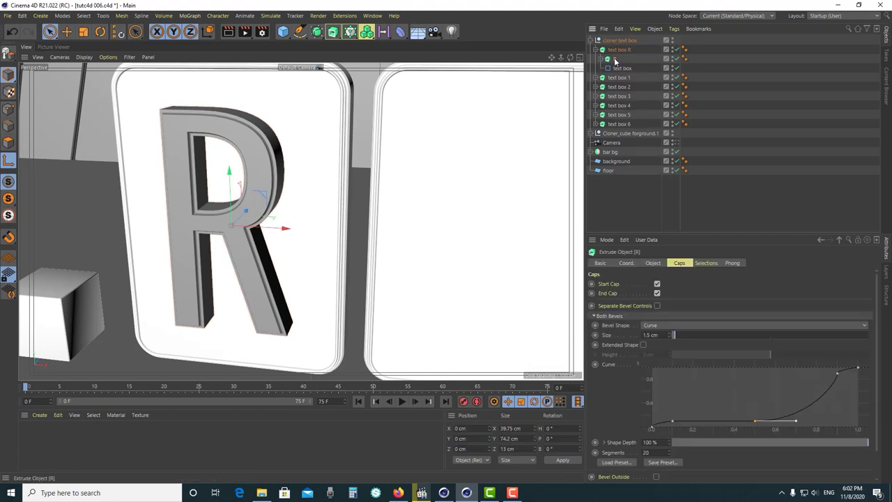
key("Return")
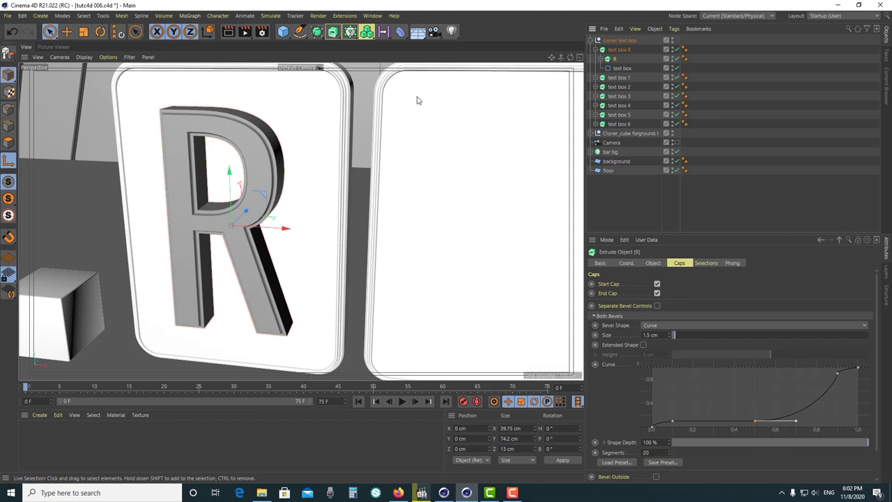
left_click(630, 51)
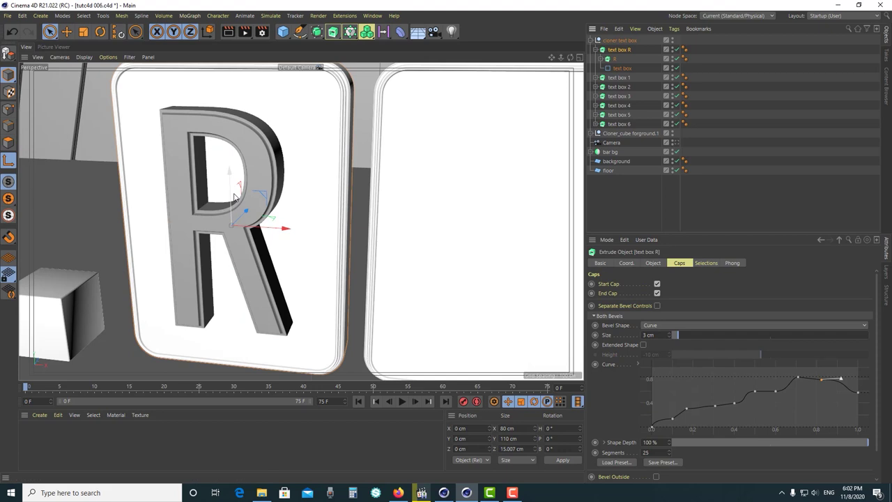
left_click(601, 59)
left_click(603, 60)
left_click_drag(615, 50, 614, 51)
left_click(596, 60)
left_click(615, 58)
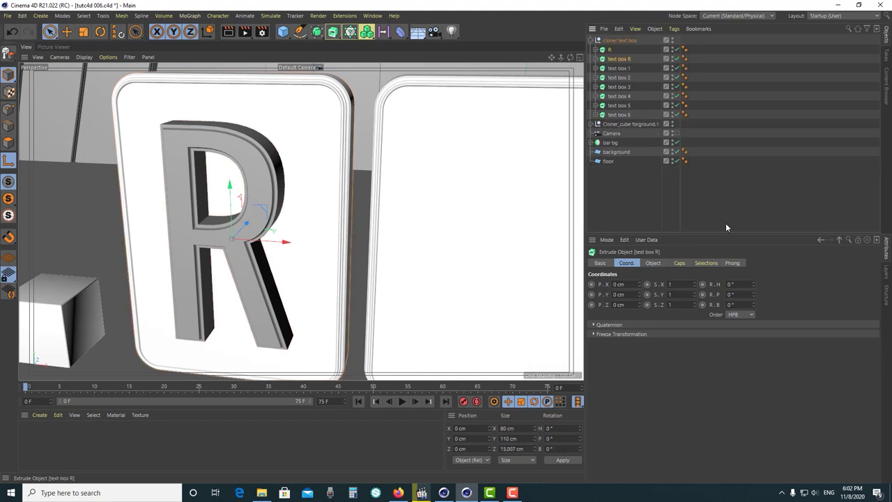
left_click(610, 51)
left_click(613, 60)
left_click(609, 50)
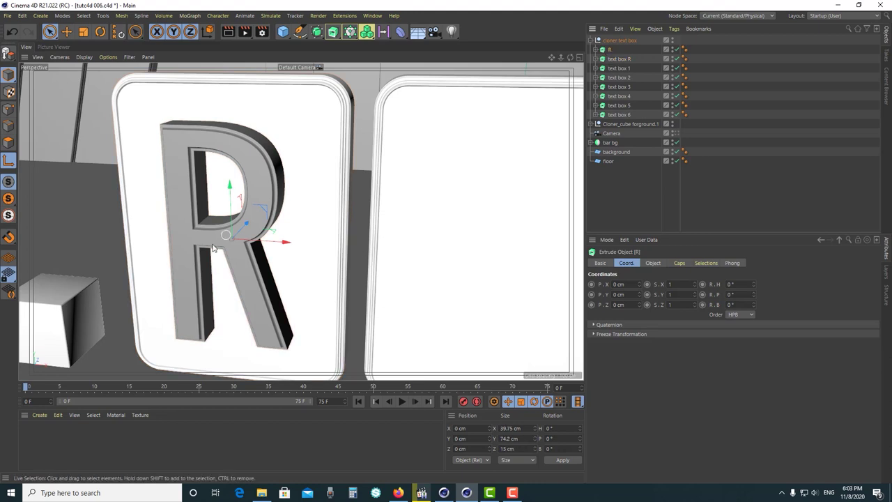
scroll(324, 197, "down", 3)
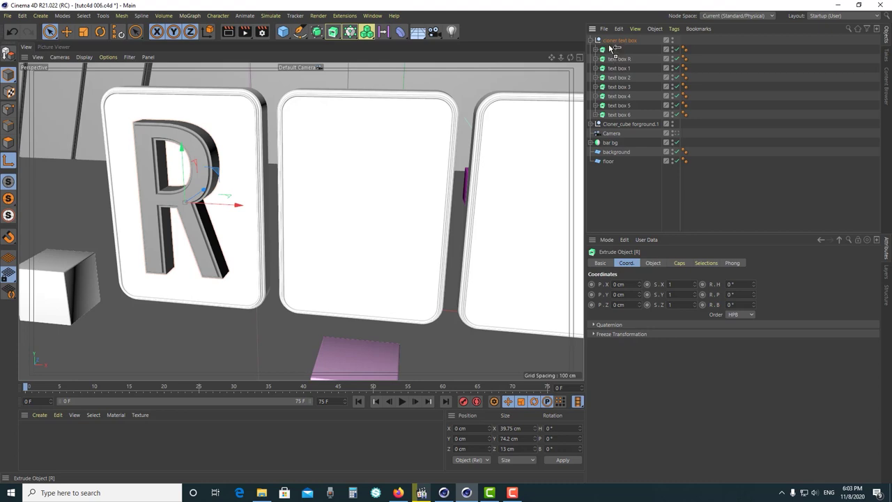
Duplicate R as R.1 and slide the copy along X onto the second tile
left_click_drag(609, 47, 609, 49, "ctrl")
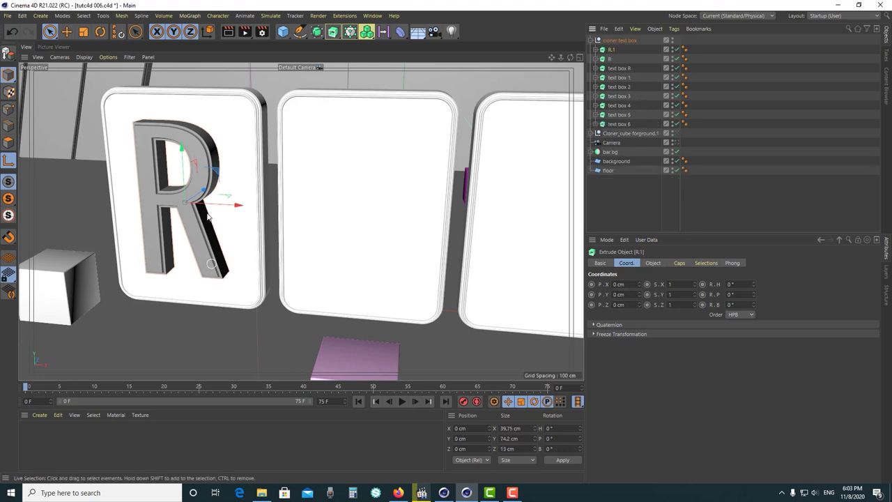
left_click_drag(222, 208, 355, 215)
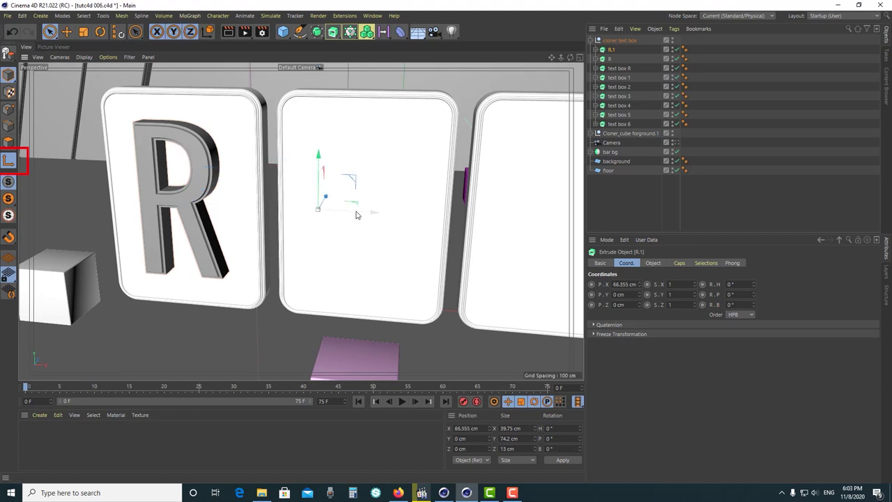
key("ctrl+z")
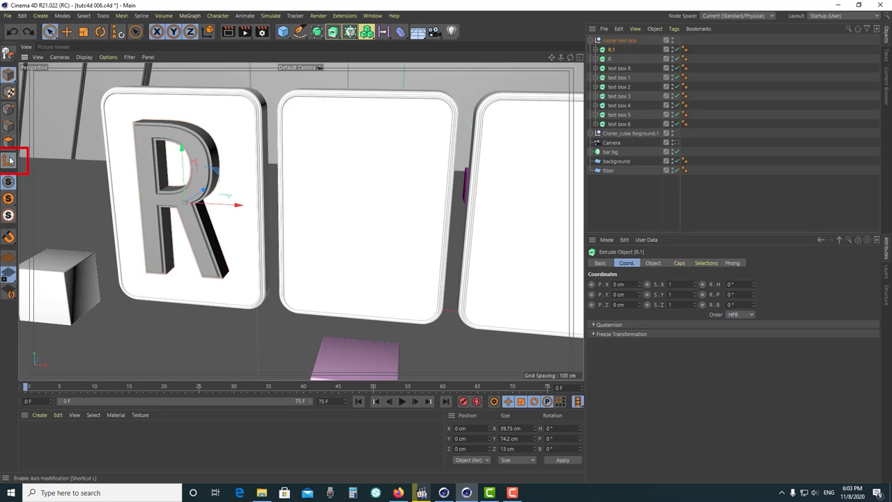
left_click(9, 160)
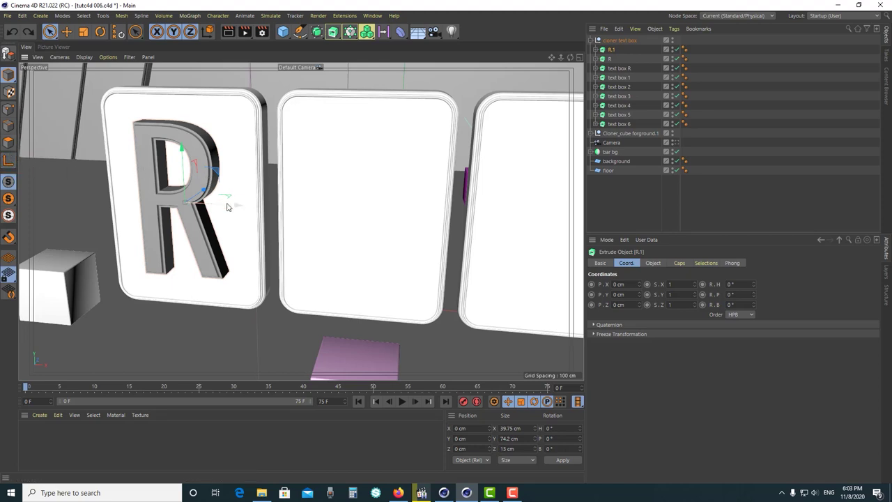
left_click_drag(285, 207, 410, 218)
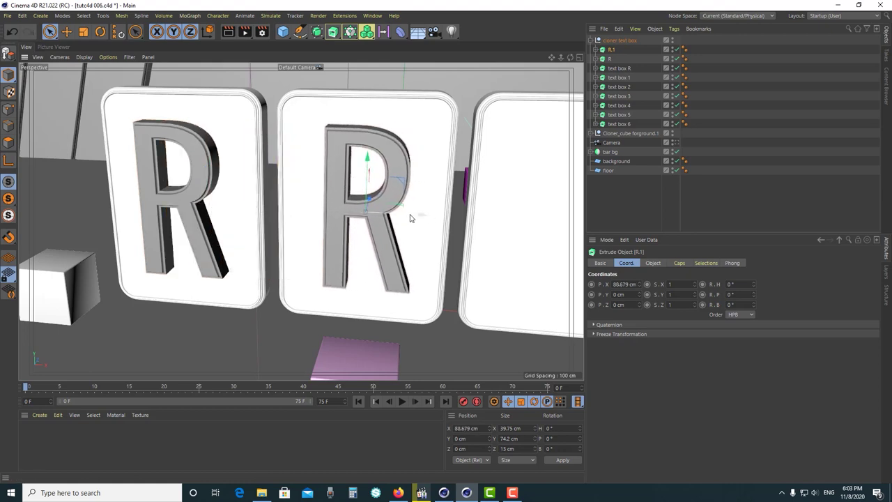
scroll(404, 212, "up", 2)
scroll(406, 229, "up", 2)
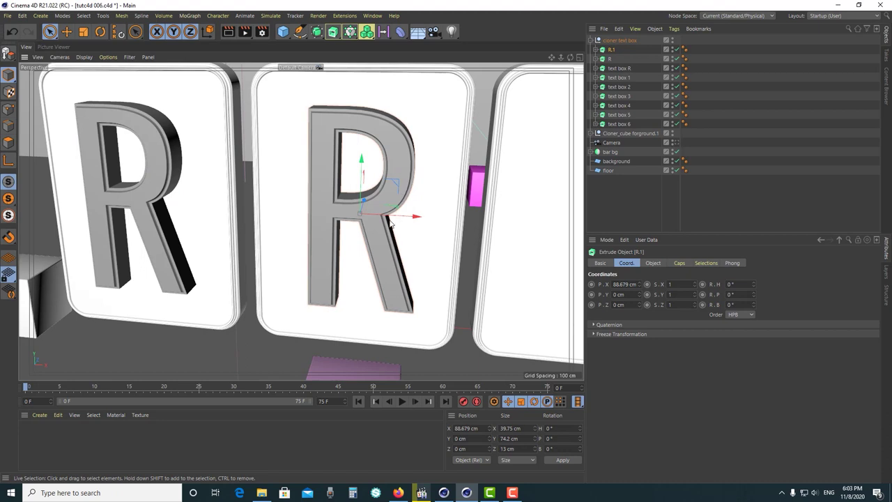
left_click_drag(390, 221, 318, 229, "alt")
left_click_drag(414, 218, 412, 218)
scroll(421, 238, "up", 2)
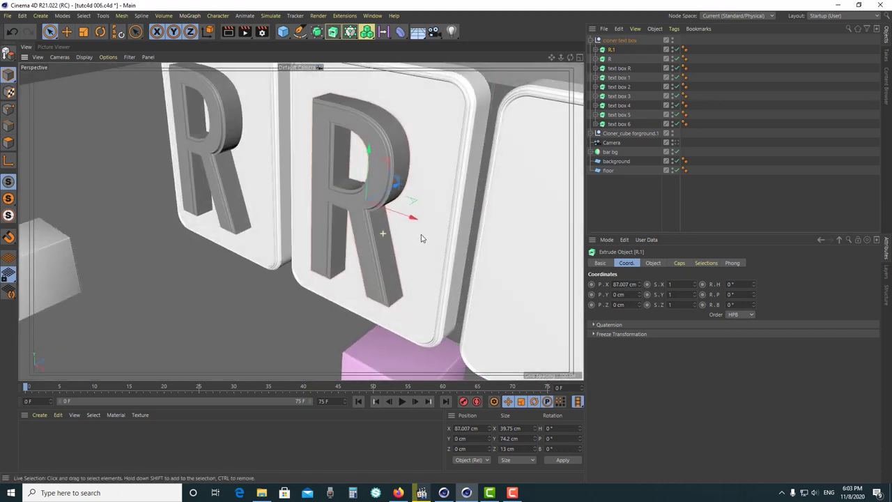
Change the R.1 copy's Text child to E
left_click(597, 50)
left_click(618, 59)
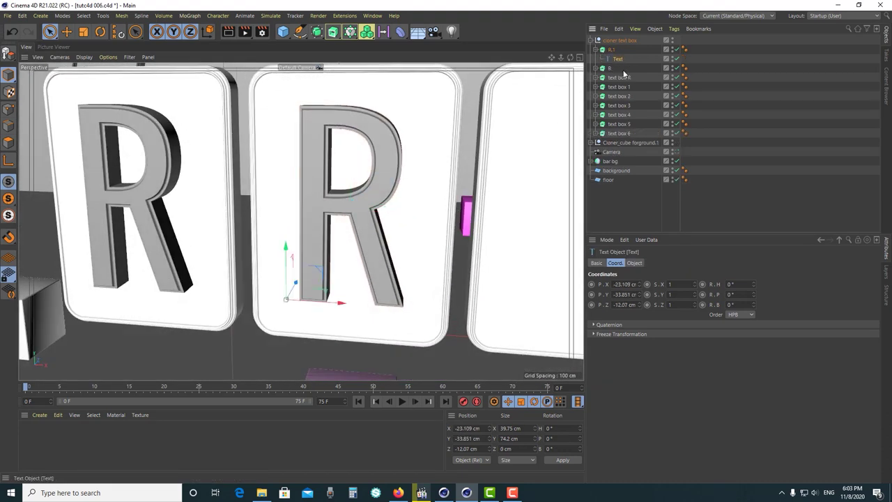
left_click(634, 262)
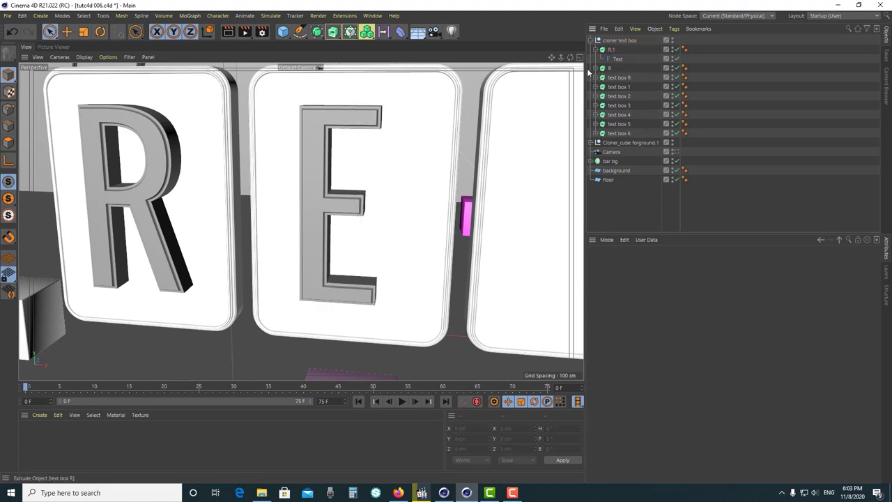
left_click(610, 50)
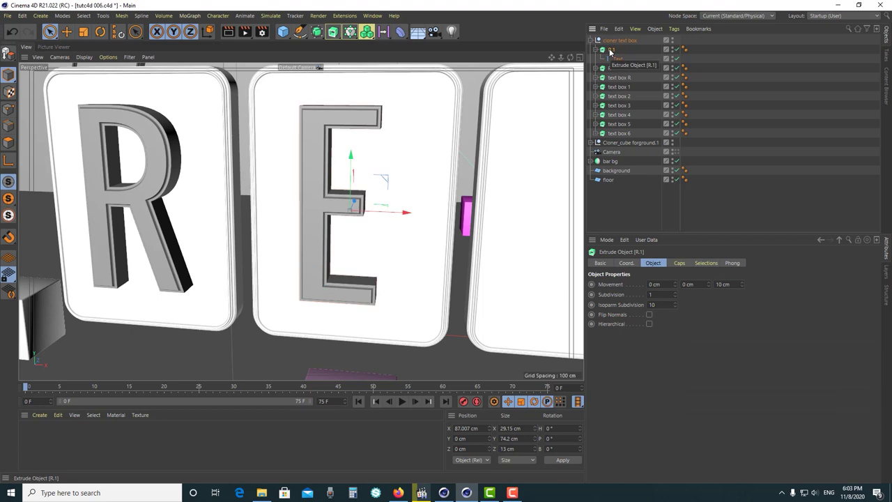
Rename R.1 to E and the text box 1 tile to text box E
double_click(612, 50)
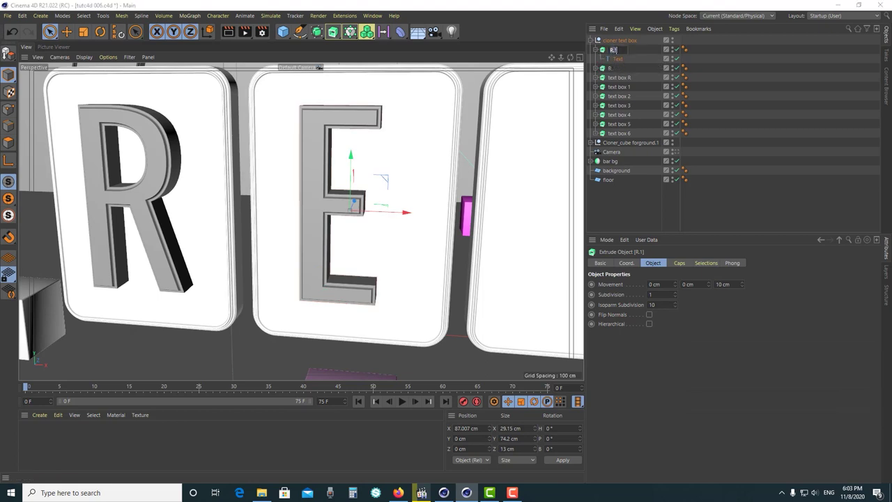
type("E")
key("Return")
left_click(697, 214)
left_click(619, 78)
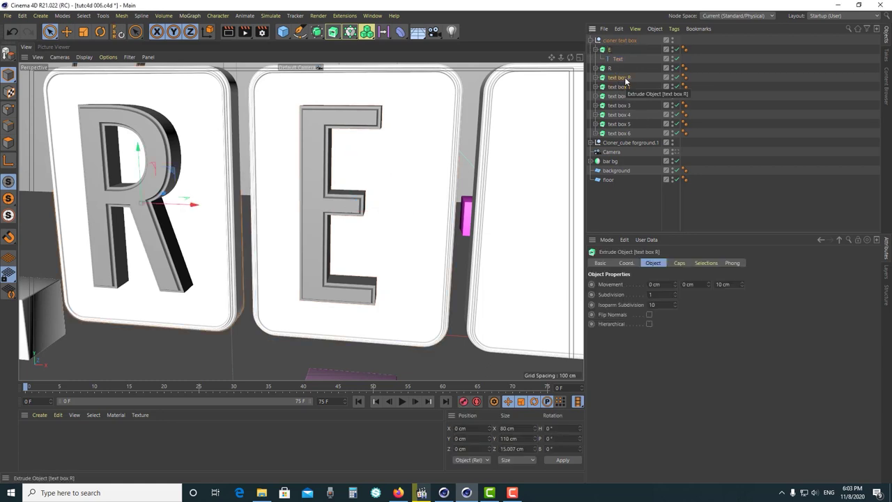
double_click(625, 87)
type("E")
key("Return")
Place the E letter below text box R in the Object Manager
left_click_drag(610, 49, 608, 70)
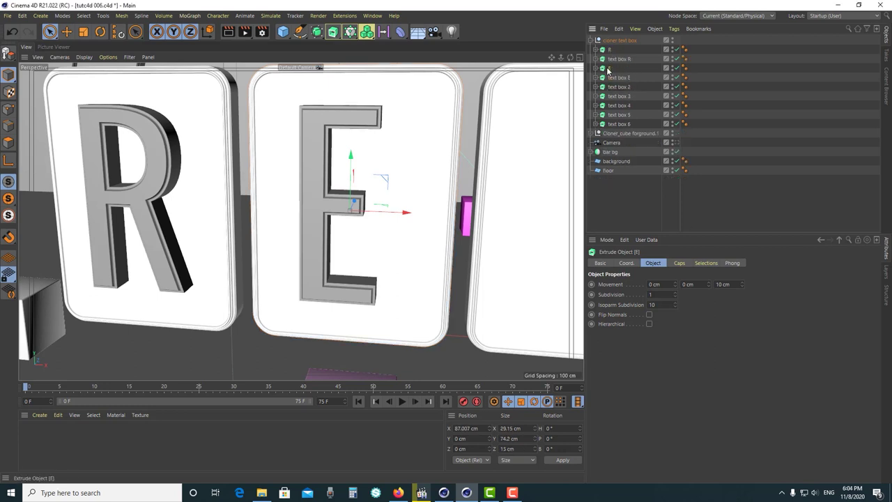
left_click(610, 82)
key("o")
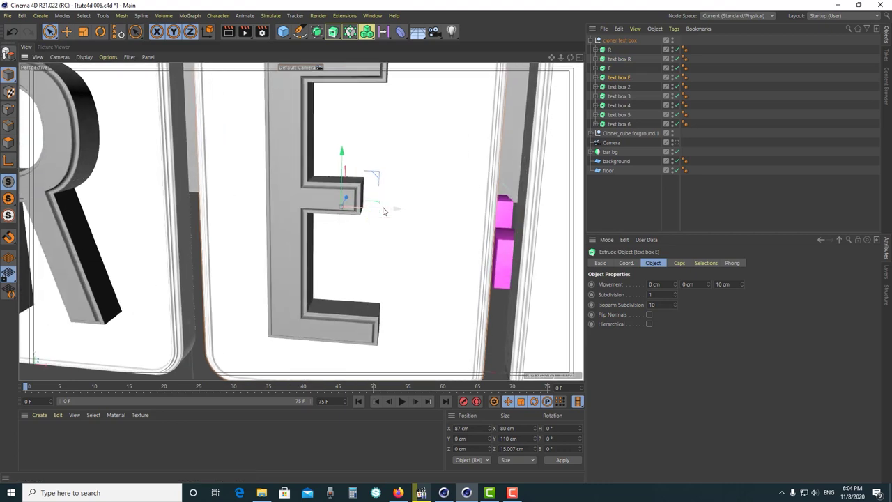
left_click_drag(383, 212, 540, 122, "alt")
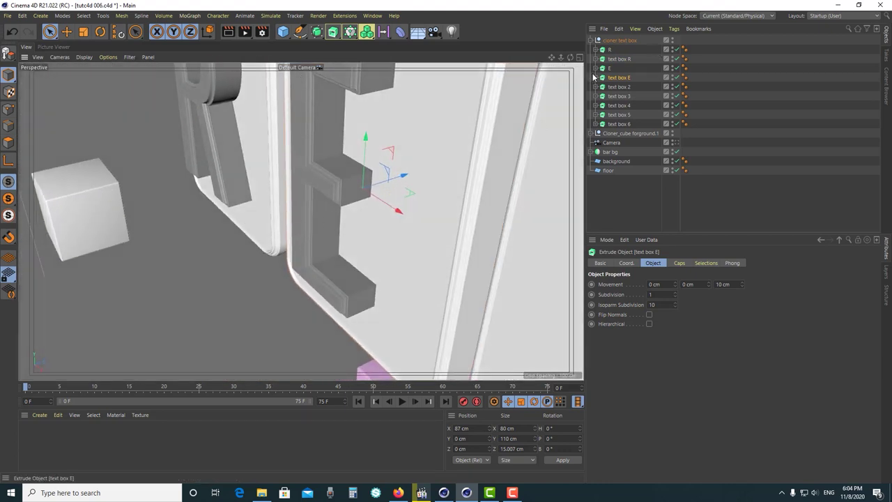
left_click(610, 68)
key("ctrl+shift+z")
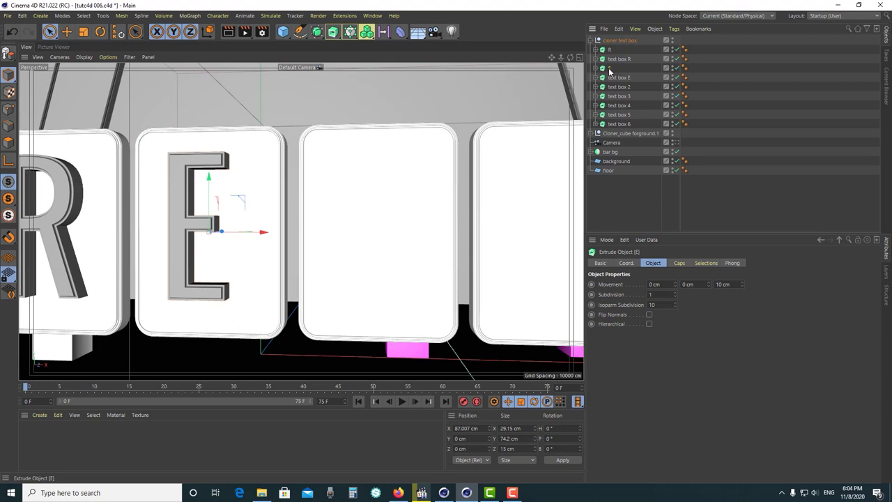
Duplicate the E letter onto the third tile and rename the copy P
left_click_drag(616, 84, 616, 85, "ctrl")
left_click_drag(255, 235, 431, 236)
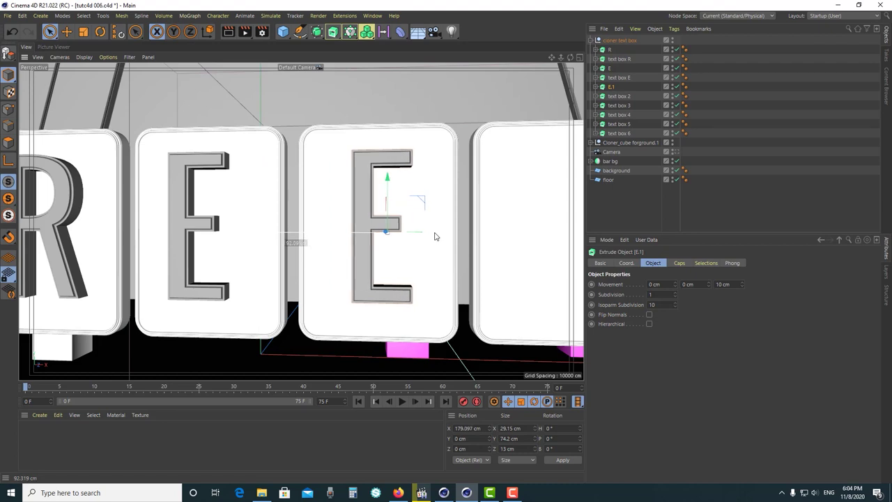
double_click(611, 87)
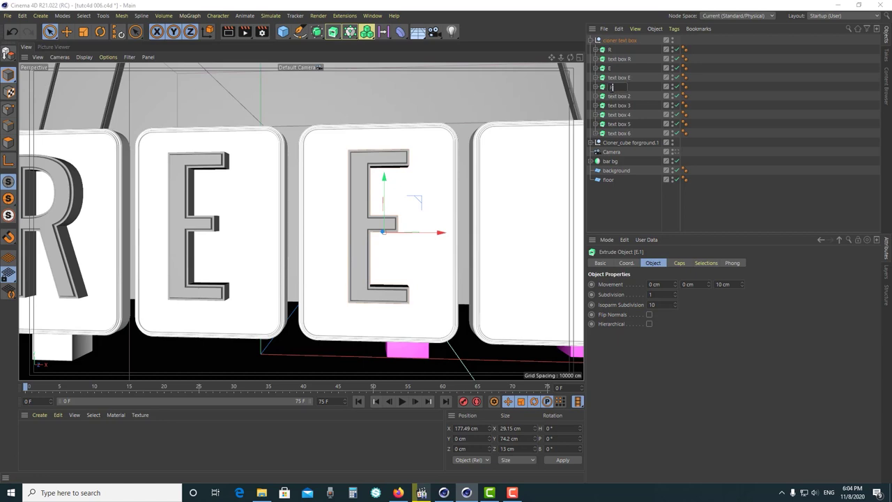
type("P")
key("Return")
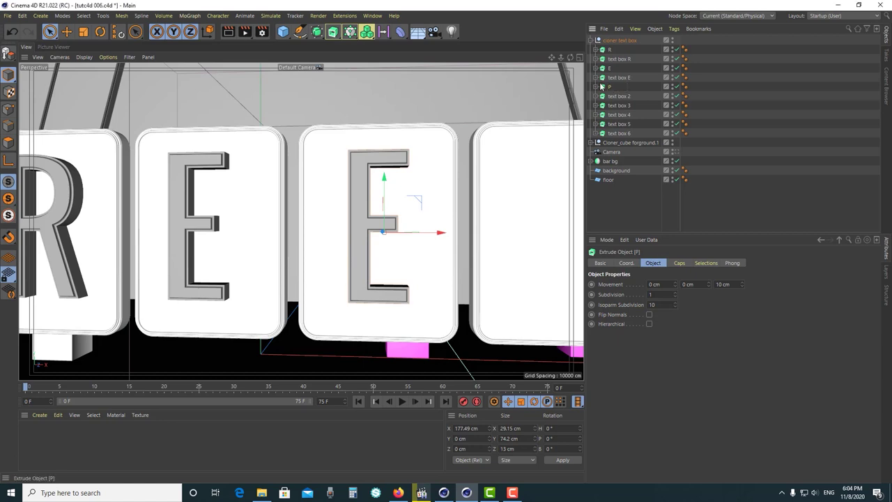
Set the copy's text to P and rename text box 2 to text box P
left_click(594, 87)
left_click(614, 96)
left_click(637, 218)
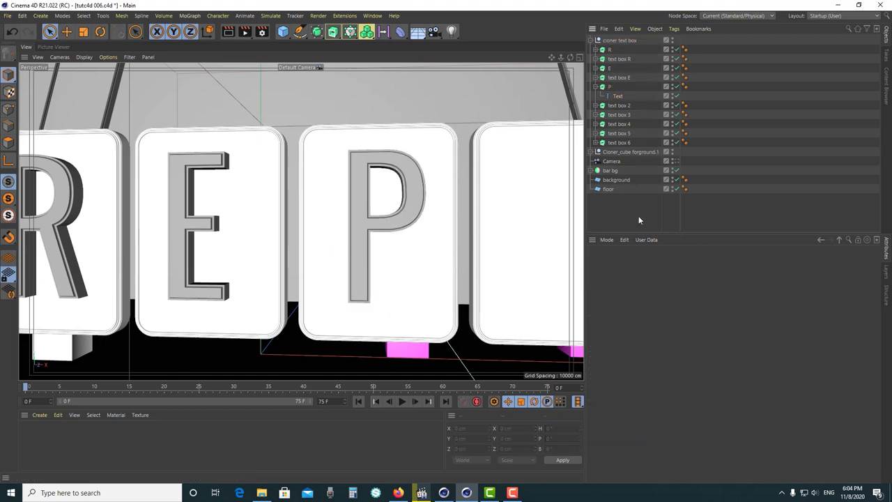
left_click(595, 87)
left_click(619, 96)
double_click(621, 97)
key("Return")
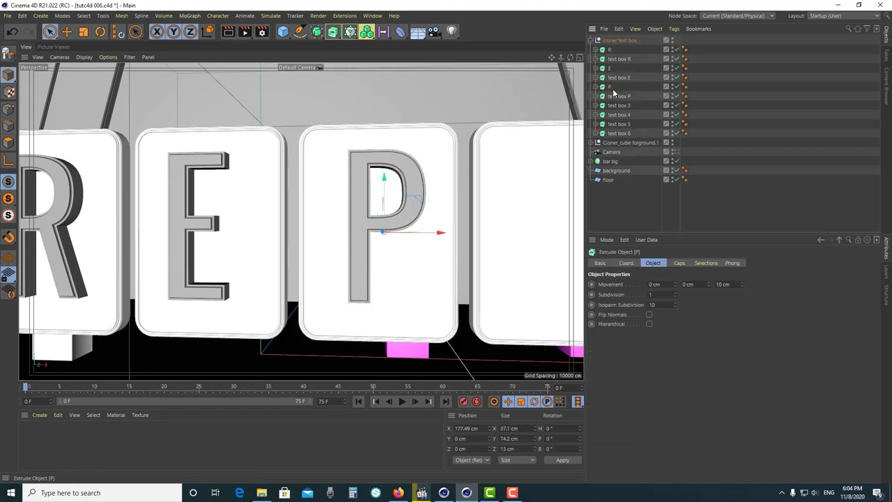
Pull the view back to show the R, E, P tiles with text box P selected
scroll(384, 215, "up", 3)
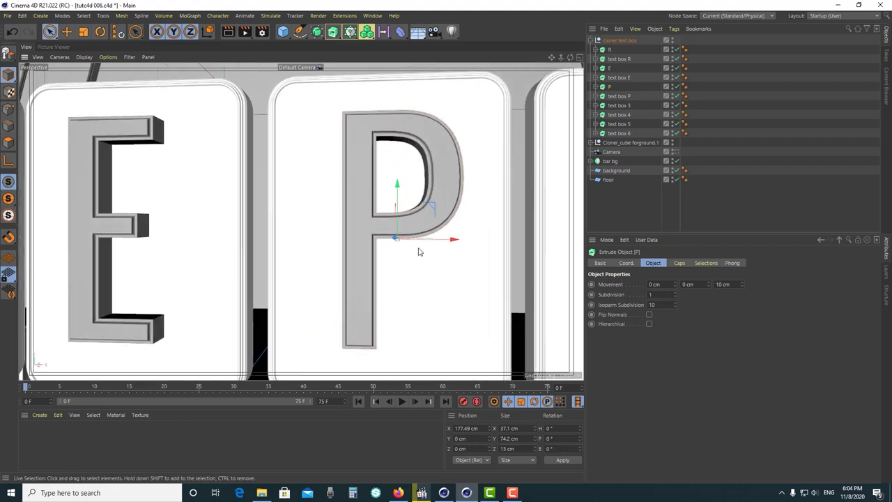
left_click_drag(418, 251, 407, 230, "alt")
left_click(616, 98)
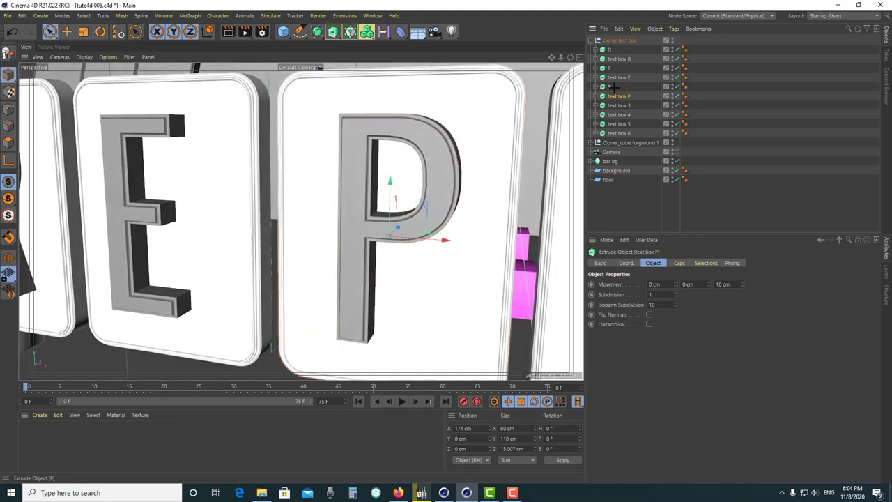
left_click(605, 96)
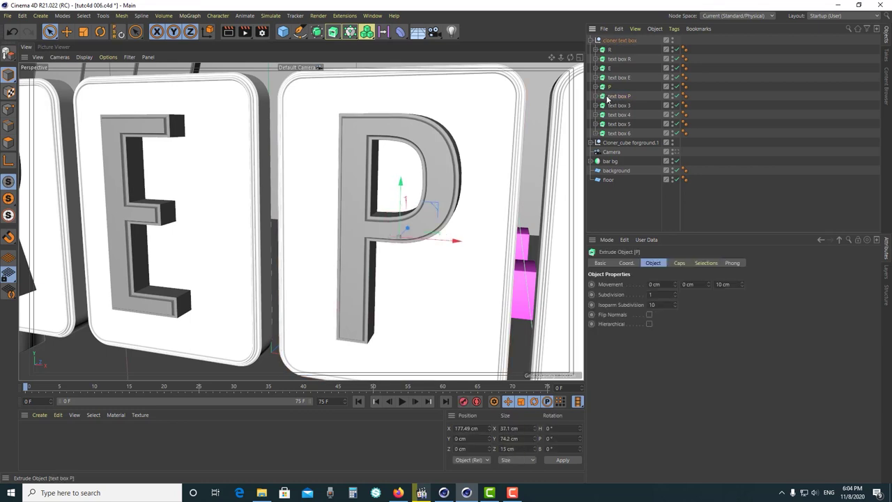
key("ctrl+shift+z")
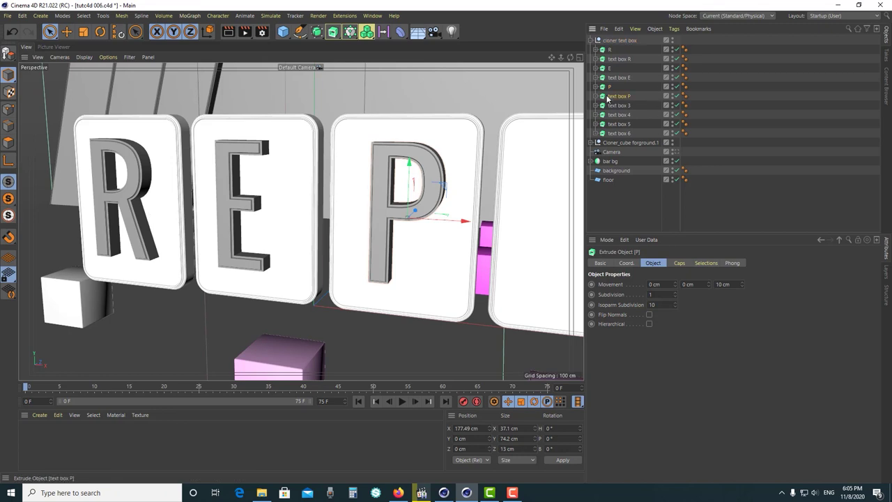
left_click(611, 97)
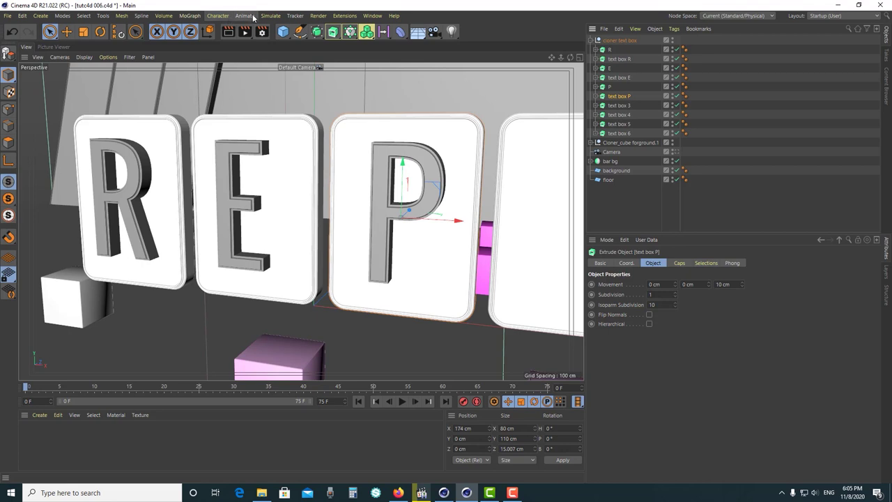
Add a MoGraph Fracture, nest P and text box P under it, and solo them
left_click(198, 16)
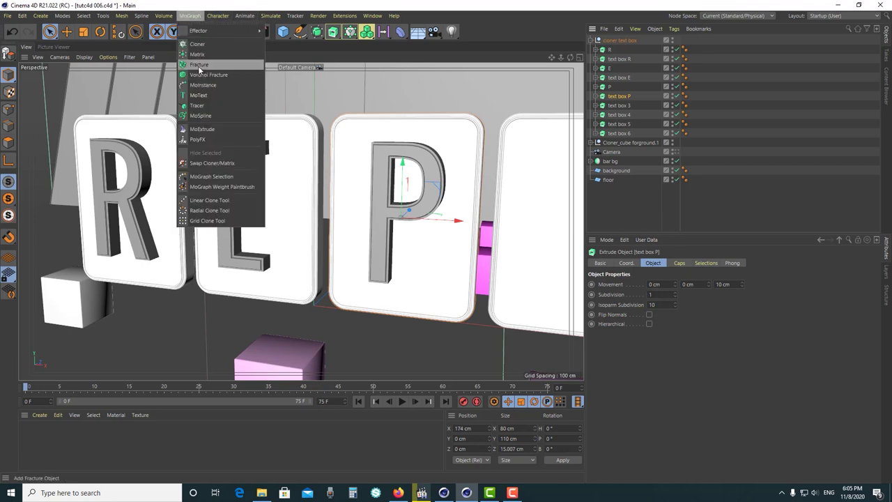
left_click(199, 65)
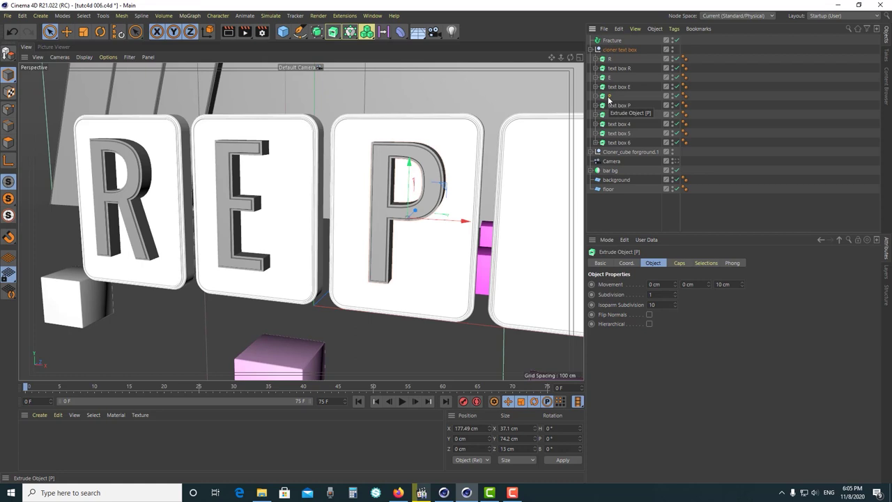
left_click_drag(613, 53, 612, 42)
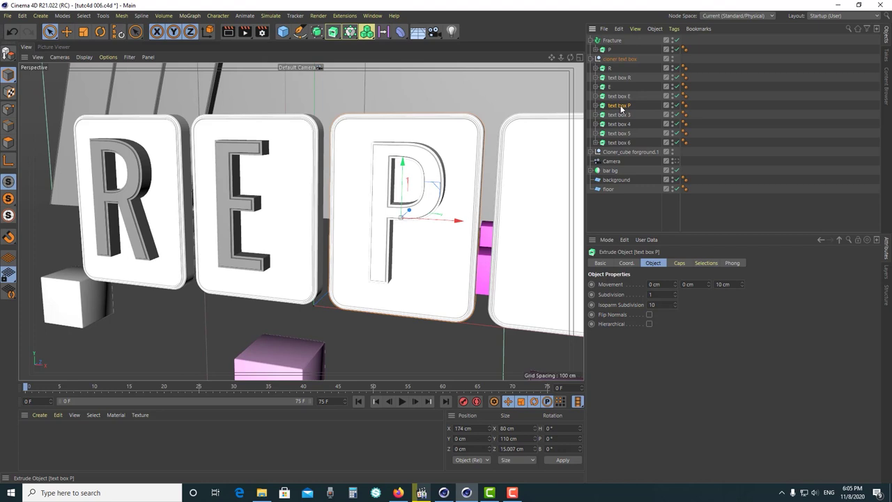
left_click_drag(619, 105, 603, 57)
left_click(609, 41)
left_click(610, 58, "shift")
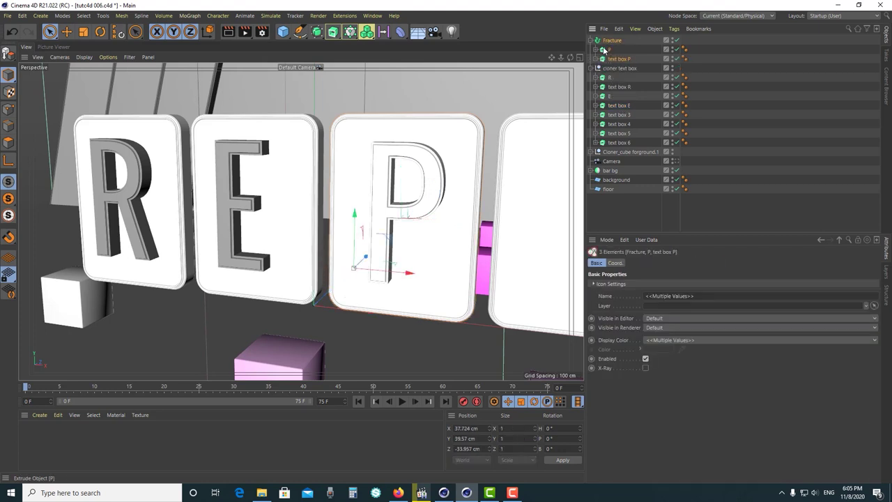
left_click(10, 200)
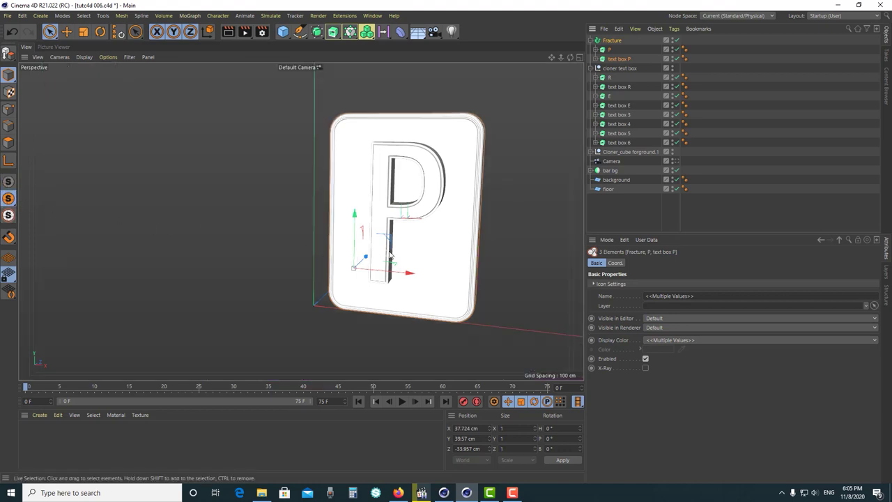
Set the Fracture group's heading rotation R.H to 81°
scroll(397, 244, "up", 3)
scroll(418, 237, "up", 2)
mouse_move(424, 241)
left_mouse_down("alt")
mouse_move(404, 251)
mouse_move(550, 202)
left_mouse_up("alt")
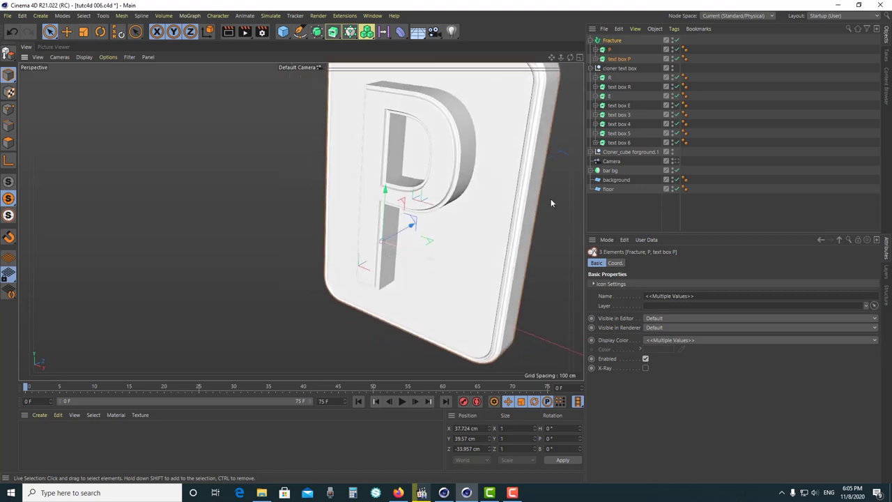
left_click(609, 49)
left_click(616, 59)
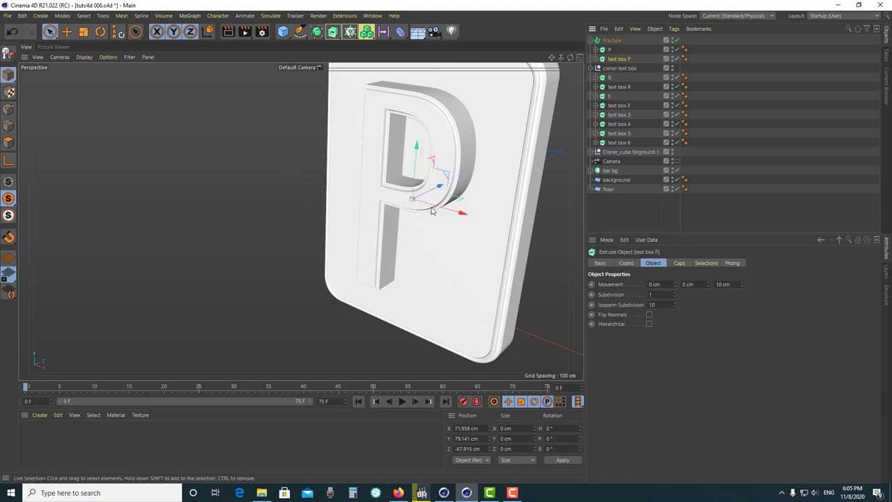
left_click(612, 41)
left_click(681, 263)
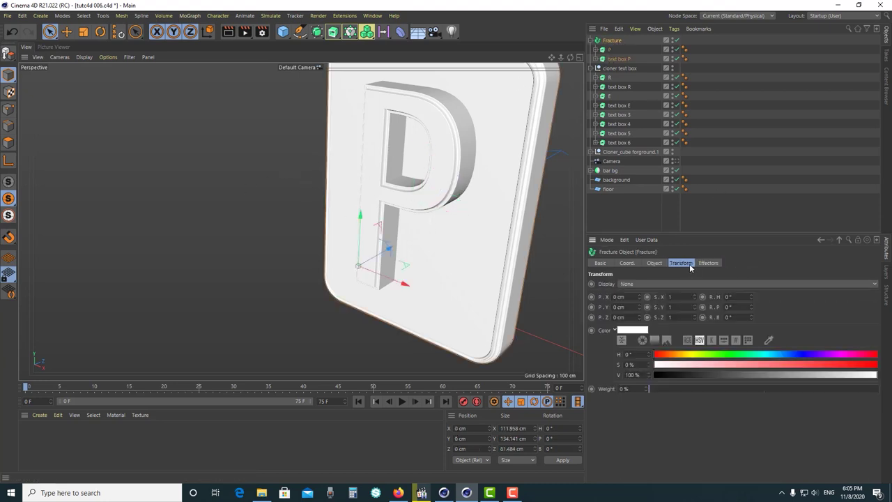
left_click_drag(743, 296, 870, 296)
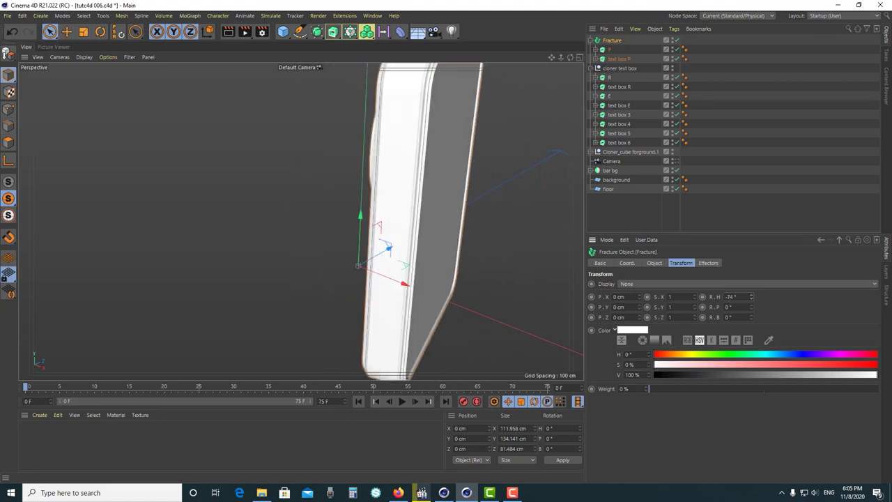
left_click_drag(697, 296, 878, 297)
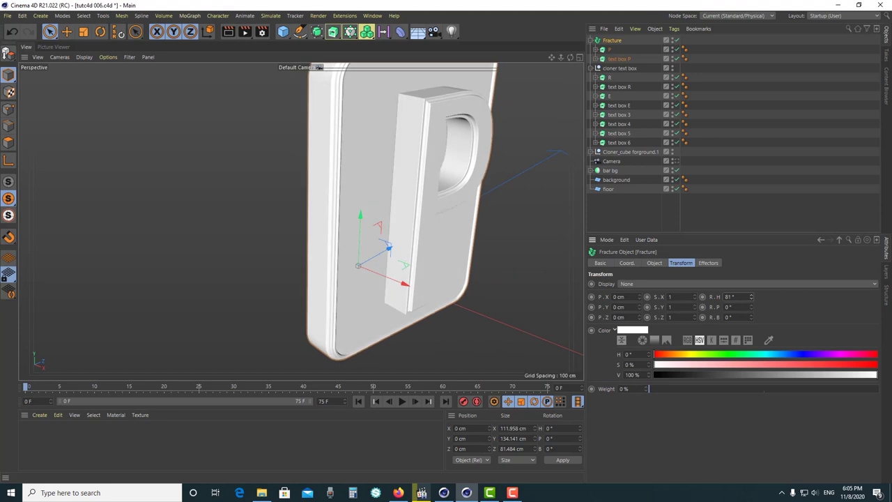
Orbit closer to the P tile and reselect the tile and the P letter
scroll(348, 313, "up", 3)
scroll(350, 313, "down", 5)
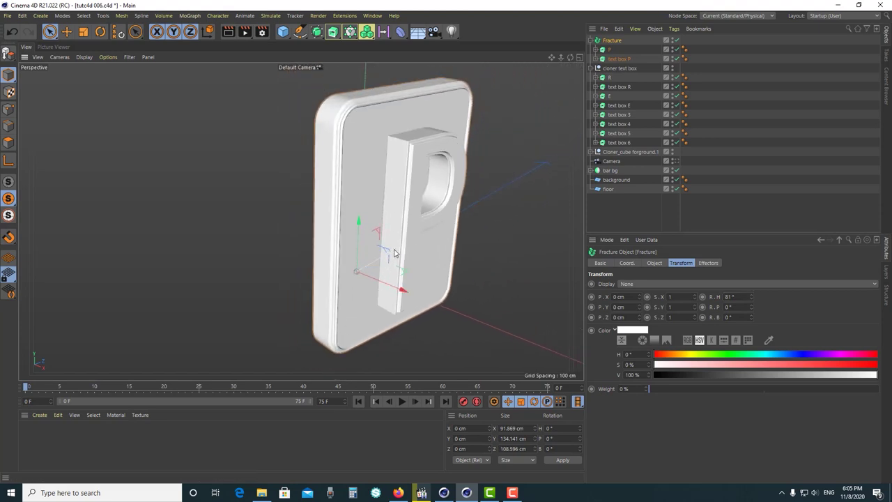
scroll(362, 295, "down", 2)
left_click_drag(362, 295, 283, 289, "alt")
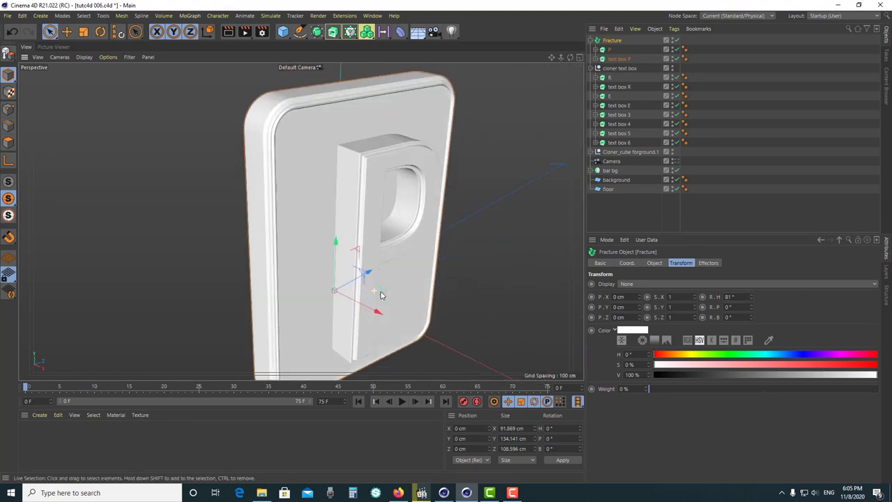
left_click(618, 59)
left_click(678, 45)
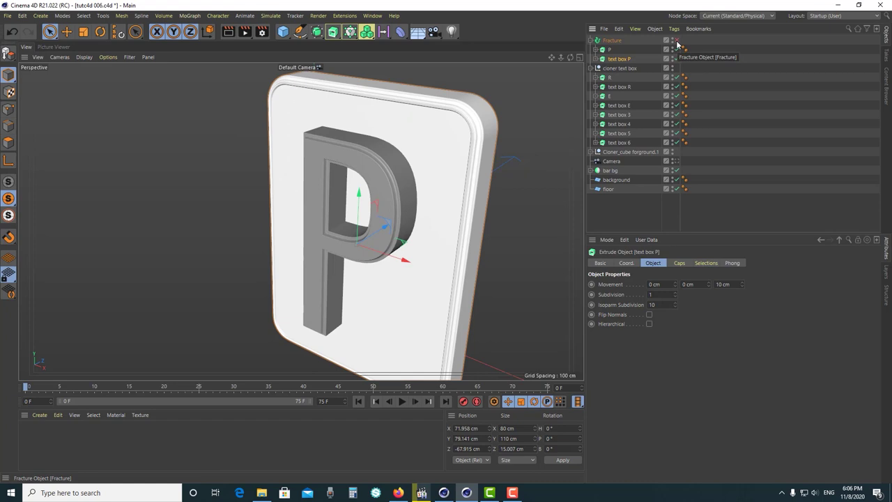
Enable axis editing, solo the Fracture group and test its heading rotation
left_click(9, 164)
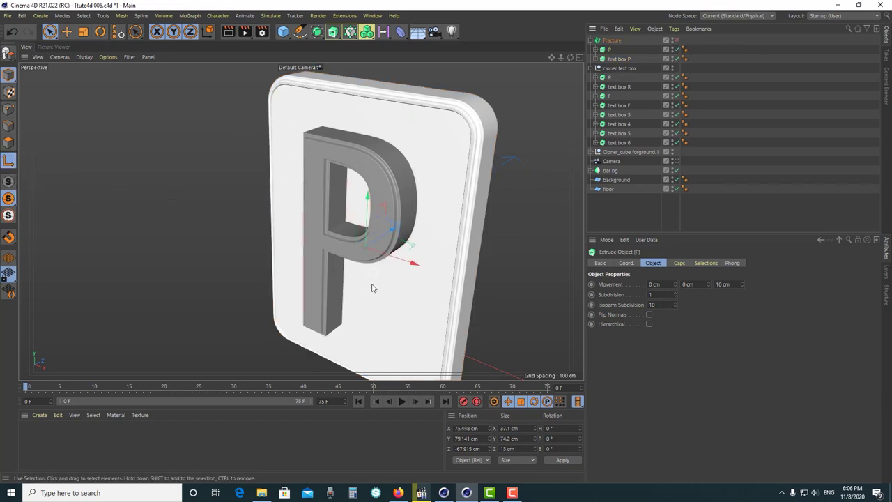
mouse_move(367, 238)
left_mouse_down("alt")
mouse_move(390, 279)
mouse_move(273, 230)
mouse_move(204, 219)
mouse_move(171, 274)
mouse_move(175, 310)
mouse_move(318, 339)
mouse_move(357, 372)
left_mouse_up("alt")
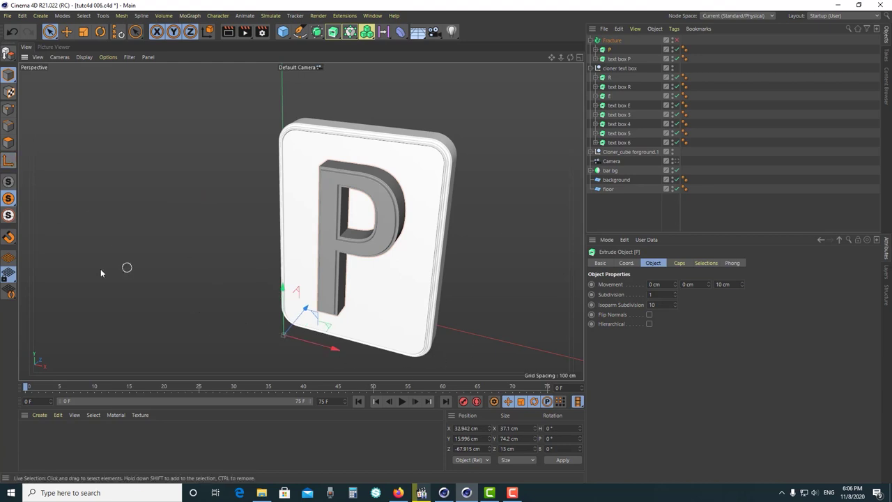
left_click(719, 206)
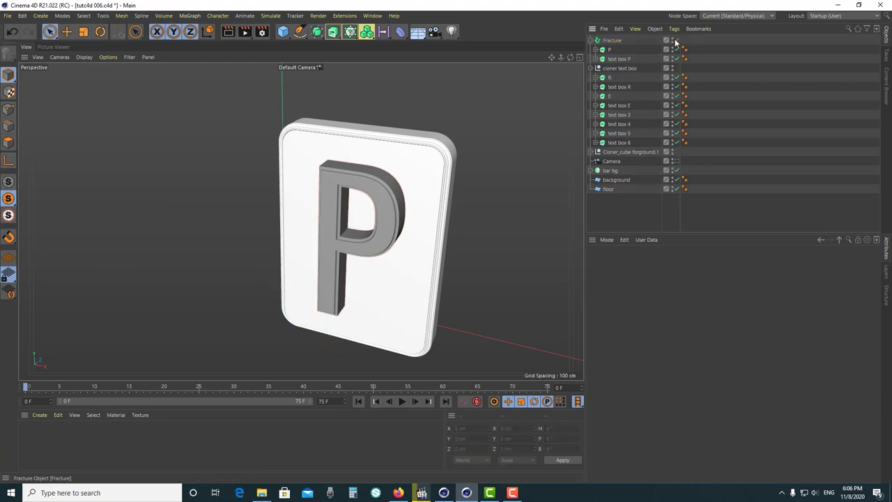
left_click(675, 41)
left_click(617, 41)
scroll(438, 311, "down", 3)
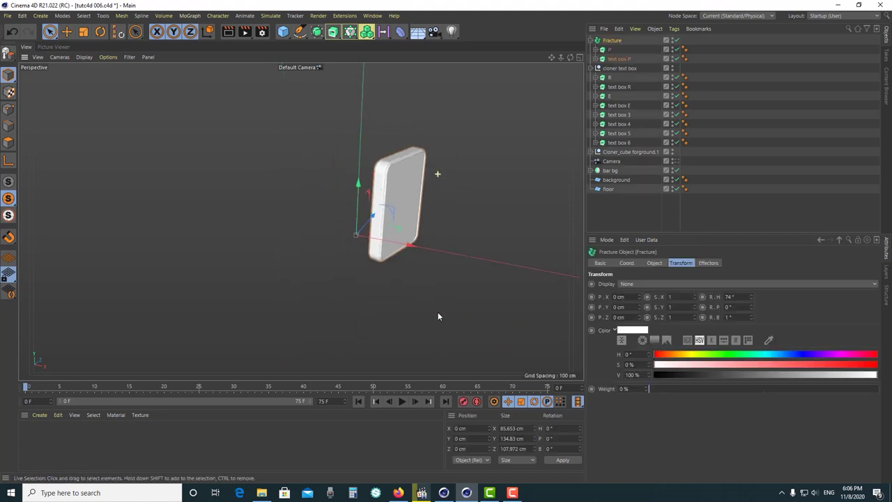
scroll(443, 251, "down", 2)
scroll(448, 197, "down", 1)
scroll(467, 209, "up", 1)
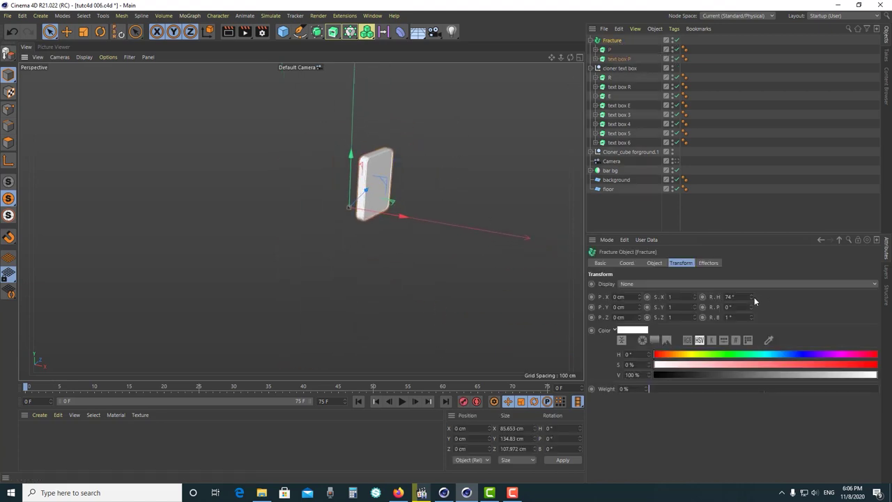
left_click_drag(750, 300, 725, 307)
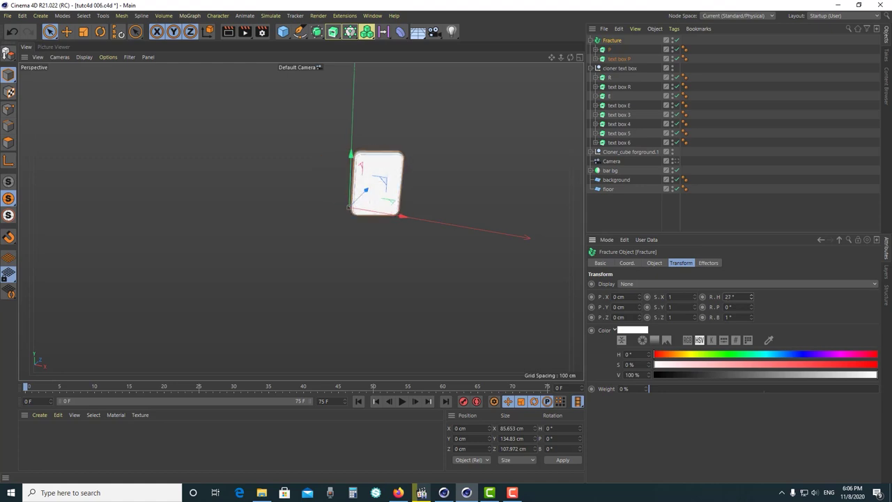
mouse_move(725, 306)
left_mouse_down()
mouse_move(751, 282)
mouse_move(752, 300)
left_mouse_up()
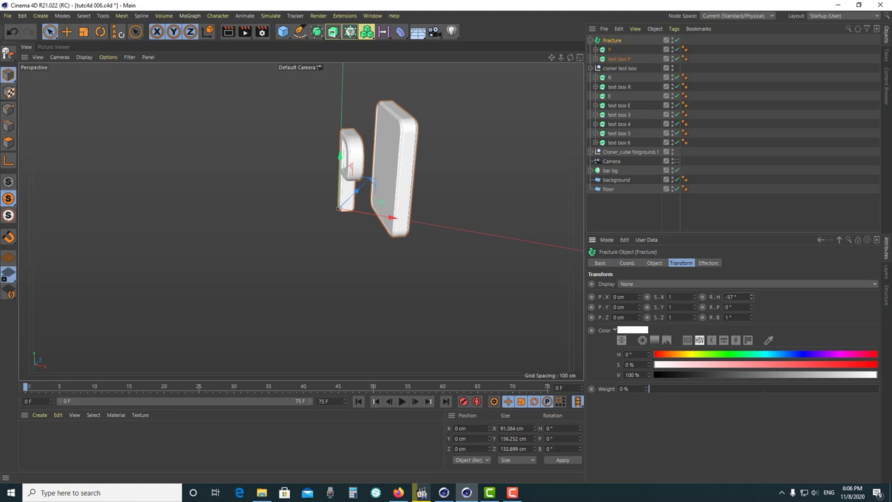
Select the P letter and undo it back to facing forward
left_click(405, 148)
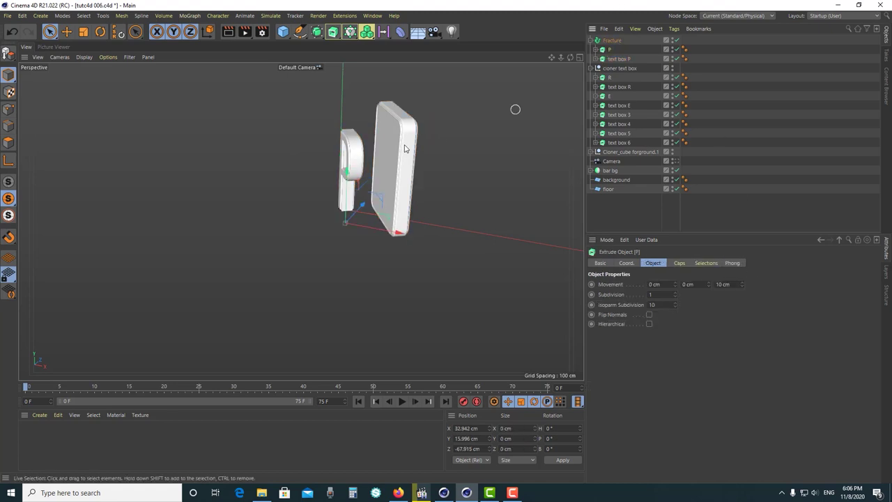
left_click(11, 166)
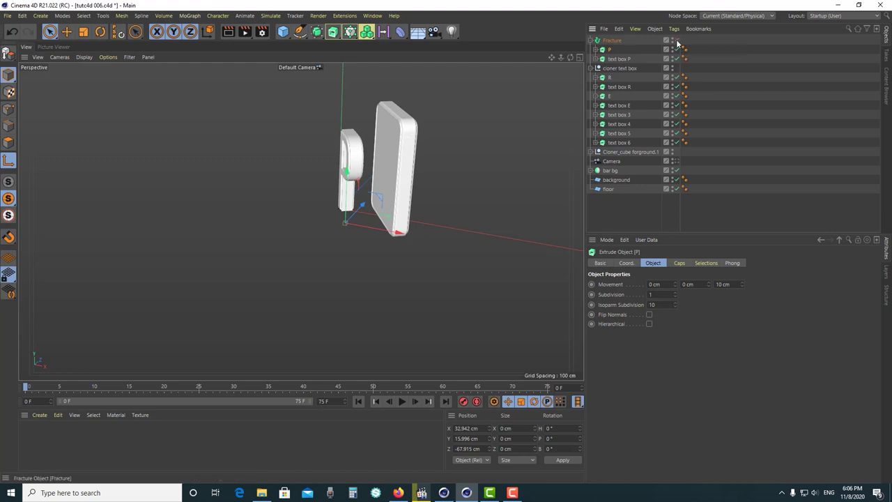
key("ctrl+z")
scroll(374, 201, "up", 3)
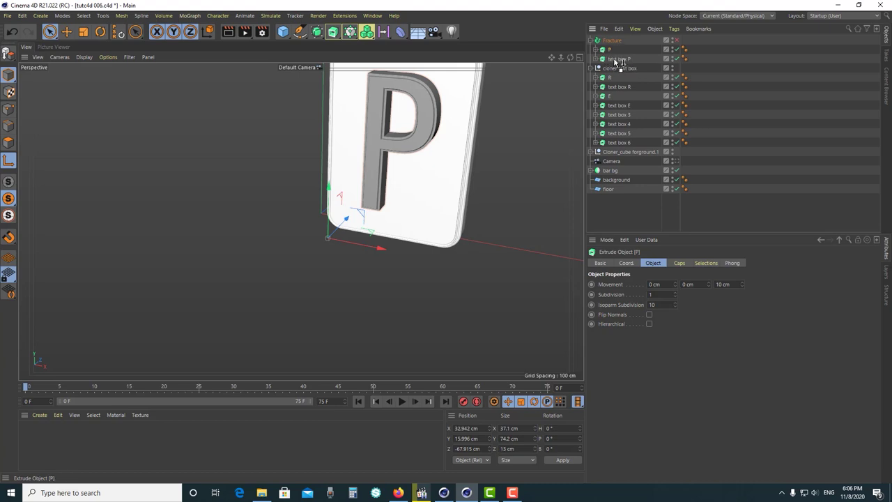
Centre the P letter's axis by setting its position to 0 and applying
left_click_drag(616, 61, 616, 62)
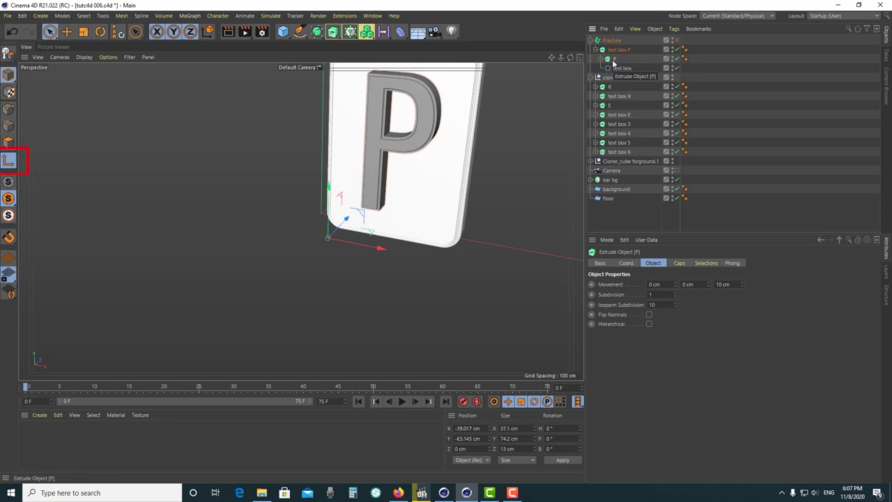
left_click(9, 161)
type("0")
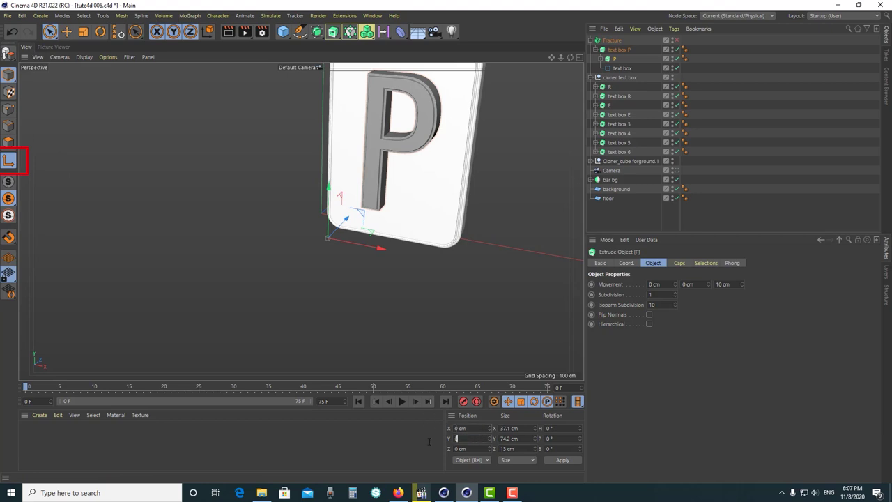
left_click(563, 460)
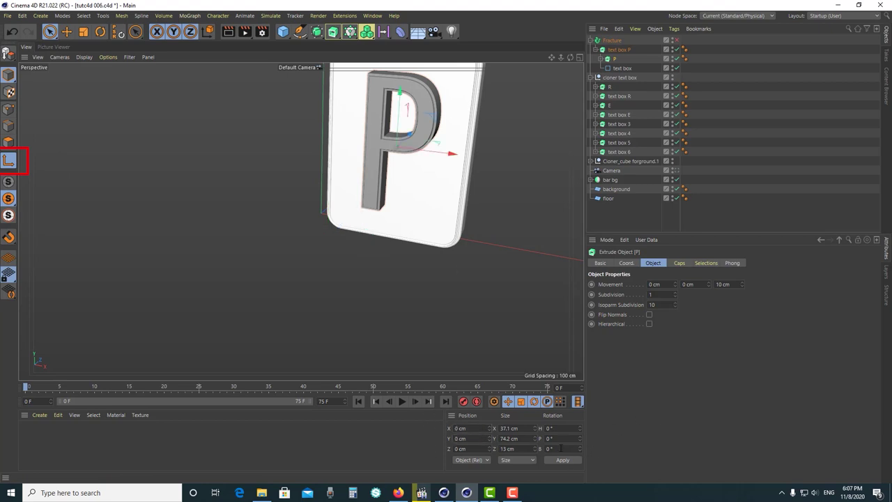
mouse_move(418, 216)
left_mouse_down("alt")
mouse_move(404, 243)
mouse_move(389, 183)
mouse_move(362, 174)
left_mouse_up("alt")
Move P back out of text box P so both sit directly under Fracture
scroll(389, 183, "down", 2)
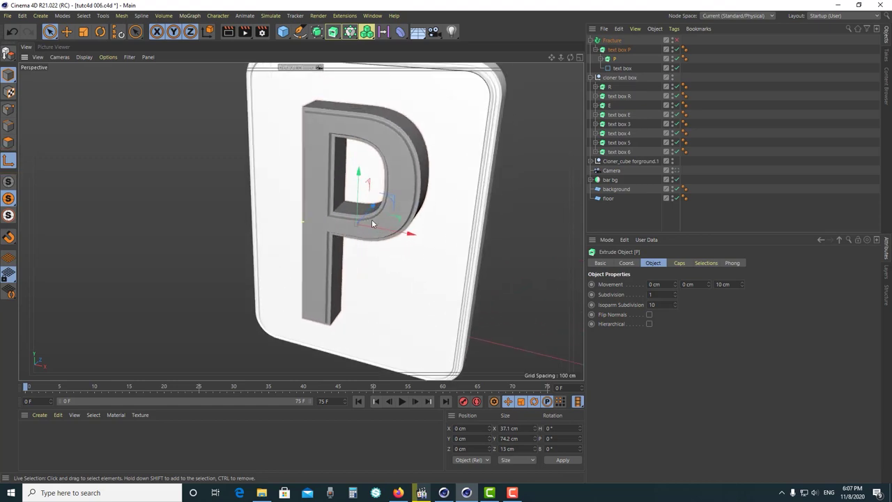
left_click(614, 51)
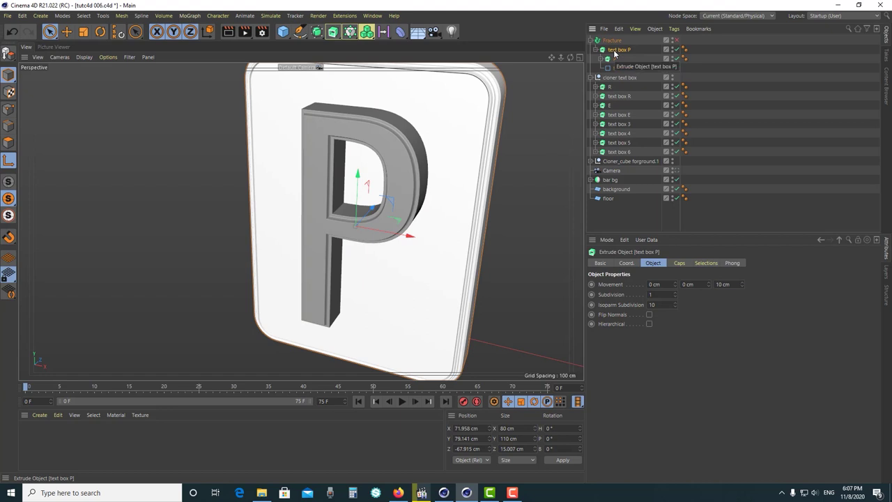
left_click(614, 59)
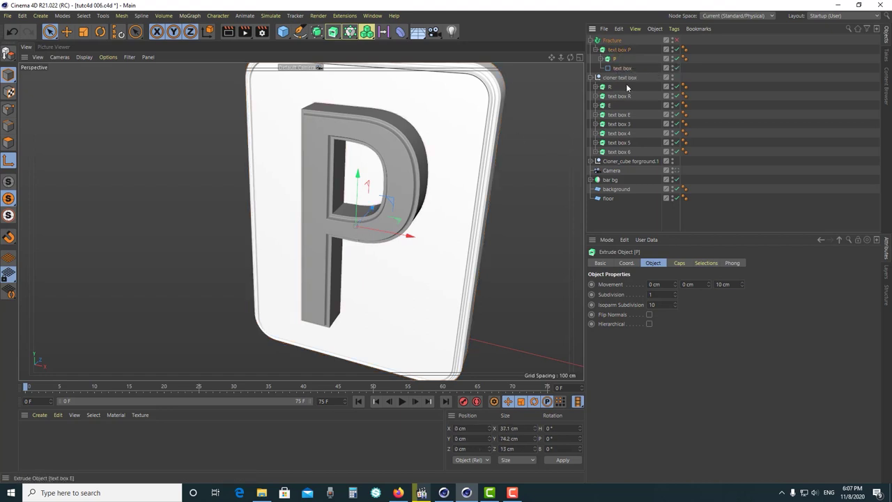
mouse_move(609, 60)
left_mouse_down()
mouse_move(618, 51)
mouse_move(596, 61)
left_mouse_up()
left_click(595, 60)
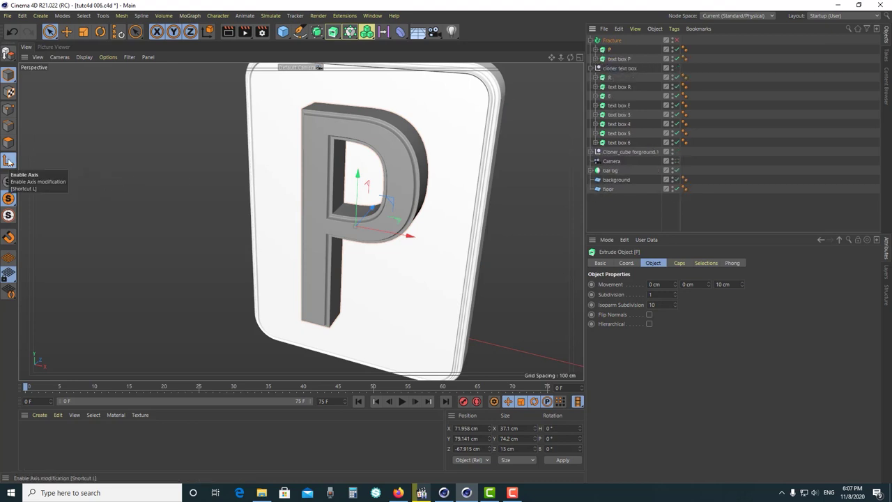
Rotate the Fracture group to heading 25° and pitch -14°
left_click(678, 43)
left_click_drag(751, 296, 753, 309)
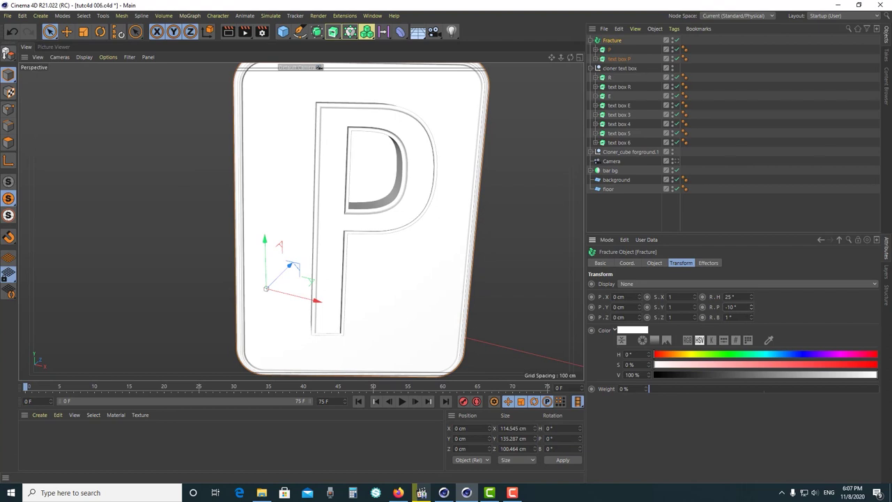
key("0")
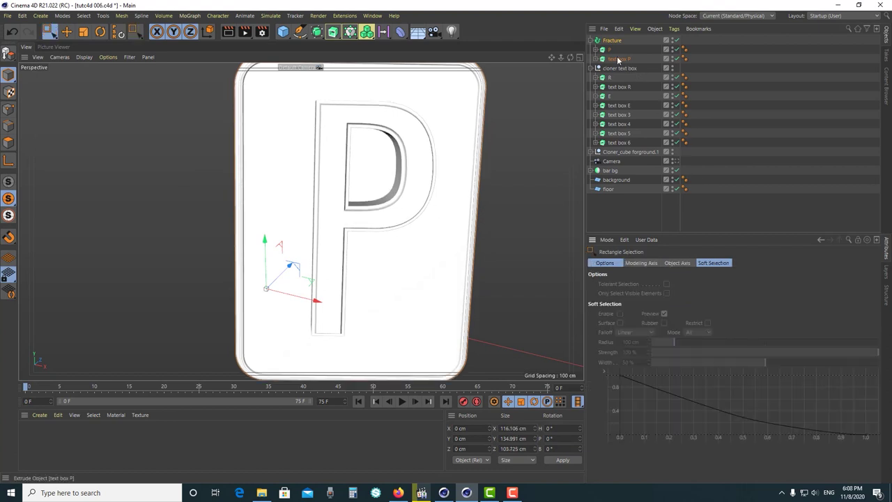
Turn off solo view to reveal the other tiles, then select both P and text box P
left_click(617, 59)
left_click(612, 41)
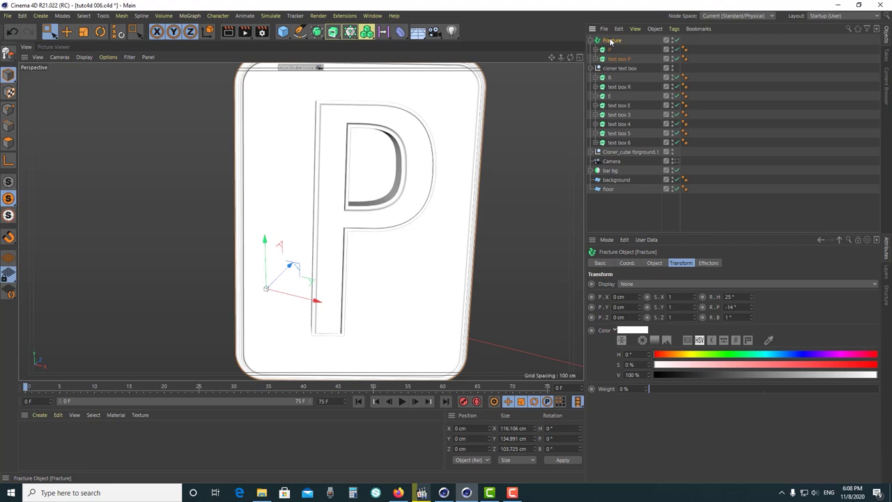
left_click(5, 186)
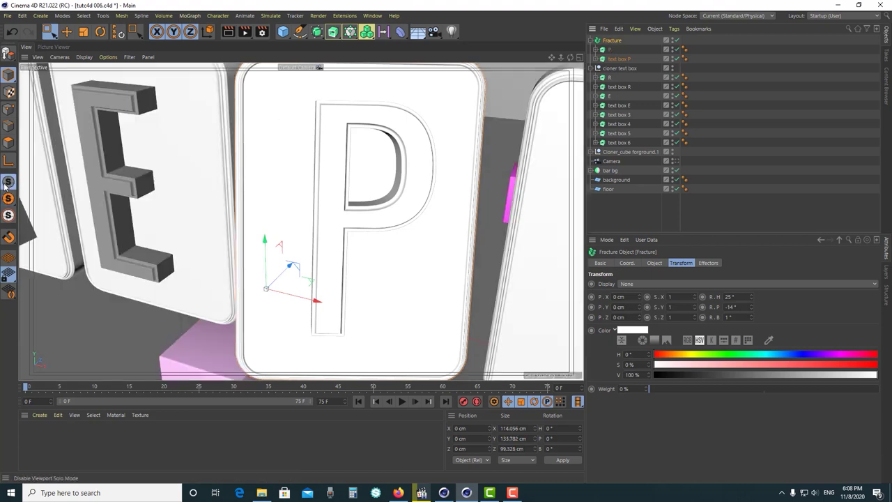
left_click(611, 59)
left_click(609, 49)
left_click(612, 59, "ctrl")
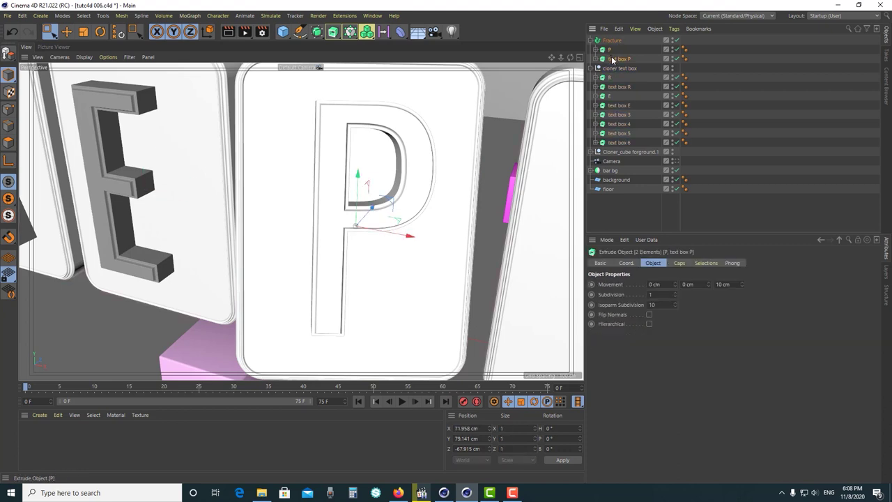
Copy P into the cloner text box, rename the copy O, and slide it onto the fourth tile
left_click_drag(621, 116, 613, 113)
double_click(611, 115)
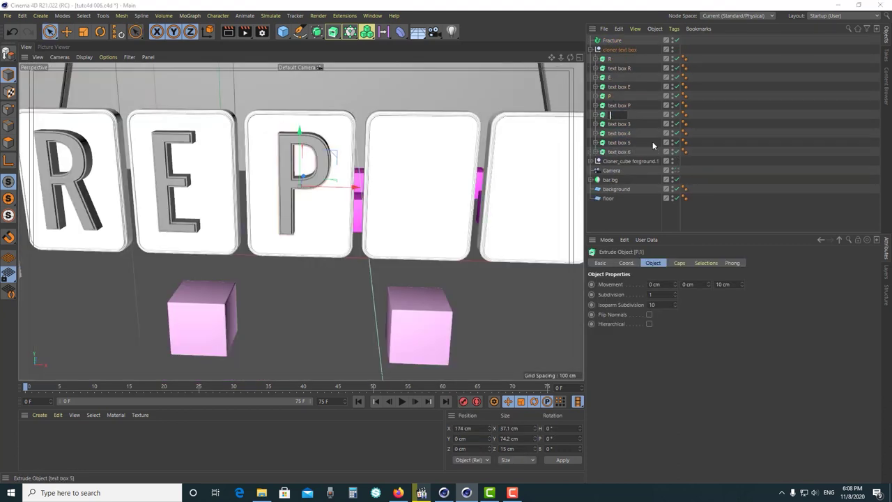
type("O")
key("Return")
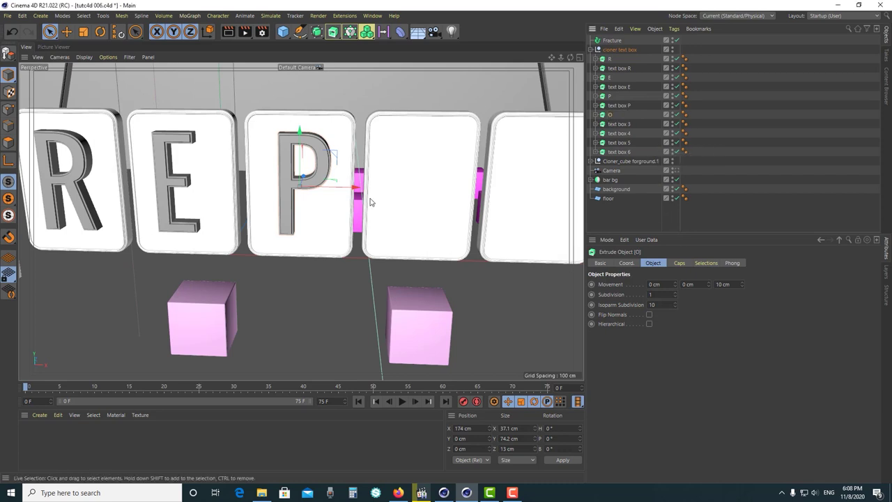
left_click_drag(335, 184, 463, 196)
Rename the fourth tile from text box 3 to text box O
scroll(463, 195, "up", 3)
left_click(620, 124)
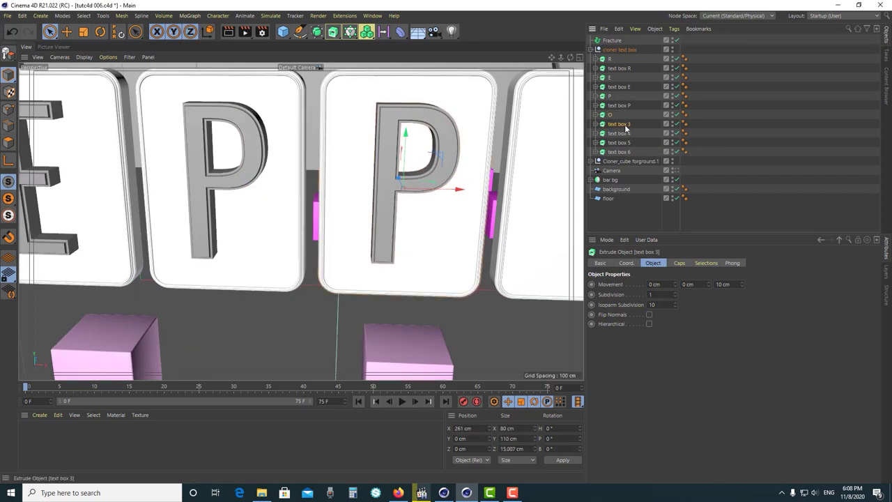
type("O")
key("Return")
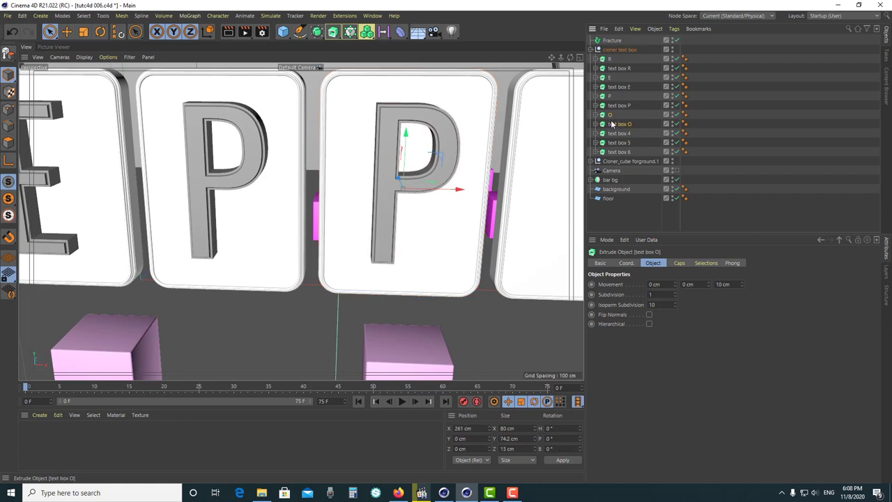
left_click_drag(610, 114, 616, 124)
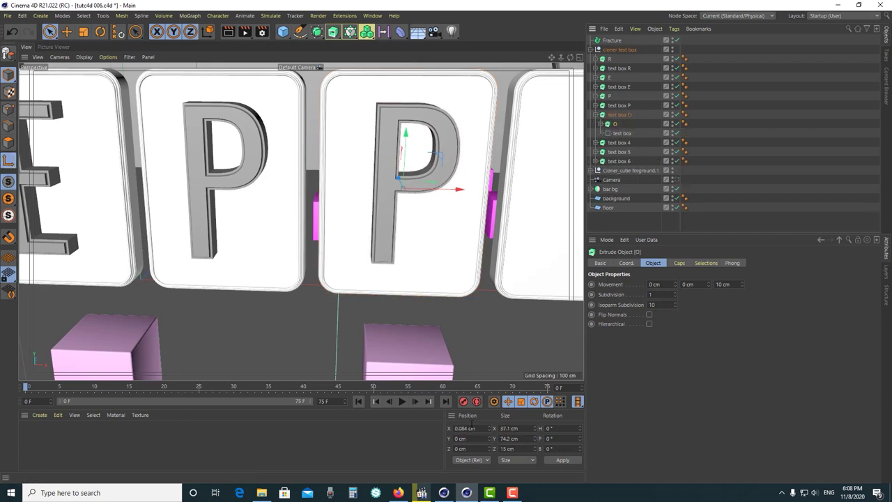
key("ctrl+z")
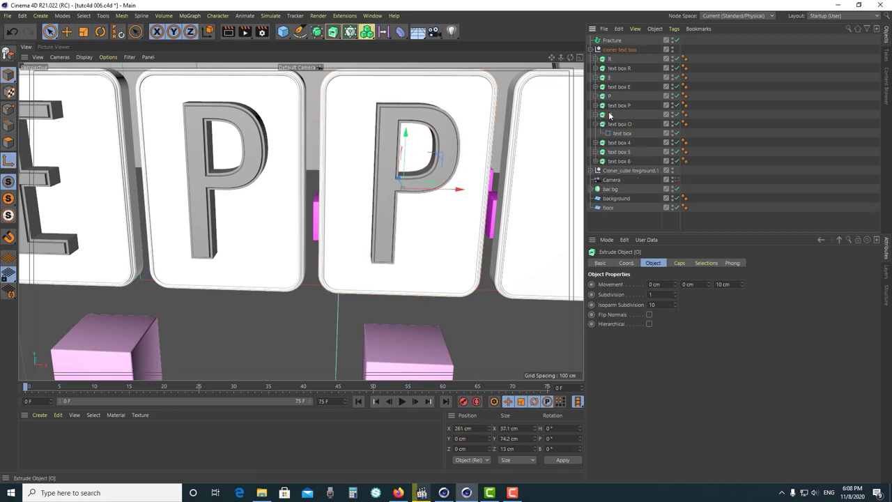
left_click(431, 174)
scroll(431, 174, "down", 2)
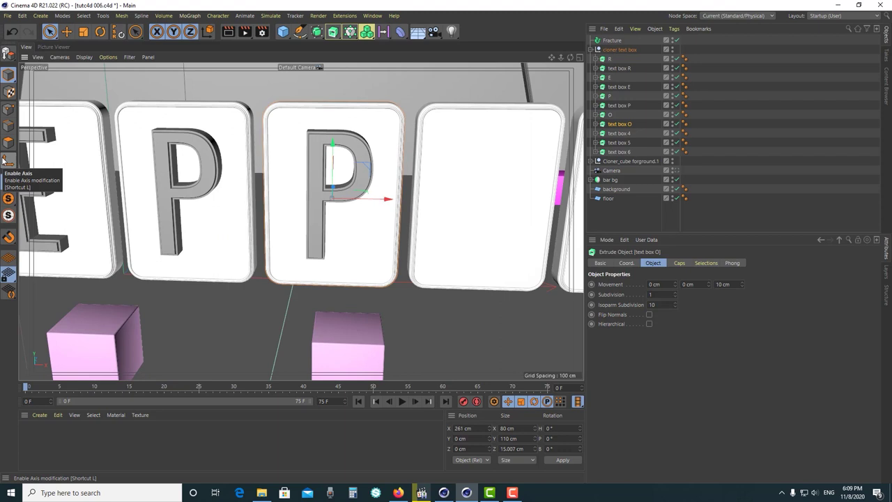
Change the letter's text to O, collapse its group, and view the REPO tiles
left_click(9, 165)
left_click_drag(446, 207, 418, 209, "alt")
left_click(261, 181)
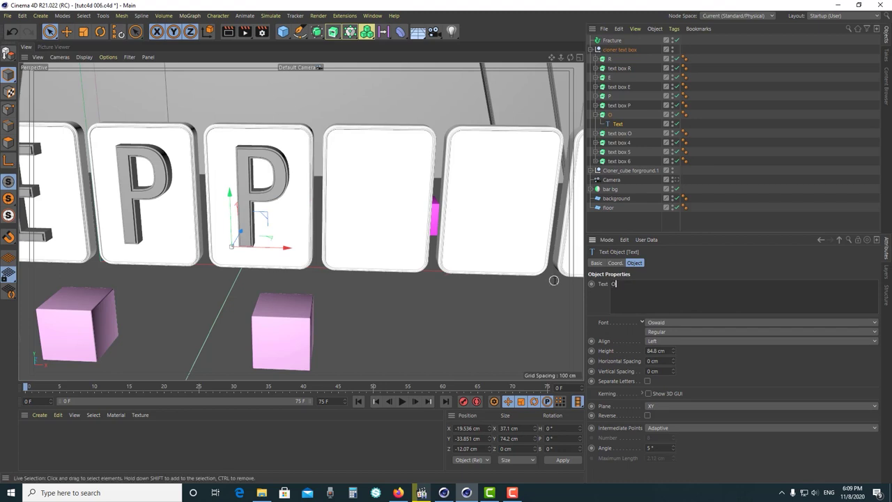
left_click(650, 257)
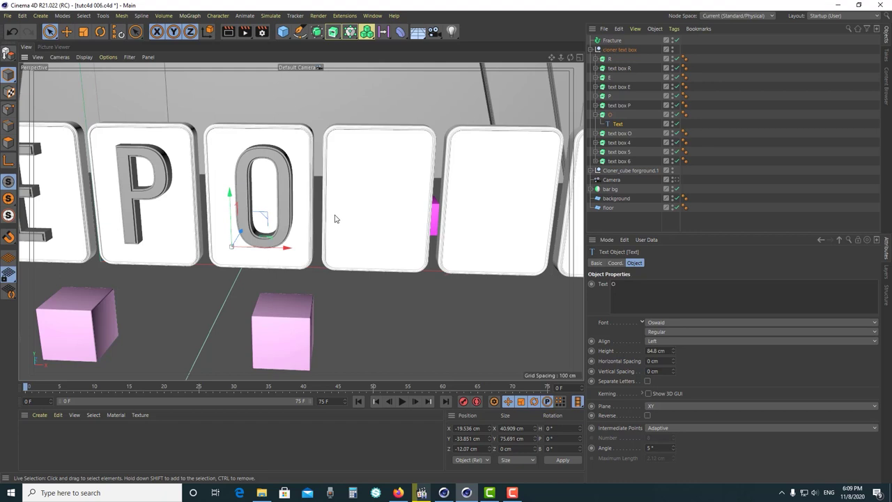
scroll(334, 219, "down", 5)
mouse_move(334, 249)
left_mouse_down("alt")
mouse_move(253, 249)
mouse_move(275, 257)
mouse_move(258, 253)
mouse_move(275, 245)
mouse_move(268, 272)
left_mouse_up("alt")
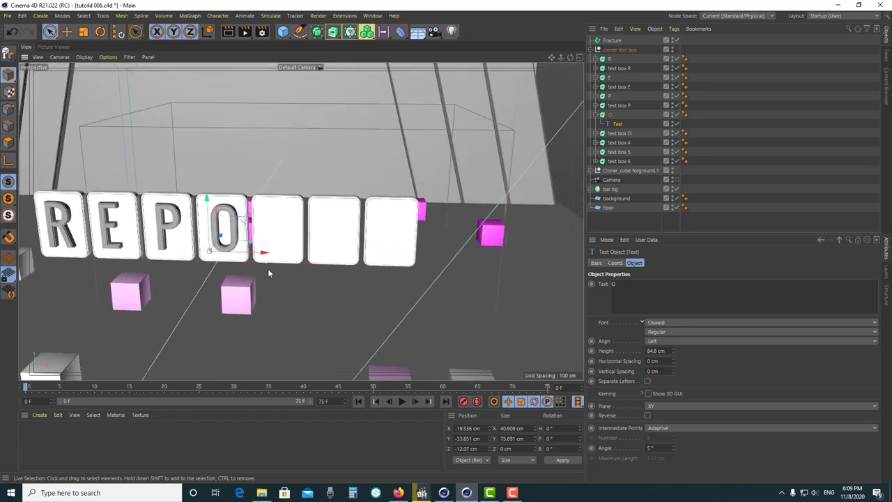
scroll(268, 272, "up", 2)
left_click(597, 114)
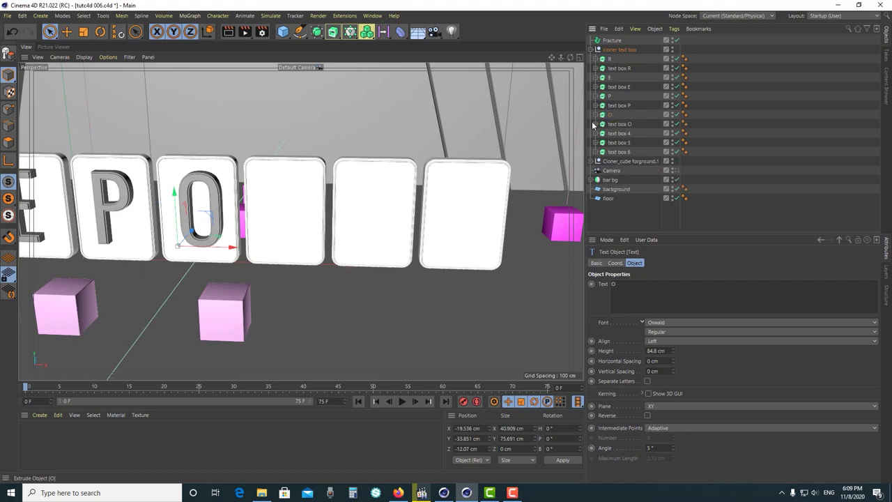
scroll(258, 290, "down", 3)
scroll(259, 290, "down", 2)
left_click_drag(259, 290, 101, 229, "alt")
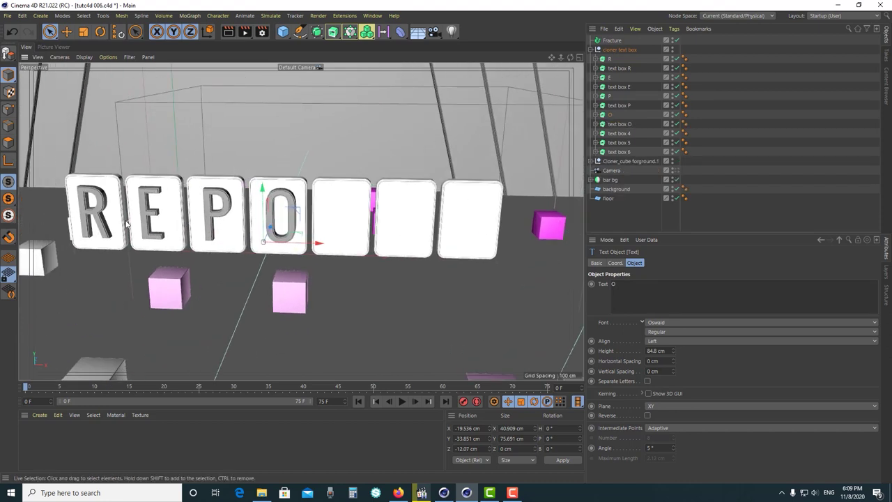
Duplicate the R letter and move the copy onto the fifth tile
left_click(611, 60)
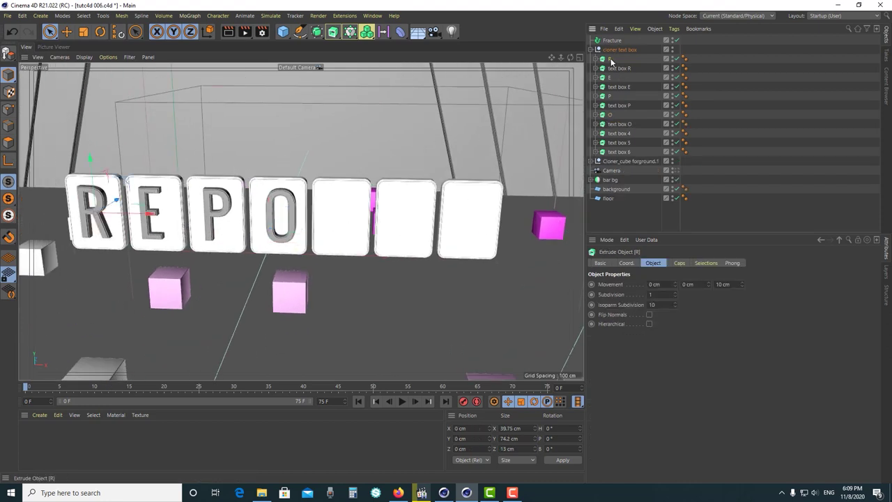
left_click_drag(617, 128, 617, 131, "ctrl")
left_click_drag(148, 223, 371, 238)
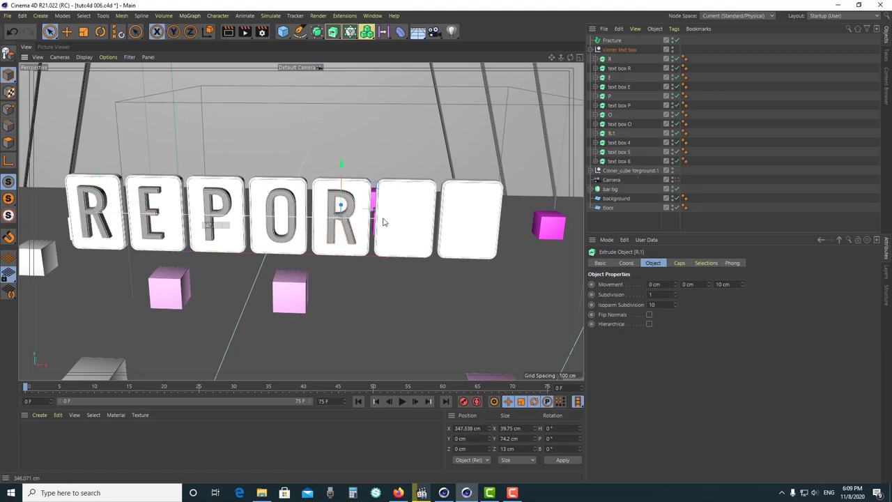
Rename the fifth tile to text box R, keeping the R copy outside it
scroll(371, 238, "up", 5)
double_click(620, 142)
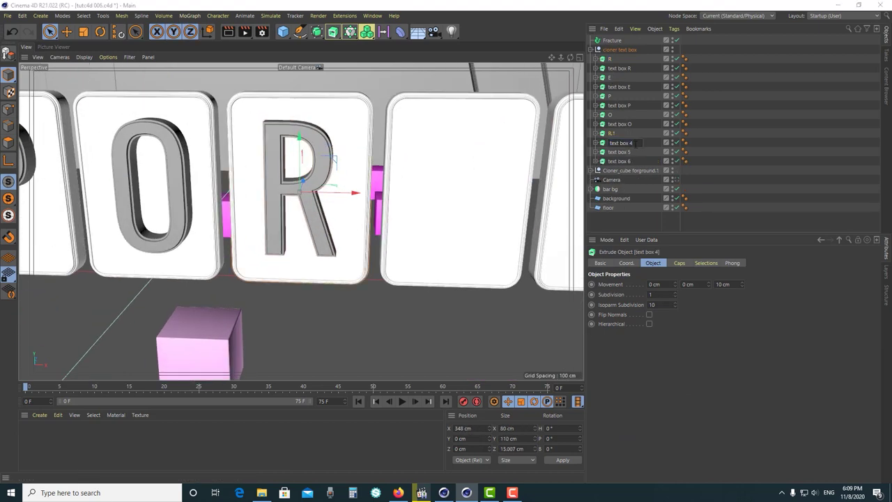
type("R")
key("Return")
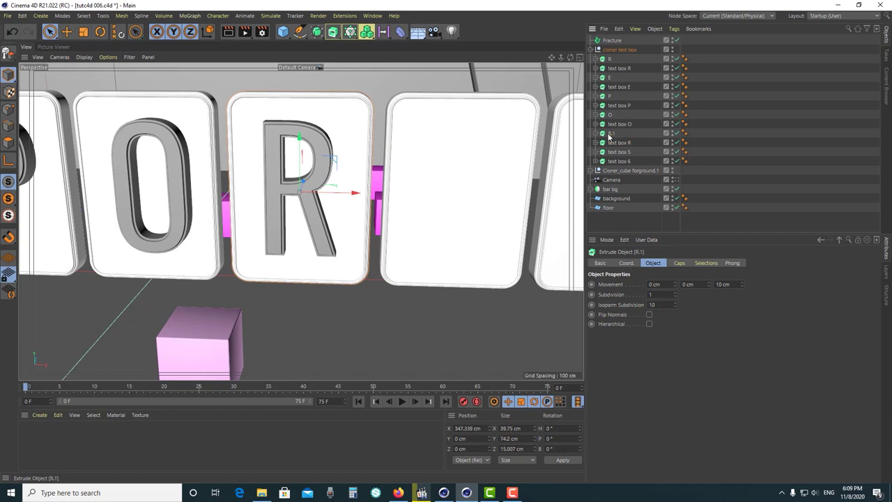
left_click_drag(609, 134, 618, 143)
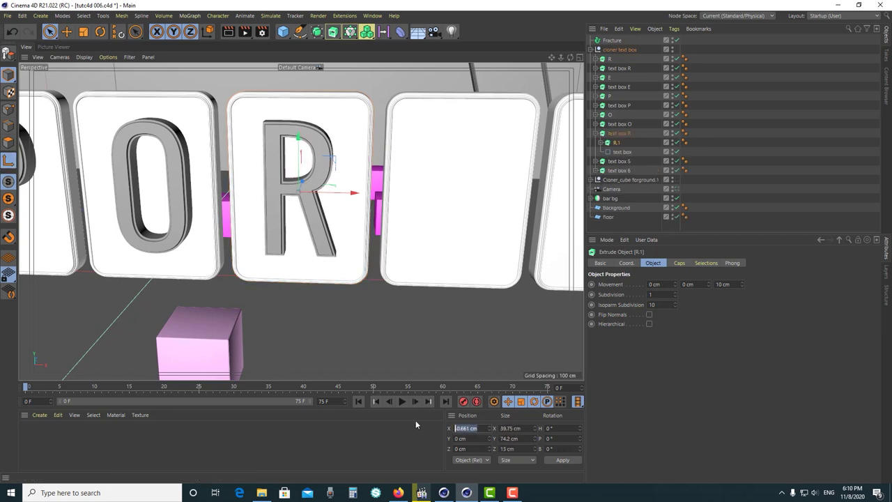
left_click_drag(616, 130, 595, 143)
left_click(612, 143)
left_click(301, 168)
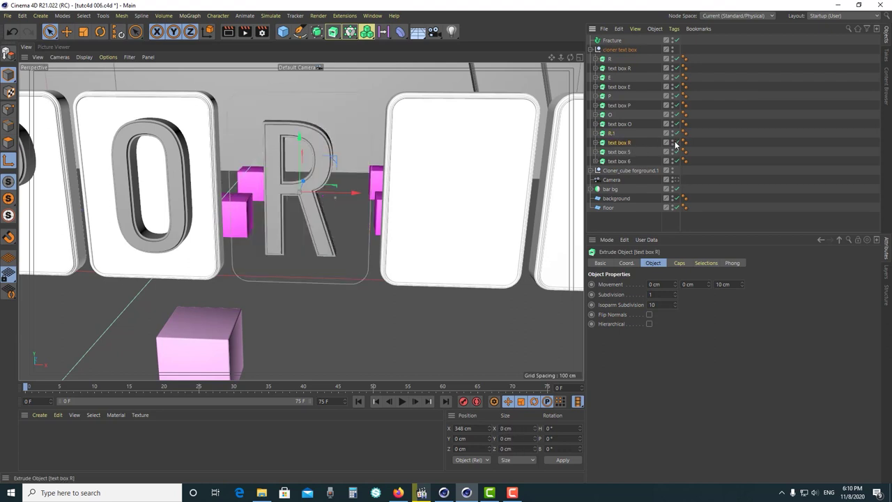
left_click(611, 143)
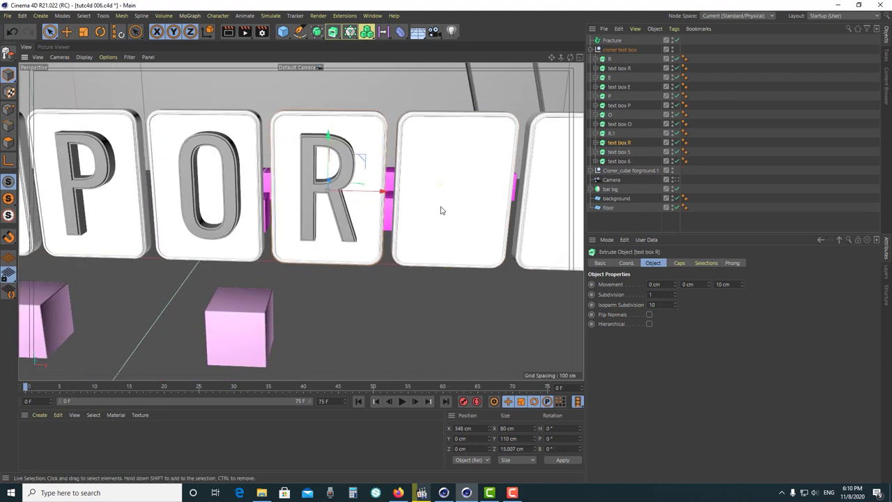
Make another R copy and place it on the next blank tile
left_click_drag(441, 209, 295, 246, "alt")
left_click_drag(611, 133, 613, 147, "ctrl")
left_click_drag(295, 215, 340, 214)
Change the new copy's letter to T and rename the sixth tile text box T
left_click(594, 151)
left_click(617, 161)
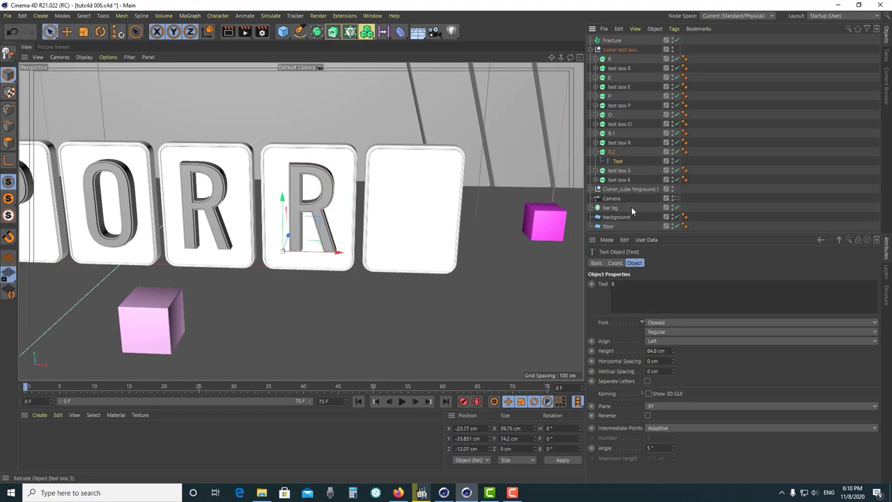
left_click(715, 230)
left_click(610, 151)
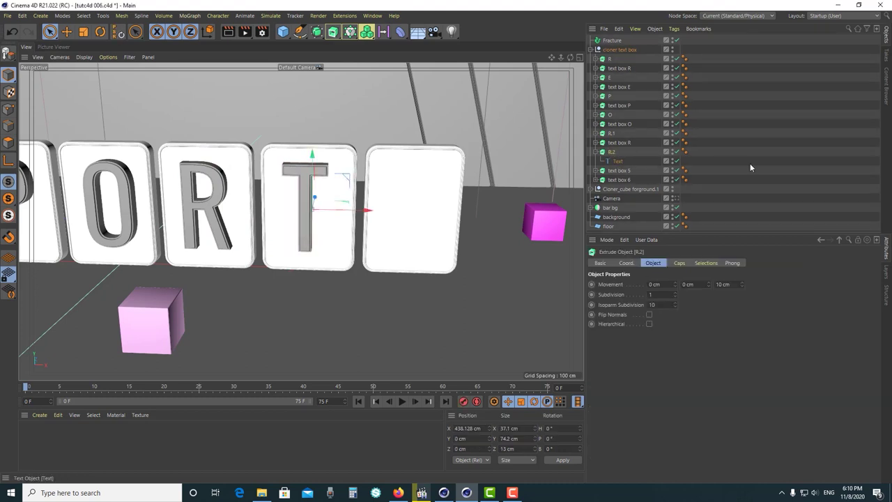
type("T")
left_click(594, 152)
double_click(620, 161)
type("T")
key("Return")
Adjust the T letter's pivot and position relative to its tile
left_click(610, 152)
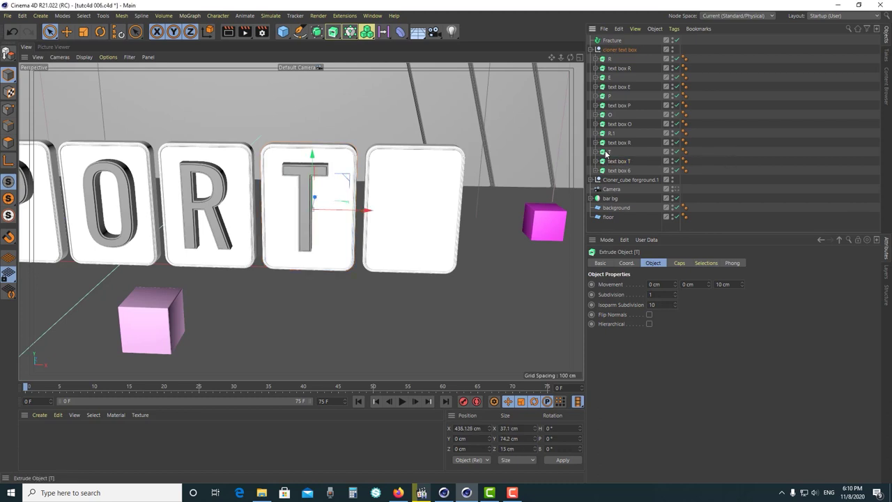
left_click(8, 159)
left_click_drag(610, 162, 611, 164)
left_click(560, 459)
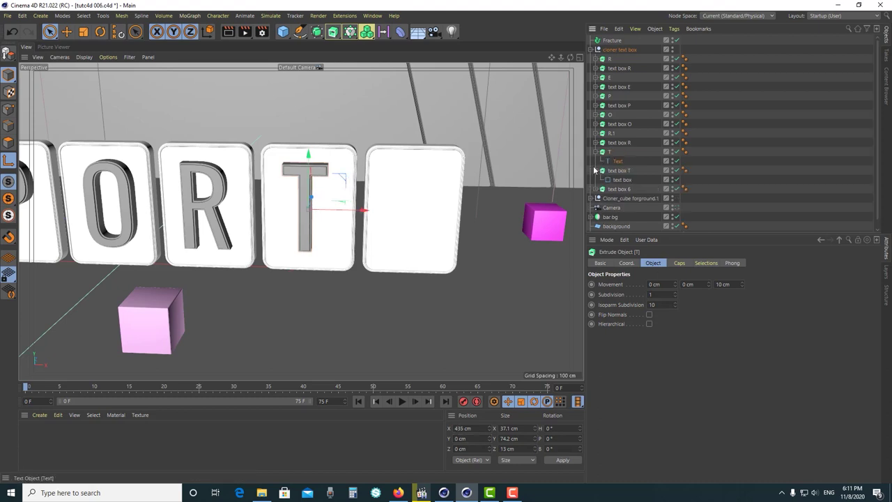
left_click_drag(603, 164, 610, 150)
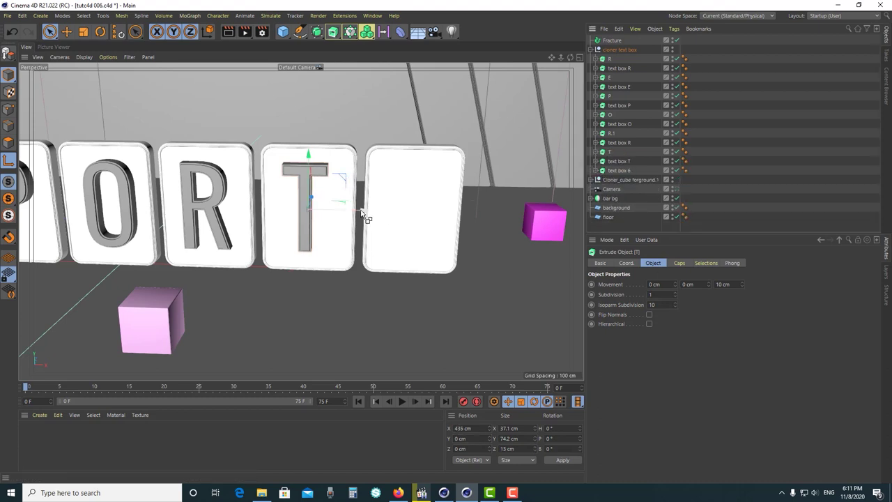
Copy the T letter onto the last blank tile and name the copy S
left_click_drag(610, 151, 614, 174, "ctrl")
left_click_drag(358, 213, 453, 213)
key("ctrl+z")
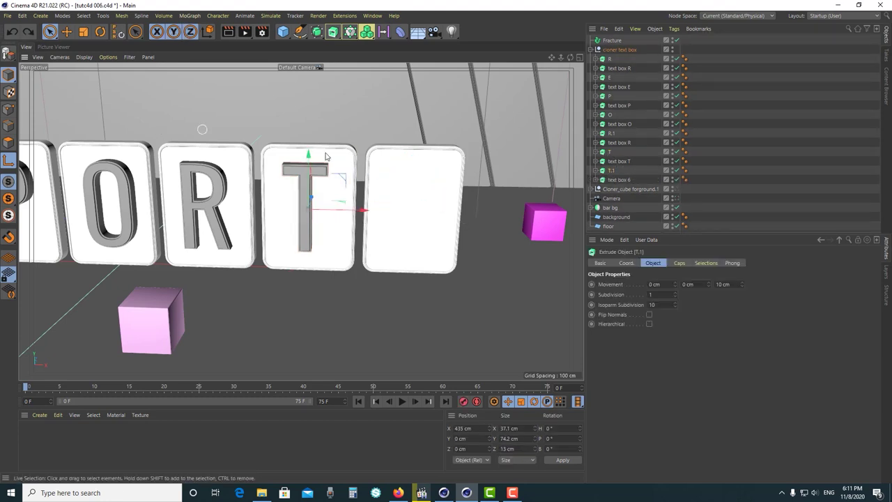
key("ctrl+z")
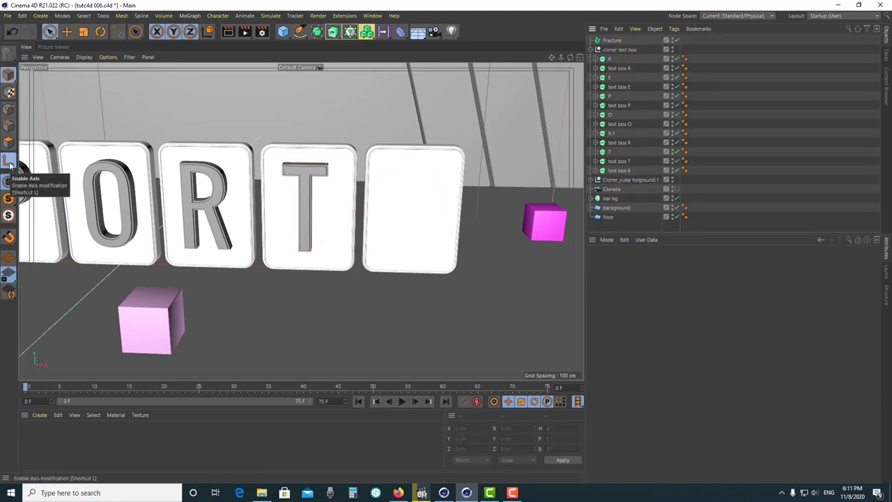
key("ctrl+y")
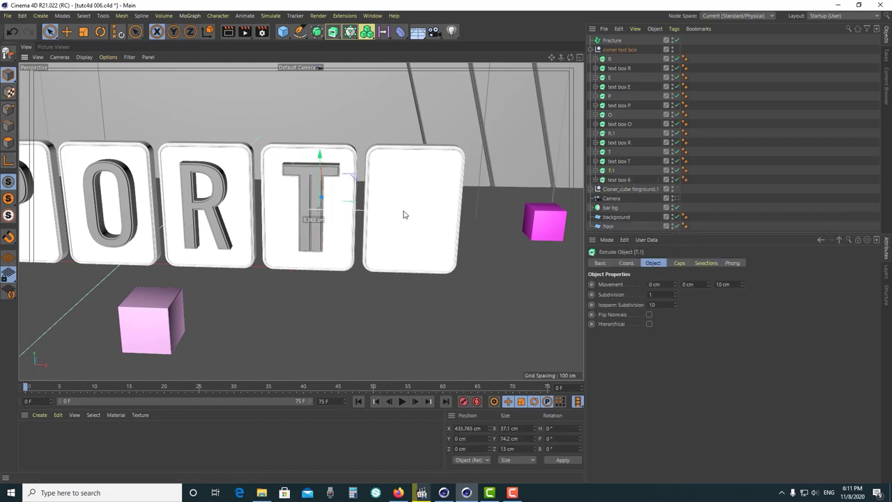
left_click_drag(359, 211, 466, 219)
type("S")
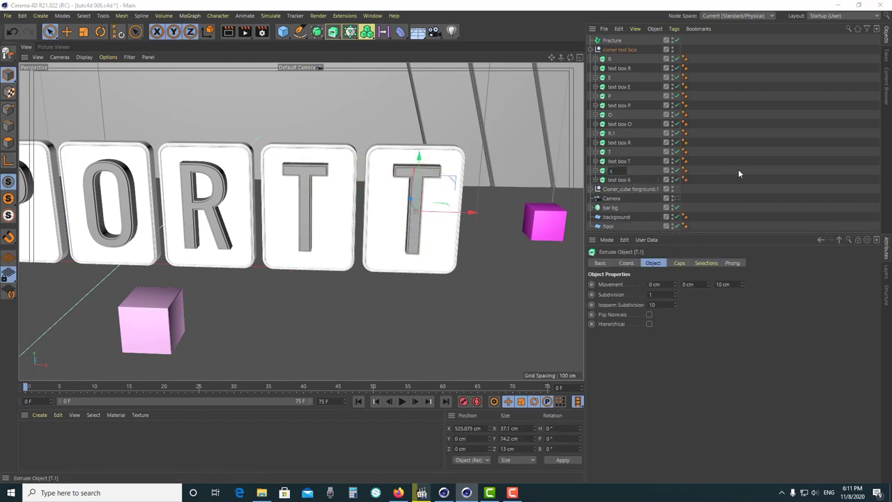
key("Return")
Rename the last tile text box S and set the letter's text to S
double_click(631, 180)
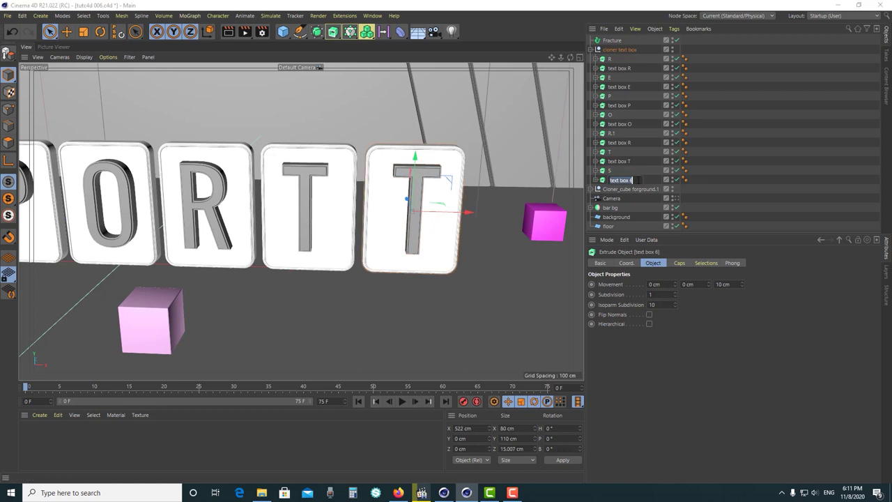
type("S")
key("Return")
left_click(594, 170)
left_click(617, 179)
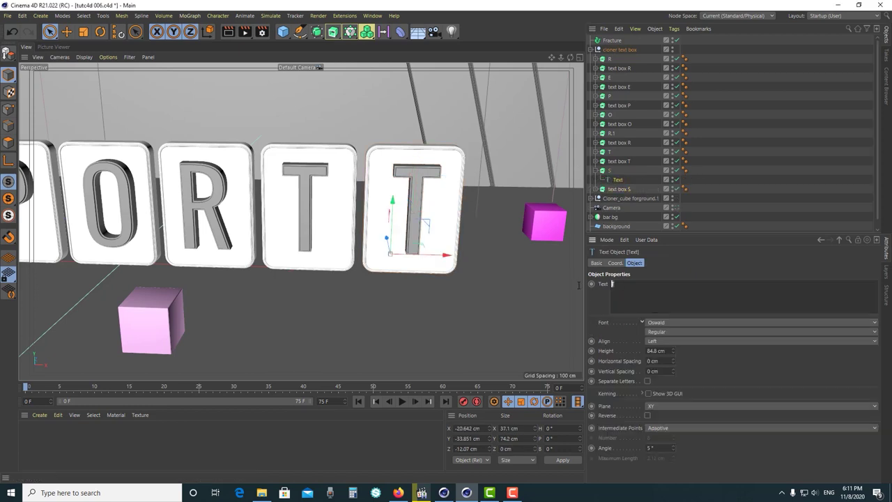
type("S")
left_click(606, 170)
left_click(595, 170)
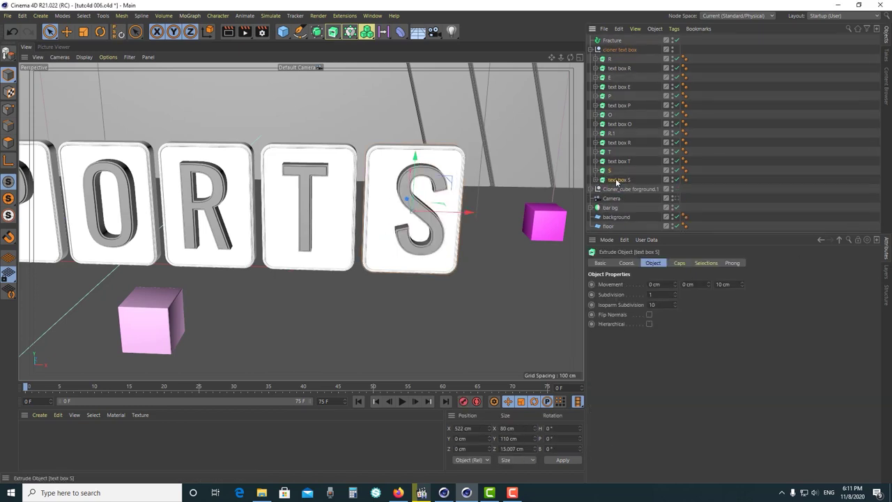
left_click_drag(610, 173, 619, 180)
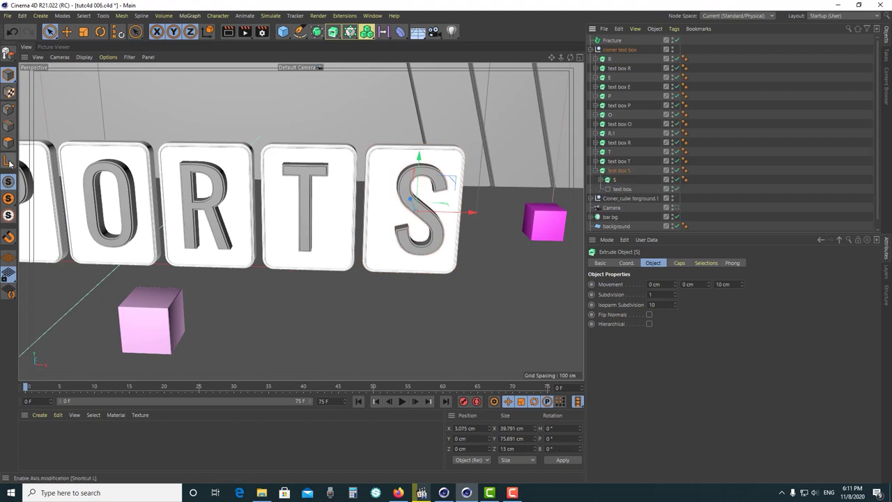
key("ctrl+z")
key("ctrl+z")
key("ctrl+z")
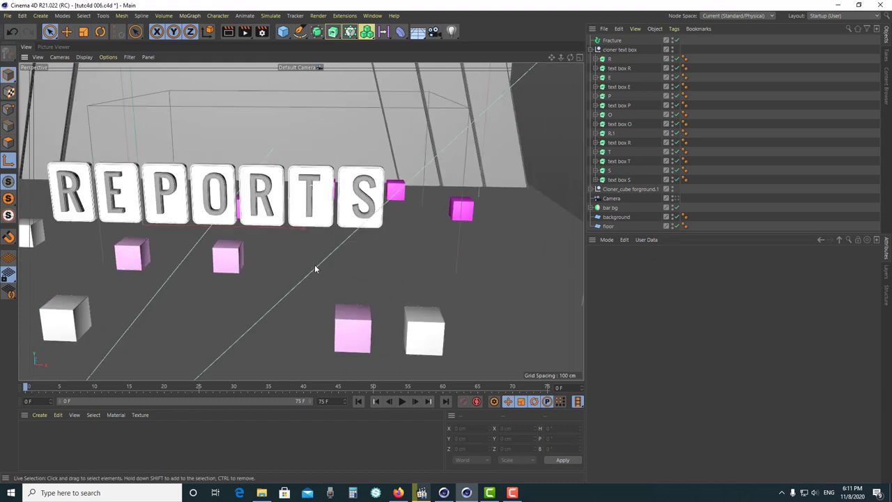
Shift the REPORTS group left and raise it to Y 133 cm
left_click_drag(568, 186, 373, 212, "alt")
mouse_move(453, 219)
left_mouse_down("alt")
mouse_move(295, 227)
mouse_move(412, 253)
mouse_move(534, 203)
mouse_move(422, 225)
mouse_move(439, 213)
mouse_move(432, 210)
mouse_move(429, 250)
left_mouse_up("alt")
left_click_drag(247, 222, 235, 224)
key("ctrl+z")
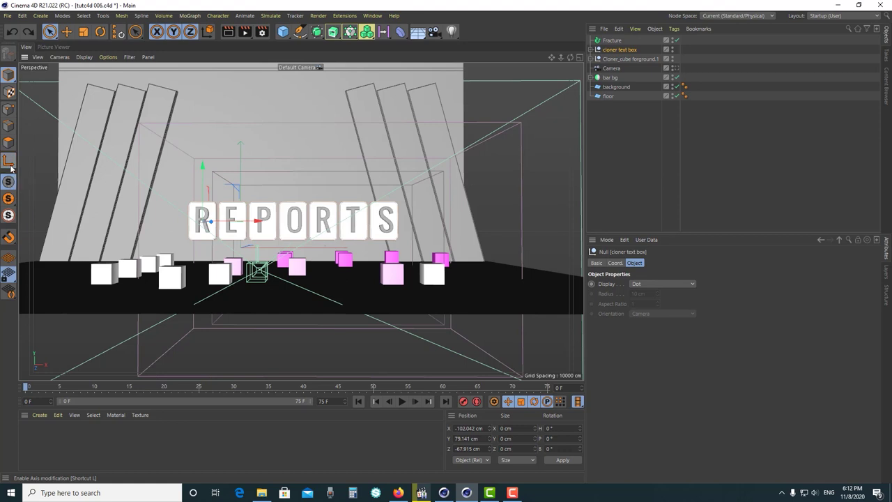
left_click_drag(251, 221, 197, 221)
middle_click(197, 222)
scroll(462, 294, "down", 5)
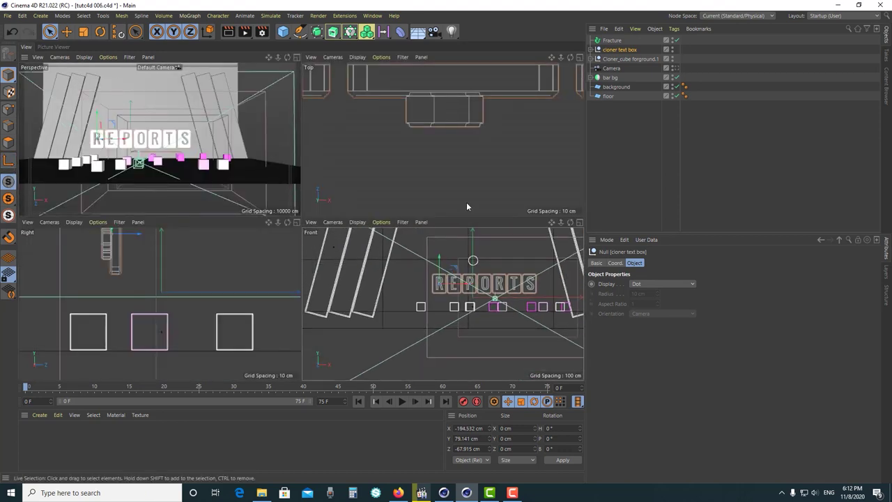
scroll(443, 153, "down", 5)
scroll(444, 153, "down", 3)
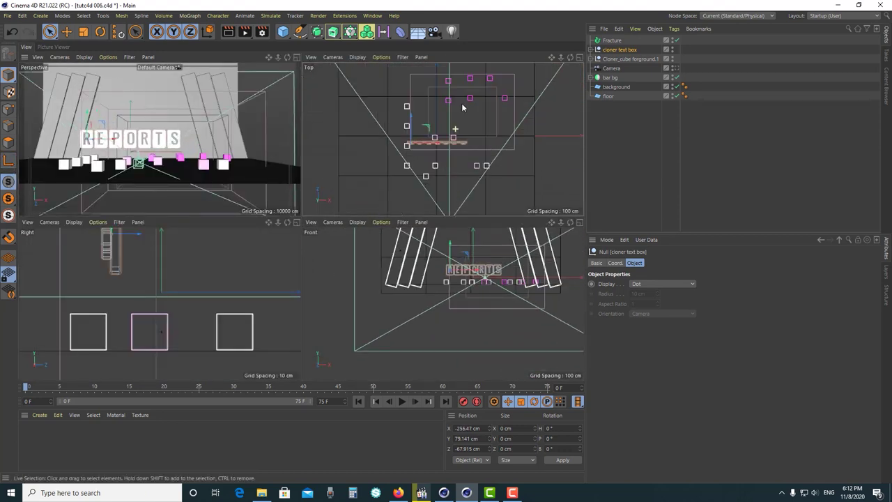
left_click_drag(442, 143, 422, 117)
scroll(460, 293, "up", 3)
left_click_drag(398, 306, 398, 285)
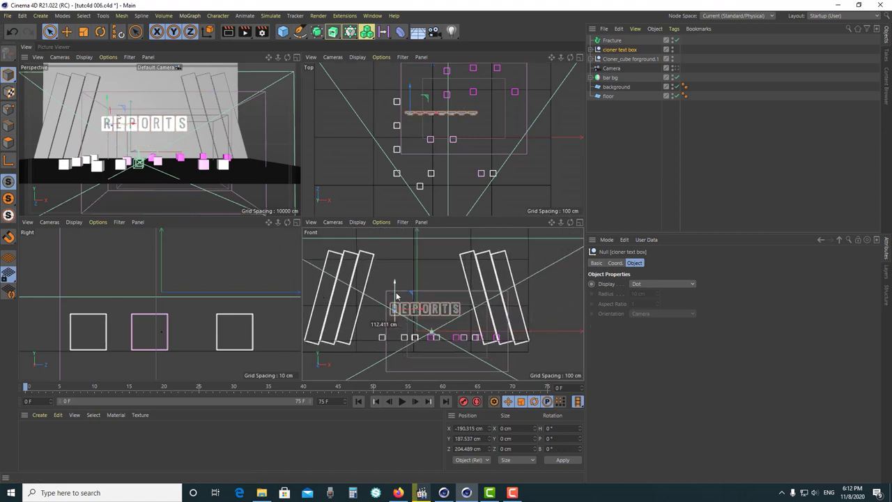
key("F1")
Frame the group through the scene camera, then switch to the default editor camera
left_click(674, 68)
left_click_drag(234, 153, 219, 169)
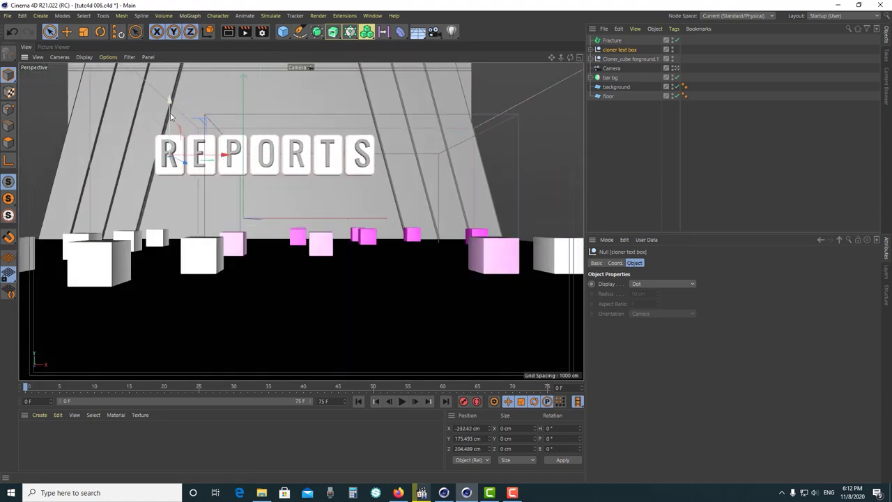
left_click(762, 167)
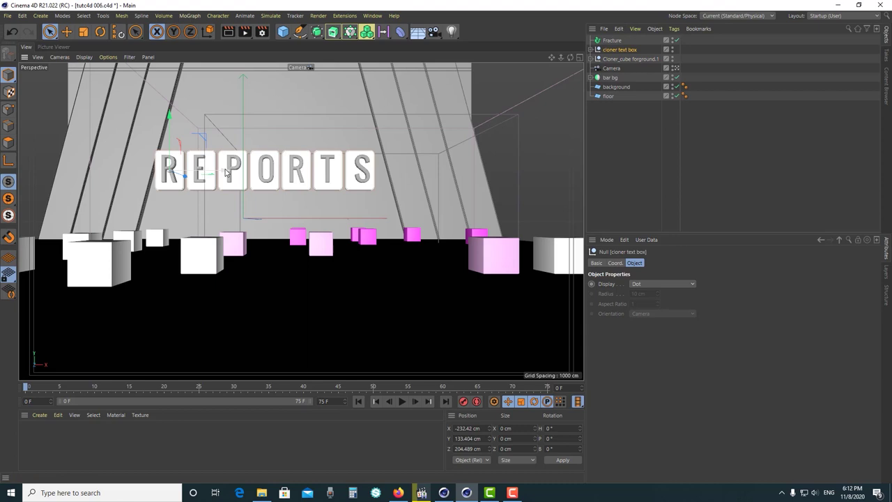
left_click(675, 68)
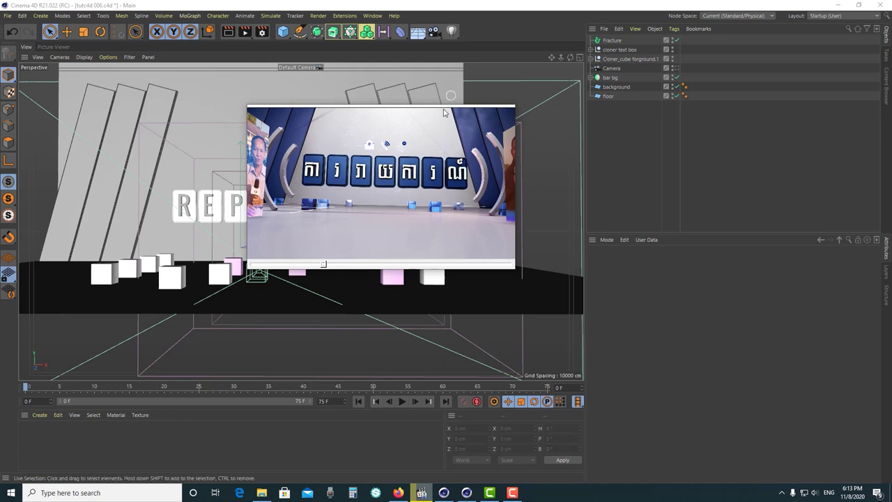
Add an arc spline and extend its end angle
left_click(300, 32)
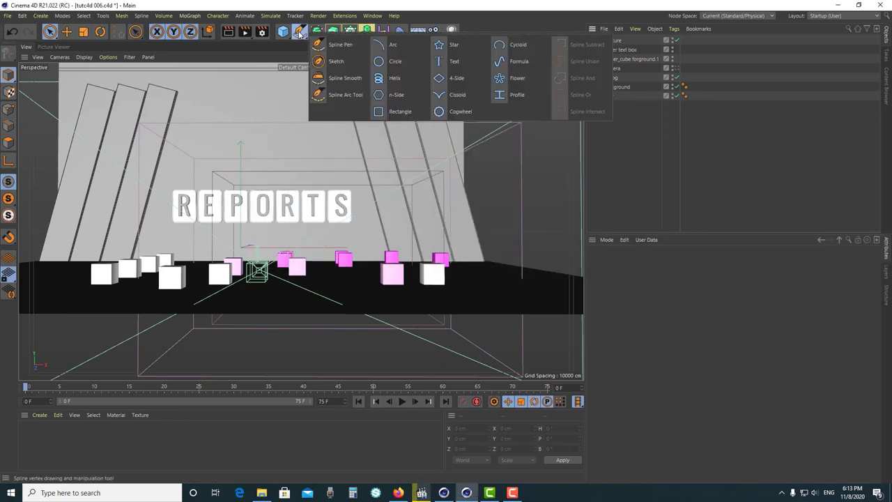
left_click(390, 45)
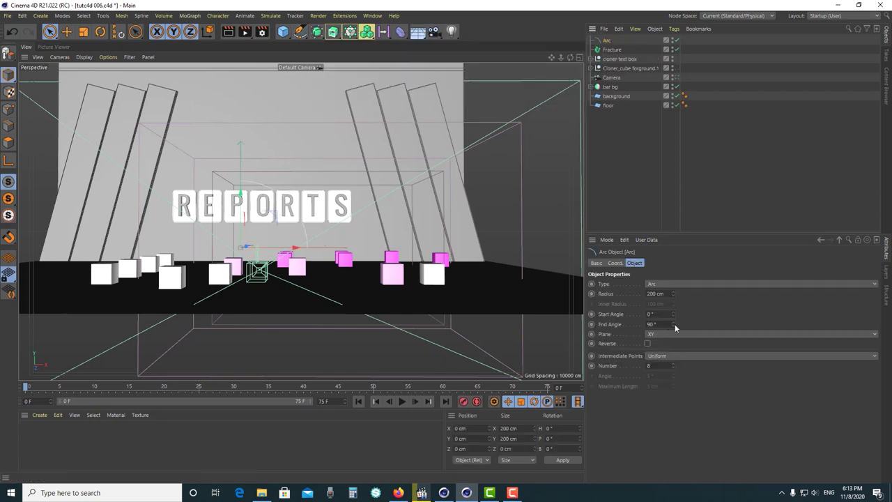
left_click_drag(672, 323, 673, 317)
left_click_drag(672, 323, 673, 315)
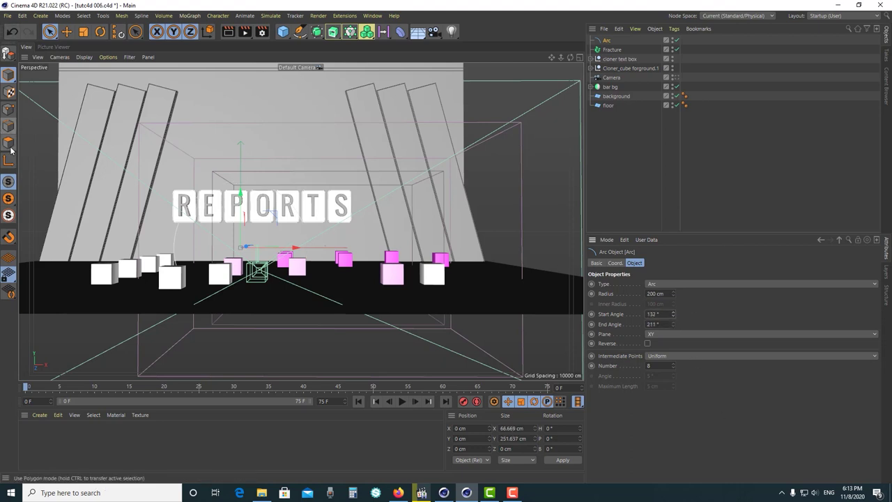
Set the arc's start angle to 135° and place it just left of the letters
left_click_drag(240, 222, 268, 226)
scroll(145, 216, "up", 2)
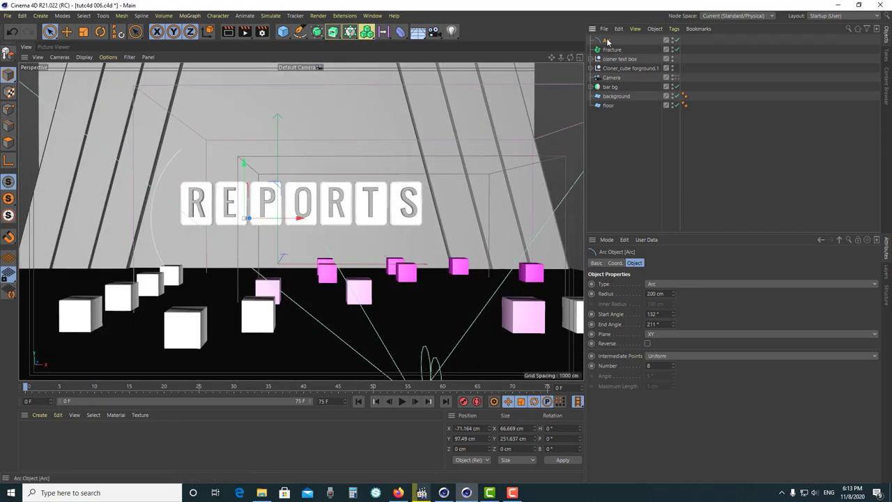
left_click(655, 314)
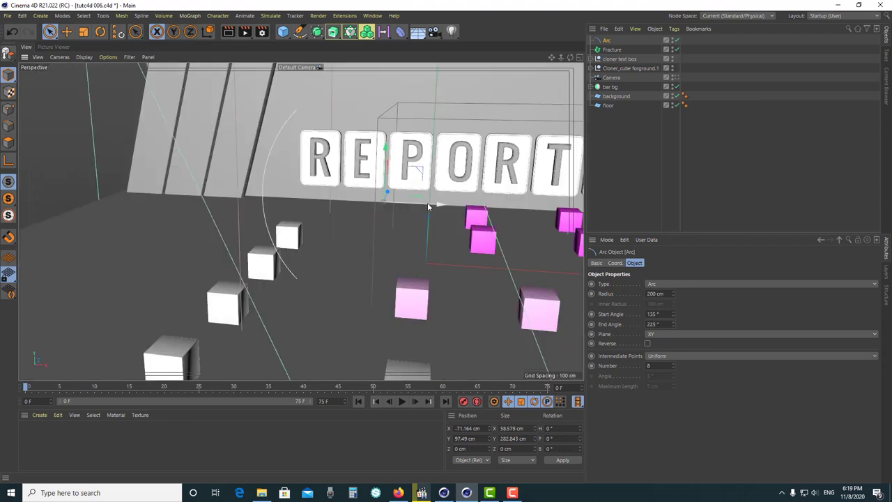
left_click_drag(424, 206, 428, 205)
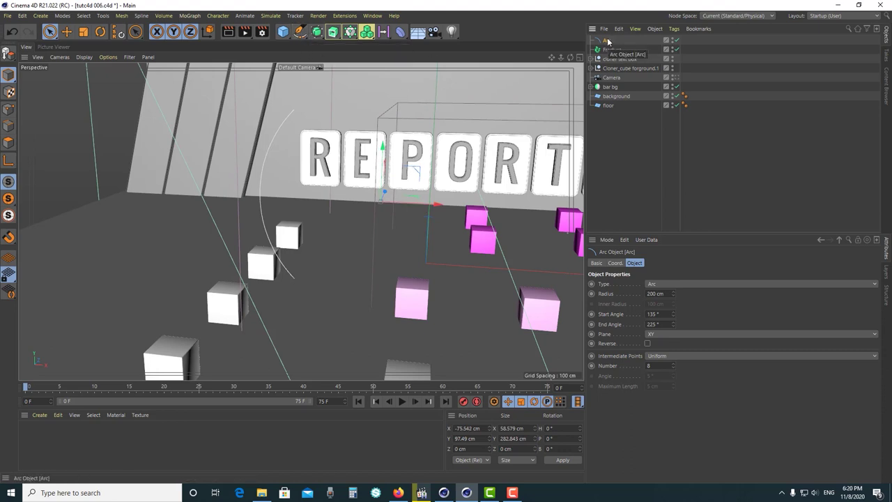
Wrap the arc in a Sweep and add a rectangle spline as its profile
left_click(333, 31)
left_click(365, 94, "alt")
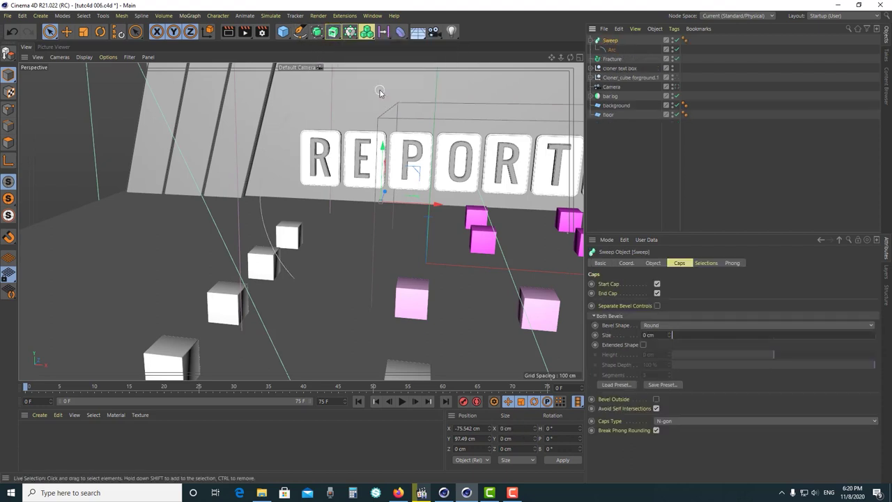
left_click(300, 32)
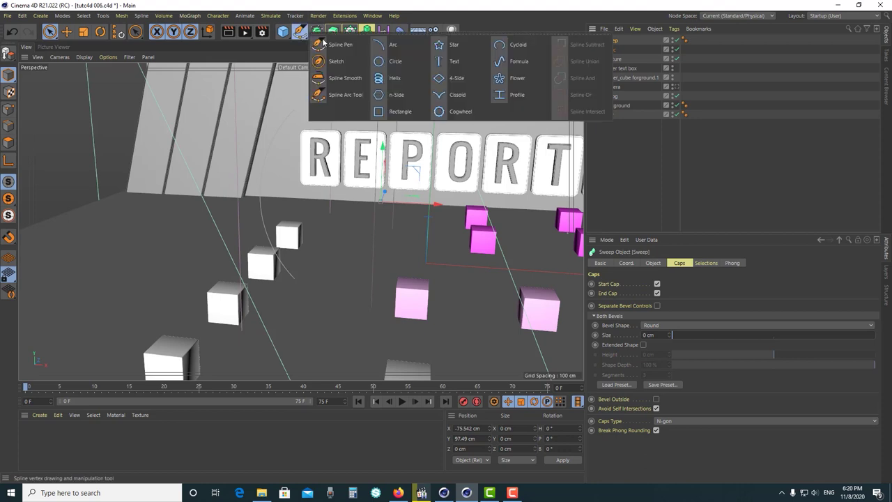
left_click(394, 111)
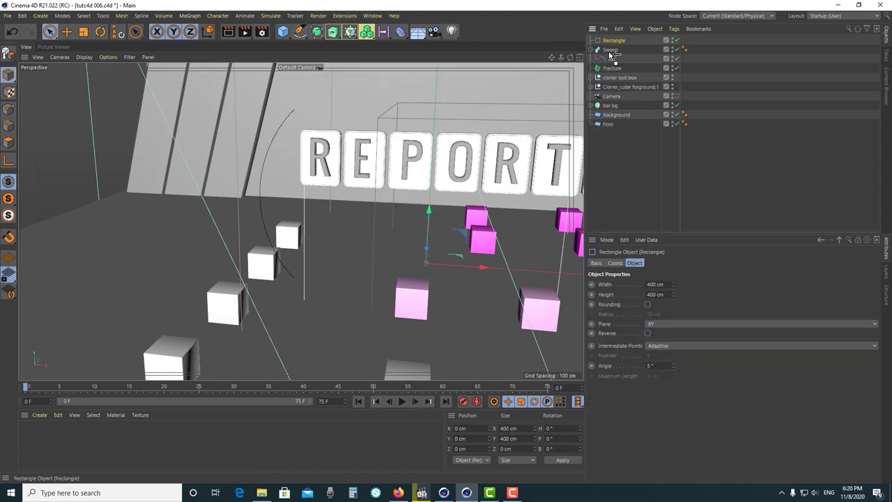
left_click_drag(611, 54, 610, 55)
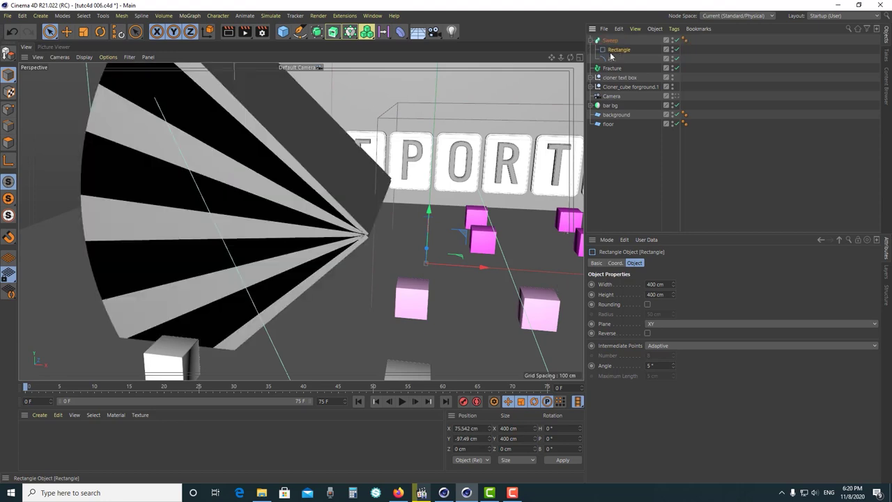
Set the rectangle profile to 25 cm width and 25 cm height
left_click(655, 285)
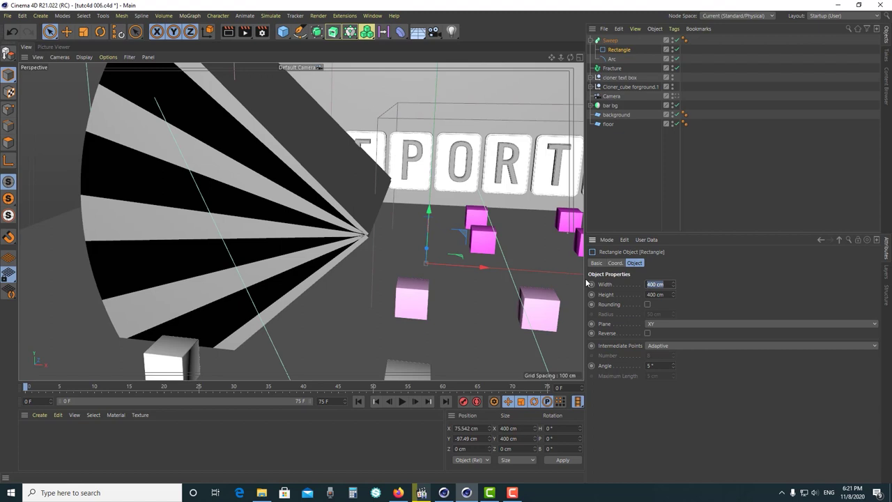
type("25")
key("Return")
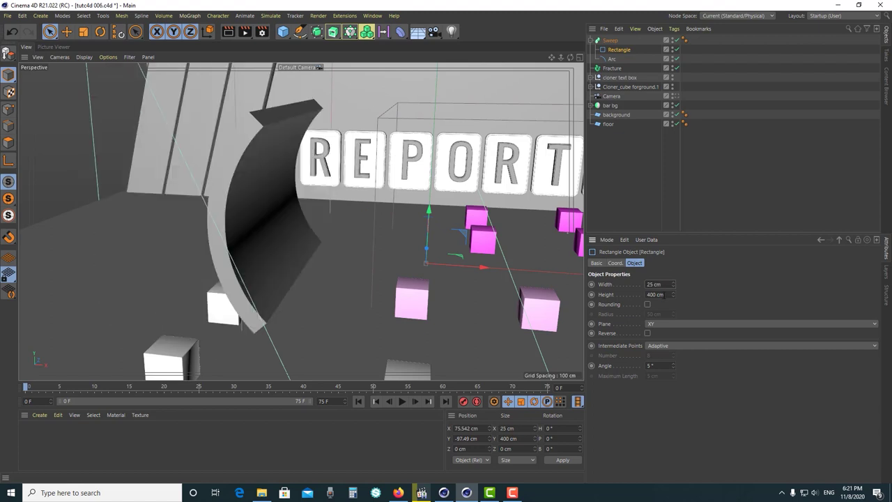
type("25")
key("Return")
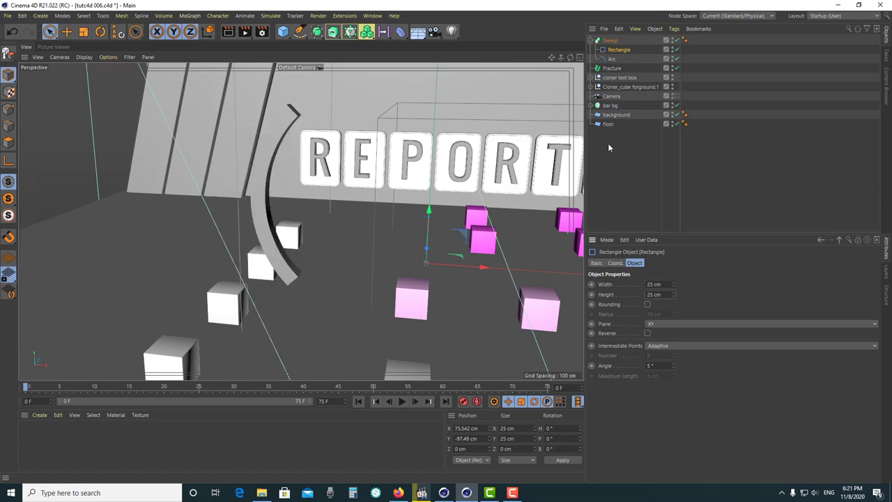
scroll(242, 223, "up", 3)
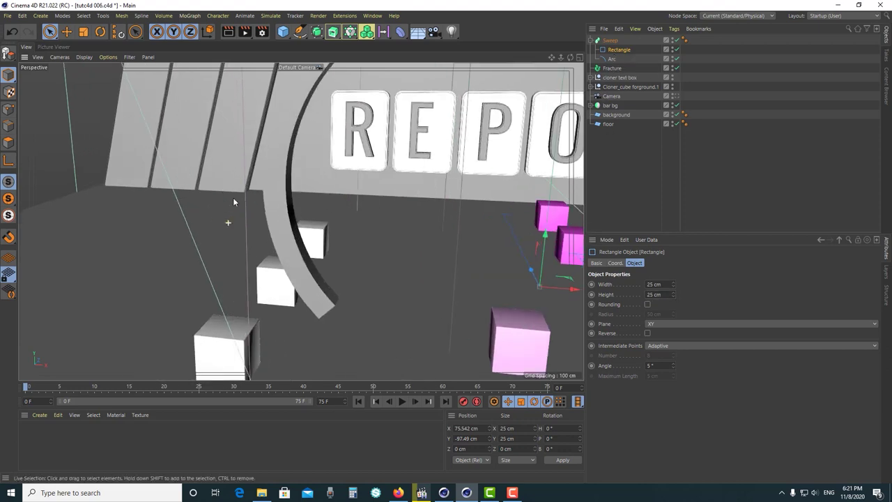
left_click_drag(311, 205, 362, 209, "alt")
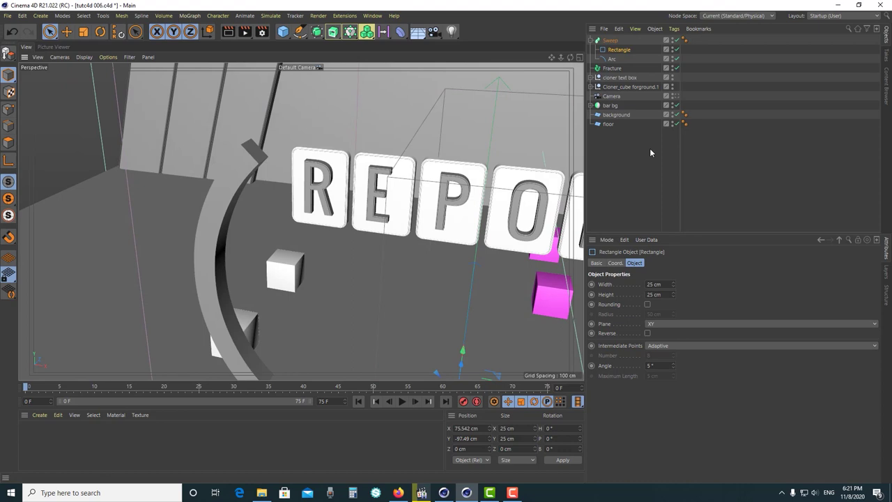
left_click(616, 41)
left_click(680, 263)
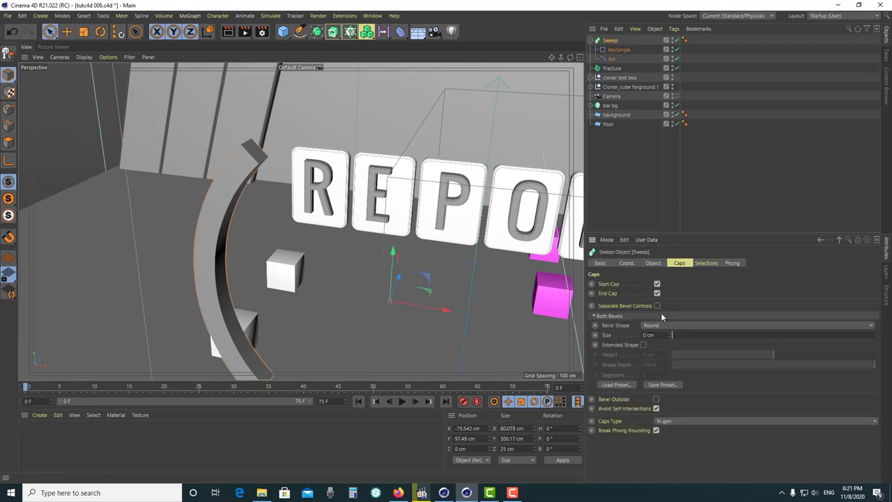
Apply the Four Steps - Rounded cap bevel preset to the sweep and inspect it from the side
left_click(616, 386)
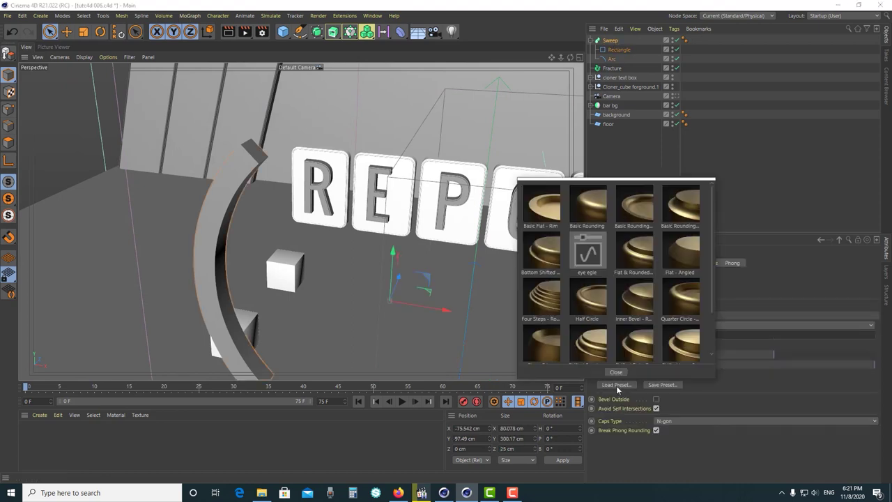
left_click(548, 309)
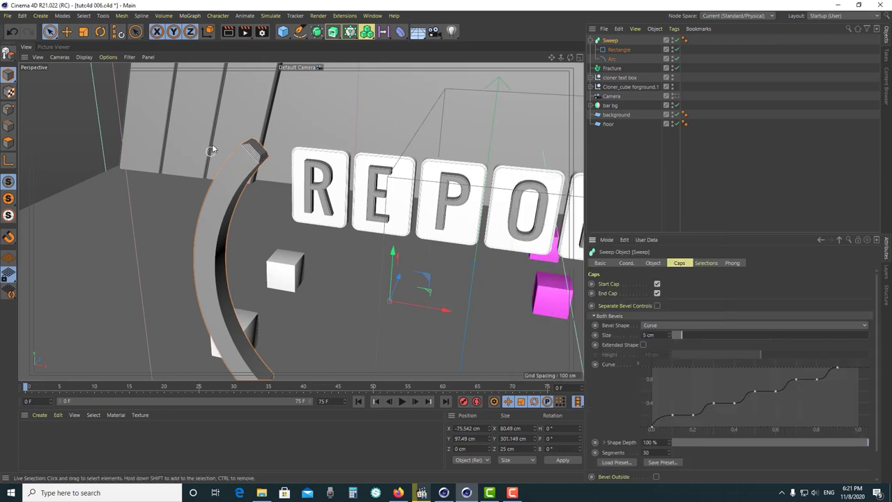
scroll(210, 150, "up", 2)
scroll(211, 150, "up", 2)
scroll(256, 110, "up", 2)
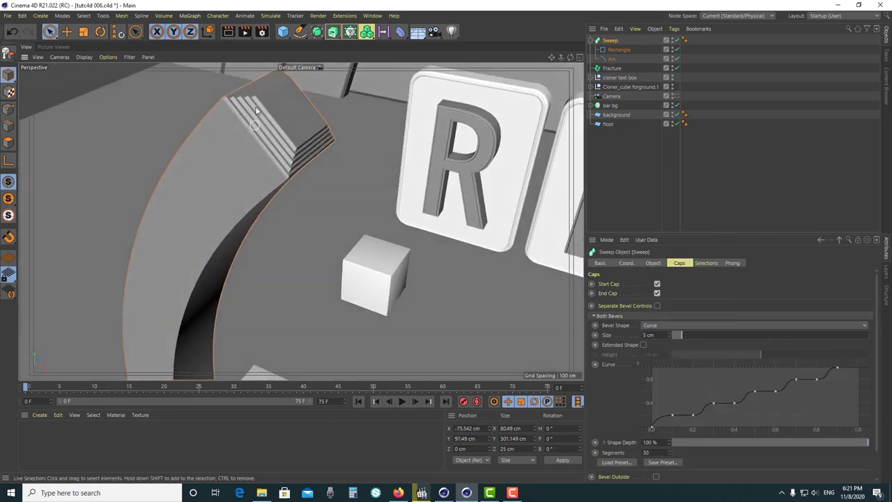
mouse_move(276, 181)
left_mouse_down("alt")
mouse_move(322, 150)
mouse_move(285, 284)
mouse_move(246, 256)
mouse_move(338, 217)
left_mouse_up("alt")
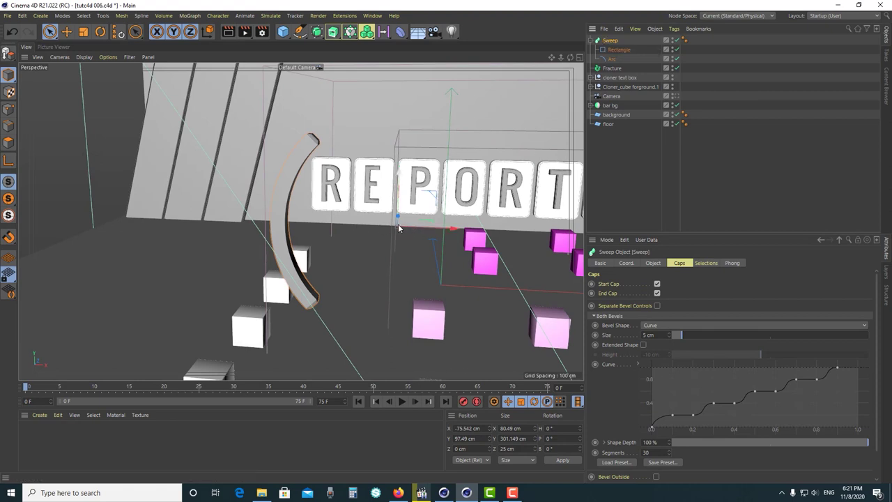
left_click_drag(399, 228, 246, 261, "alt")
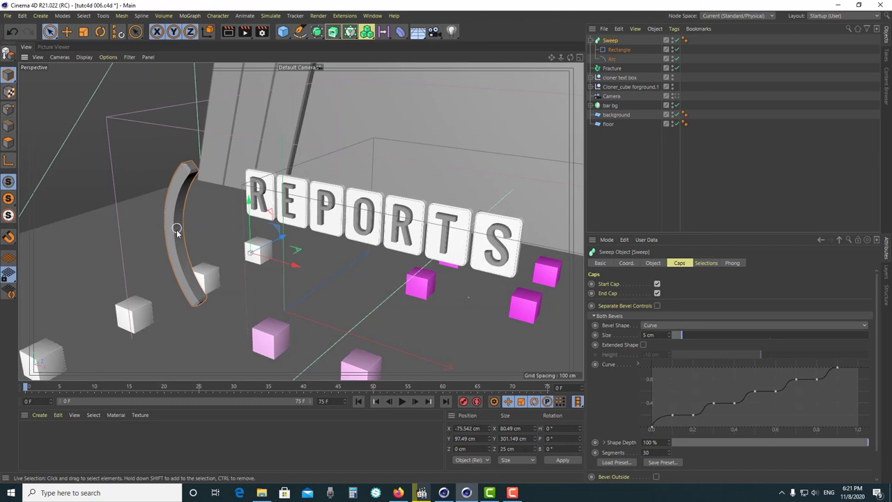
Move the Sweep's axis independently so it sits on the arc
left_click(7, 162)
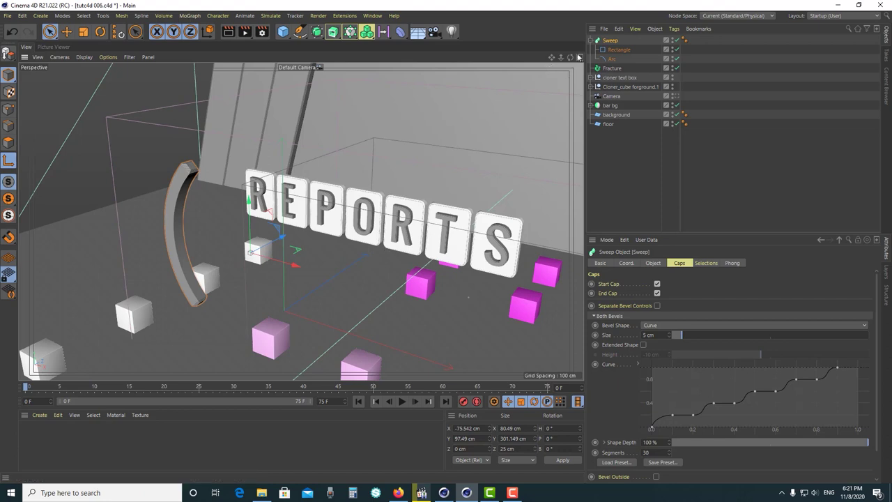
mouse_move(290, 263)
left_mouse_down()
mouse_move(198, 238)
mouse_move(217, 208)
left_mouse_up()
scroll(198, 238, "up", 3)
scroll(161, 249, "up", 3)
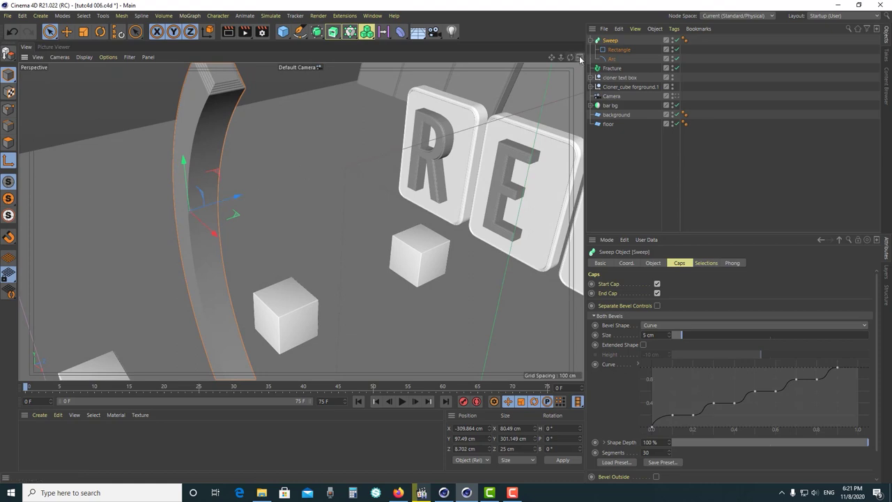
In the four-view layout, shift the Sweep left along X and raise it slightly along Y
left_click(579, 57)
scroll(413, 152, "up", 3)
middle_click_drag(429, 99, 400, 188)
scroll(399, 167, "up", 3)
mouse_move(340, 136)
left_mouse_down()
mouse_move(407, 125)
mouse_move(414, 144)
left_mouse_up()
scroll(417, 175, "down", 3)
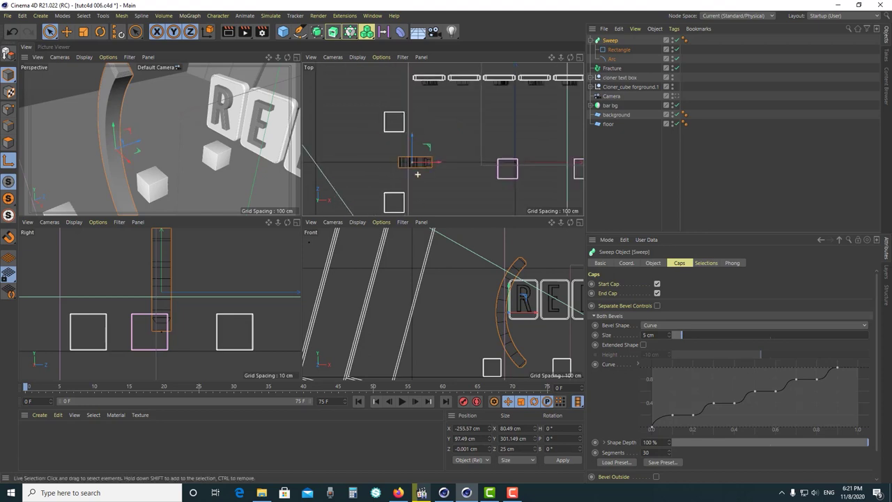
scroll(531, 318, "up", 5)
left_click_drag(502, 291, 484, 289)
scroll(217, 280, "down", 2)
scroll(212, 313, "down", 3)
scroll(202, 308, "up", 1)
scroll(199, 285, "up", 2)
scroll(185, 293, "up", 2)
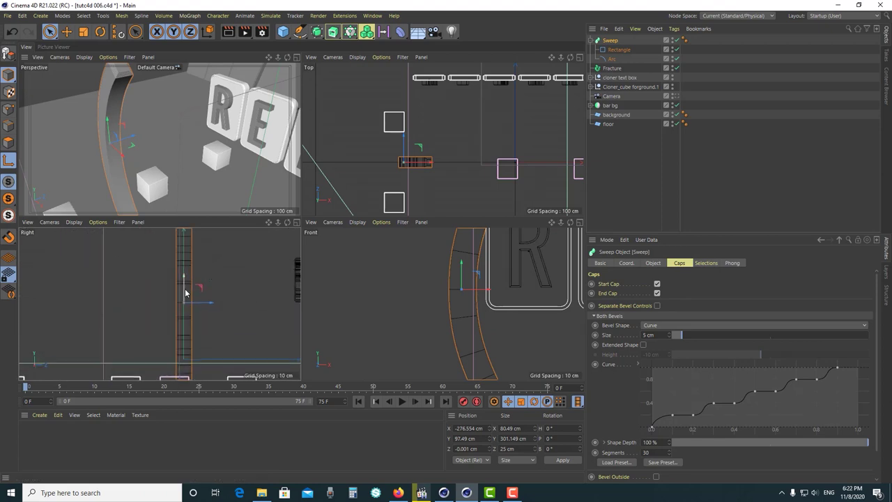
left_click_drag(184, 286, 184, 283)
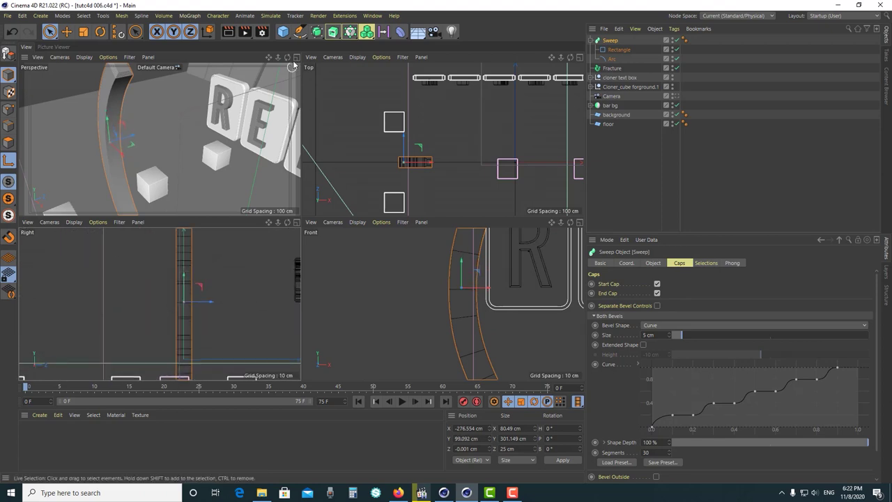
Move the arc forward to the REPORTS letters, ending at X -329.68, Y 100.517, Z 214.595 cm
left_click(297, 57)
left_click_drag(276, 217, 174, 209, "alt")
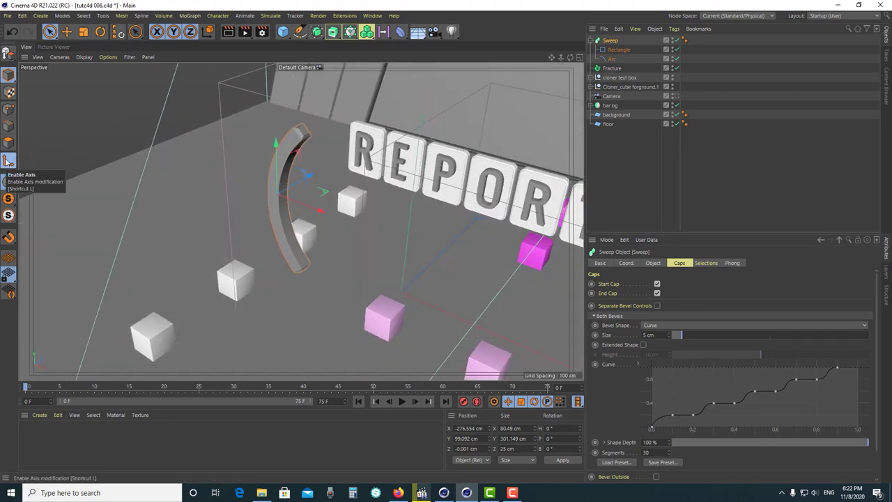
left_click_drag(309, 180, 366, 143)
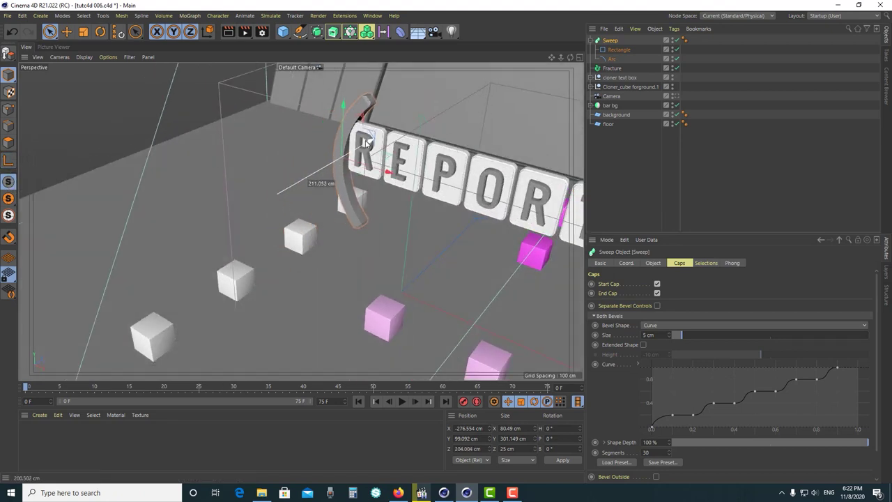
scroll(366, 142, "up", 2)
scroll(375, 191, "up", 2)
mouse_move(449, 171)
left_mouse_down()
mouse_move(421, 165)
mouse_move(395, 176)
mouse_move(335, 120)
left_mouse_up()
scroll(394, 177, "down", 1)
scroll(396, 183, "down", 1)
scroll(362, 187, "down", 1)
Check the arc's placement beside REPORTS through the scene camera, then return to the editor view
mouse_move(342, 185)
left_mouse_down("alt")
mouse_move(287, 207)
mouse_move(362, 174)
left_mouse_up("alt")
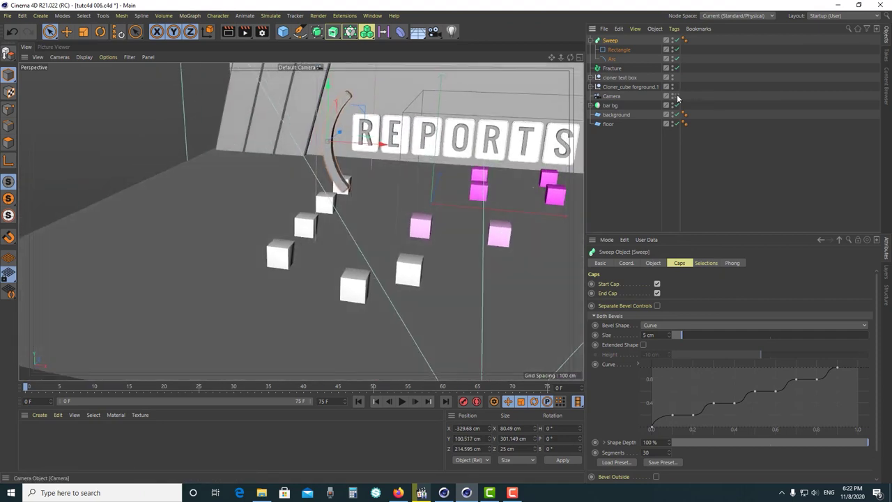
left_click(675, 96)
left_click(676, 97)
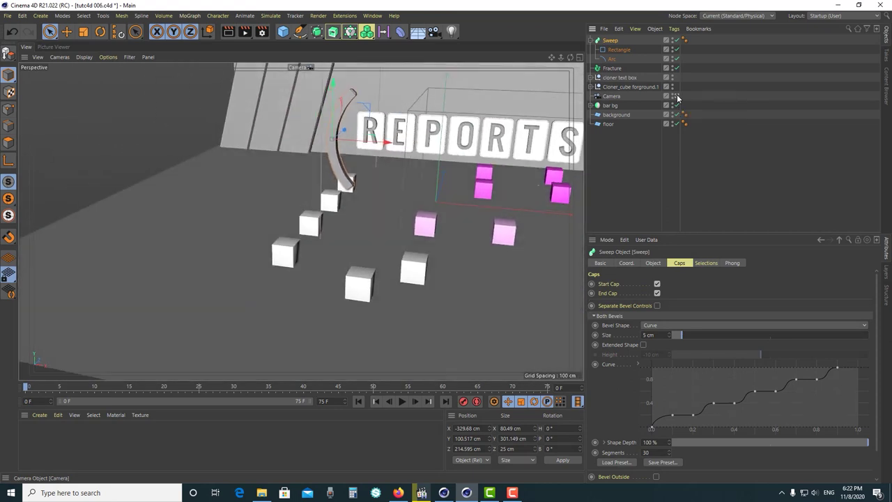
Rename the Sweep object to 'Signal small'
left_click(591, 40)
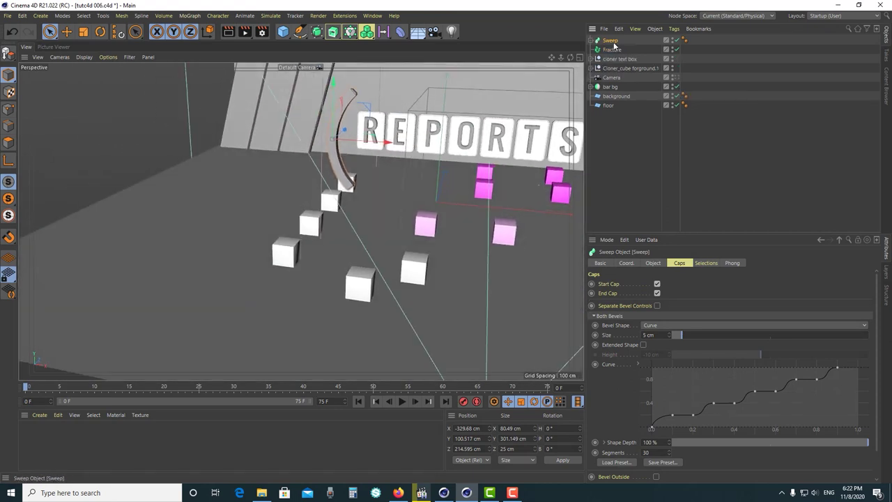
double_click(613, 40)
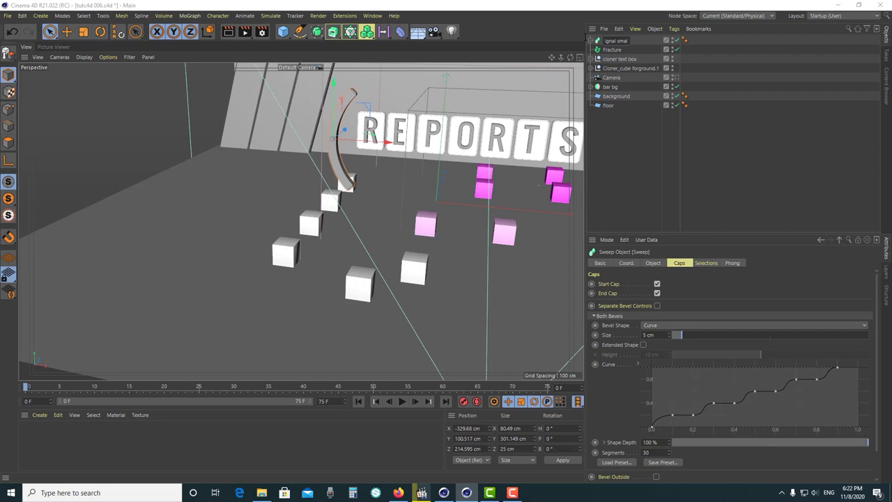
key("Return")
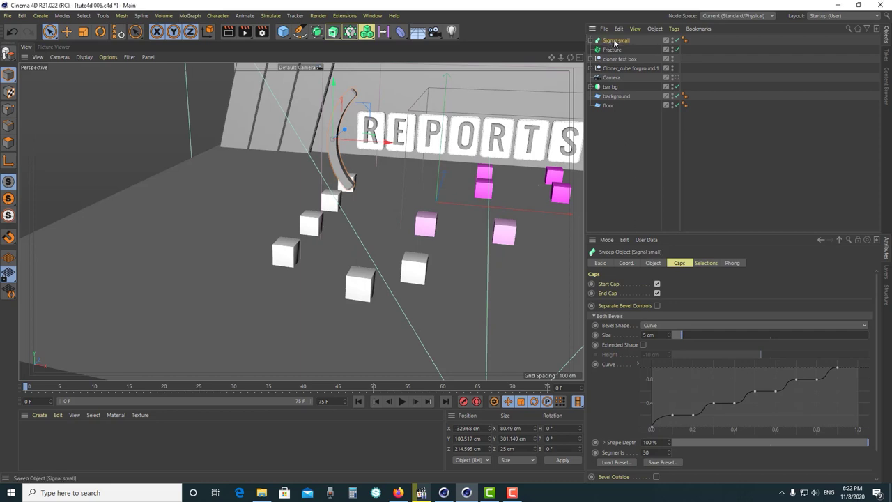
Duplicate the Signal small arc and place the copy further left
left_click(617, 41, "ctrl")
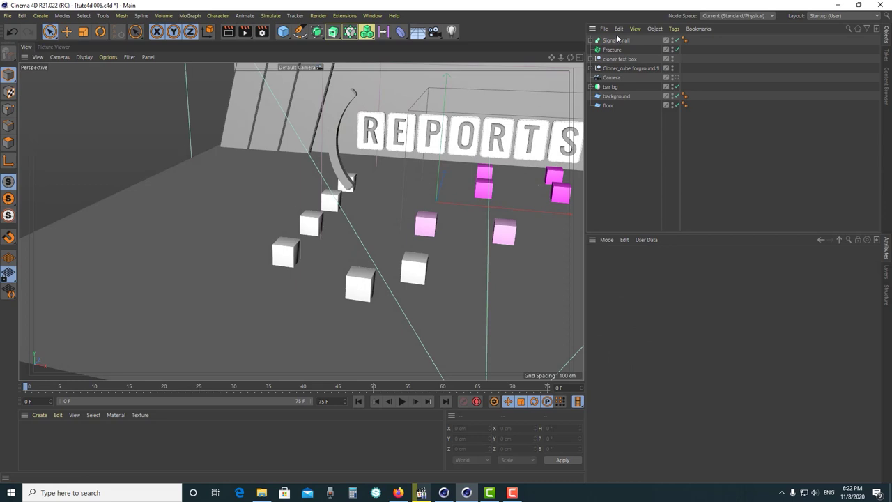
left_click(616, 41)
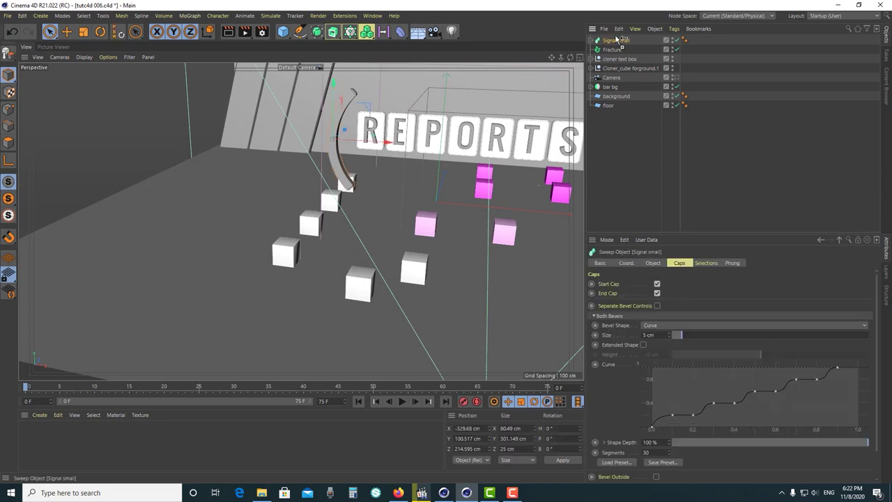
left_click_drag(617, 40, 617, 42, "ctrl")
left_click_drag(382, 144, 350, 132)
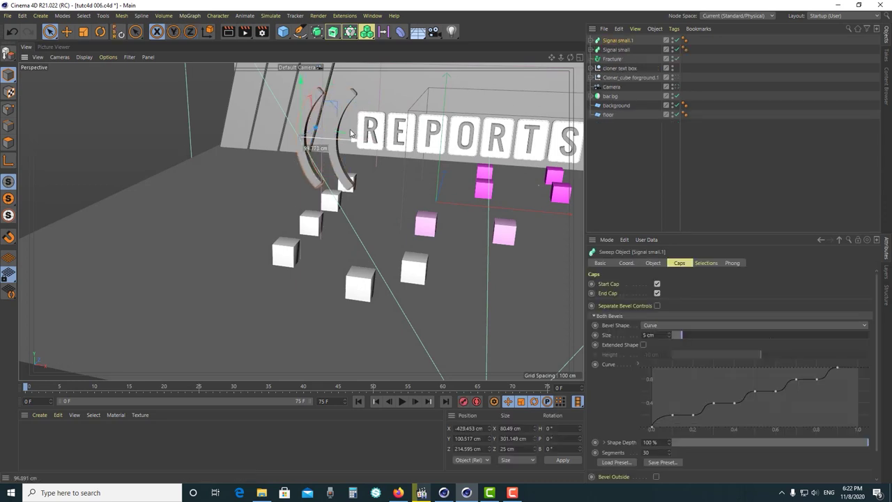
scroll(307, 159, "up", 2)
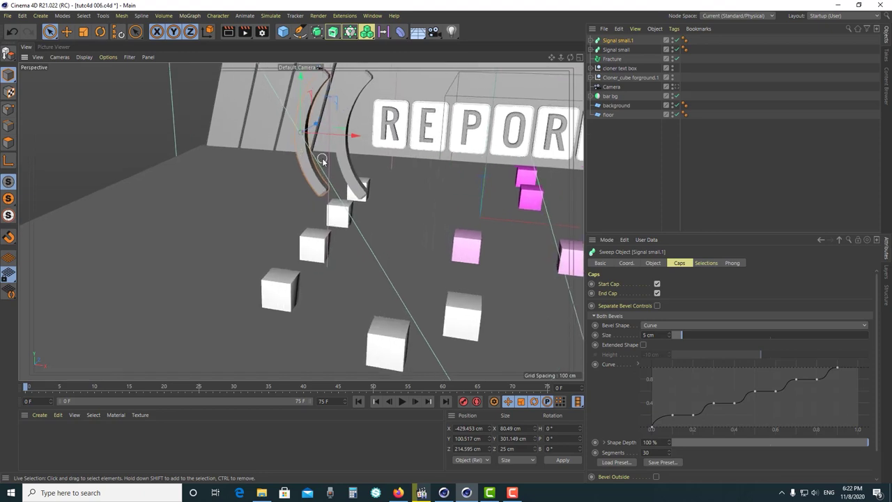
left_click_drag(323, 162, 281, 165, "alt")
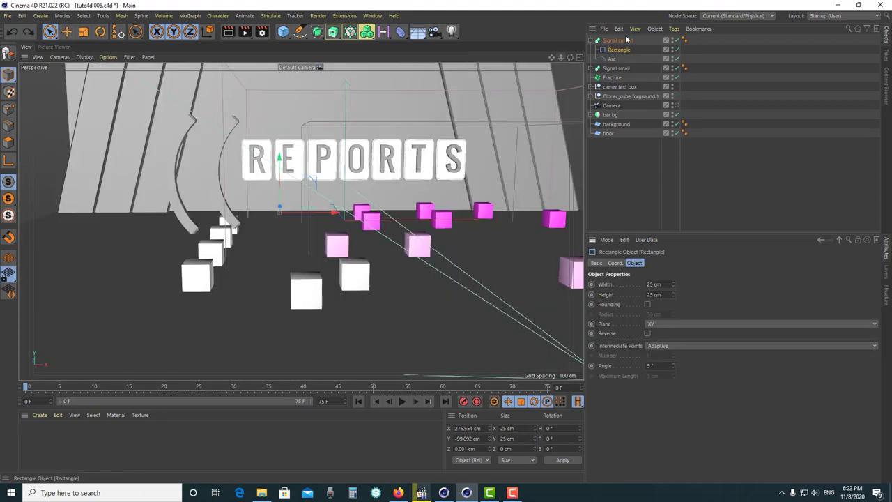
Scale the duplicate arc up to about 129%, raise it, and fine-tune its X position
left_click(626, 39)
key("t")
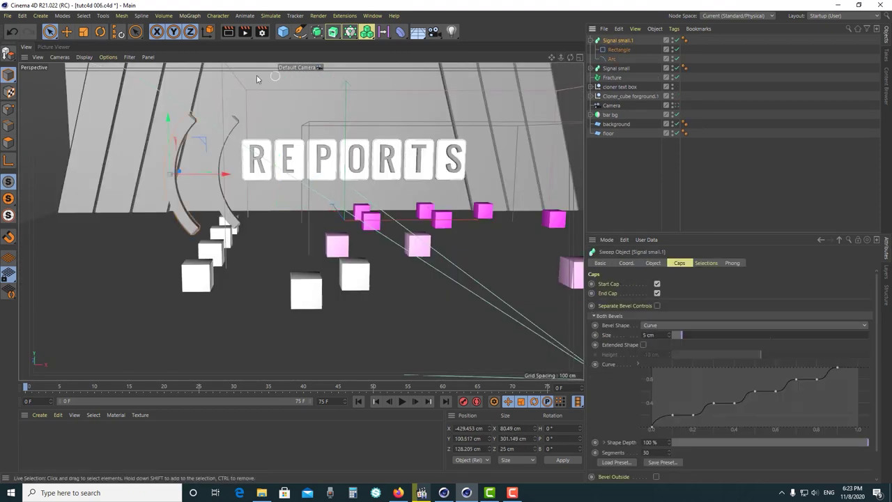
mouse_move(182, 173)
left_mouse_down()
mouse_move(292, 133)
mouse_move(284, 137)
left_mouse_up()
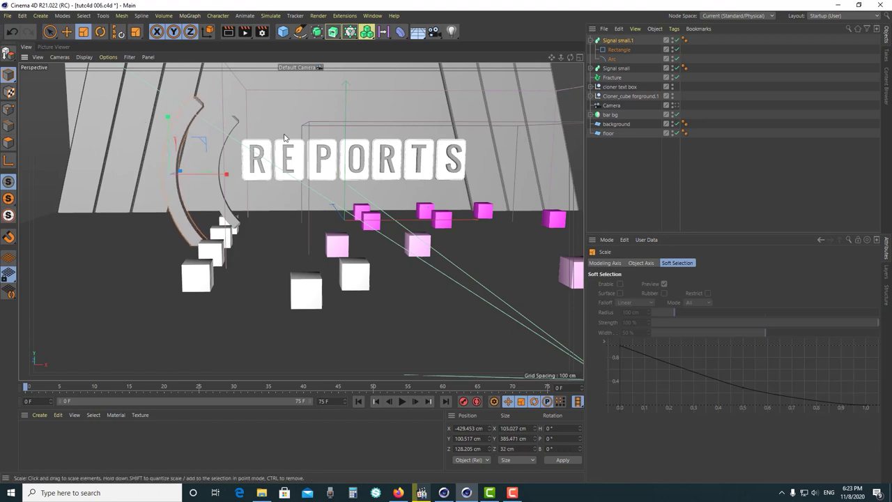
key("space")
left_click_drag(176, 139, 170, 122)
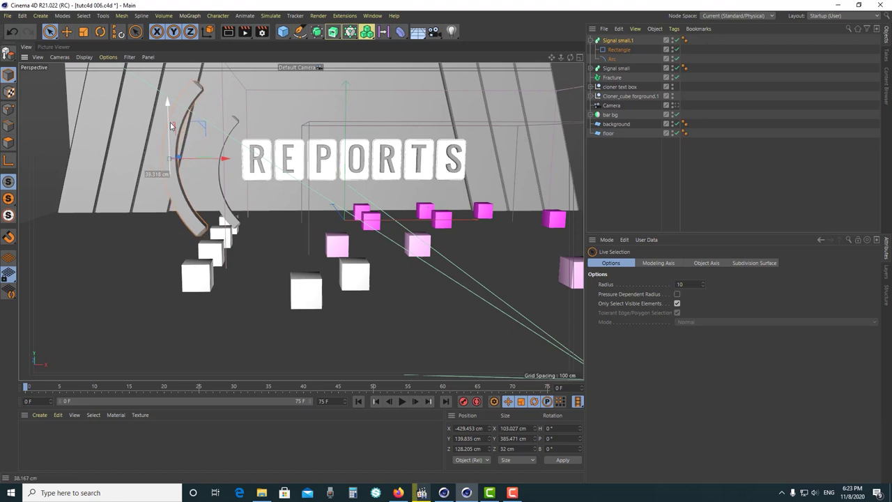
left_click(675, 106)
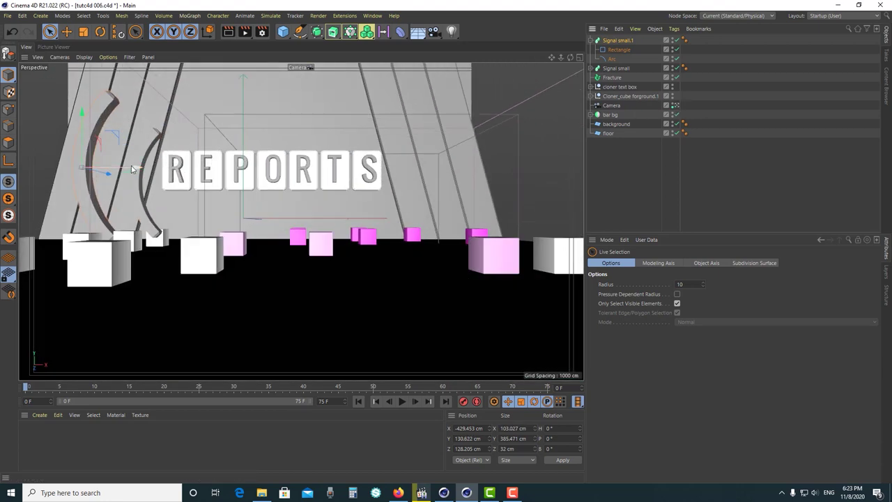
left_click_drag(132, 169, 69, 151)
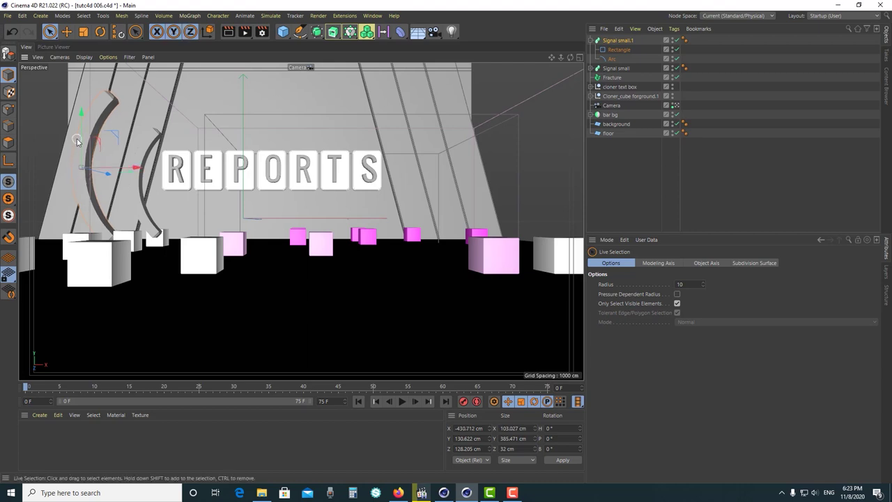
left_click_drag(126, 170, 126, 171)
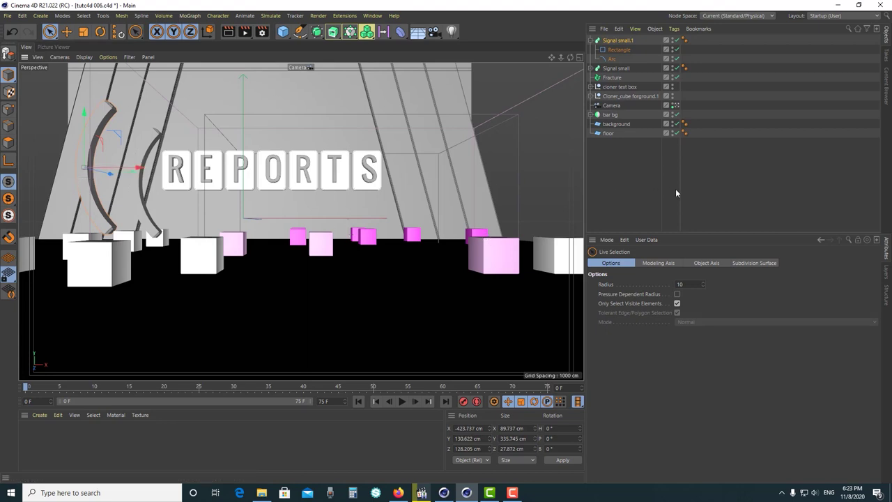
Rename the enlarged arc to 'Signal big'
left_click(590, 40)
double_click(619, 40)
type("ig")
key("Return")
Group Signal small and Signal big under a new null named 'signal'
left_click(615, 49, "ctrl")
right_click(615, 49)
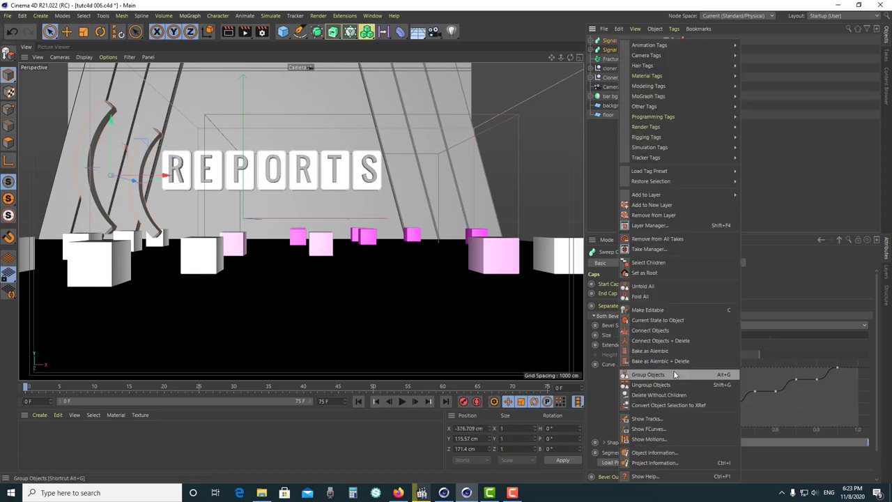
left_click(674, 374)
double_click(608, 40)
type("signal")
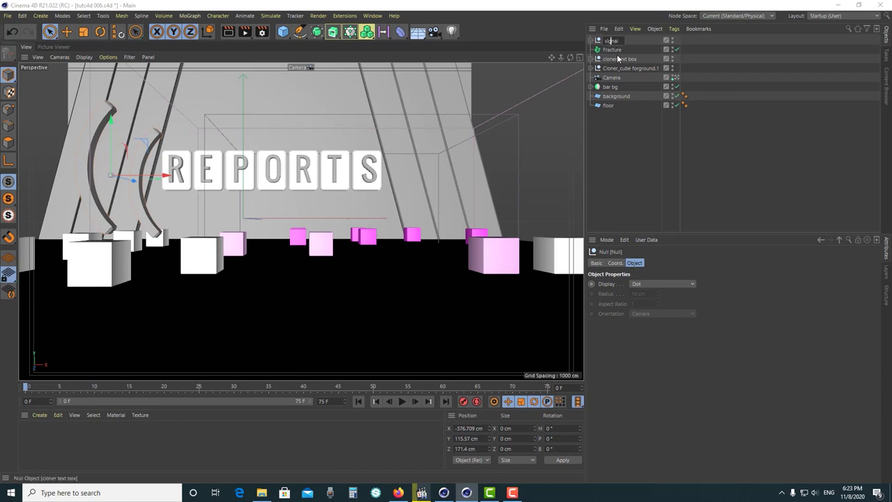
key("Return")
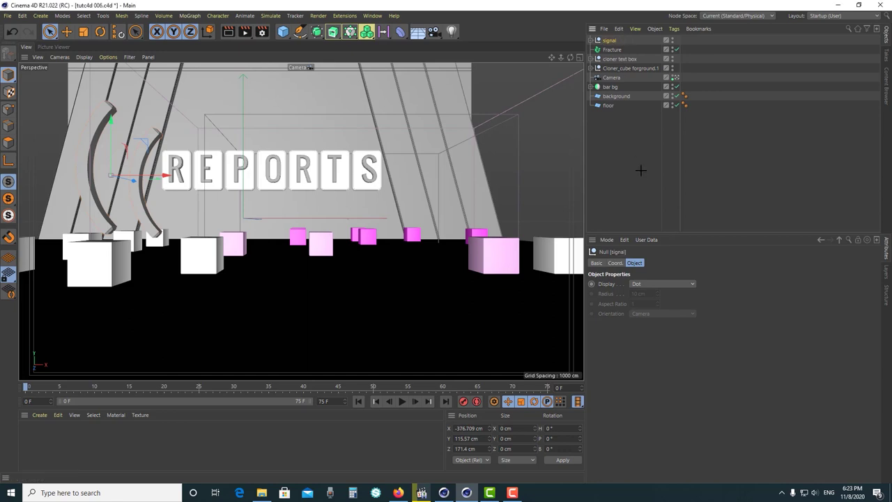
Add a Symmetry object, parent the signal group under it, and centre the mirrored arcs on REPORTS
left_click(317, 33)
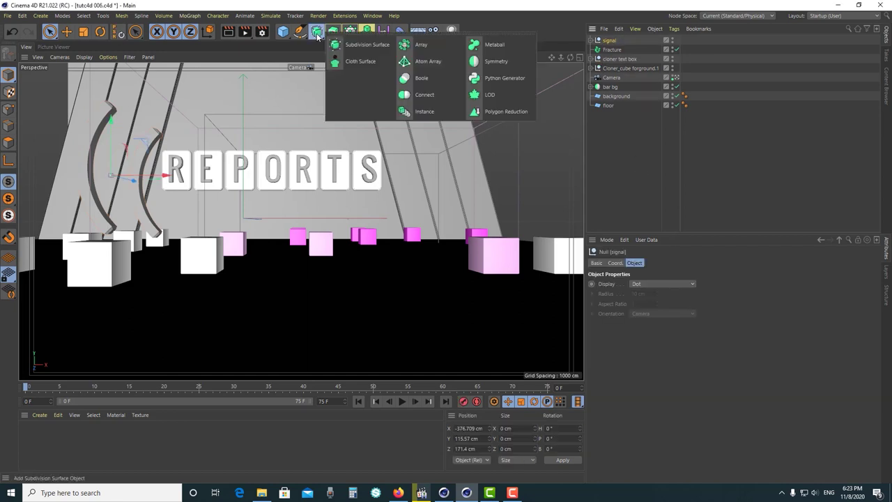
left_click(504, 66)
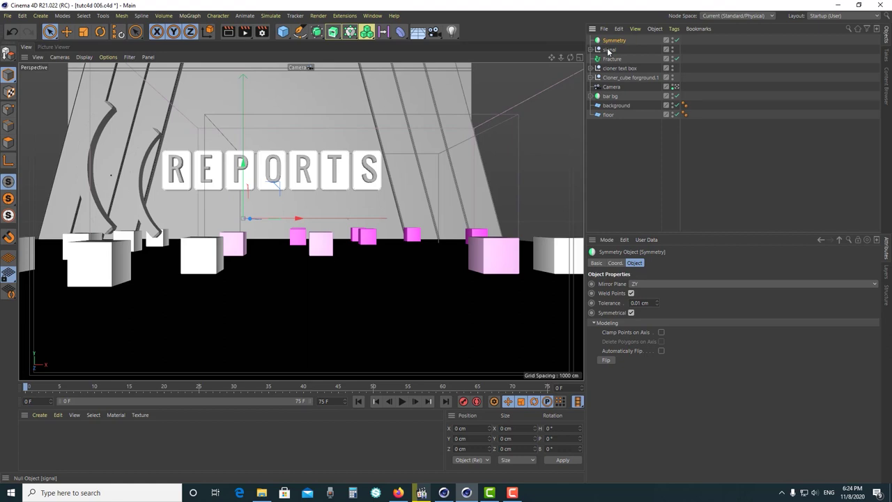
left_click_drag(614, 41, 614, 44)
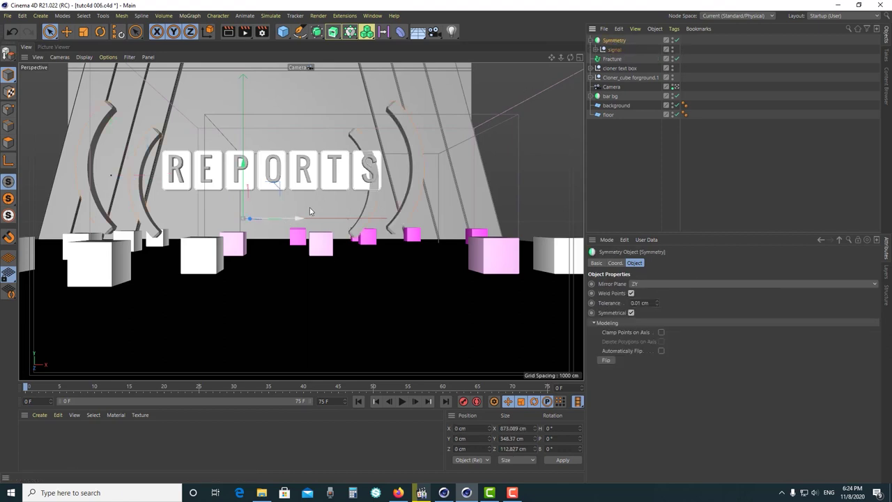
left_click(613, 50)
left_click_drag(152, 184, 150, 176)
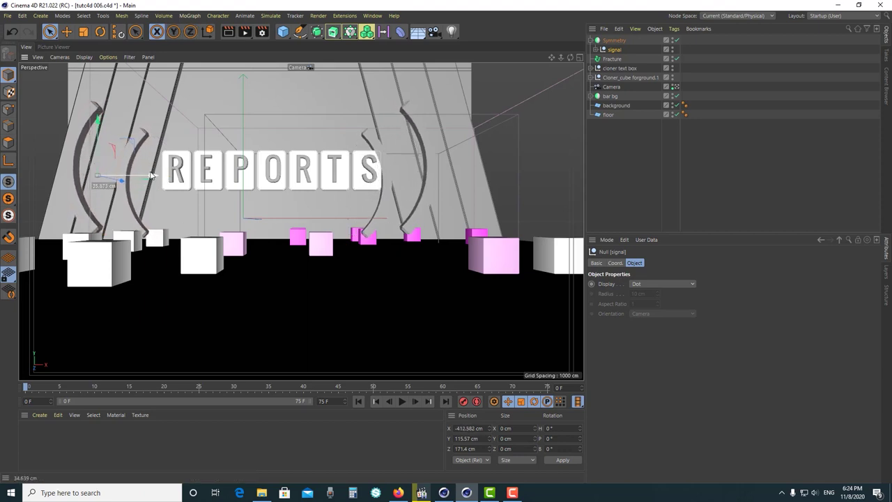
left_click(614, 40)
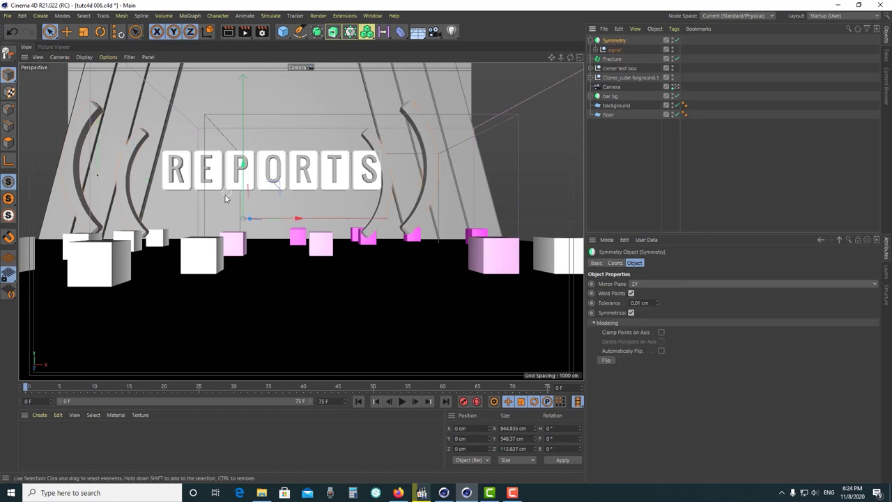
left_click_drag(272, 220, 301, 223)
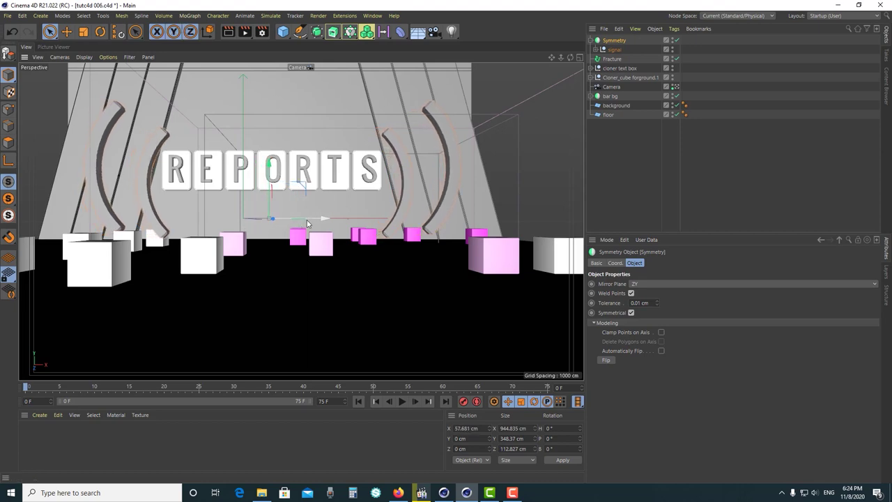
Rename the Symmetry object to 'signal symmitry'
left_click(608, 122)
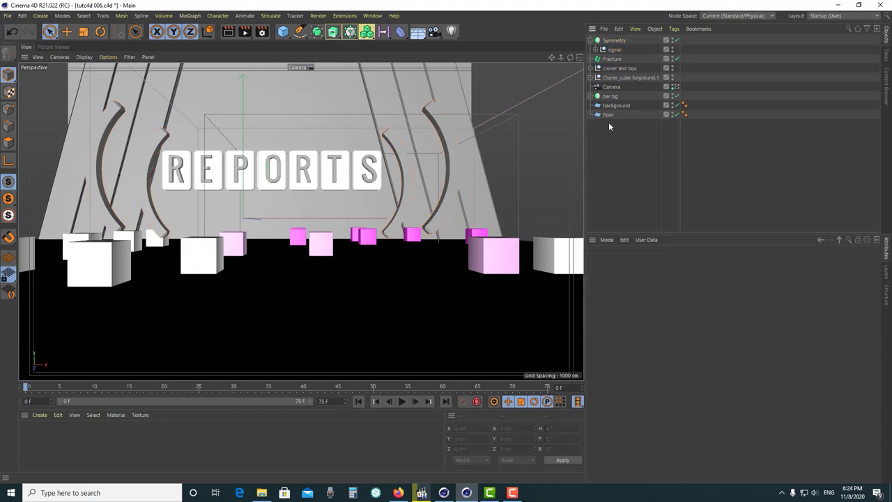
double_click(615, 41)
type("signal")
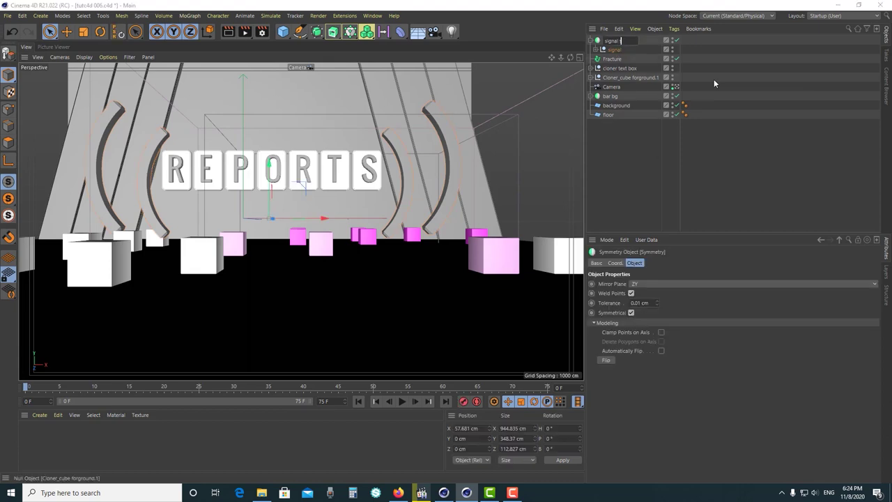
type(" symmitry")
key("Return")
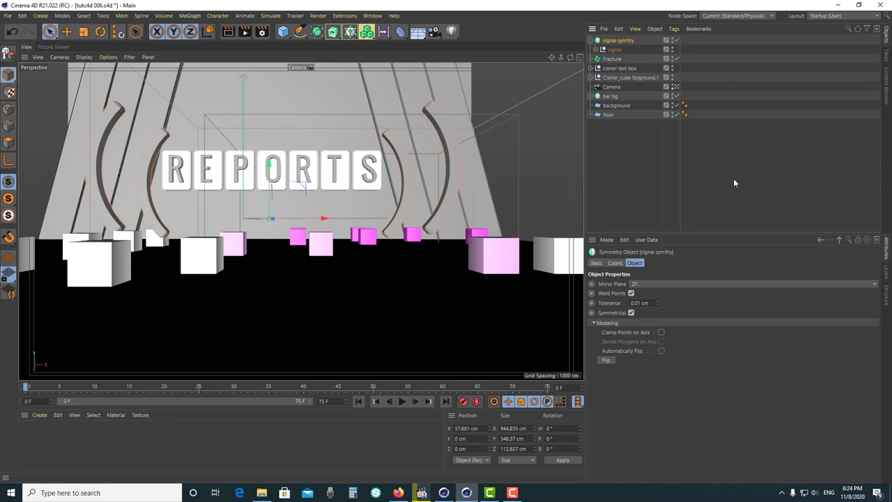
left_click(734, 178)
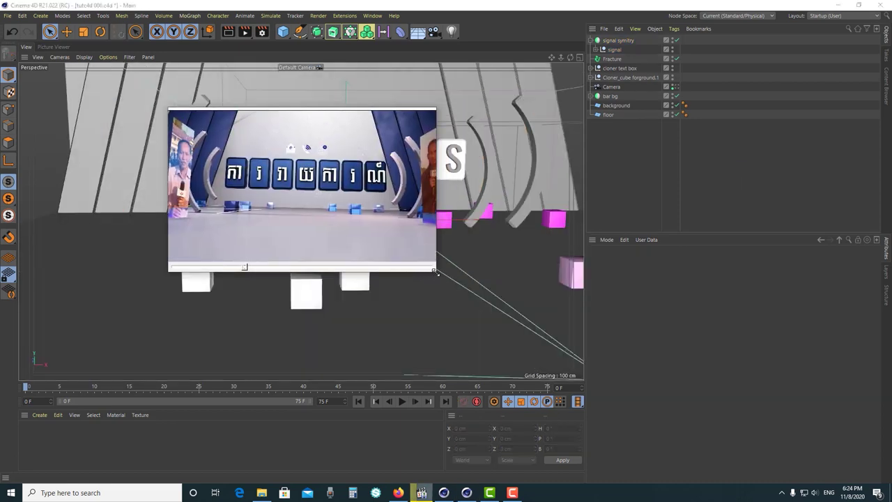
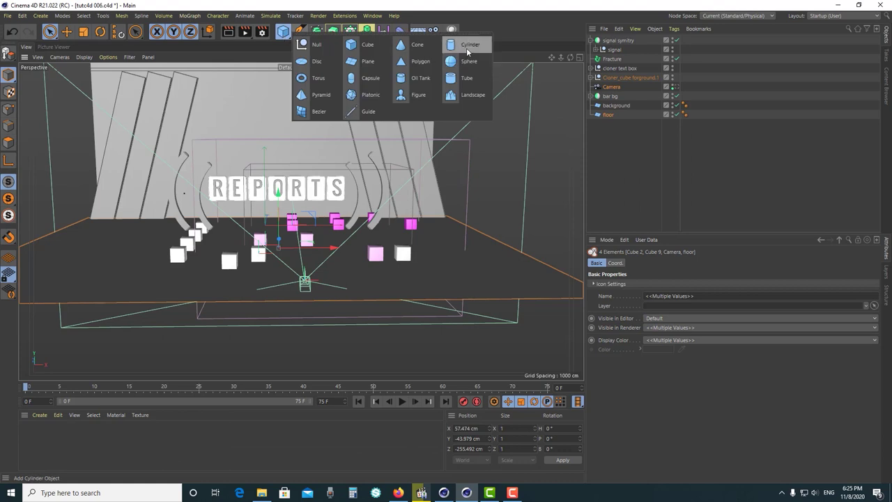
Add a Plane and set its Orientation to +X so it stands upright
left_click(366, 62)
left_click(654, 326)
left_click(654, 335)
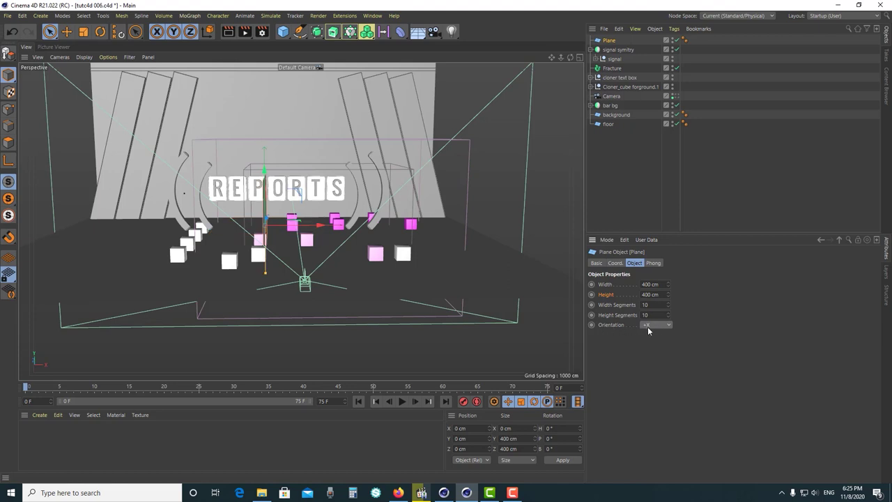
scroll(274, 241, "up", 2)
mouse_move(278, 244)
left_mouse_down("alt")
mouse_move(285, 223)
mouse_move(276, 213)
left_mouse_up("alt")
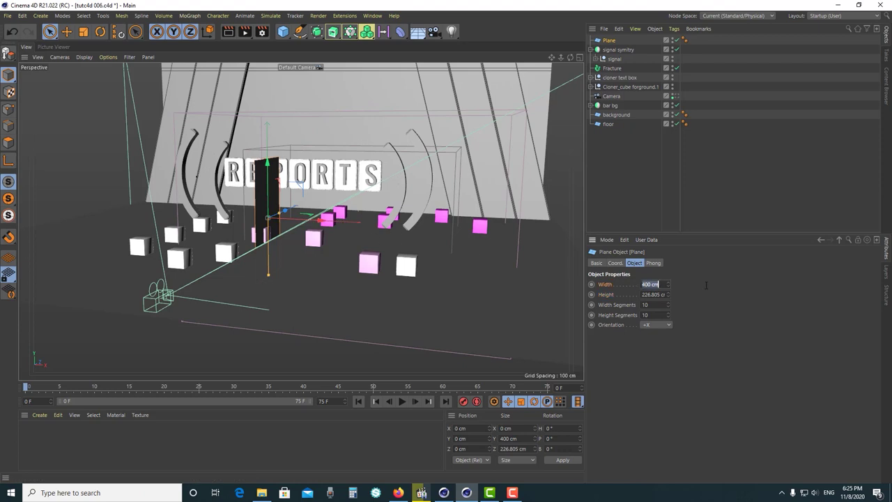
Enter a 145 cm plane width and scale the plane up in the viewport
type("145")
key("Return")
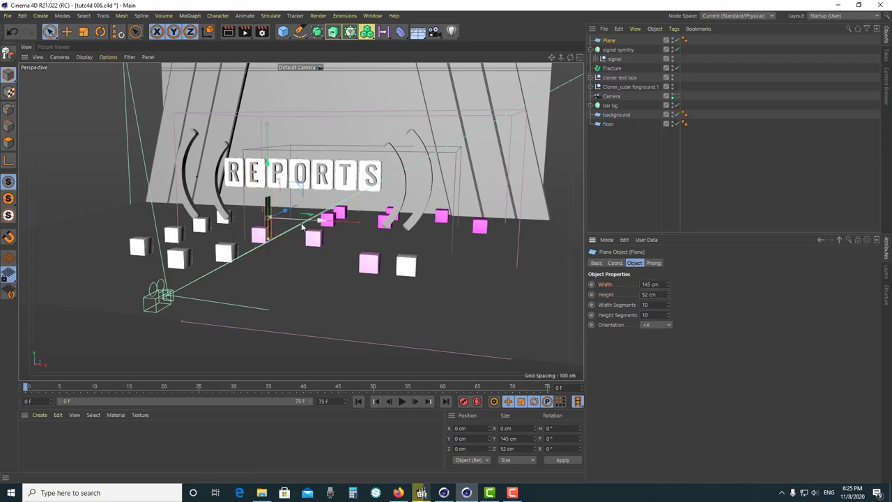
scroll(230, 202, "up", 3)
key("t")
left_click_drag(202, 202, 223, 201)
key("space")
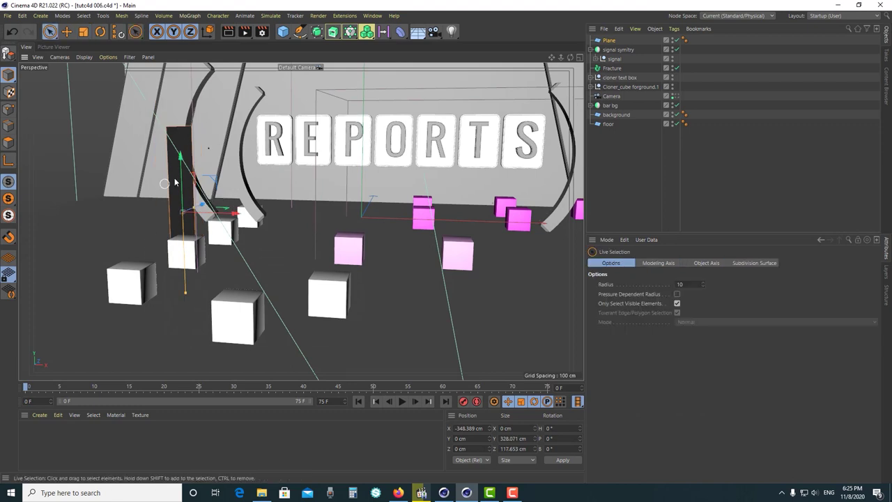
left_click_drag(175, 178, 182, 215, "alt")
left_click_drag(47, 209, 135, 237, "alt")
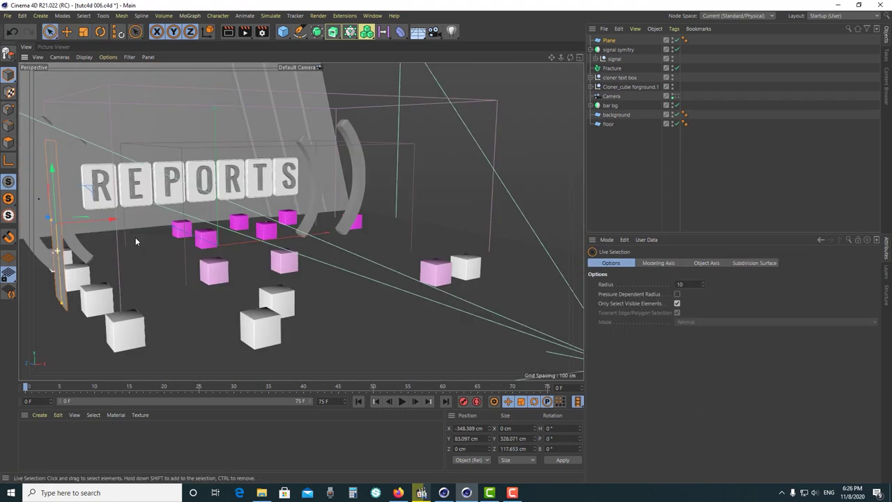
Adjust the plane height from 115 cm to a final 135 cm, checking through the scene camera
left_click(609, 39)
type("115")
key("Return")
left_click_drag(77, 252, 181, 230, "alt")
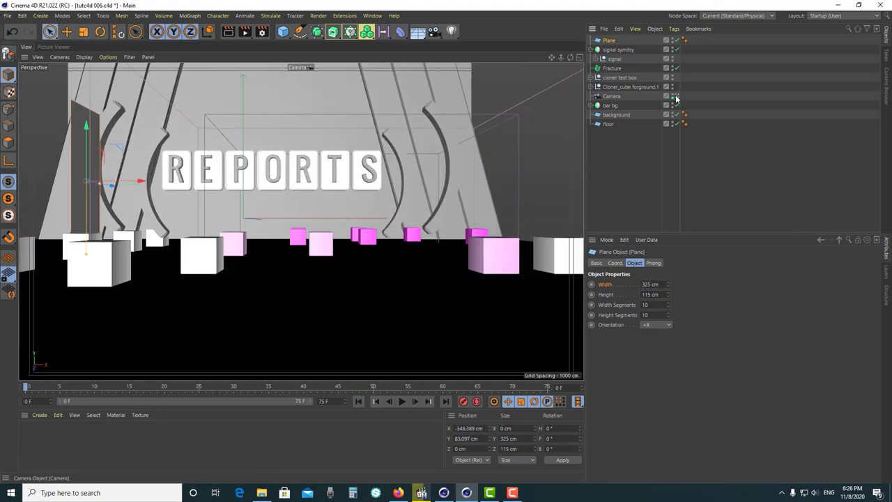
left_click(673, 96)
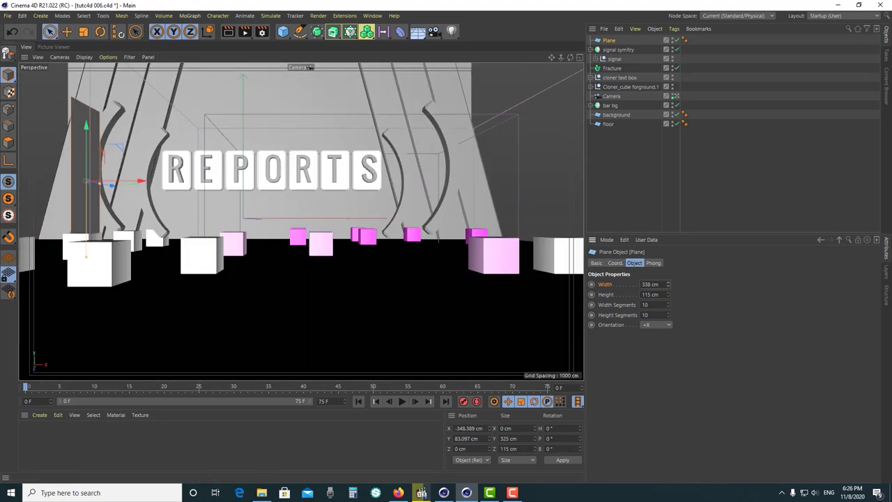
left_click_drag(668, 294, 669, 287)
type("40")
key("Return")
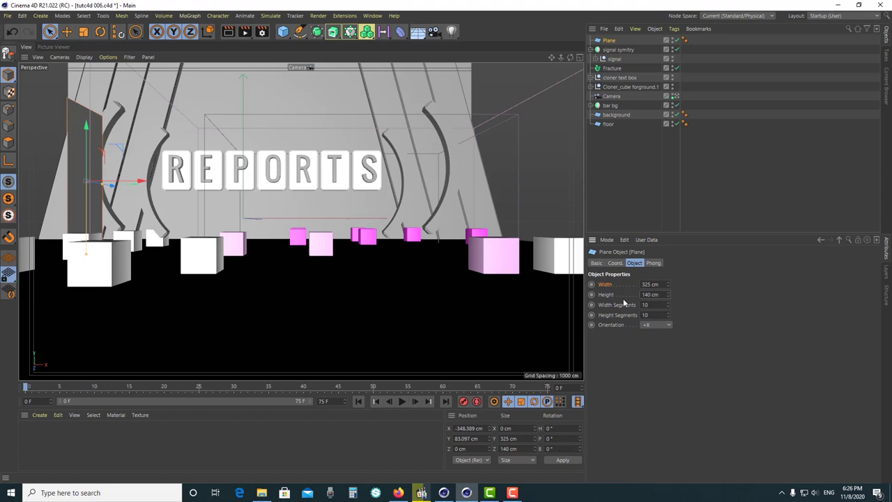
type("35")
key("Return")
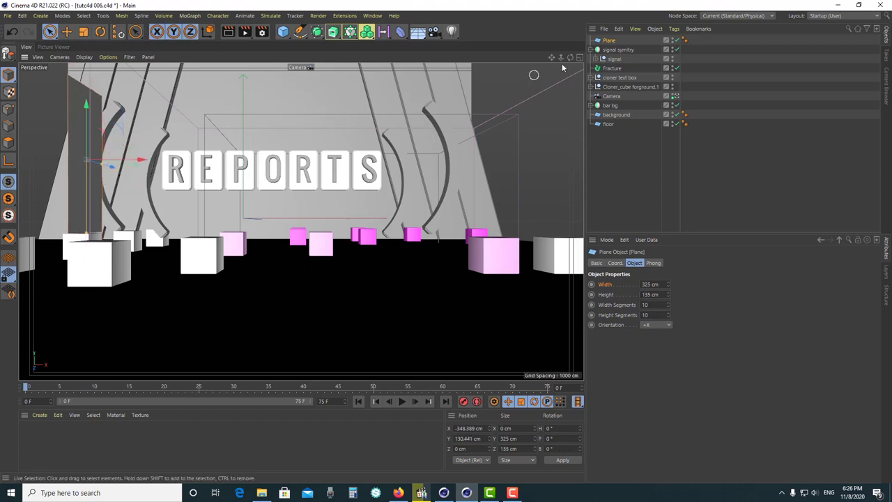
left_click(579, 58)
In four views, lower the plane in Y, push it back in Z, and slide it toward the cubes
scroll(231, 313, "down", 1)
scroll(202, 337, "down", 1)
scroll(202, 337, "up", 2)
scroll(189, 288, "up", 2)
scroll(188, 351, "up", 2)
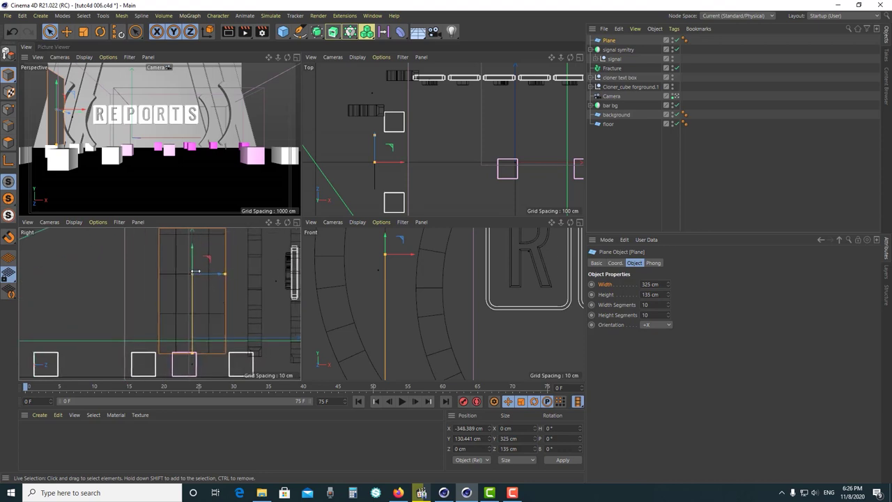
left_click_drag(192, 265, 193, 297)
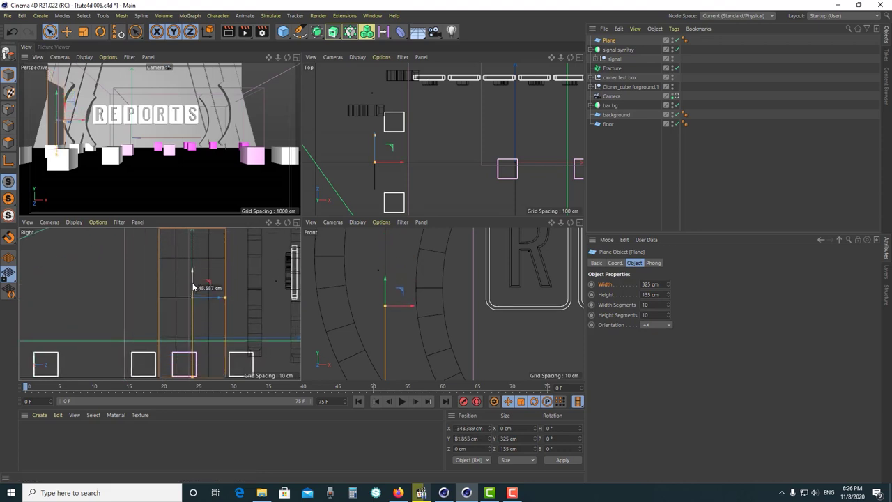
scroll(196, 343, "up", 2)
middle_click_drag(196, 342, 210, 291, "alt")
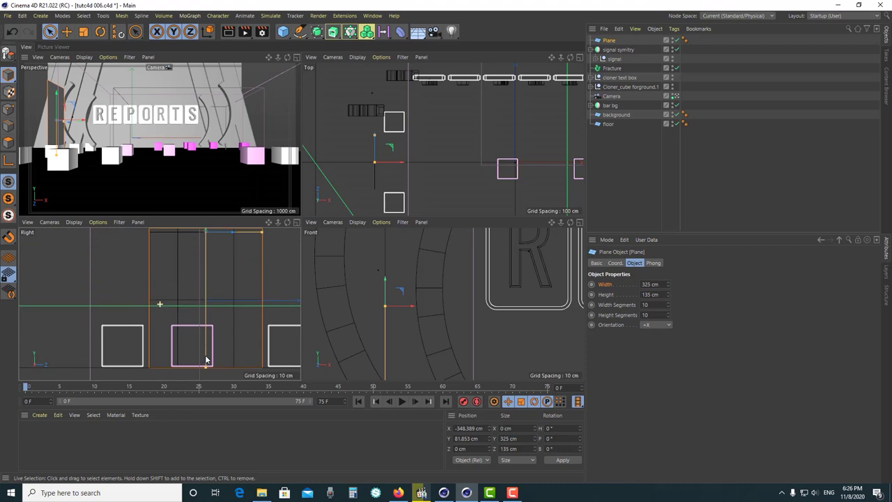
scroll(210, 291, "down", 2)
left_click_drag(210, 291, 204, 292)
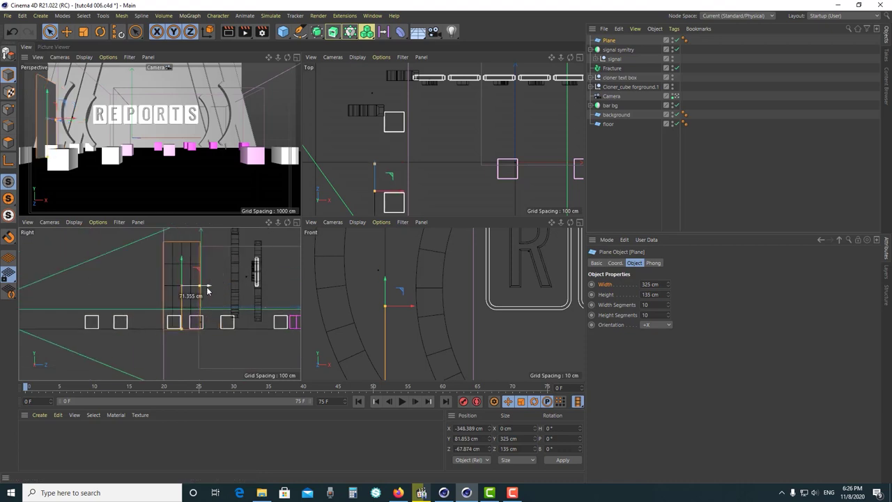
scroll(418, 111, "down", 3)
middle_click_drag(418, 114, 380, 129, "alt")
left_click_drag(382, 128, 399, 129)
left_click(616, 132)
Resize the plane to 300 cm width and 125 cm height
key("F1")
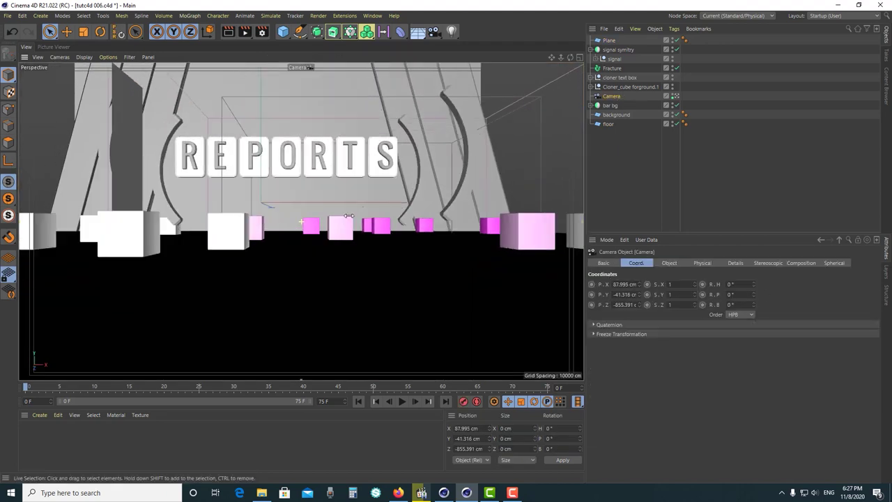
left_click(699, 180)
left_click(609, 41)
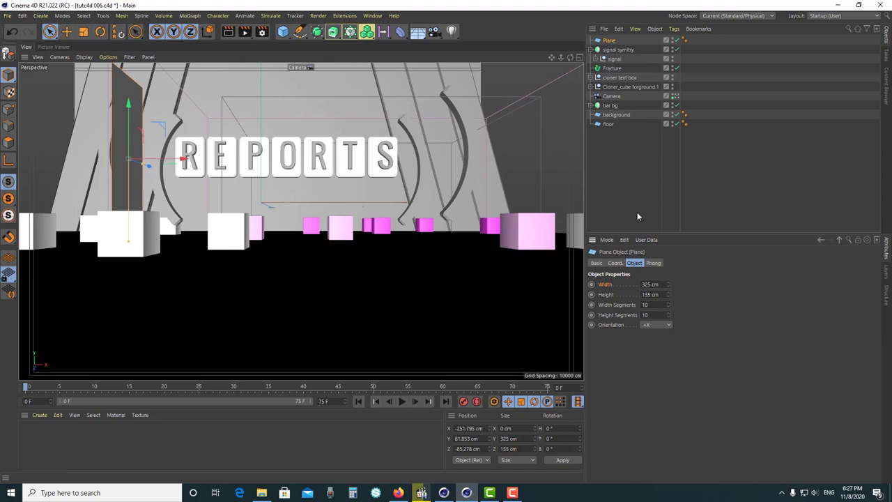
type("250")
key("Return")
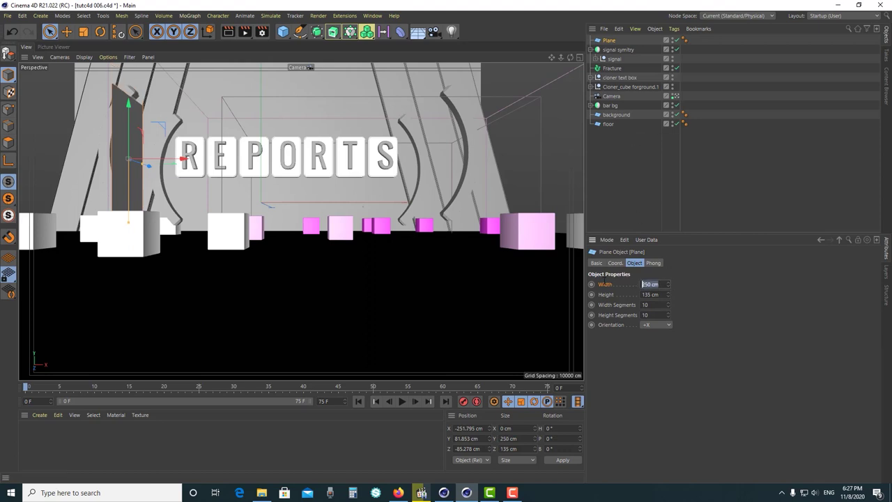
type("300")
key("Return")
type("125")
key("Return")
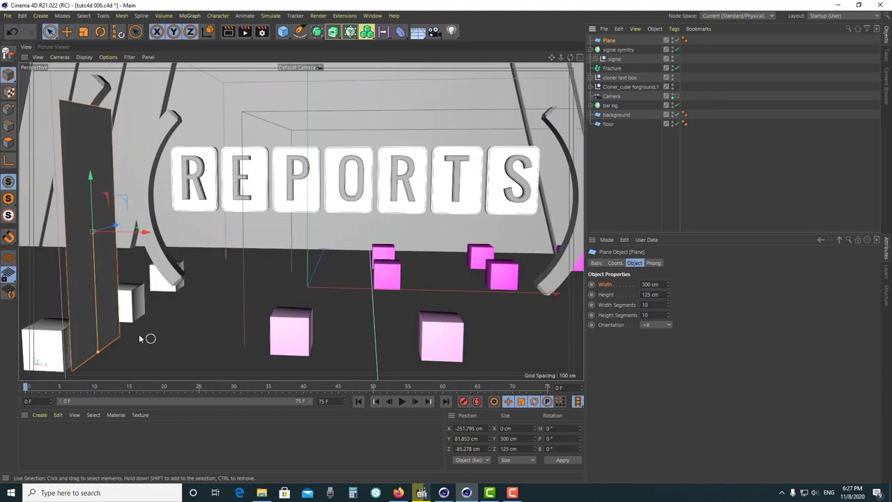
Lower the plane slightly in Y and reframe the perspective view on REPORTS
middle_click(277, 286)
left_click_drag(195, 238, 196, 247)
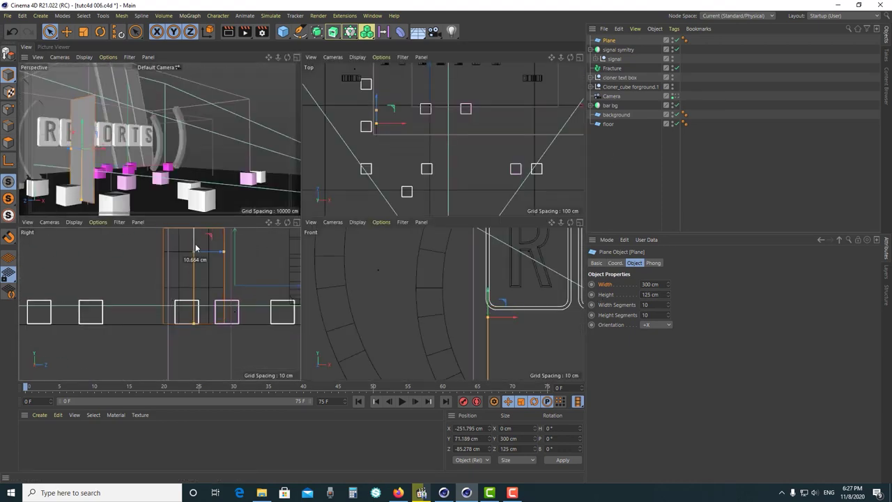
left_click(296, 57)
mouse_move(299, 75)
left_mouse_down("alt")
mouse_move(100, 242)
mouse_move(293, 210)
left_mouse_up("alt")
double_click(609, 41)
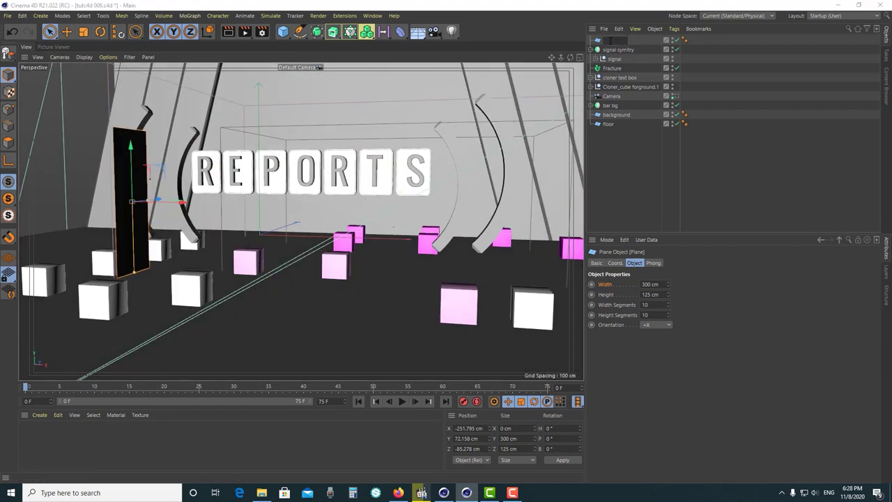
Rename the plane 'footage put' and parent it under a Cloner renamed 'cloner footage video'
type("footageput")
key("Return")
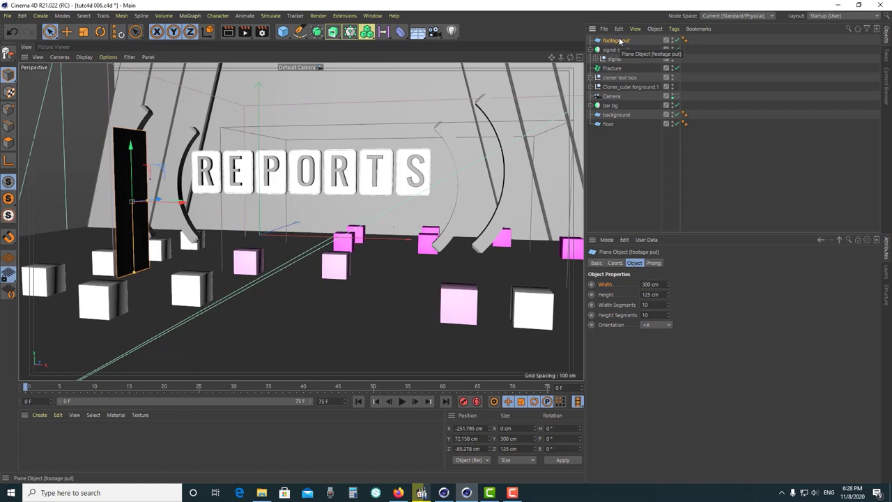
left_click(350, 32, "alt")
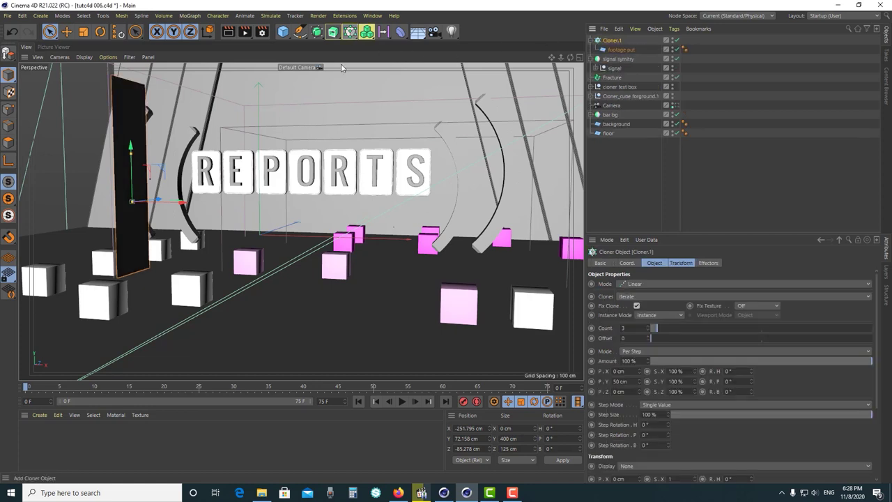
double_click(620, 41)
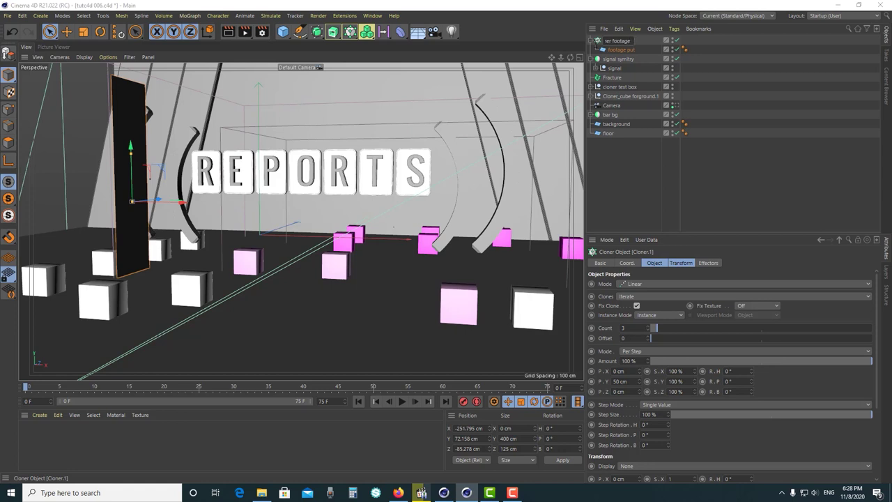
key("Return")
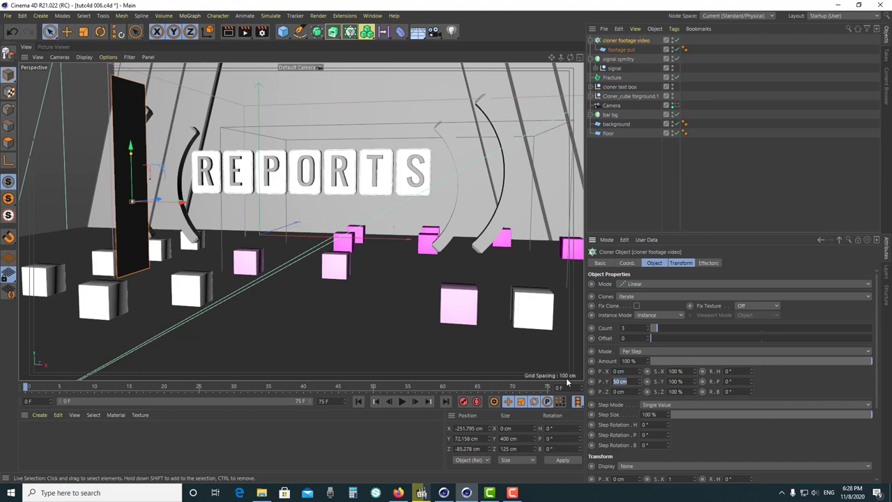
Remove the vertical clone offset and spread five panels along Z
key("Return")
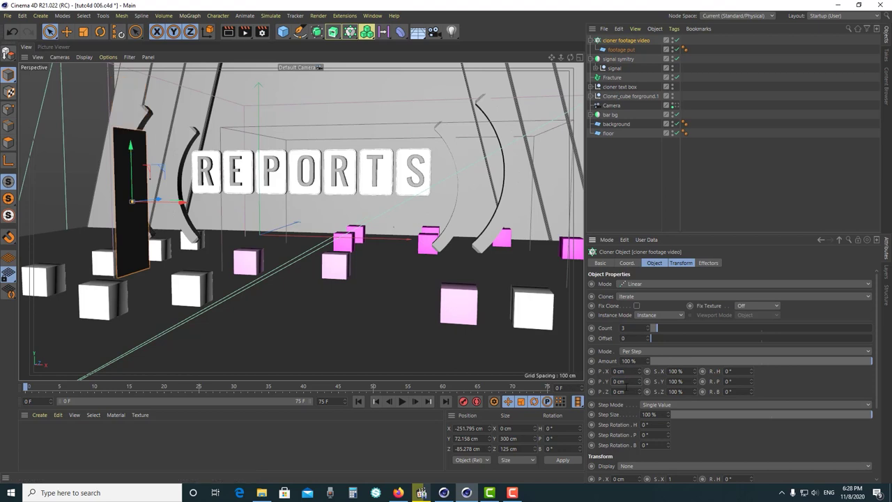
mouse_move(639, 390)
left_mouse_down()
mouse_move(669, 390)
mouse_move(645, 391)
left_mouse_up()
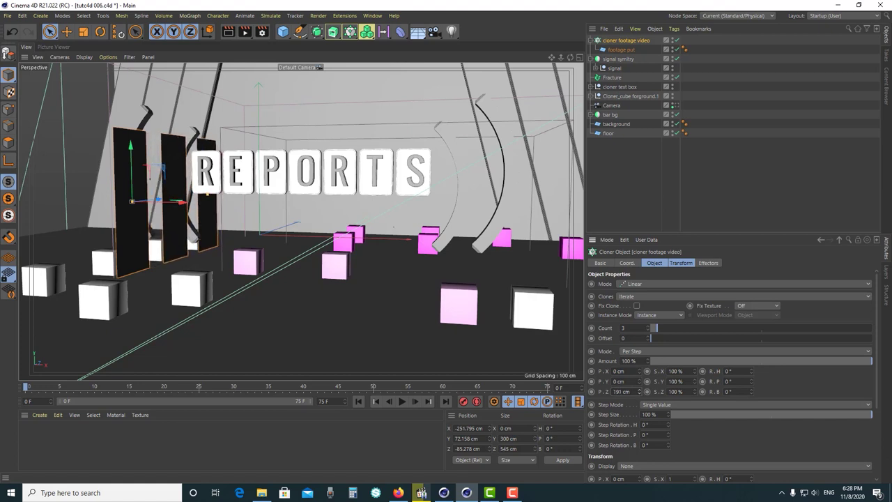
left_click_drag(645, 391, 86, 221)
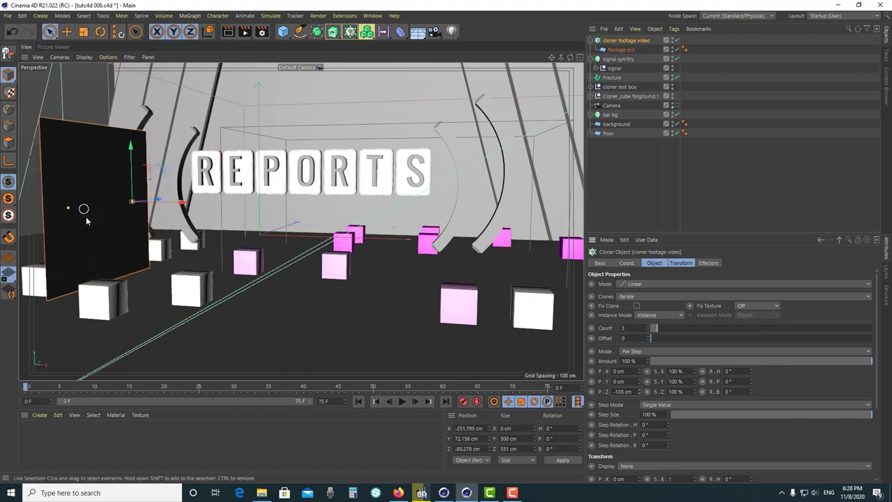
scroll(86, 221, "down", 3)
left_click_drag(646, 391, 638, 391)
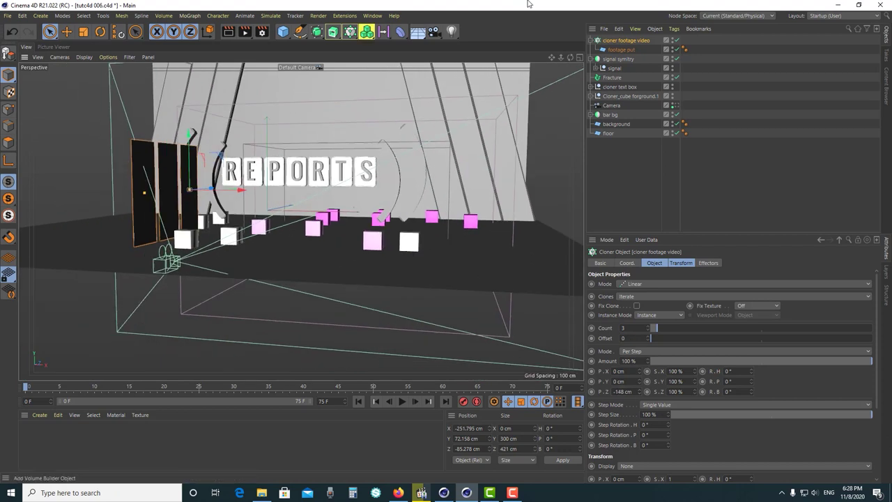
left_click_drag(653, 327, 661, 328)
left_click_drag(446, 279, 148, 249, "alt")
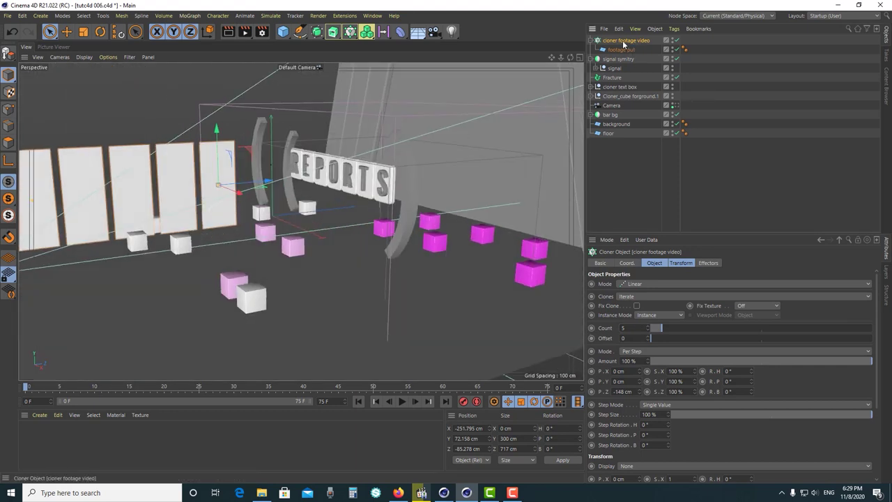
mouse_move(260, 187)
left_mouse_down()
mouse_move(300, 185)
mouse_move(409, 247)
mouse_move(347, 218)
left_mouse_up()
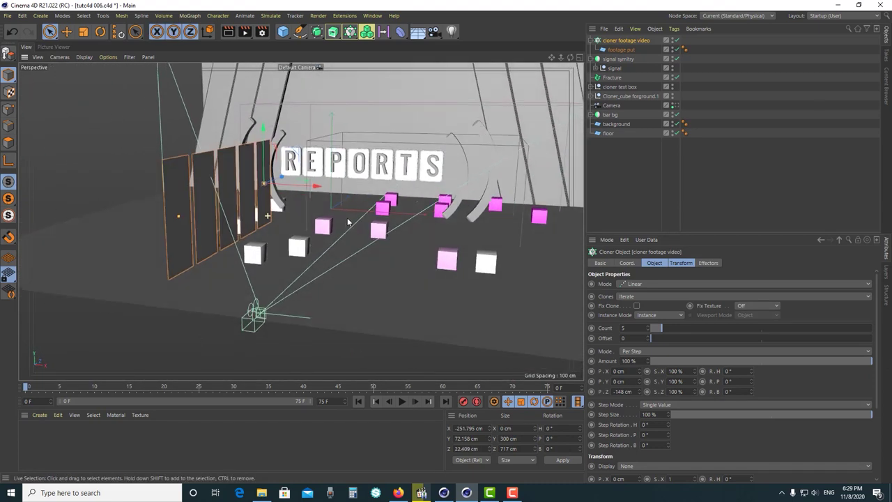
left_click_drag(347, 219, 307, 217, "alt")
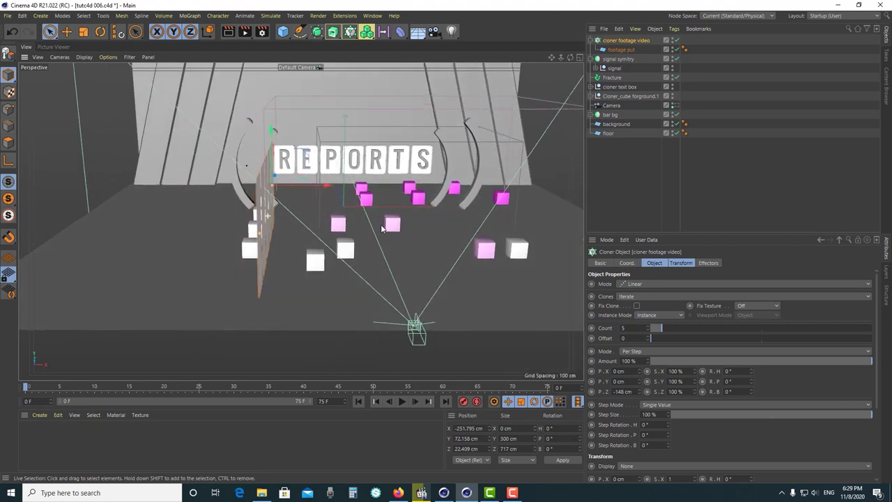
Copy the video panel cloner and move the duplicate to the right of REPORTS
left_click(624, 40)
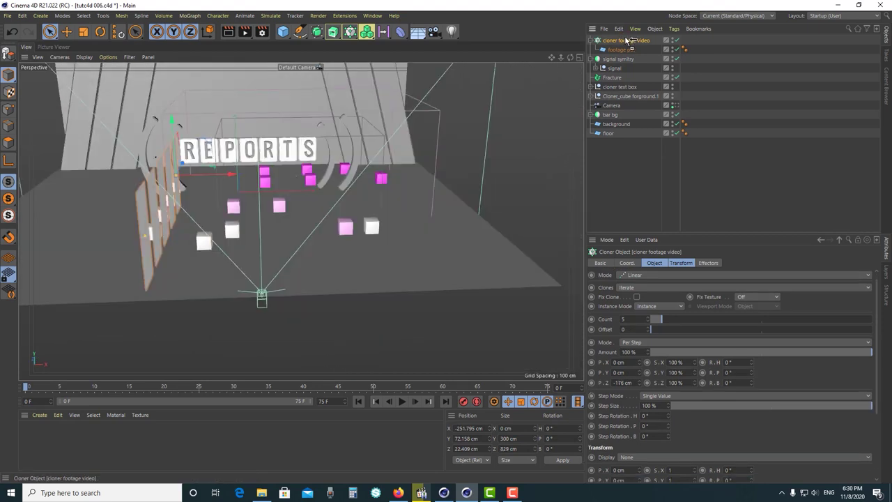
key("ctrl+c")
key("ctrl+v")
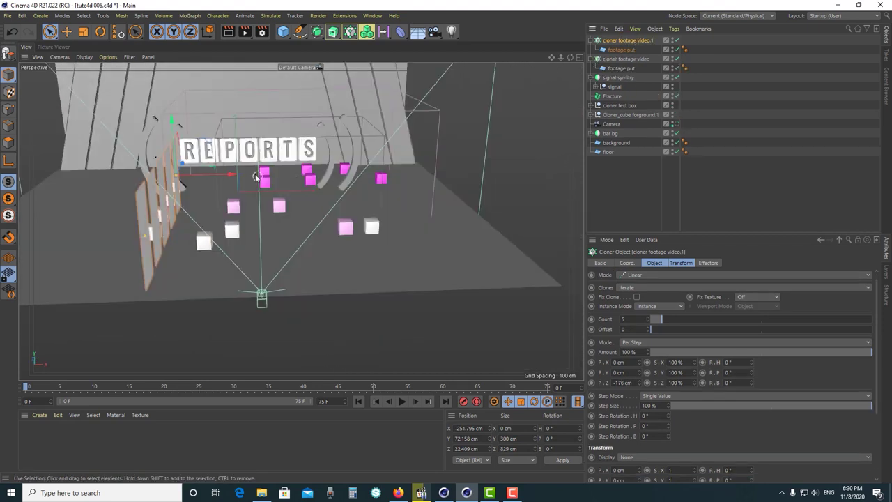
left_click_drag(222, 173, 422, 170)
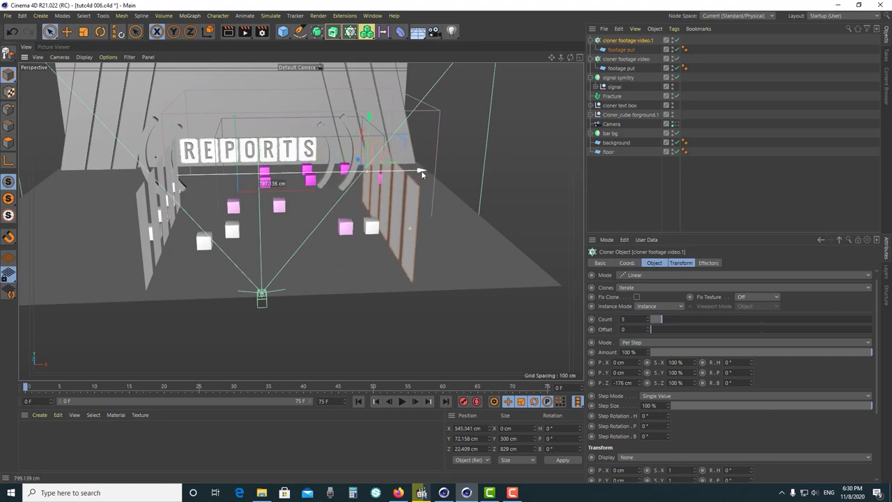
Select both panel cloners and duplicate them
left_click_drag(422, 172, 399, 174)
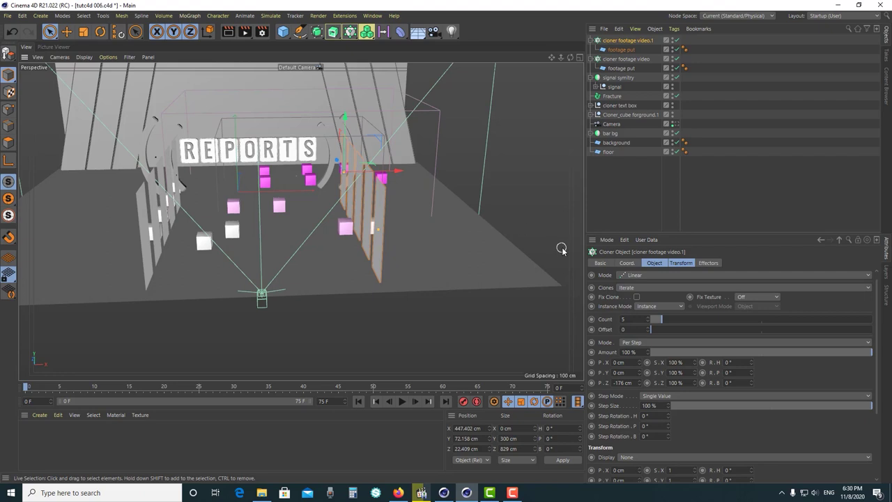
left_click(604, 200)
left_click(590, 40)
left_click(590, 49)
left_click(614, 50)
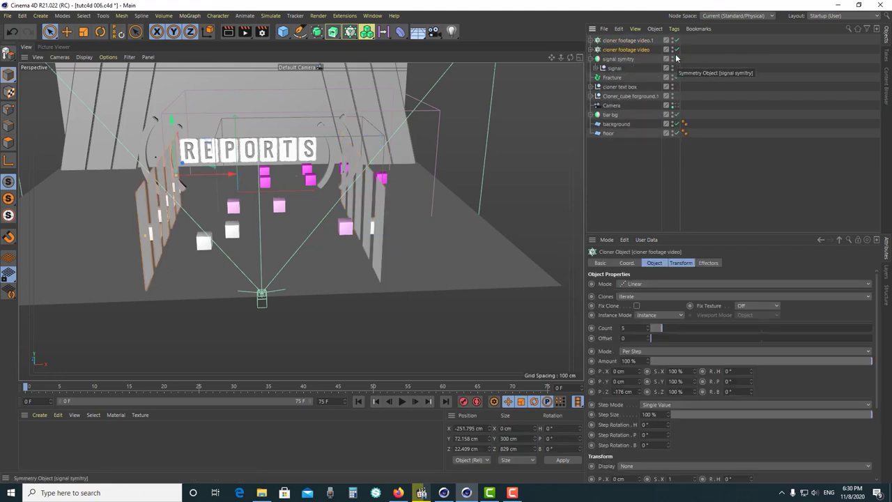
left_click(625, 41, "ctrl")
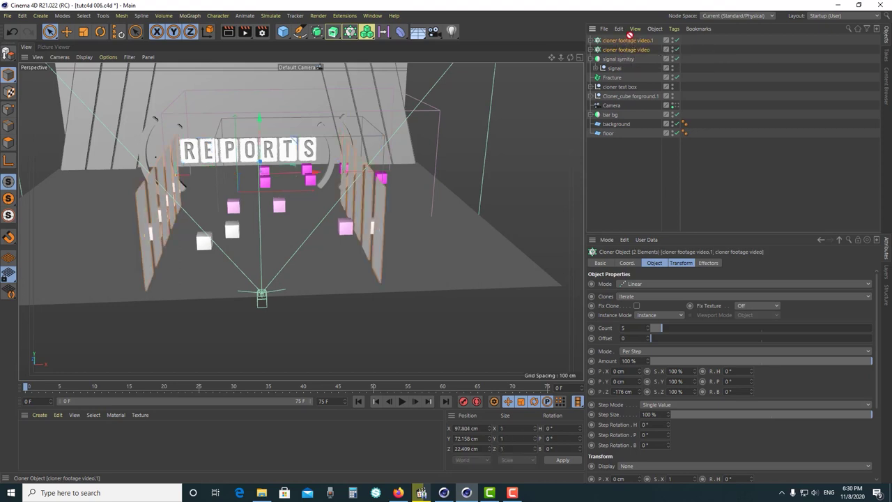
left_click_drag(629, 35, 631, 37, "ctrl")
Put the original panel cloners onto a new layer
left_click(669, 69)
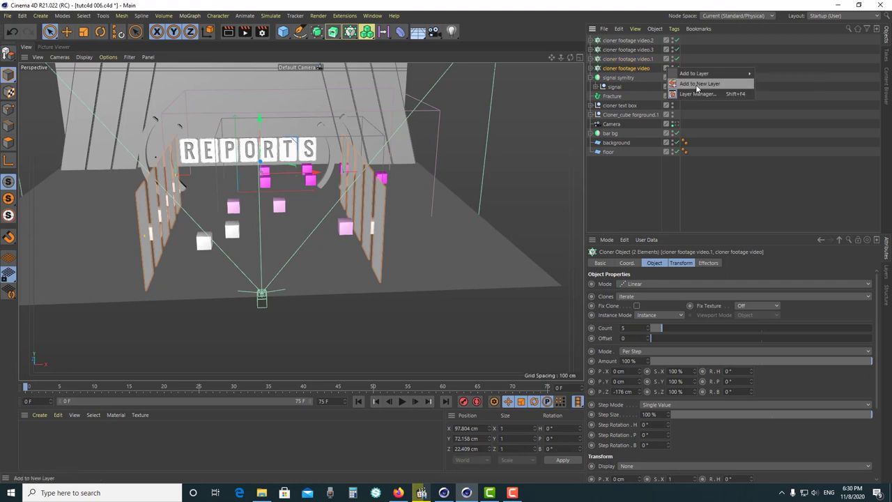
left_click(769, 73)
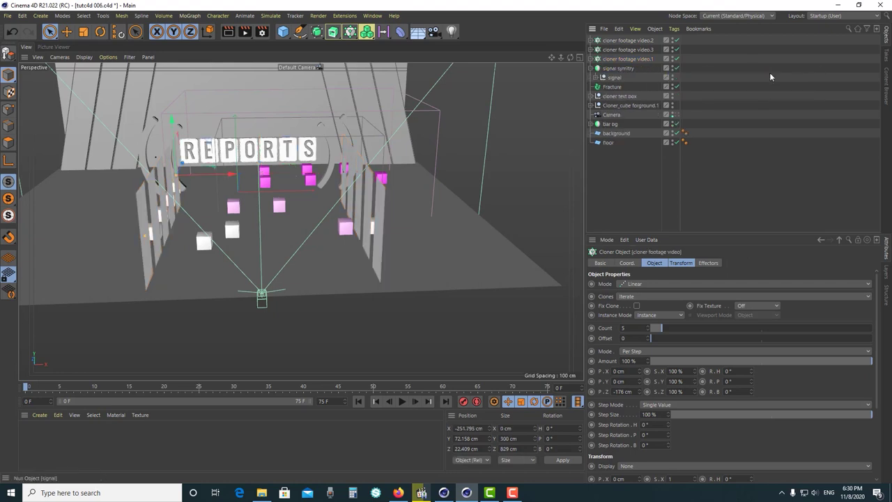
left_click(639, 60)
left_click(665, 62)
mouse_move(692, 66)
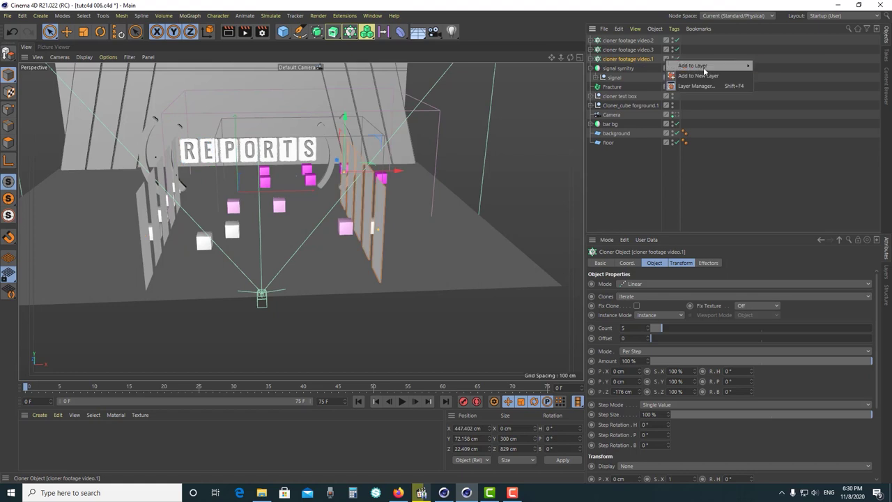
left_click(770, 66)
left_click(648, 50)
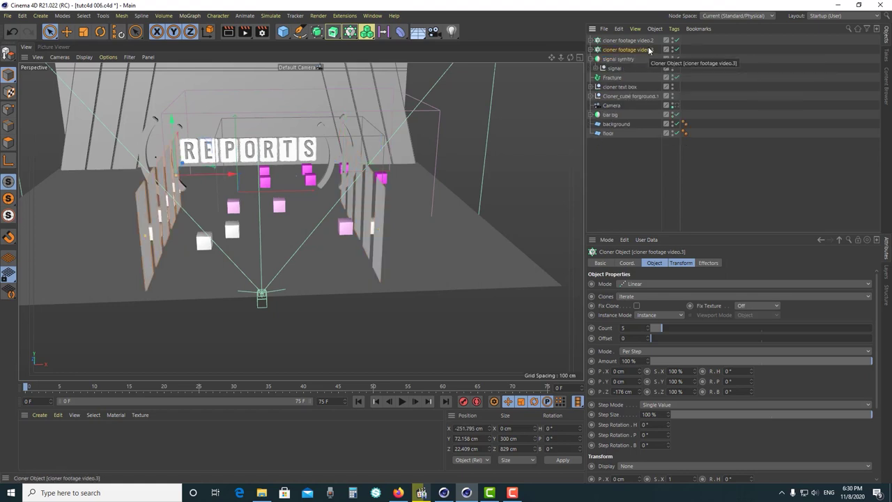
Convert the cloner copy to editable and inspect the 'footage put 0'–'footage put 4' planes in each group
key("c")
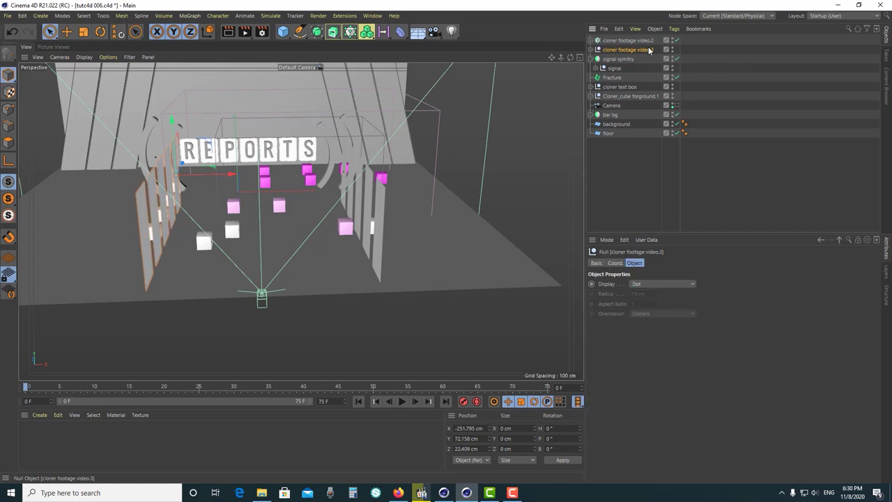
left_click(620, 59)
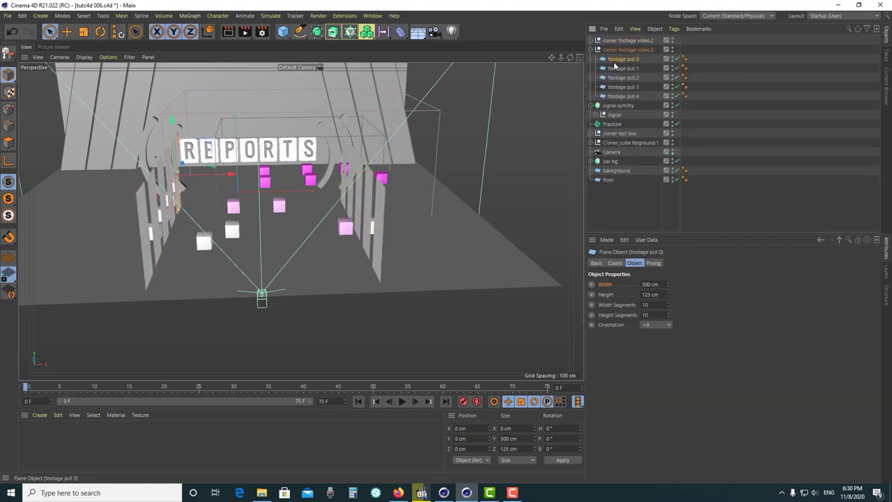
left_click(623, 86)
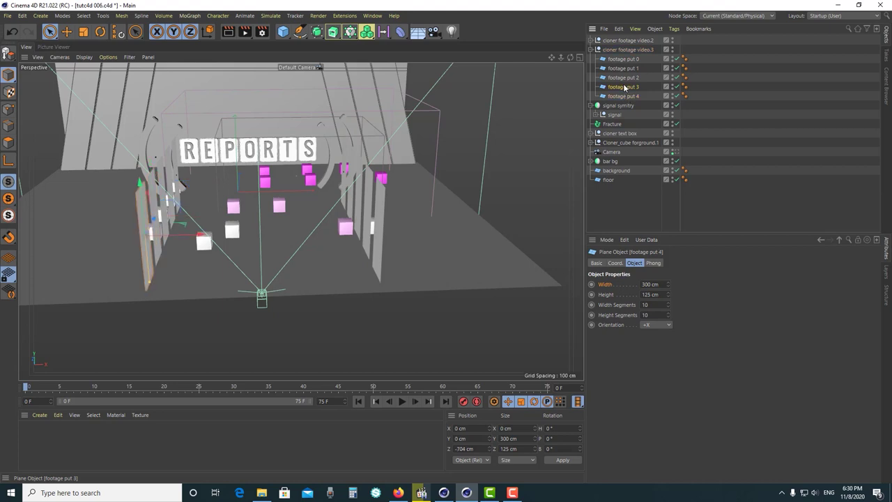
left_click(605, 51)
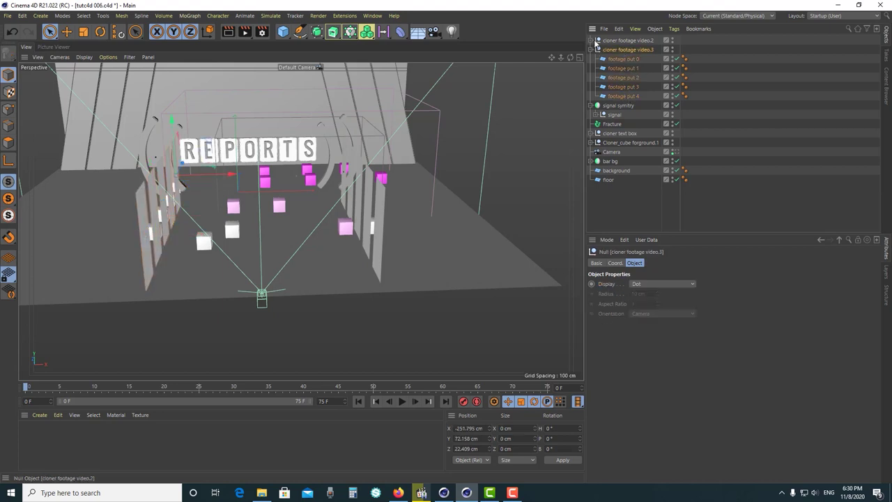
left_click(592, 40)
left_click(617, 59)
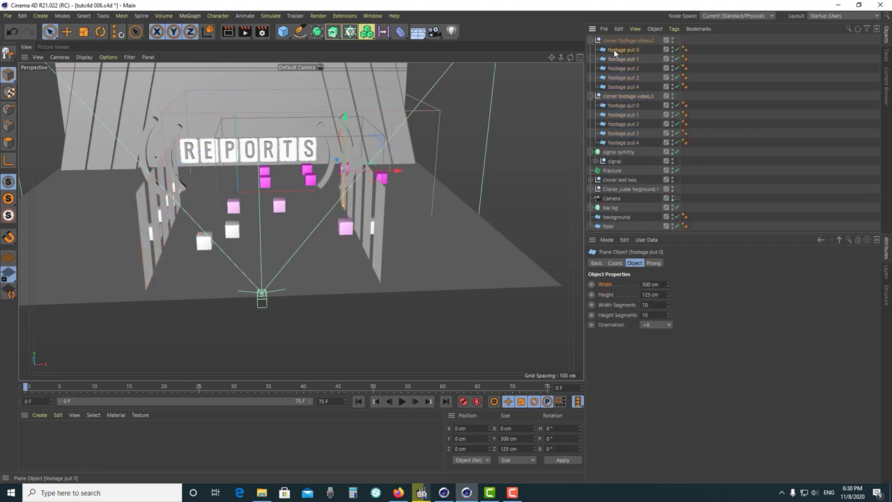
left_click(623, 77)
left_click(628, 142)
left_click(624, 105, "shift")
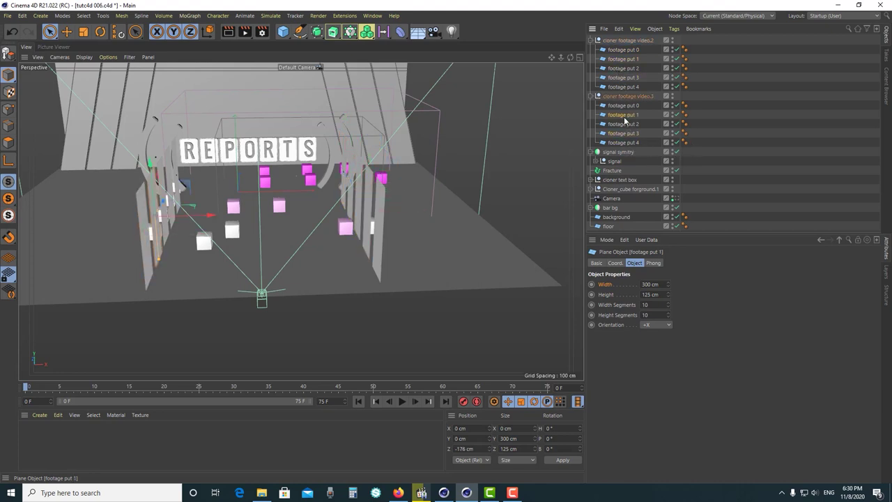
left_click(623, 133)
left_click(622, 59)
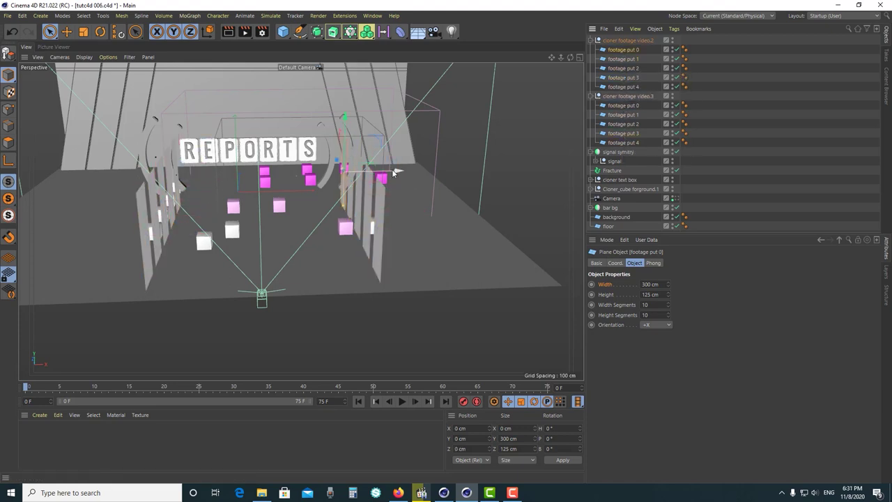
left_click(710, 138)
left_click(590, 96)
left_click(591, 39)
Rename the panel groups 'cloner footage right side' and 'ootage video left side'
left_click(627, 50)
double_click(648, 50)
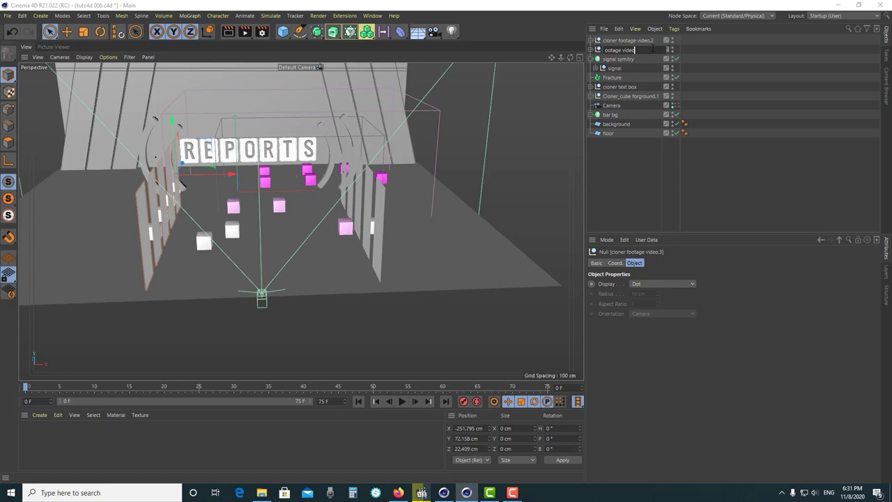
type("leftside")
key("shift+Tab")
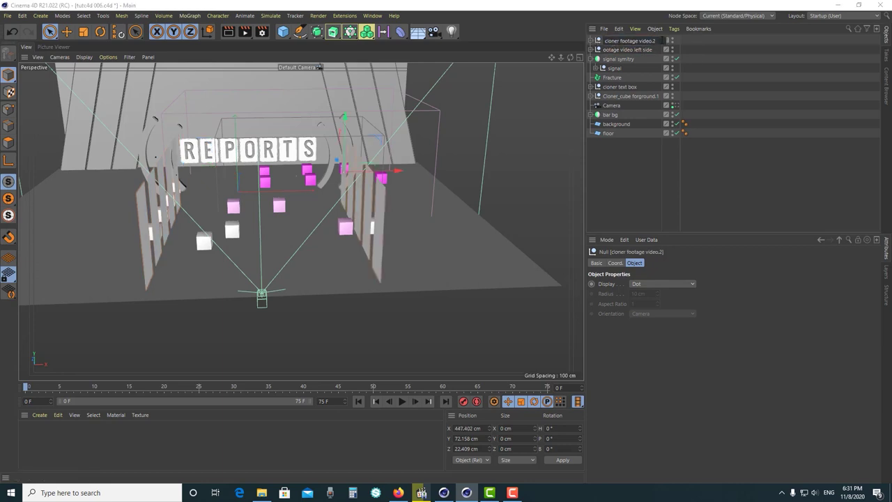
key("Return")
left_click(436, 209)
left_click(520, 182)
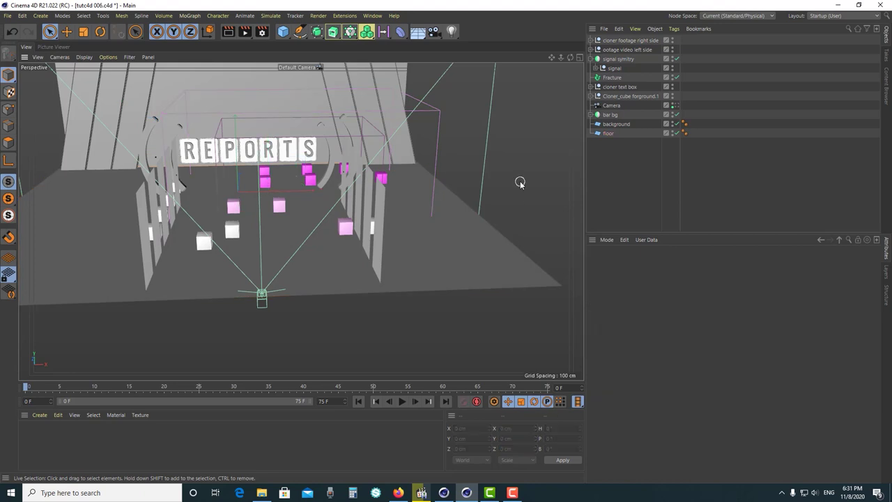
Move a floor cube through the scene camera, then switch the viewport back to the default camera
left_click_drag(301, 238, 206, 248, "alt")
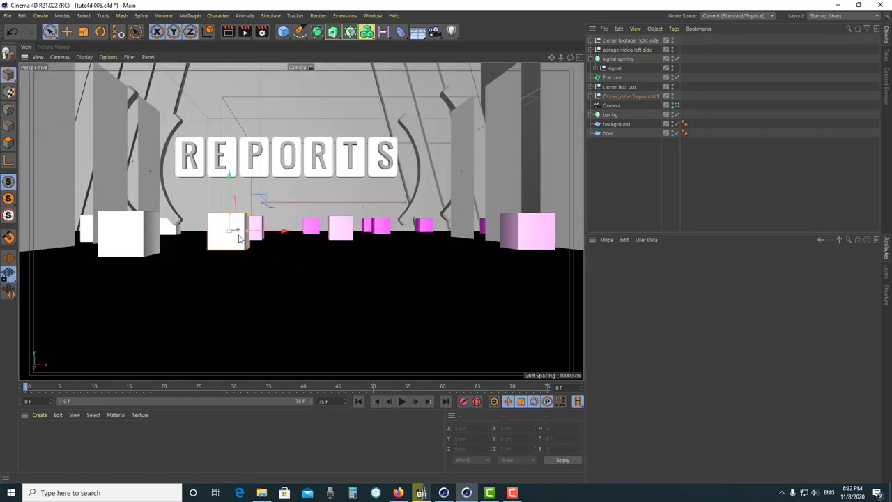
left_click(245, 231)
left_click(614, 263)
left_click_drag(248, 230, 427, 233)
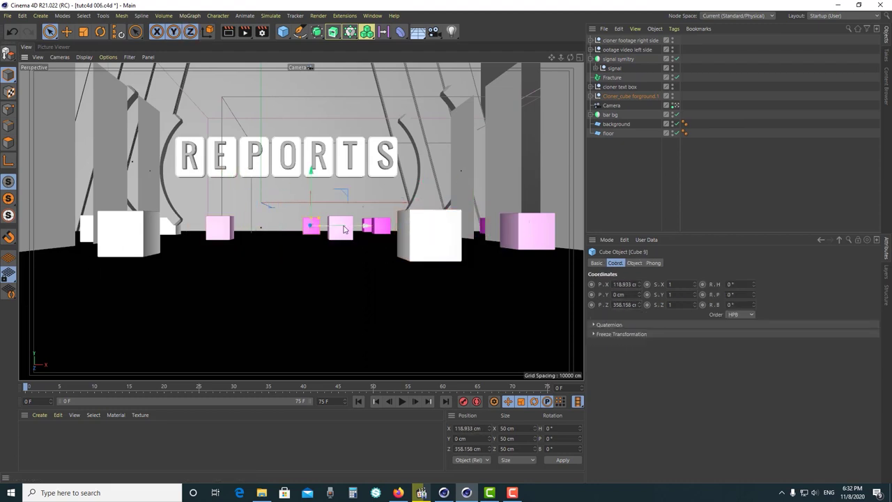
left_click_drag(284, 238, 366, 227)
left_click(627, 95)
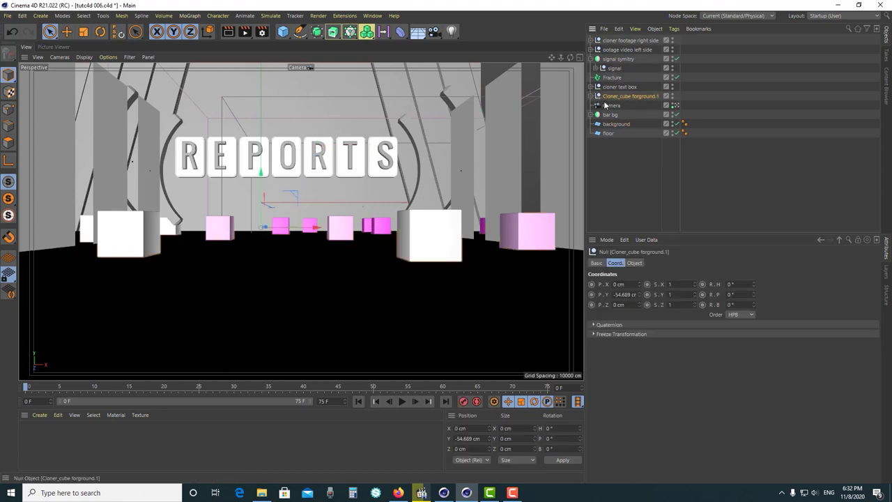
left_click(674, 106)
left_click(239, 288)
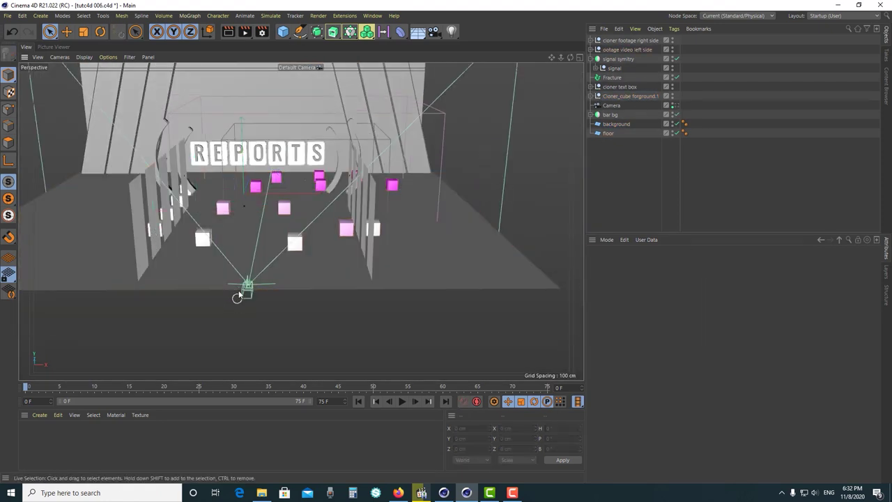
Maximize the Top view, select cubes in 'Cloner_cube forground.1', and move a pink cube left
left_click(581, 59)
scroll(442, 149, "down", 3)
scroll(441, 149, "up", 3)
scroll(442, 149, "up", 2)
middle_click(575, 91)
left_click(365, 131)
left_click(609, 107)
left_click(267, 234)
left_click(267, 204)
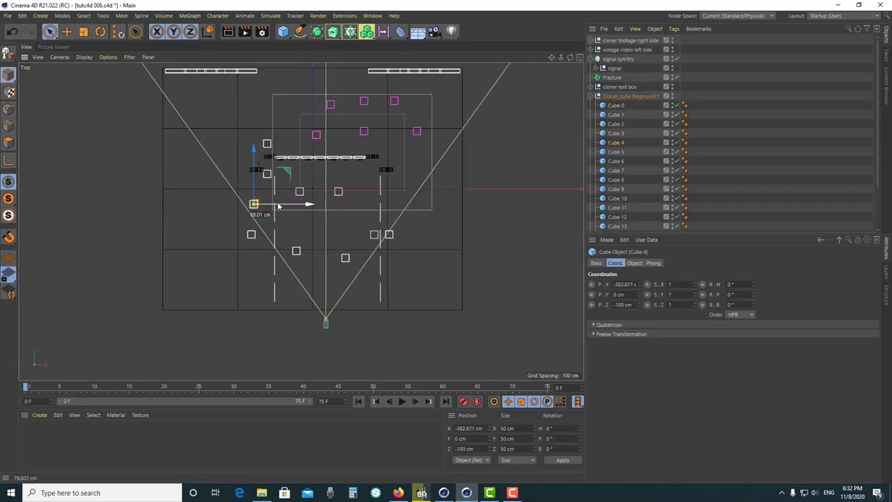
left_click(267, 174)
scroll(268, 178, "up", 2)
left_click(325, 199)
left_click(355, 100)
left_click_drag(355, 99, 318, 100)
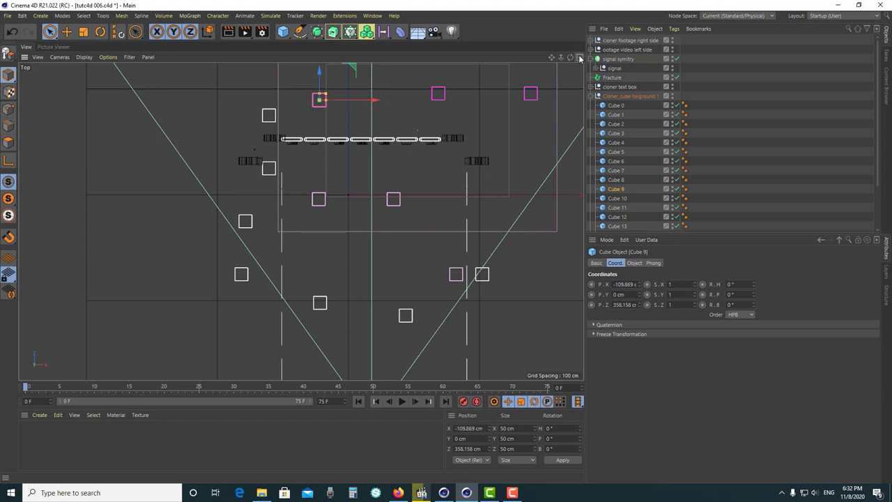
Undo the cube move and return to the four-view layout
key("F1")
scroll(650, 134, "down", 2)
key("ctrl+z")
key("ctrl+z")
left_click(580, 58)
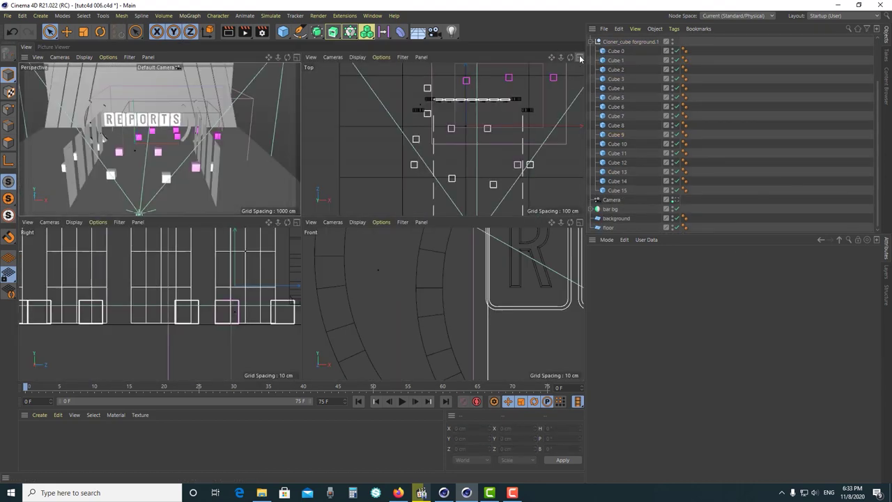
scroll(438, 158, "down", 2)
scroll(438, 159, "down", 1)
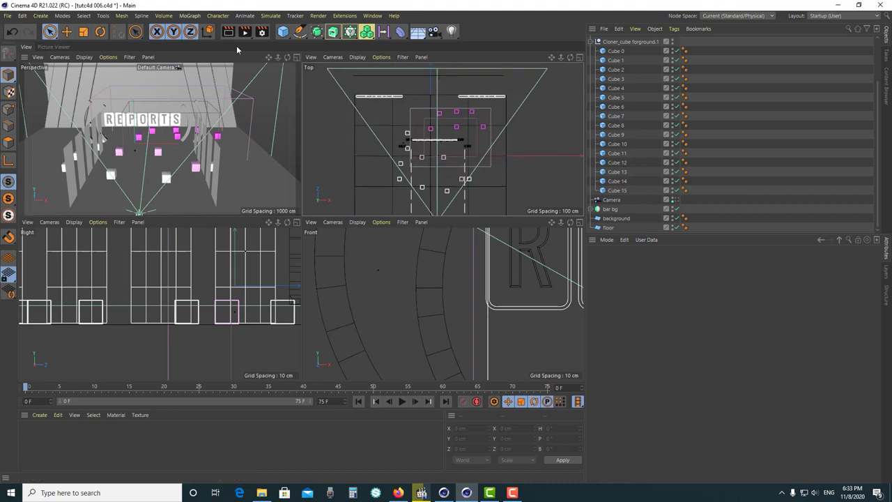
Activate the Spline Pen and zoom into the maximized Top view
left_click(300, 30)
left_click(338, 46)
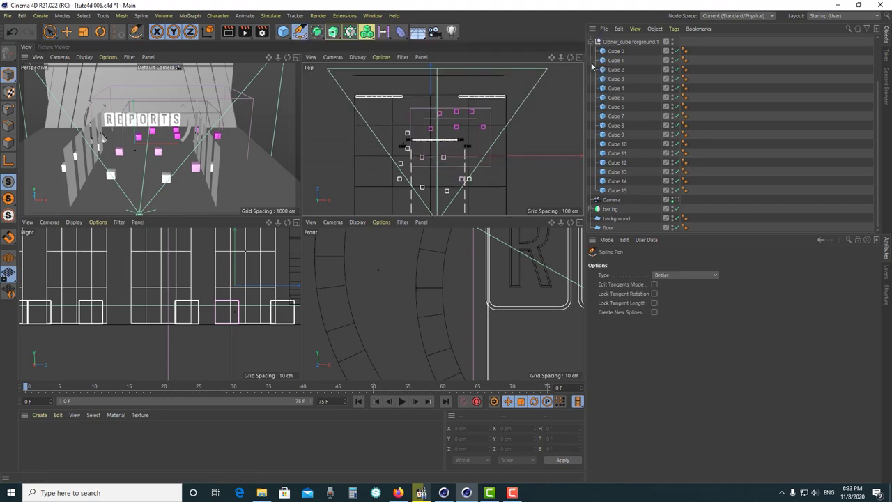
left_click(580, 57)
left_click(300, 31)
left_click(348, 46)
scroll(338, 279, "up", 2)
scroll(325, 272, "up", 1)
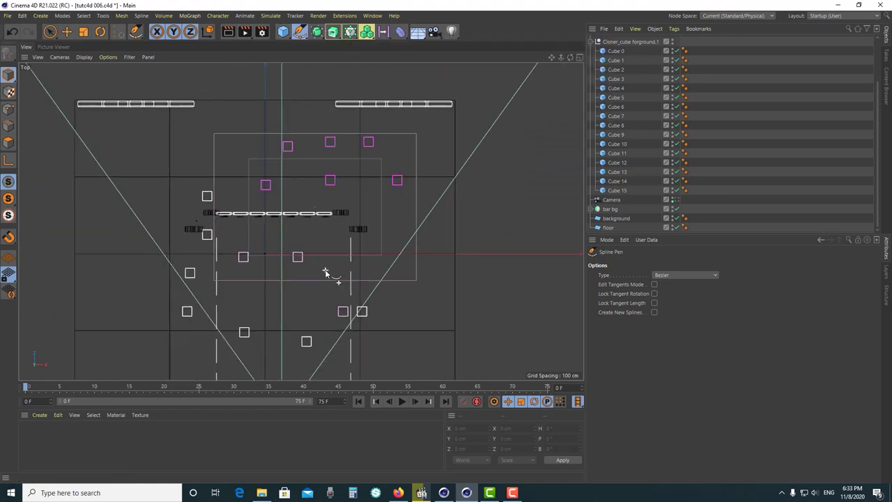
scroll(326, 277, "up", 1)
scroll(346, 244, "up", 1)
scroll(353, 209, "up", 1)
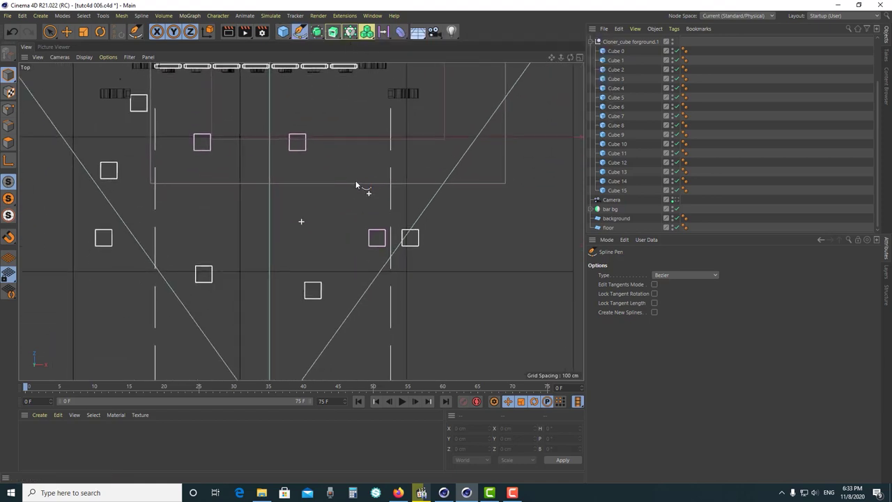
scroll(355, 195, "up", 1)
scroll(342, 195, "down", 3)
scroll(337, 178, "up", 3)
scroll(330, 159, "up", 1)
scroll(325, 145, "up", 1)
Draw the first angular spline from a pink cube across to the left white cube
left_click(327, 138)
left_click(434, 136)
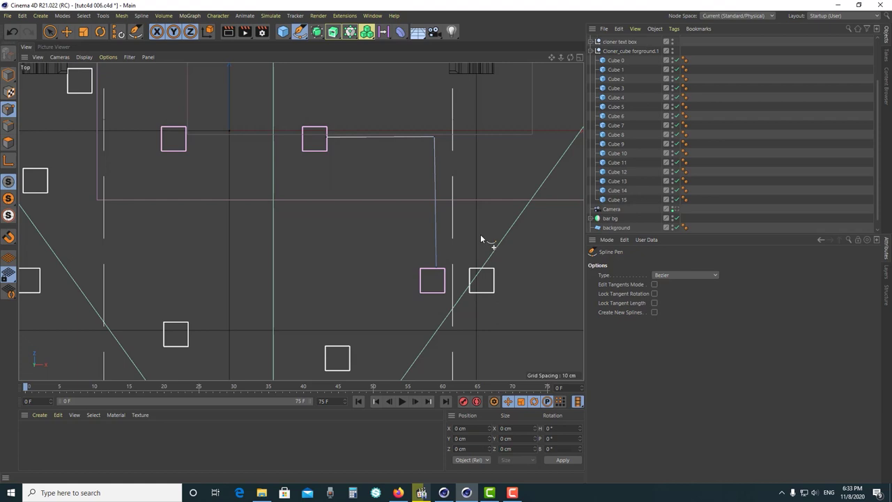
scroll(467, 173, "down", 2)
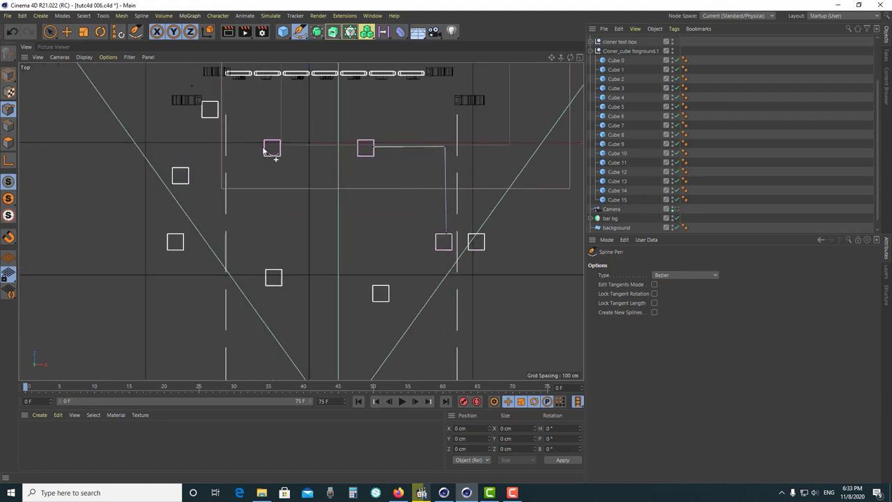
left_click_drag(265, 149, 242, 152)
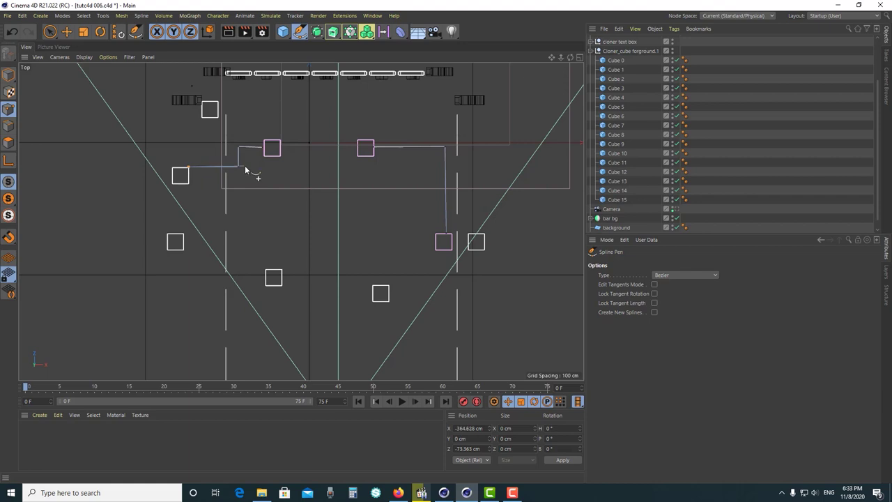
scroll(240, 167, "up", 2)
key("space")
Correct the first spline's end point by setting its coordinate to 0
left_click(313, 132)
scroll(307, 139, "down", 3)
scroll(306, 140, "up", 2)
scroll(300, 142, "up", 1)
scroll(292, 132, "up", 1)
left_click(340, 122)
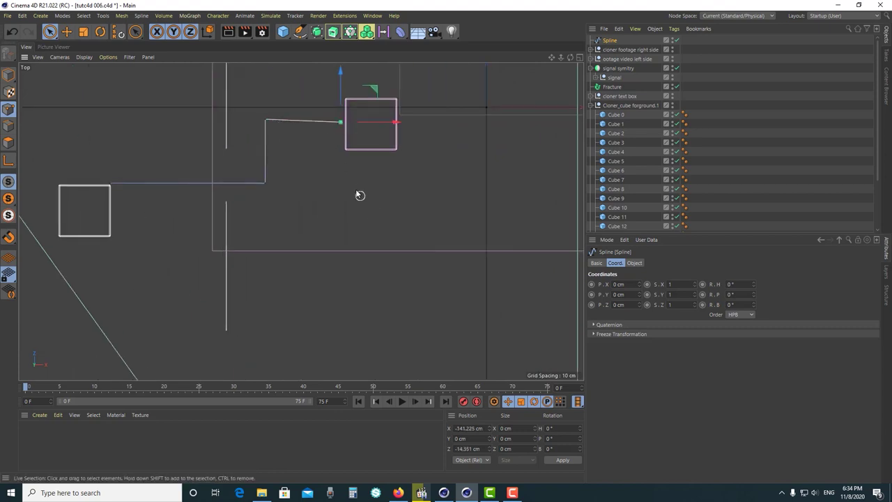
type("0")
key("Return")
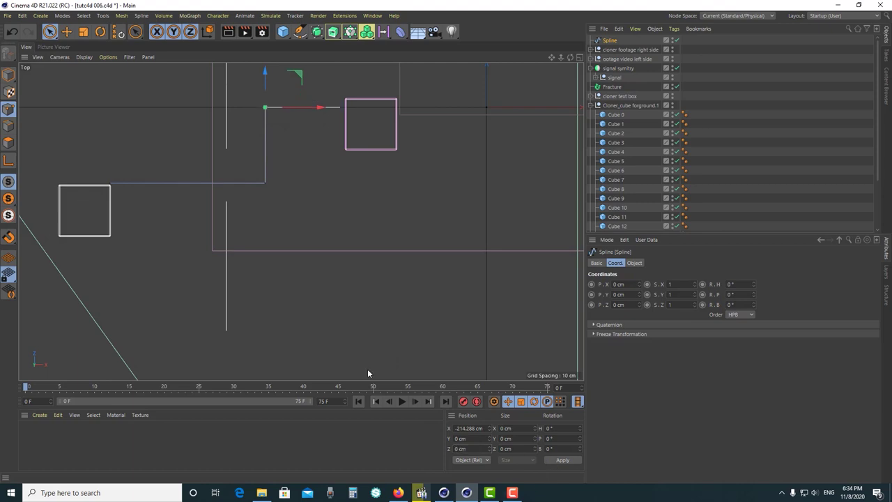
Inspect the spline in perspective, then return to the maximized Top view with the Spline Pen
scroll(390, 244, "down", 2)
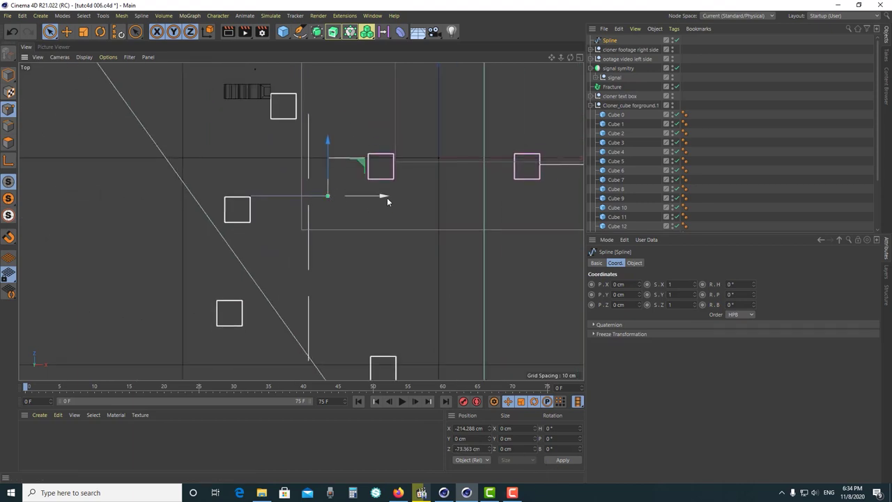
middle_click(384, 199)
middle_click(216, 202)
mouse_move(225, 279)
left_mouse_down("alt")
mouse_move(279, 259)
mouse_move(280, 299)
mouse_move(290, 268)
mouse_move(390, 278)
left_mouse_up("alt")
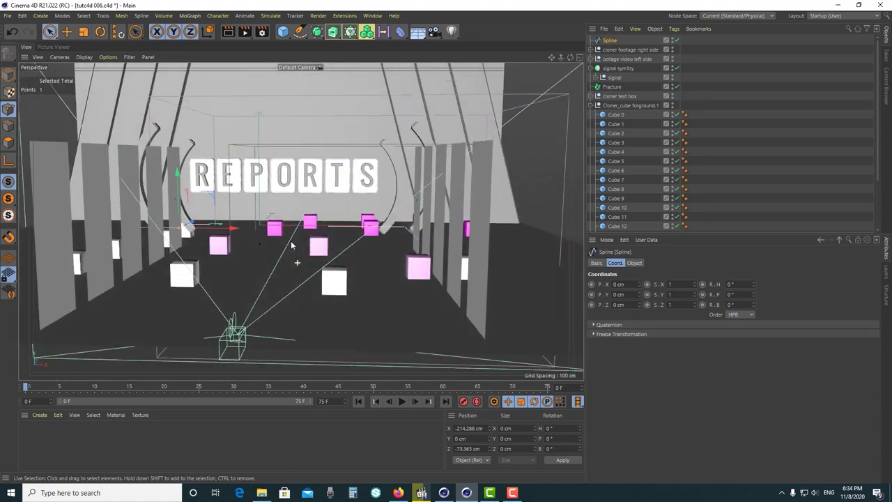
middle_click(446, 286)
left_click(580, 56)
scroll(494, 167, "down", 3)
scroll(333, 111, "up", 2)
left_click(300, 31)
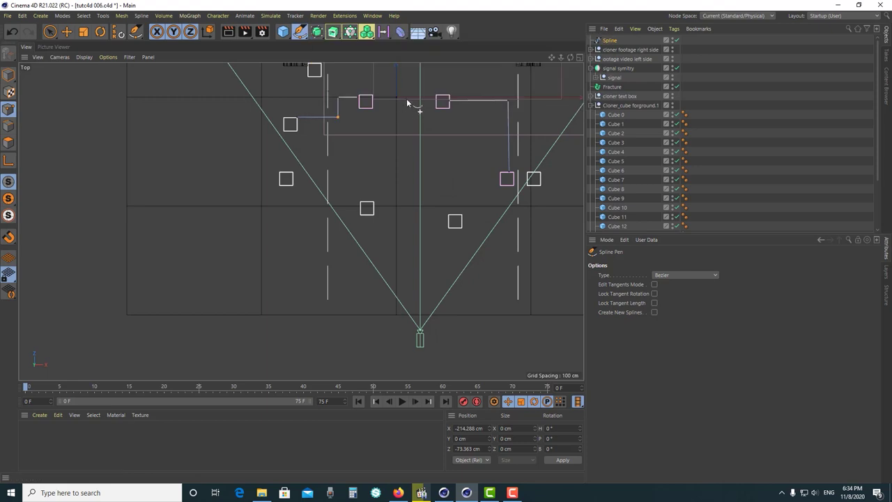
scroll(414, 205, "down", 3)
scroll(422, 211, "up", 3)
scroll(421, 208, "up", 3)
Draw the L-shaped Spline.1 from the lower cube's top, up to a corner, across to the pink cube
left_click(420, 207)
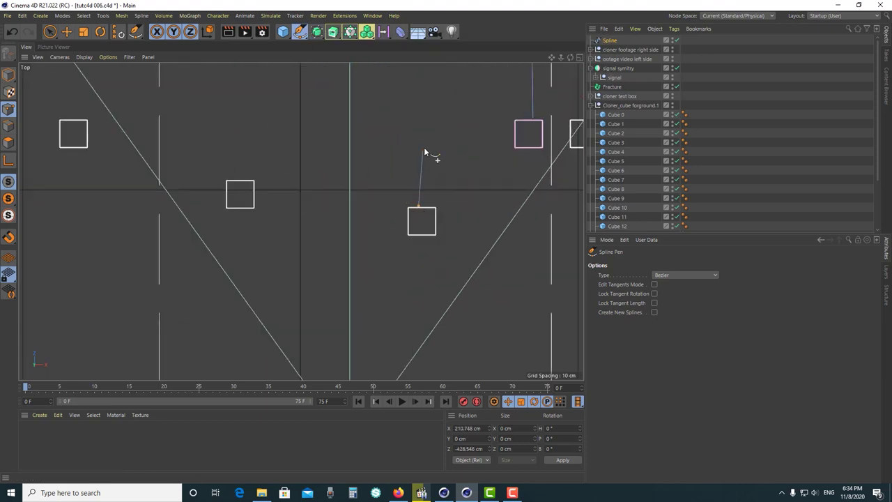
left_click(417, 126)
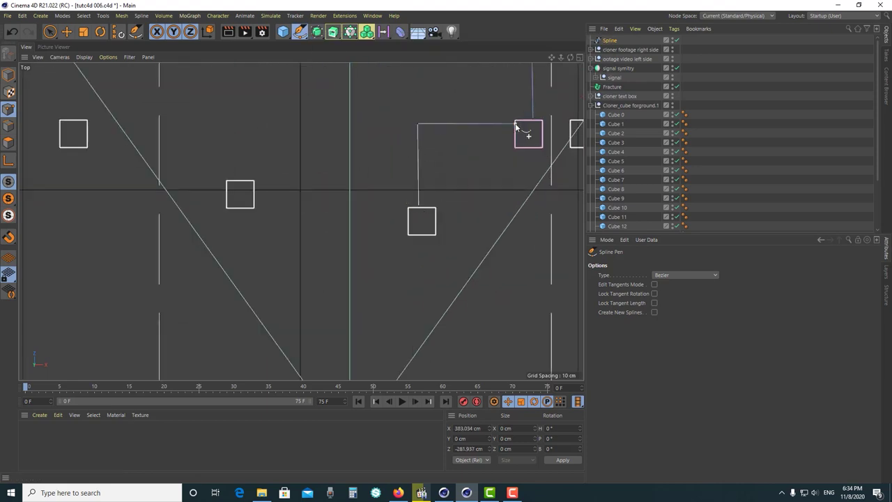
left_click(516, 125)
key("space")
key("ctrl+z")
key("ctrl+z")
key("space")
left_click(421, 207)
left_click(420, 128)
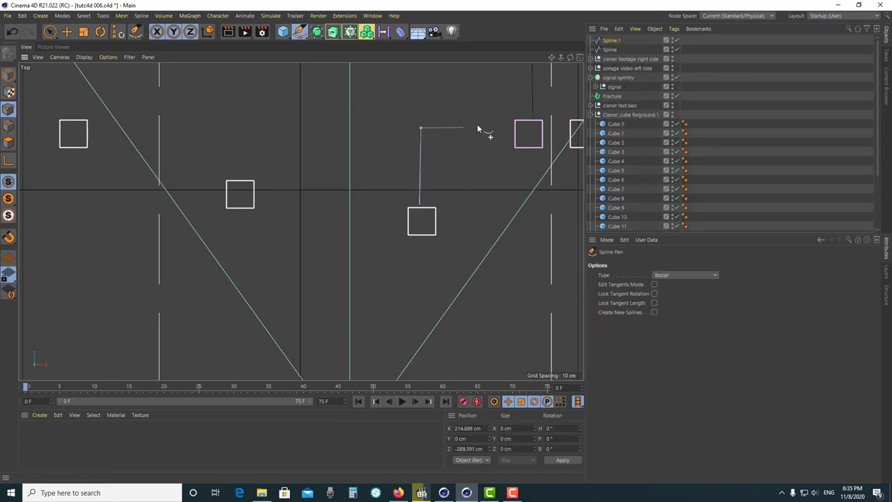
left_click(517, 129)
key("space")
Check Spline.1's corner and bottom points, then return to the Perspective view
scroll(519, 134, "up", 2)
scroll(453, 147, "up", 1)
left_click(325, 140)
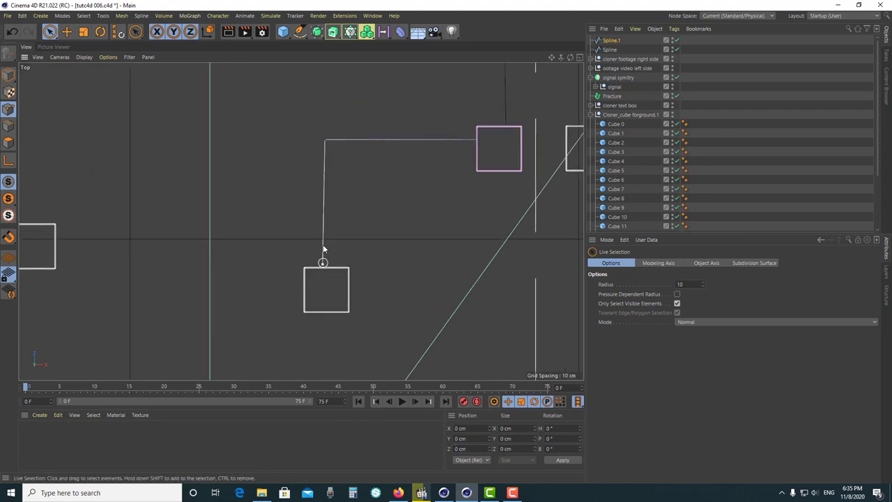
left_click(467, 428)
left_click(322, 263)
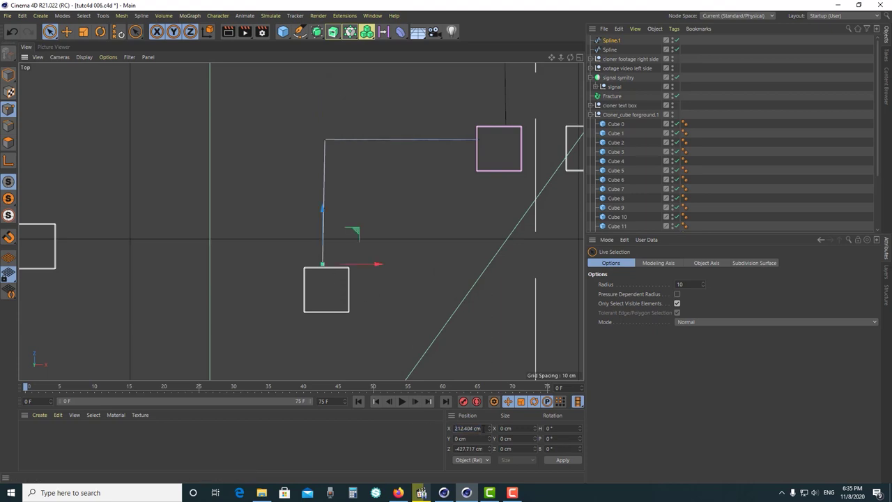
left_click(453, 279)
scroll(432, 217, "down", 5)
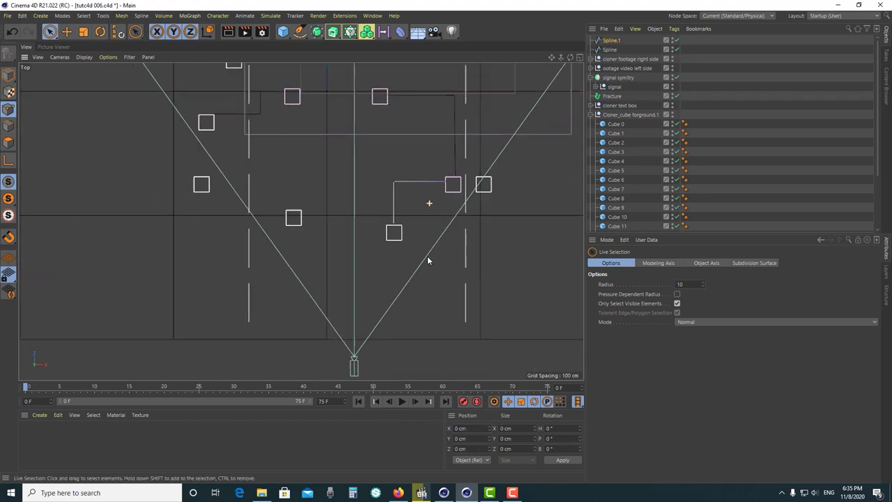
scroll(425, 214, "down", 3)
scroll(422, 229, "down", 2)
key("F1")
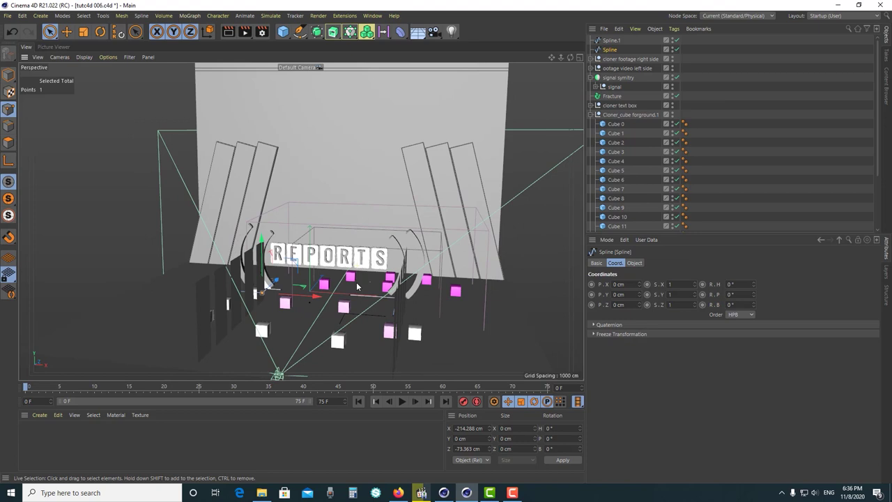
Wrap the spline in a Sweep with a Circle profile of 0.5 cm radius
left_click(317, 32)
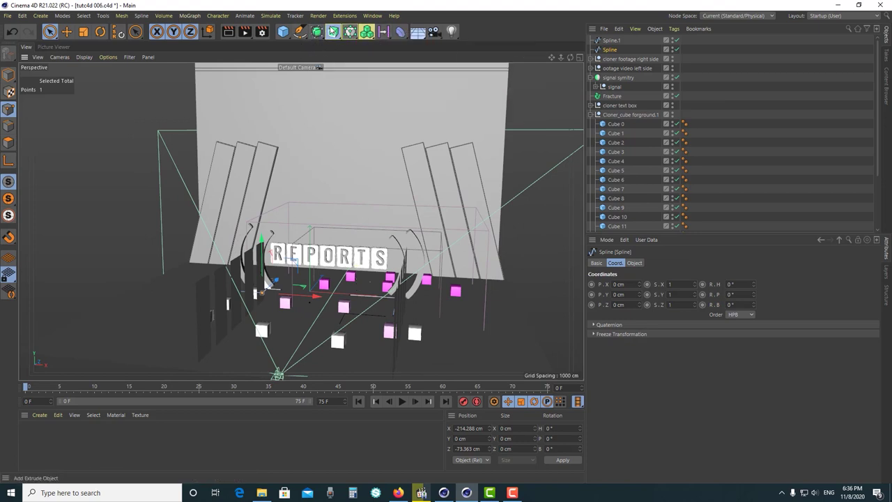
left_click(334, 31)
left_click(362, 95)
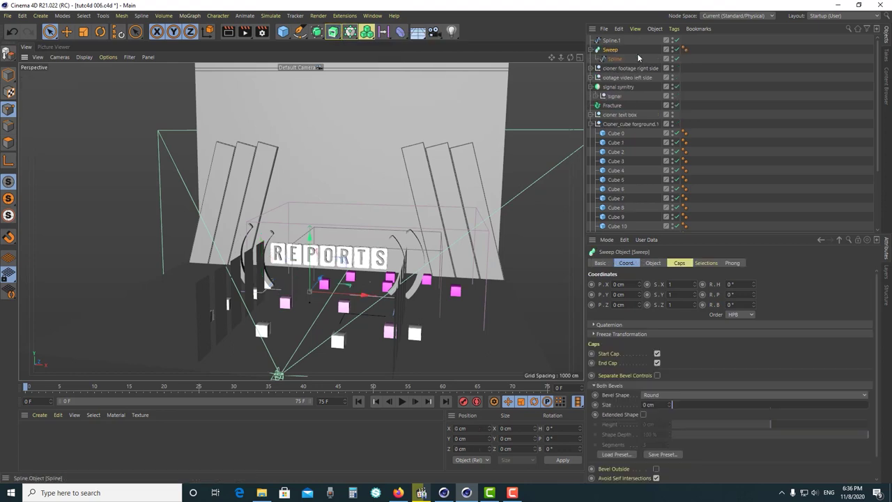
left_click(300, 31)
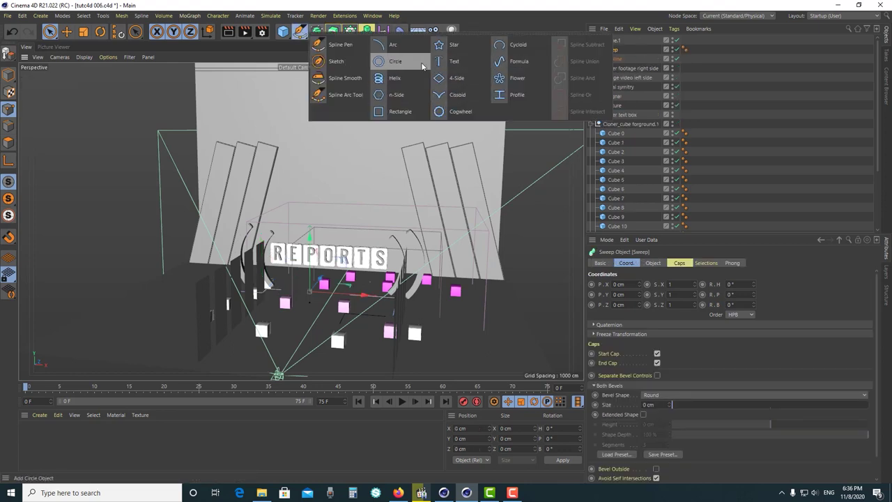
left_click(392, 61)
left_click_drag(612, 53, 611, 65)
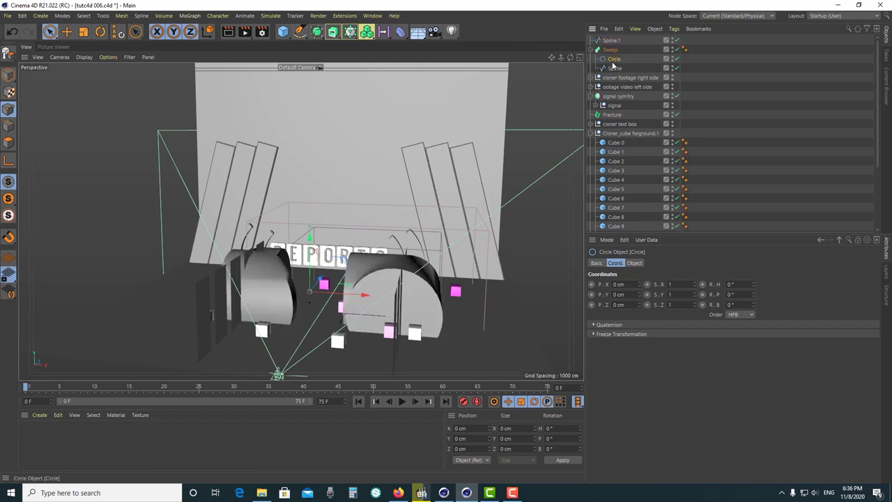
left_click(635, 263)
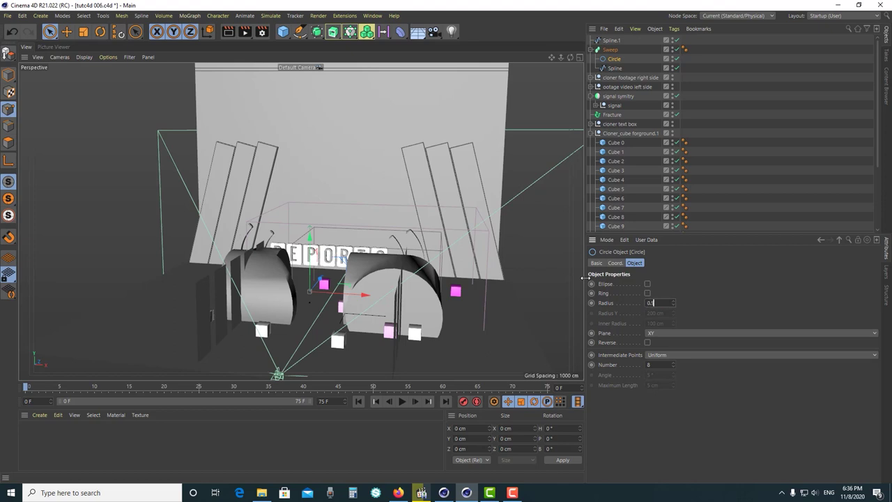
key("Return")
Orbit around the REPORTS letters and cubes, then look through the scene camera
scroll(488, 272, "up", 3)
scroll(388, 253, "up", 3)
mouse_move(388, 254)
left_mouse_down("alt")
mouse_move(464, 296)
mouse_move(462, 285)
mouse_move(422, 328)
mouse_move(456, 315)
mouse_move(470, 285)
left_mouse_up("alt")
scroll(611, 183, "down", 3)
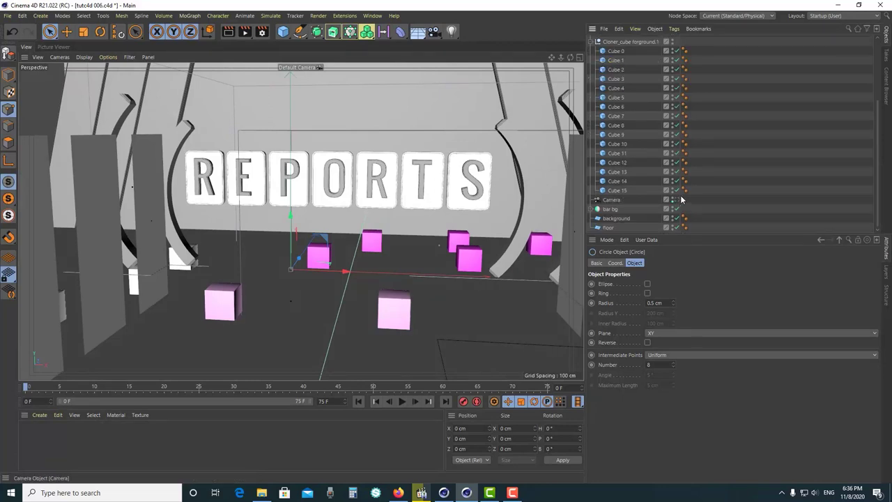
left_click(676, 200)
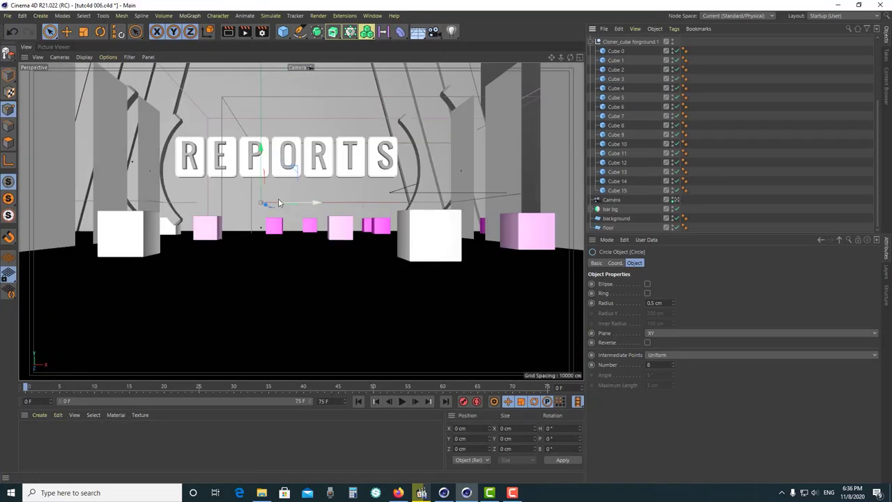
scroll(642, 201, "up", 5)
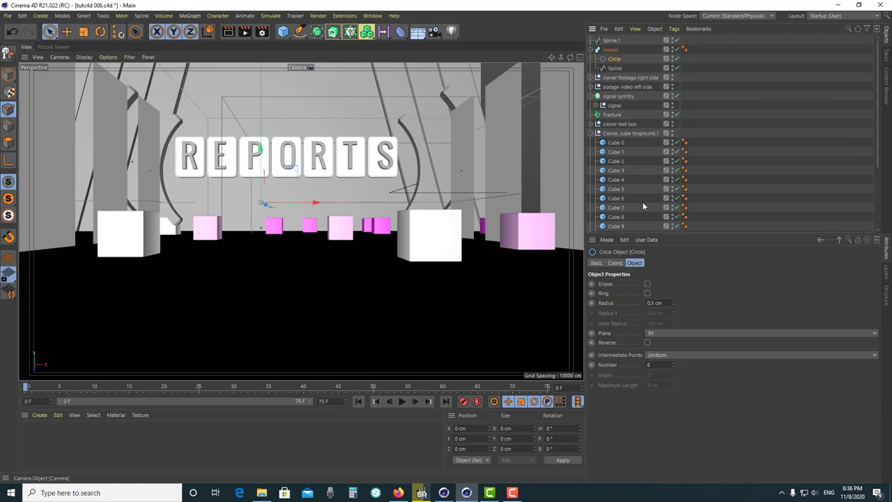
Change the Circle profile's radius to 1 cm to thicken the tube
left_click(611, 49)
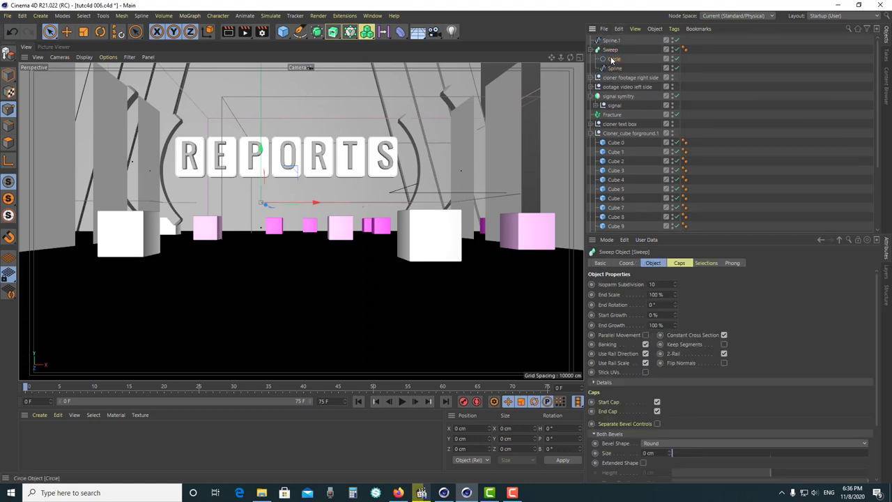
left_click(613, 60)
mouse_move(674, 302)
left_mouse_down()
mouse_move(674, 278)
mouse_move(674, 306)
left_mouse_up()
type("1")
key("Return")
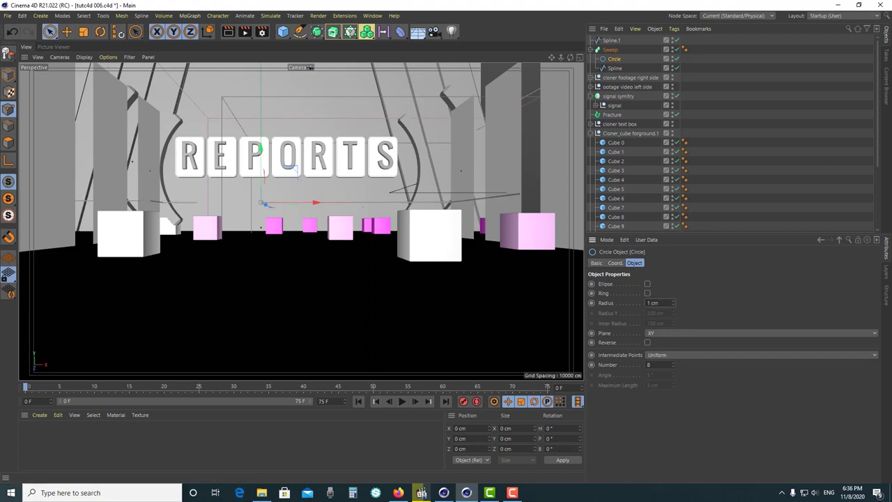
left_click(591, 51)
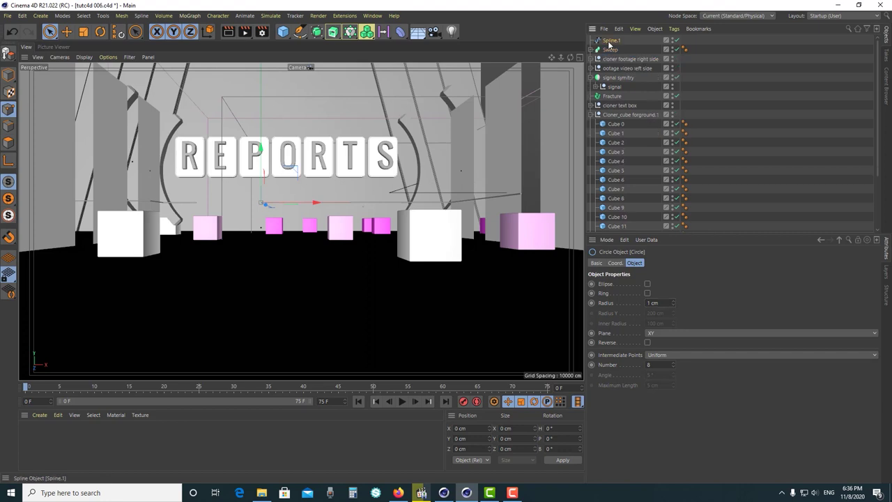
Wrap Spline.1 in a new Sweep and copy the Circle profile into it
left_click(609, 41)
left_click(7, 74)
left_click(333, 33)
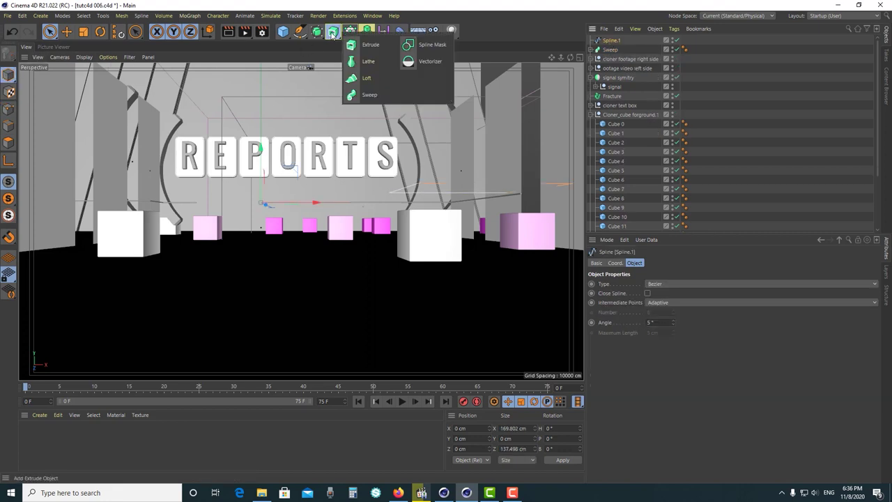
left_click(369, 94, "alt")
left_click(590, 58)
left_click(613, 68)
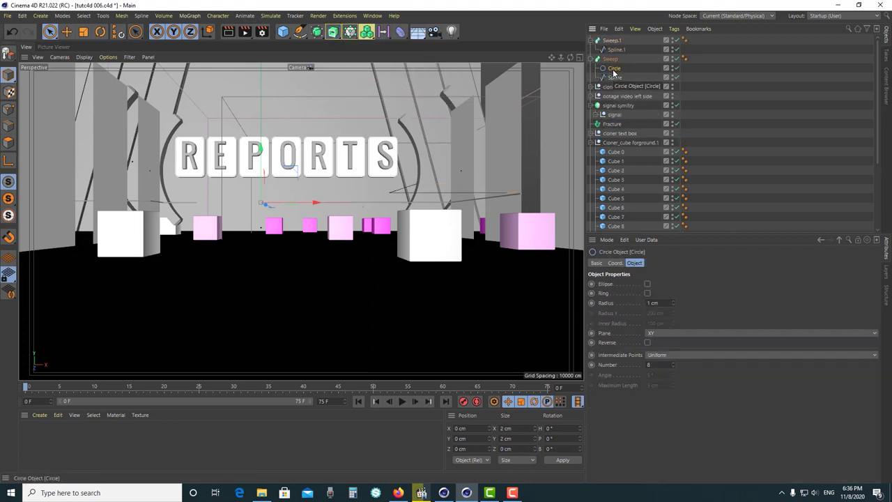
left_click_drag(613, 72, 614, 48)
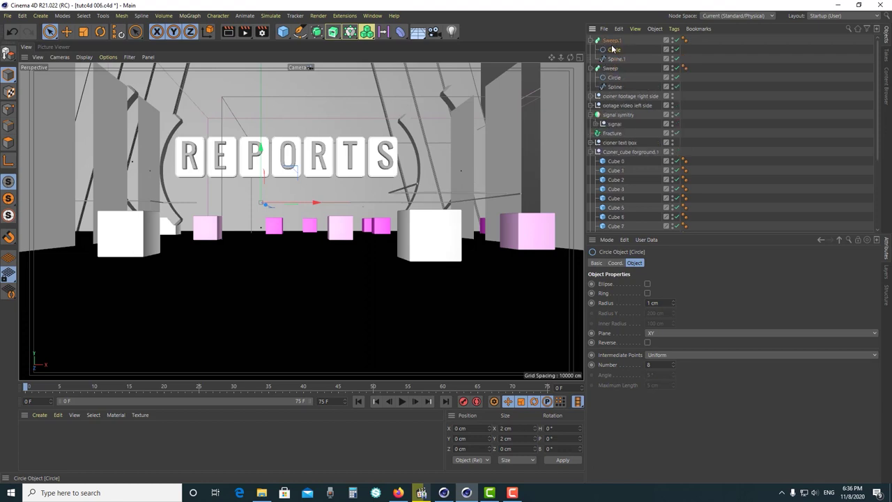
left_click(590, 40)
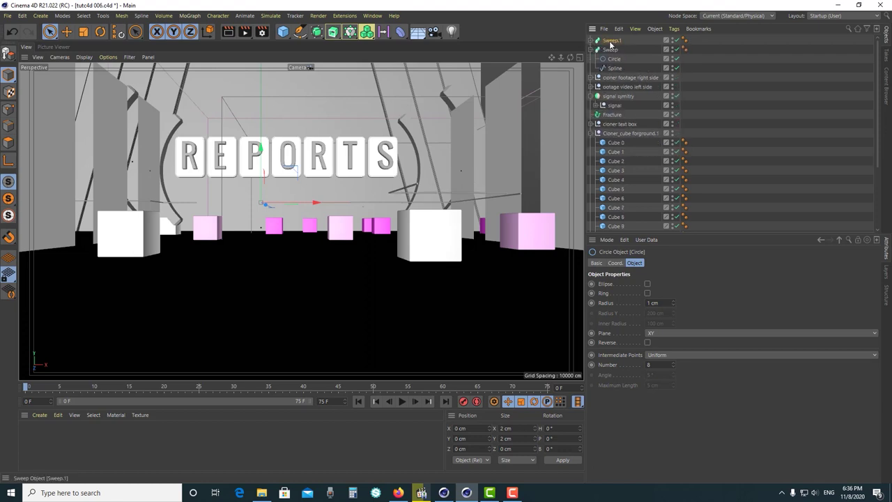
Inspect Sweep.1 and its Circle profile in the Object Manager
left_click(611, 42)
left_click(677, 40)
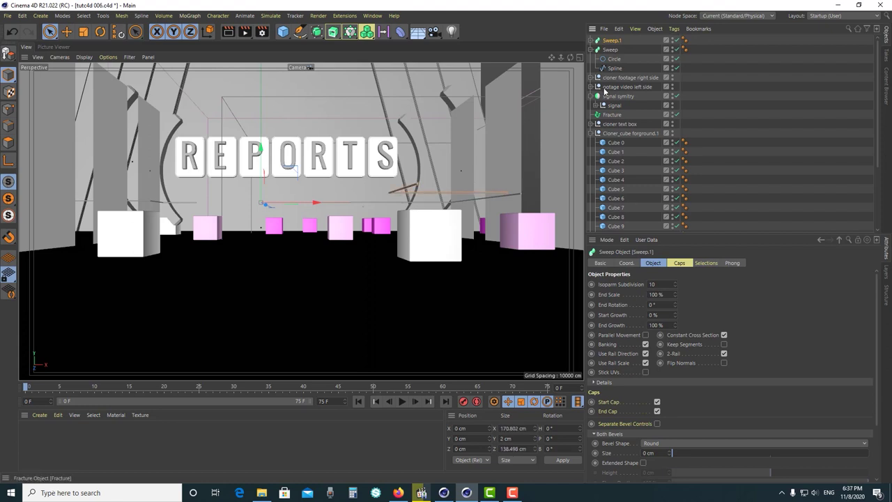
left_click(591, 41)
left_click(613, 50)
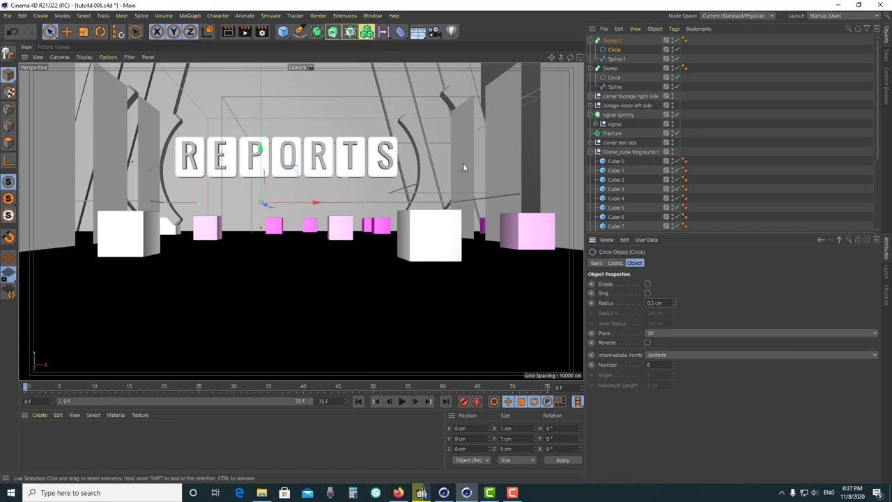
left_click(715, 139)
Lower Sweep.1 and slide it sideways to X -21.374 cm
left_click(609, 41)
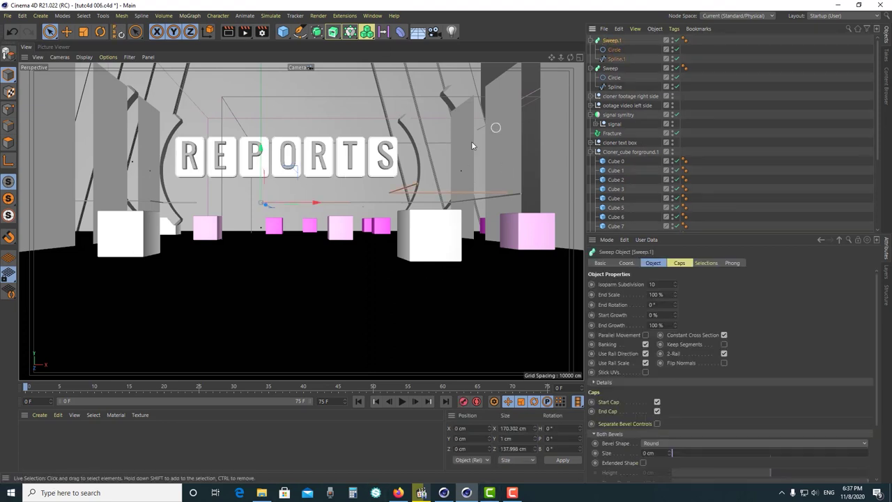
mouse_move(253, 178)
left_mouse_down()
mouse_move(264, 179)
mouse_move(267, 206)
left_mouse_up()
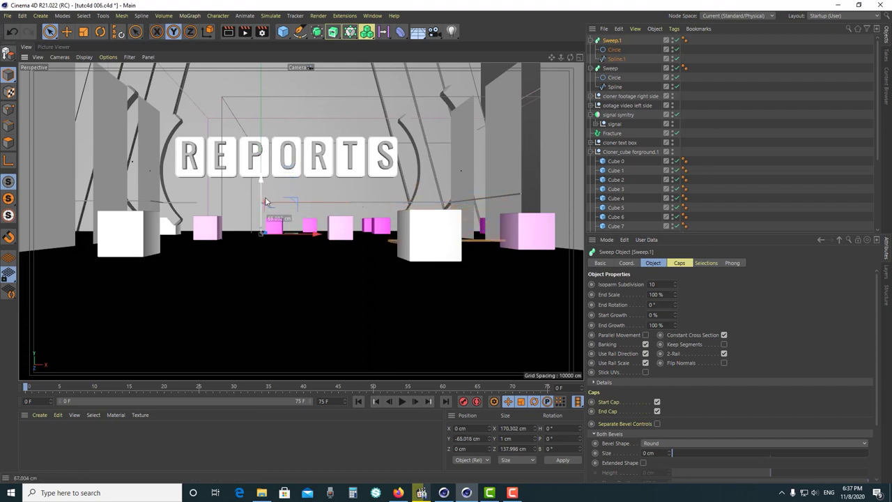
left_click_drag(267, 206, 266, 199)
left_click_drag(310, 238, 304, 238)
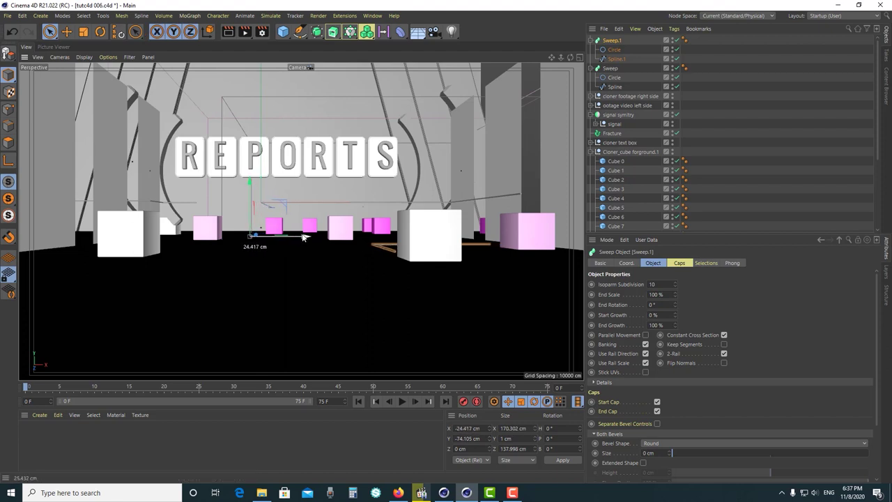
left_click_drag(303, 238, 306, 237)
Lower the first Sweep down to Y -86.998 cm near the cubes
left_click(627, 68)
mouse_move(262, 179)
left_mouse_down()
mouse_move(268, 210)
mouse_move(271, 202)
left_mouse_up()
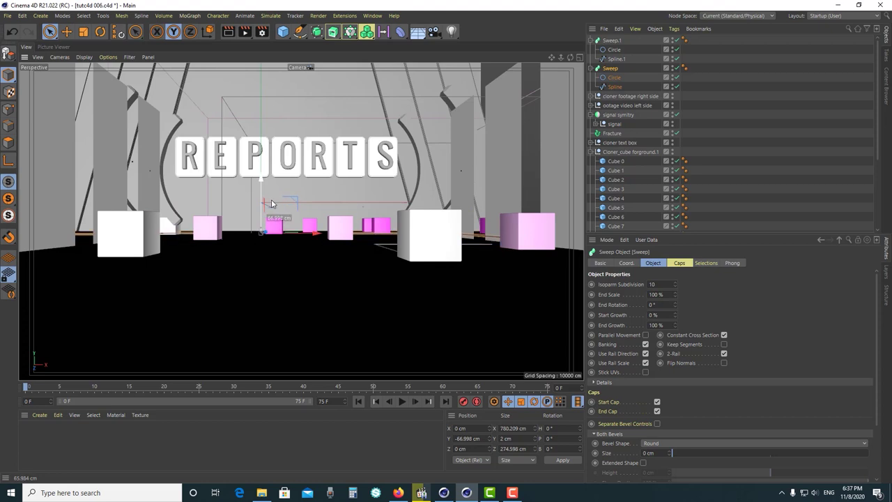
left_click(734, 209)
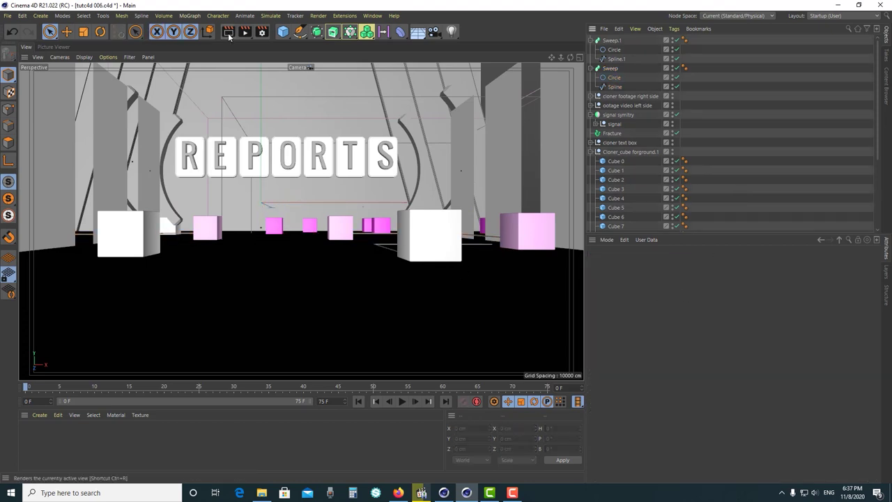
Render the camera view showing both tube lines, then browse the primitive and generator menus
left_click(228, 35)
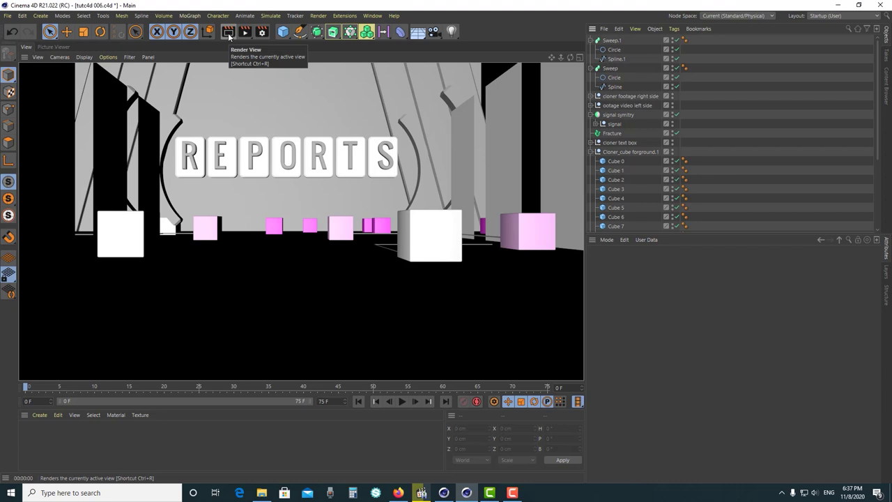
left_click(282, 31)
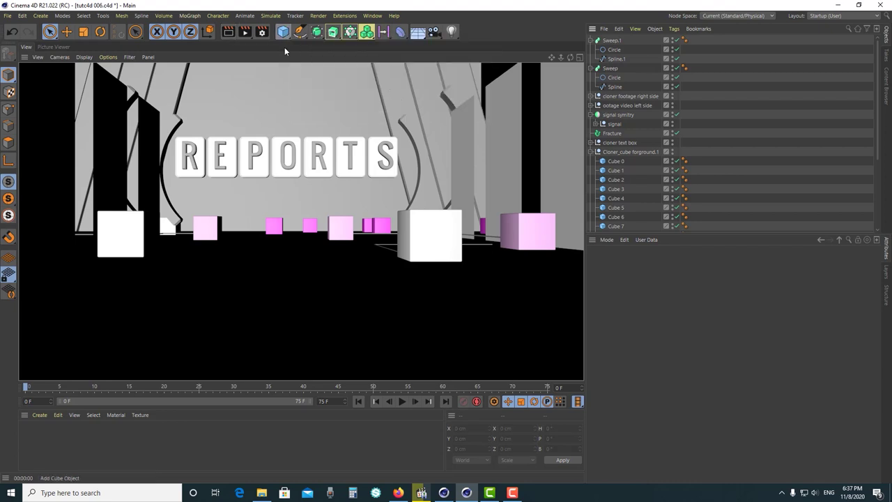
mouse_move(333, 31)
left_mouse_down()
mouse_move(335, 50)
mouse_move(469, 56)
left_mouse_up()
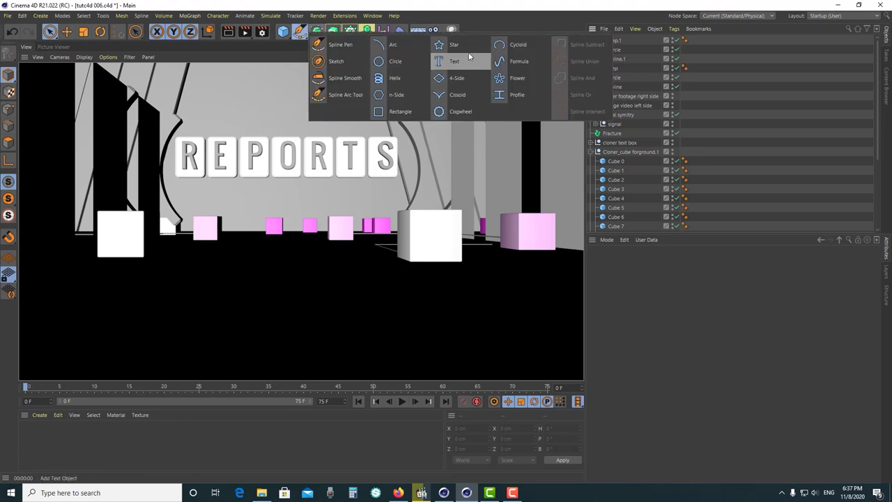